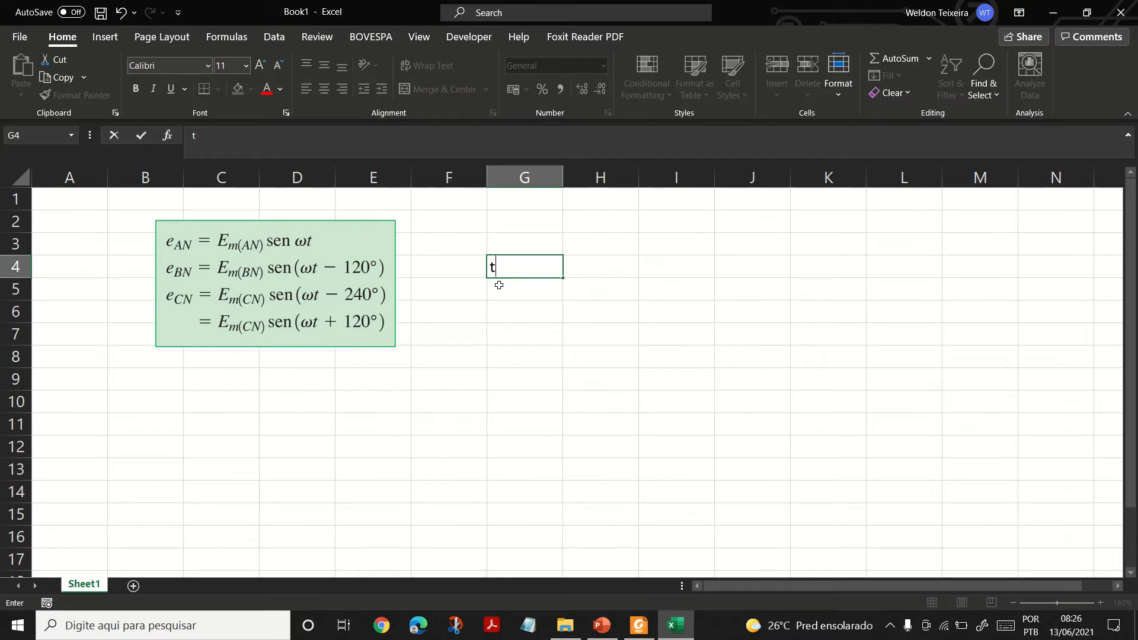
Enter the header "t" in G4 and center it horizontally
{"action": "key", "text": "Tab"}
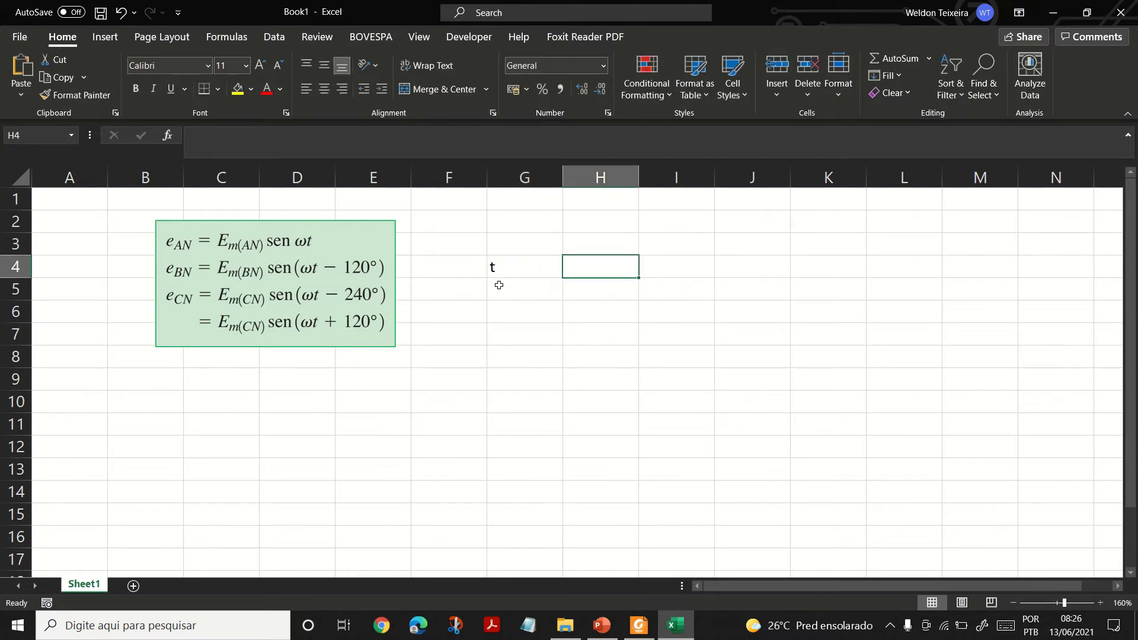
{"action": "key", "text": "Down"}
{"action": "key", "text": "Right"}
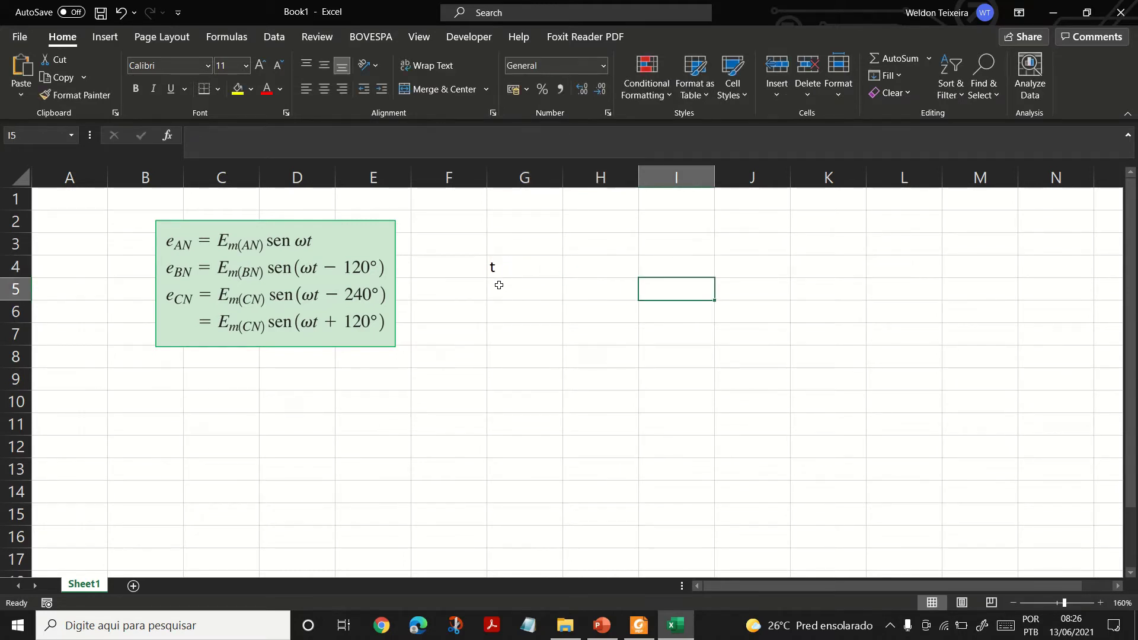
{"action": "key", "text": "Up"}
{"action": "key", "text": "Left"}
{"action": "key", "text": "Left"}
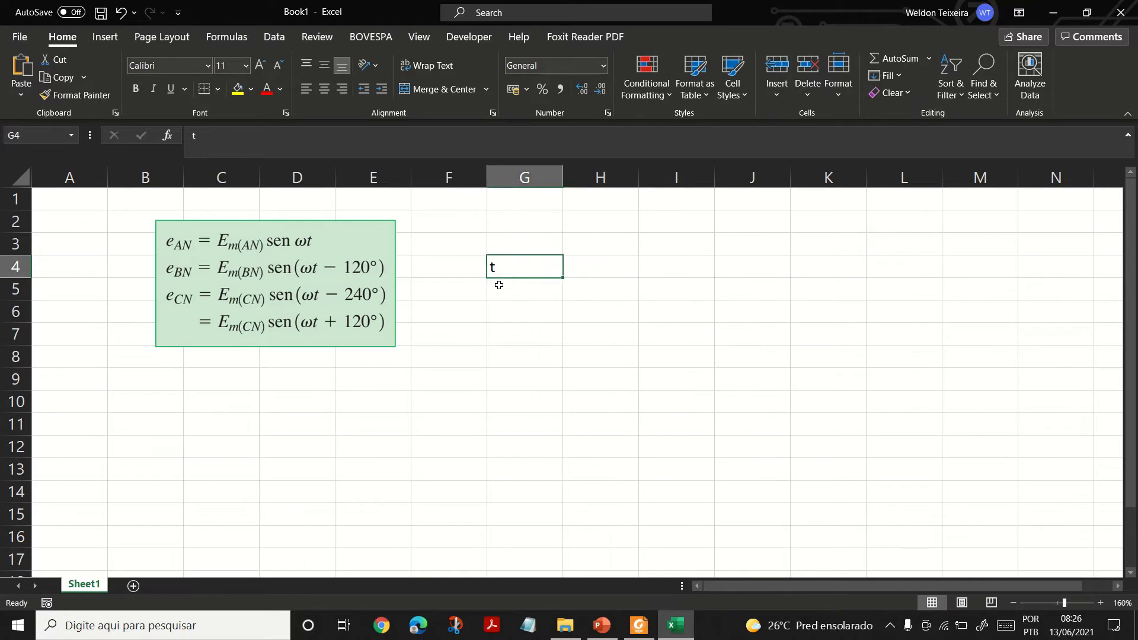
{"action": "left_click", "coordinate": [323, 89]}
Enter the headers "eAN", "eBN" and "eCN" in cells H4, I4 and J4
{"action": "left_click", "coordinate": [579, 270]}
{"action": "type", "text": "e"}
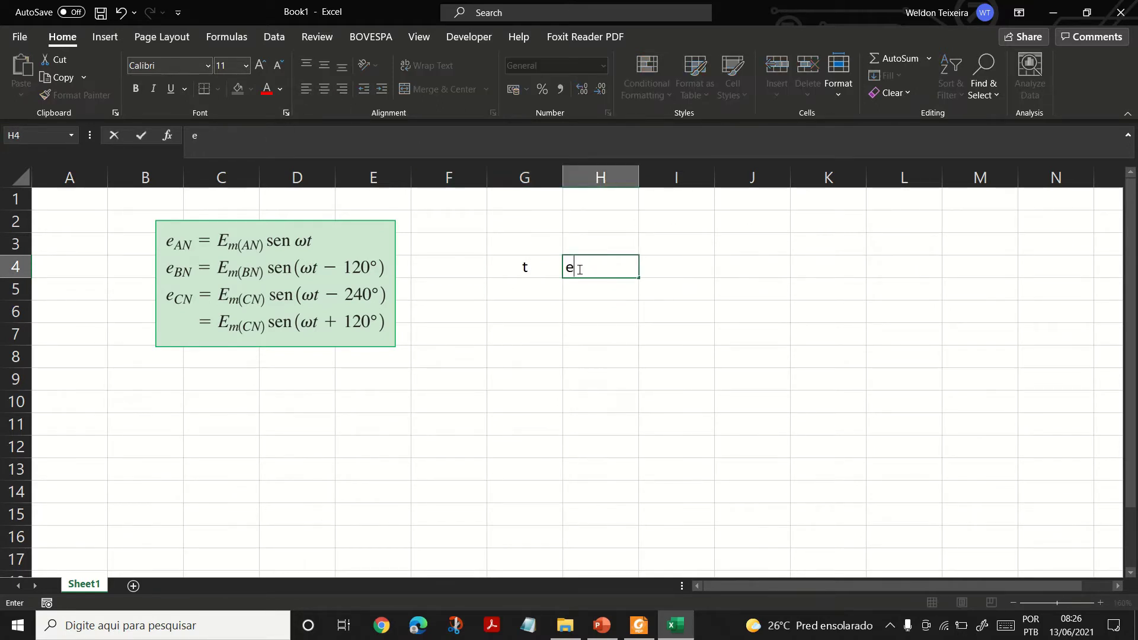
{"action": "type", "text": "a"}
{"action": "key", "text": "BackSpace"}
{"action": "type", "text": "AN"}
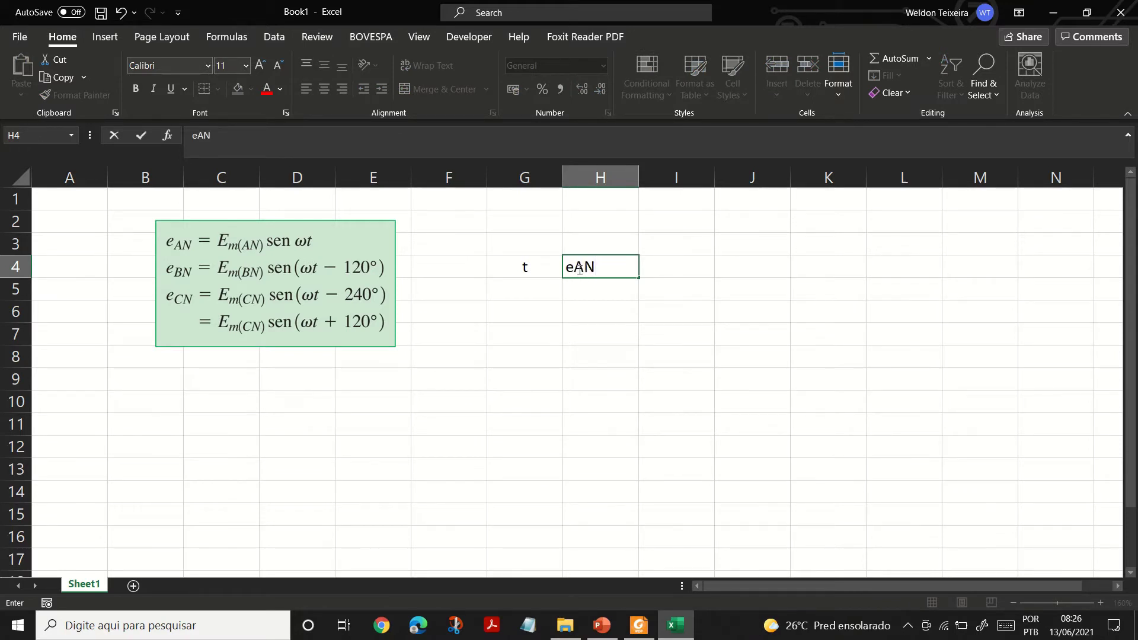
{"action": "key", "text": "Tab"}
{"action": "type", "text": "E"}
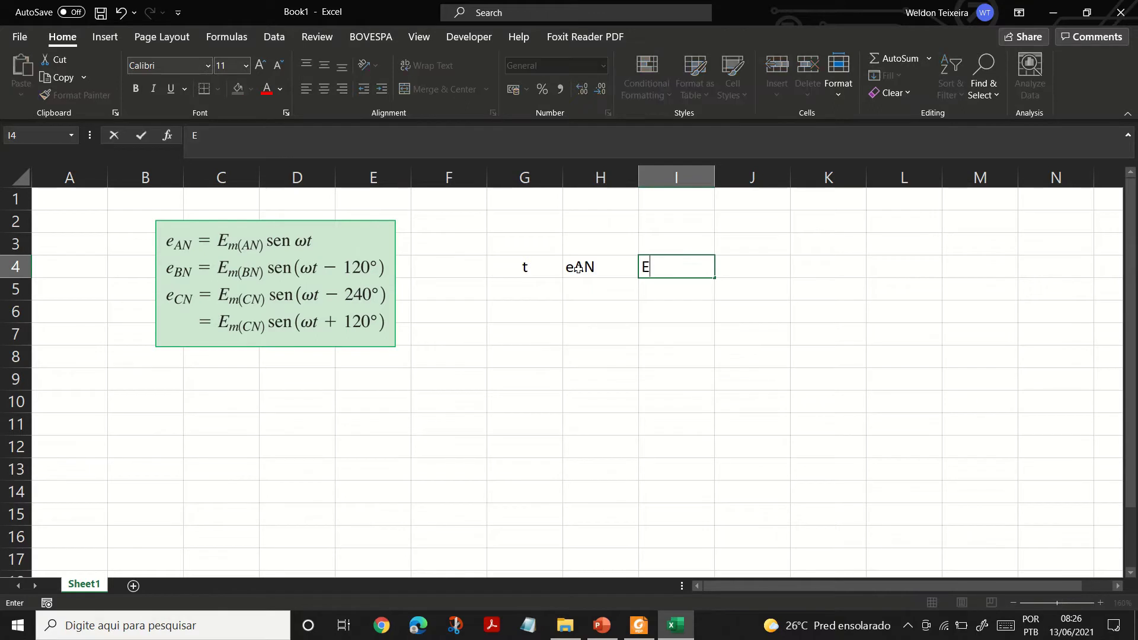
{"action": "key", "text": "BackSpace"}
{"action": "type", "text": "eBN"}
{"action": "key", "text": "Tab"}
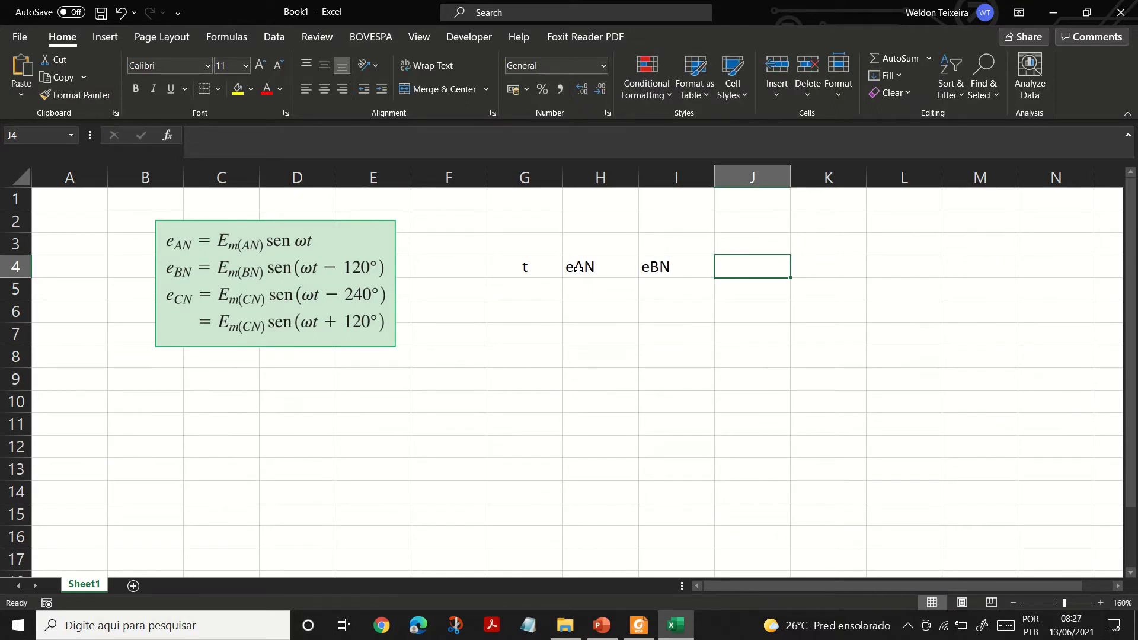
{"action": "type", "text": "eCN"}
{"action": "key", "text": "Return"}
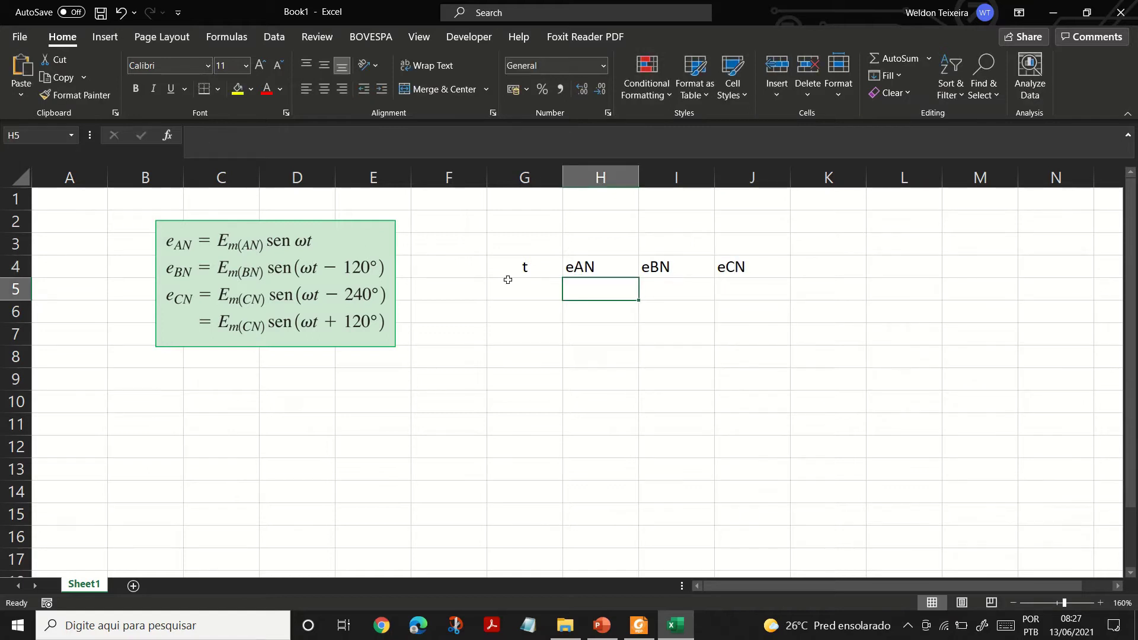
Center the contents of columns H to J horizontally
{"action": "left_click", "coordinate": [614, 178]}
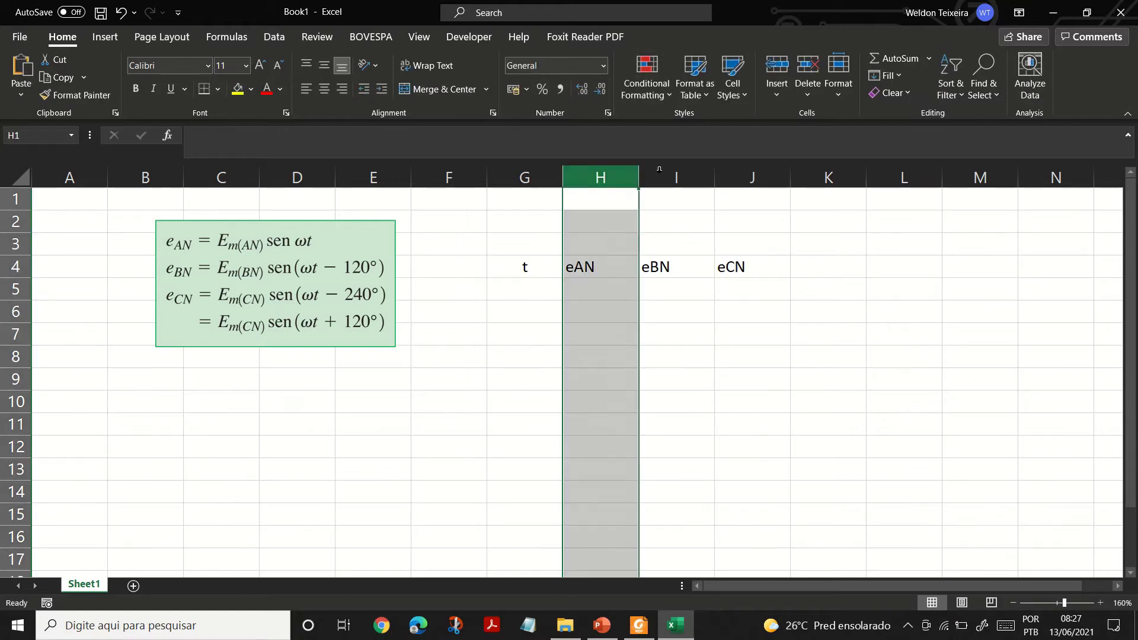
{"action": "left_click", "coordinate": [768, 178], "text": "shift"}
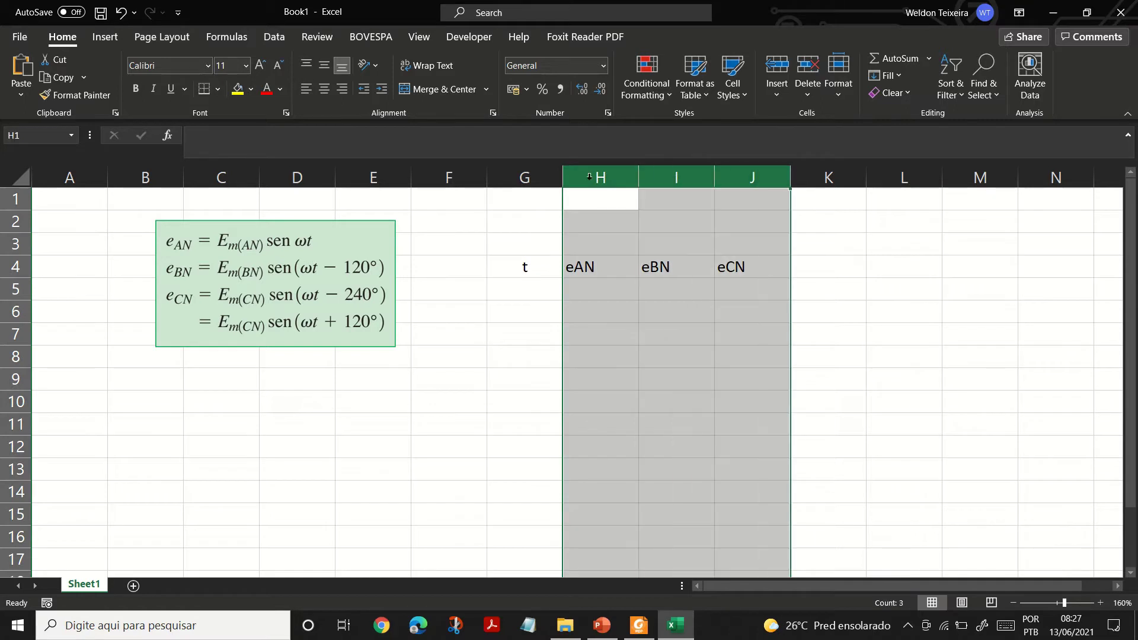
{"action": "left_click", "coordinate": [330, 87]}
{"action": "left_click", "coordinate": [431, 223]}
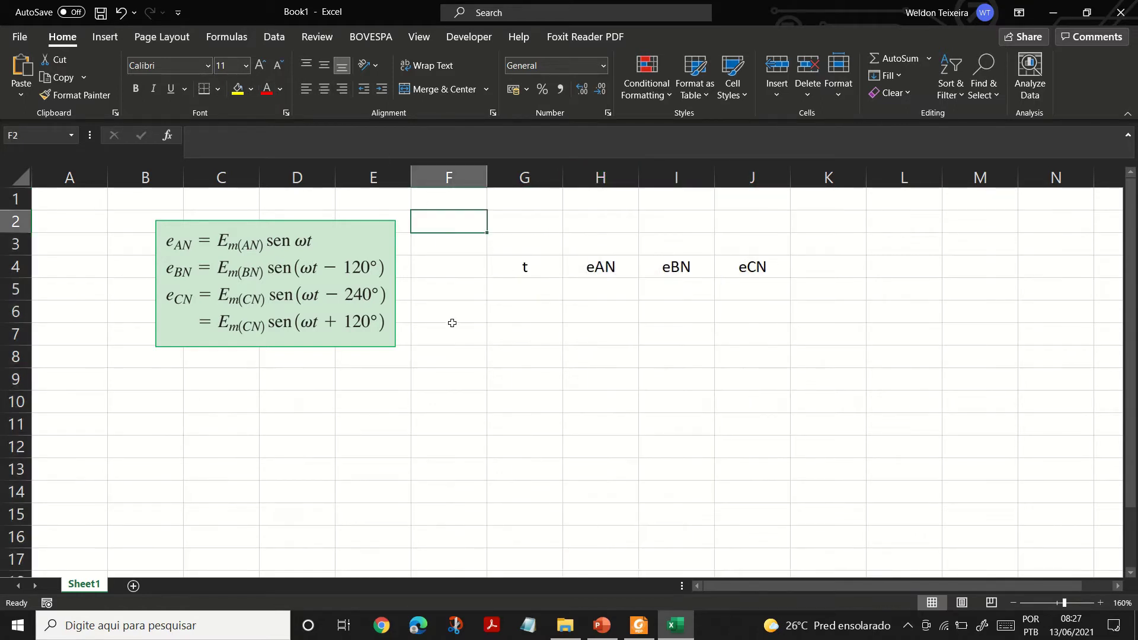
Move the equations picture up and to the left so it spans columns A to D, leaving column E free
{"action": "scroll", "coordinate": [443, 272], "scroll_direction": "down", "scroll_amount": 1}
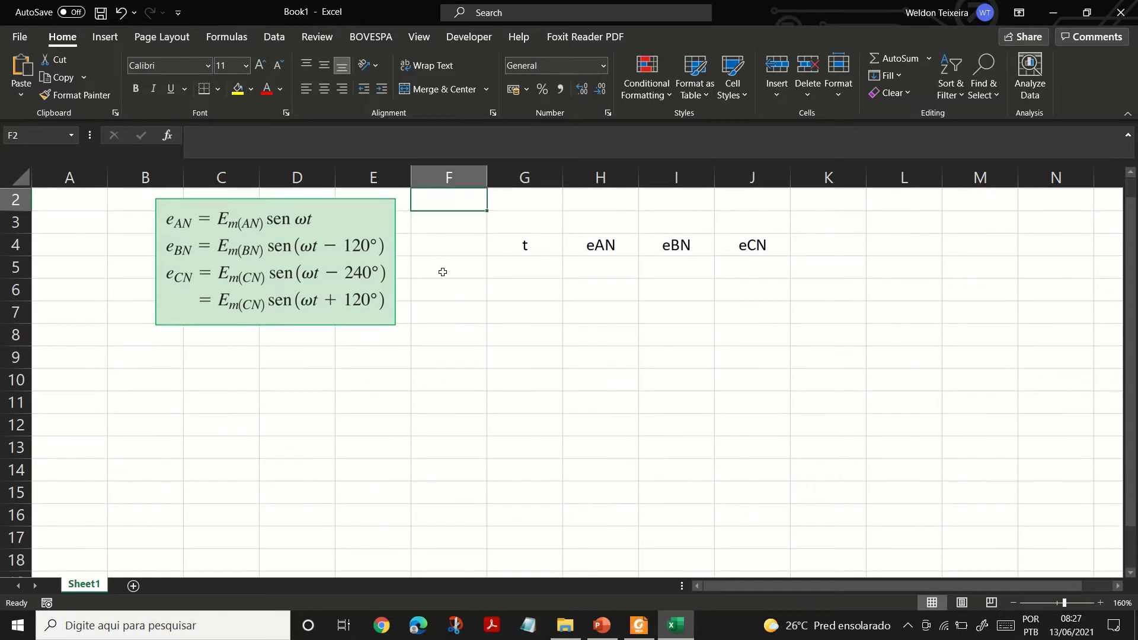
{"action": "scroll", "coordinate": [637, 285], "scroll_direction": "up", "scroll_amount": 4}
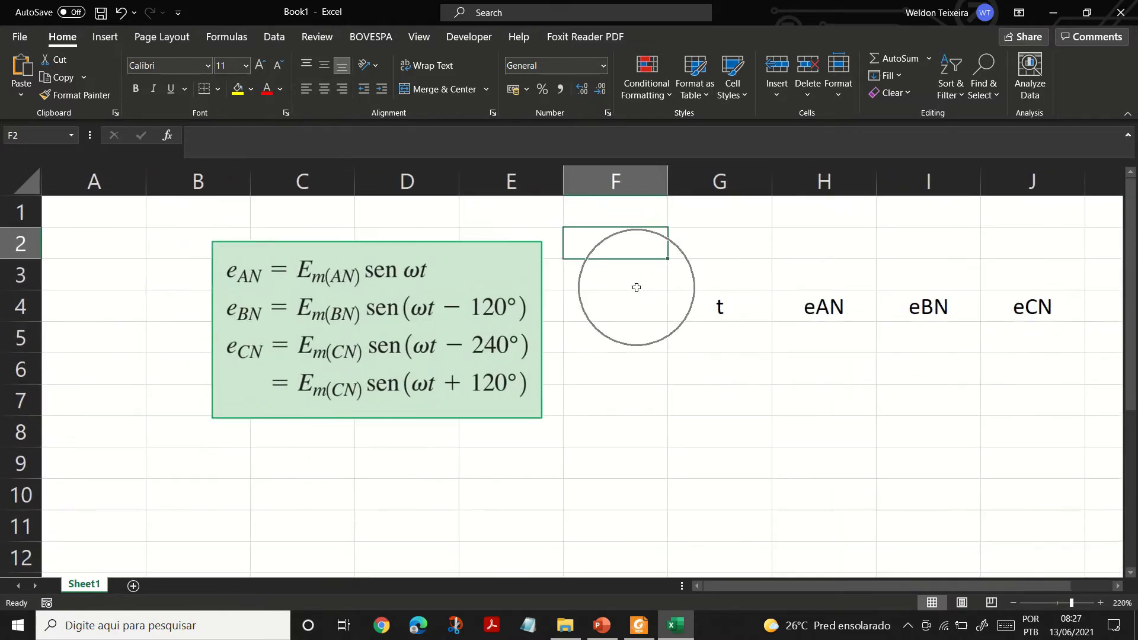
{"action": "scroll", "coordinate": [637, 288], "scroll_direction": "down", "scroll_amount": 1}
{"action": "left_click", "coordinate": [680, 333]}
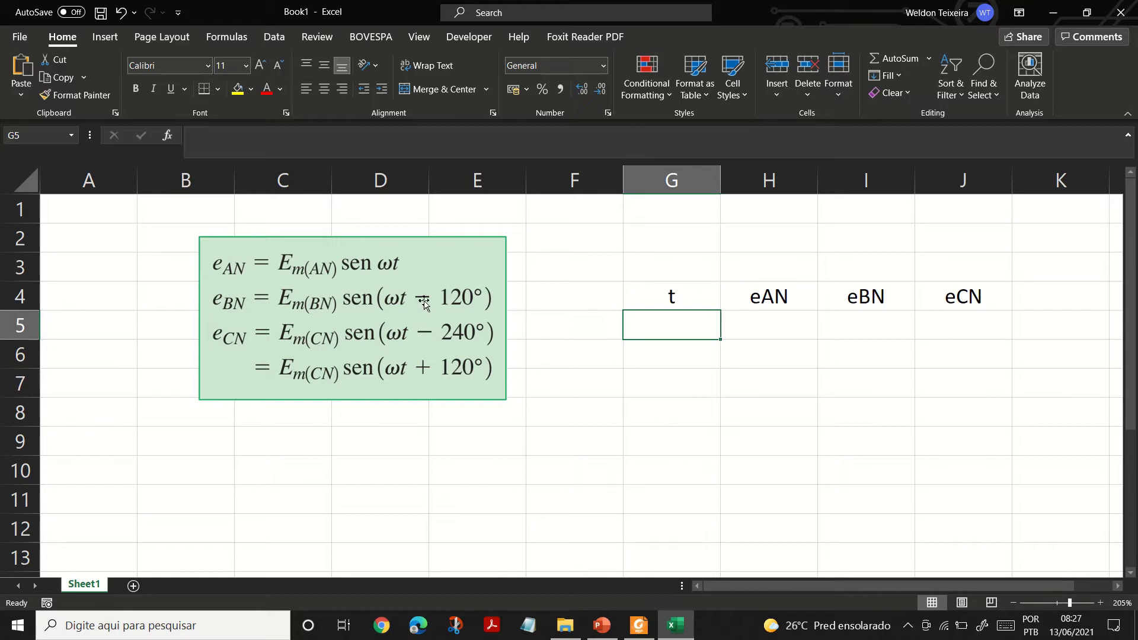
{"action": "left_click_drag", "start_coordinate": [281, 317], "coordinate": [202, 302]}
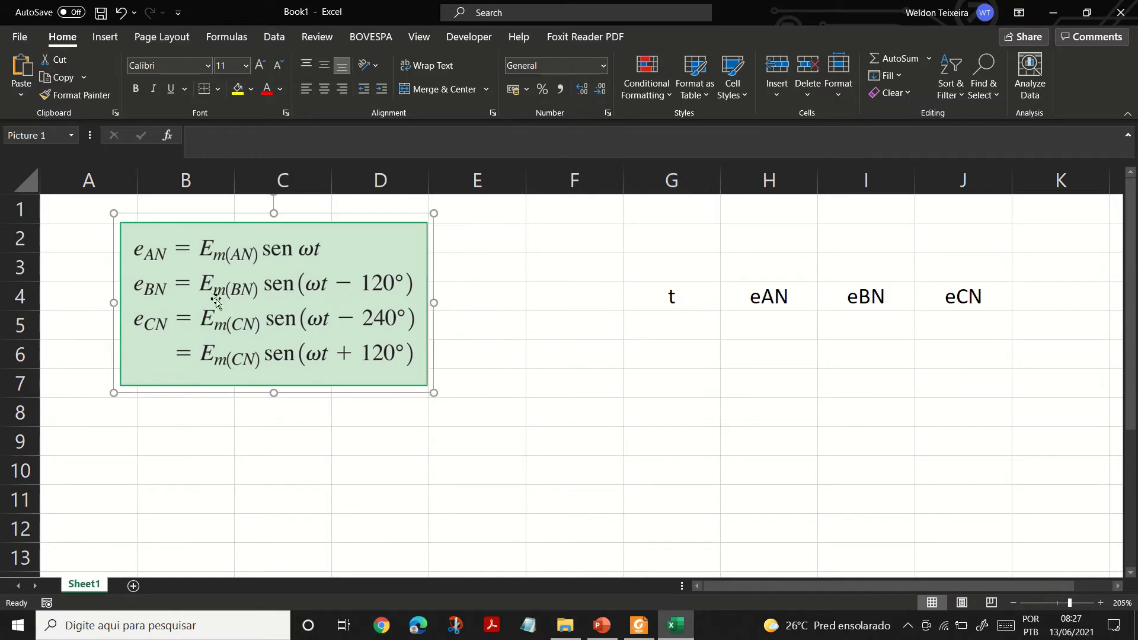
{"action": "left_click", "coordinate": [495, 268]}
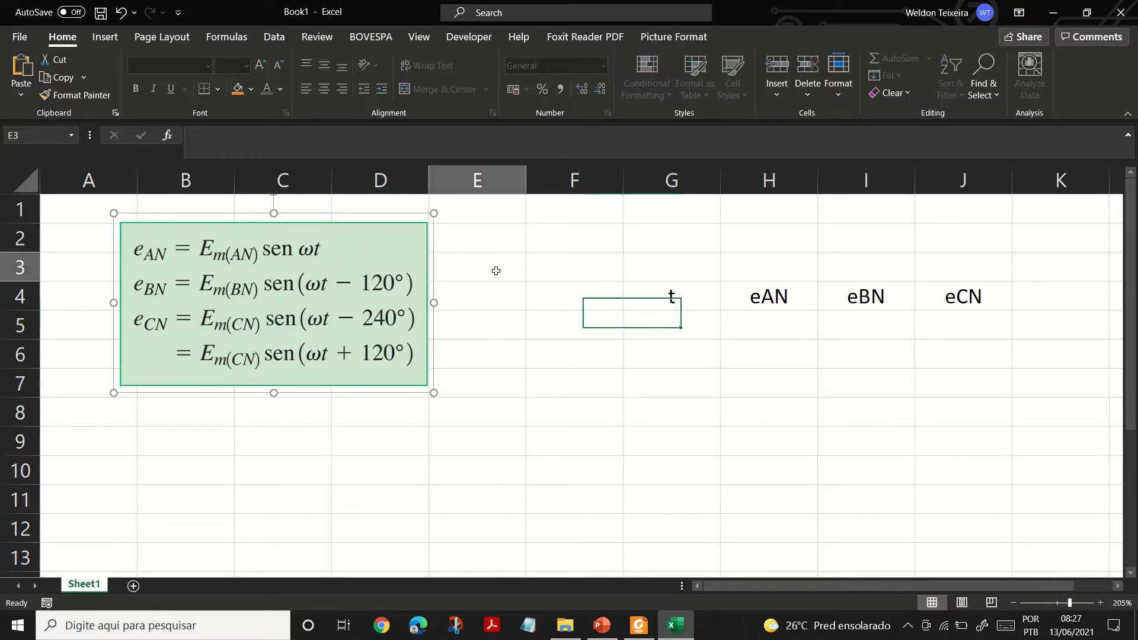
{"action": "left_click_drag", "start_coordinate": [308, 274], "coordinate": [267, 269]}
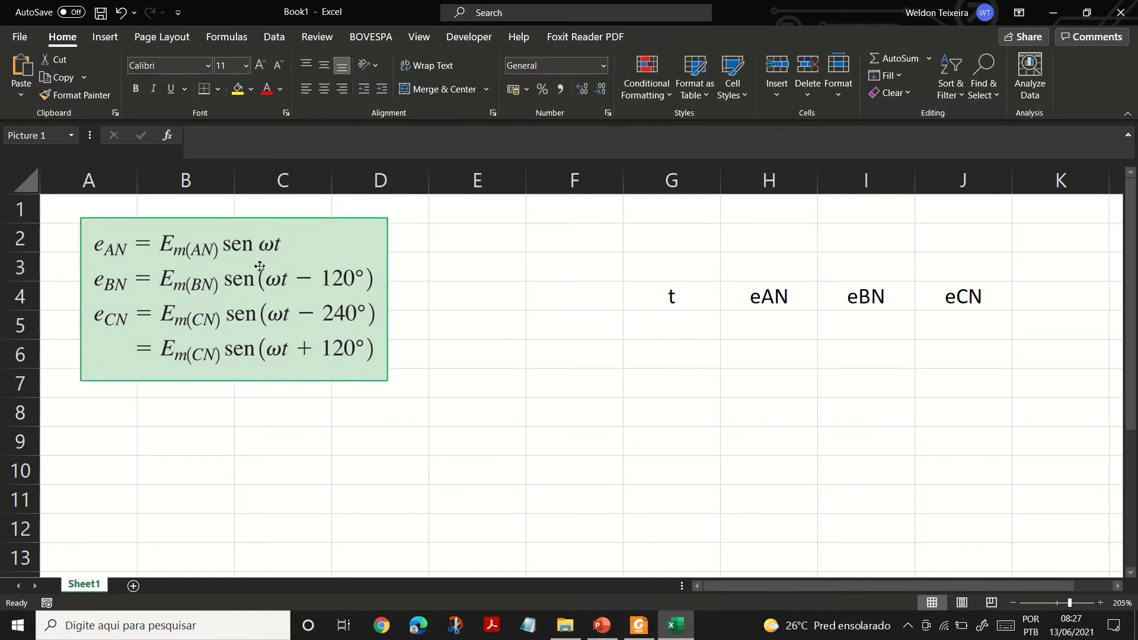
{"action": "left_click", "coordinate": [453, 280]}
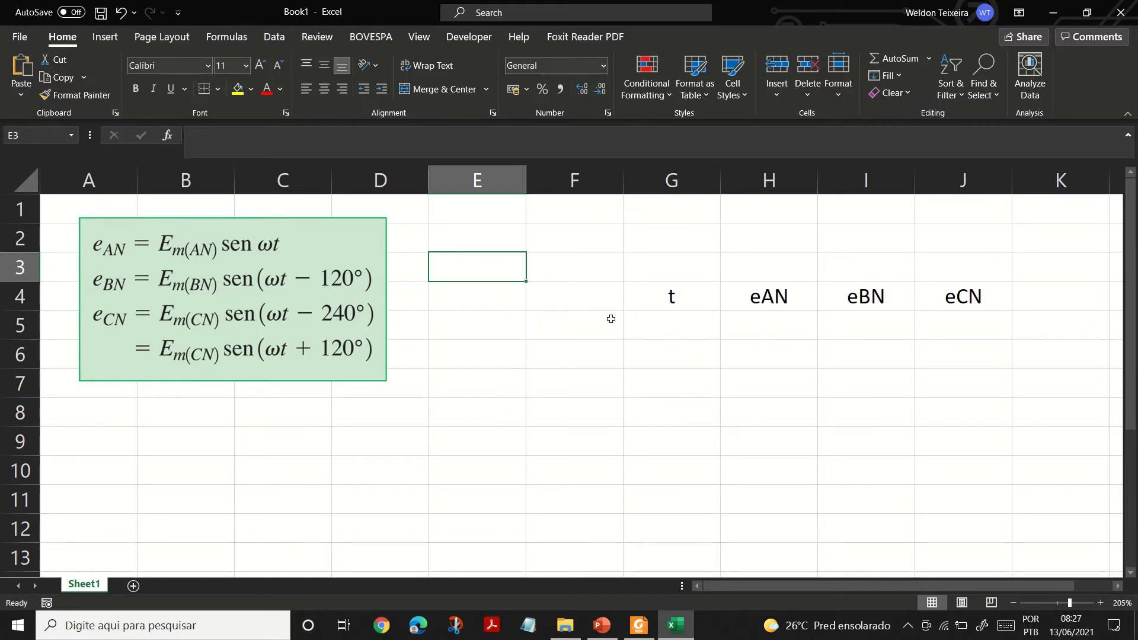
{"action": "key", "text": "Right"}
{"action": "key", "text": "Up"}
{"action": "key", "text": "Up"}
{"action": "key", "text": "Left"}
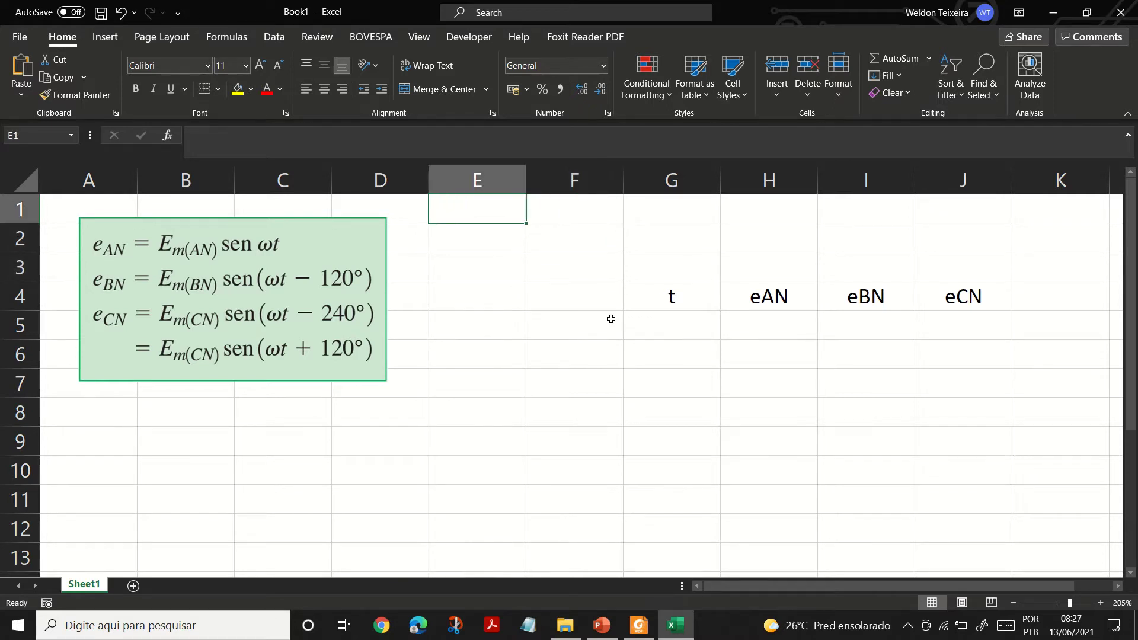
{"action": "key", "text": "Down"}
{"action": "type", "text": "w "}
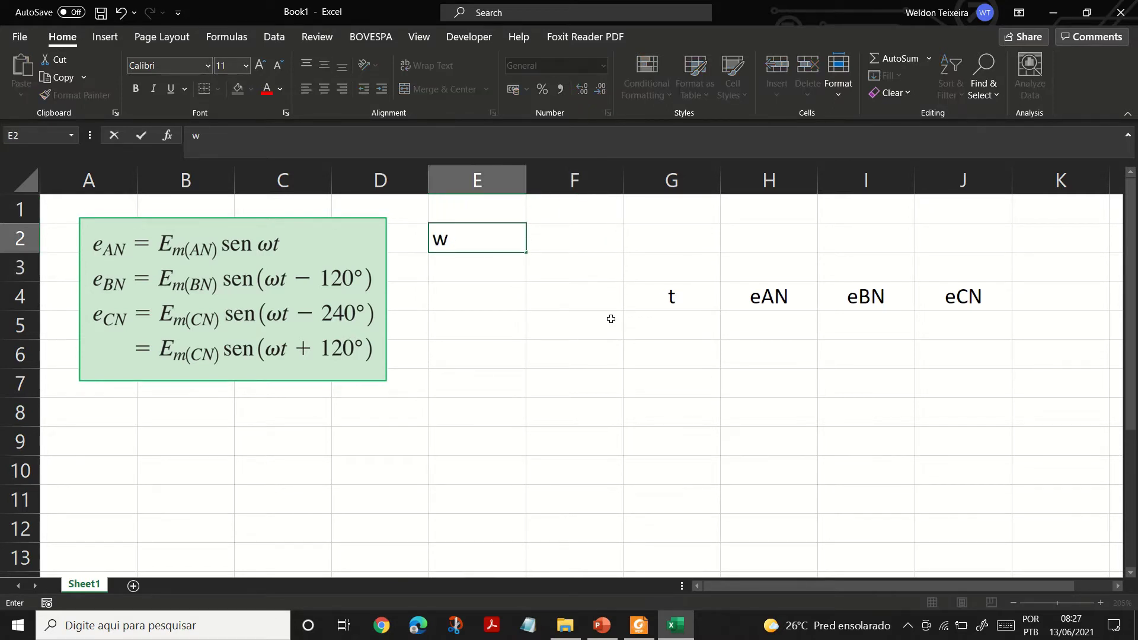
{"action": "type", "text": "="}
{"action": "key", "text": "Right"}
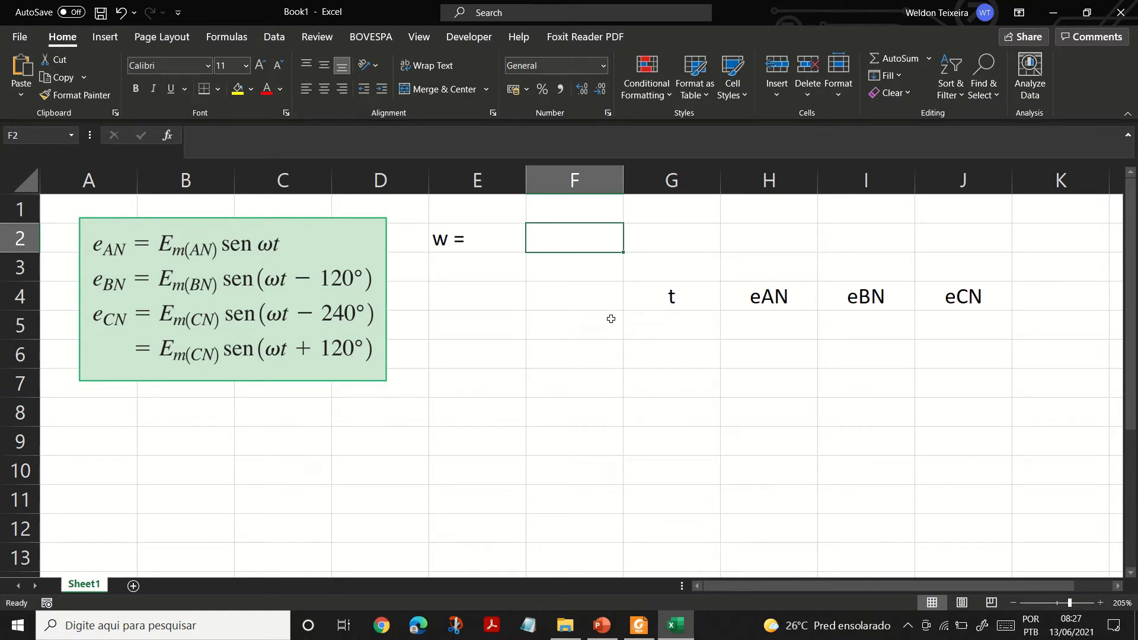
{"action": "key", "text": "Right"}
{"action": "key", "text": "Up"}
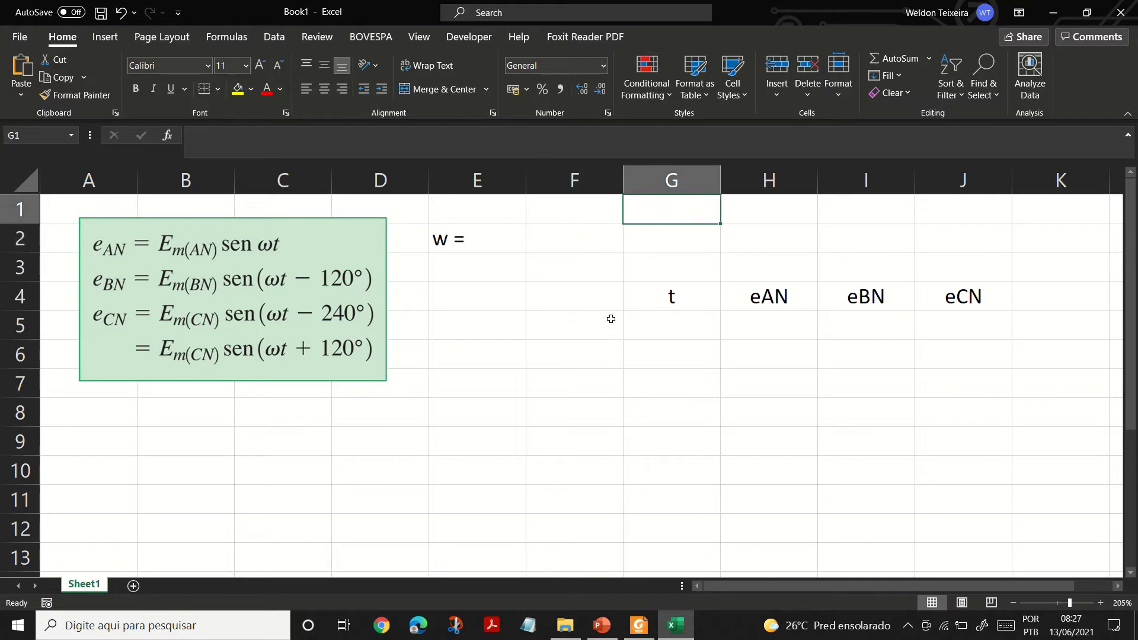
{"action": "key", "text": "Down"}
{"action": "key", "text": "Left"}
{"action": "key", "text": "Left"}
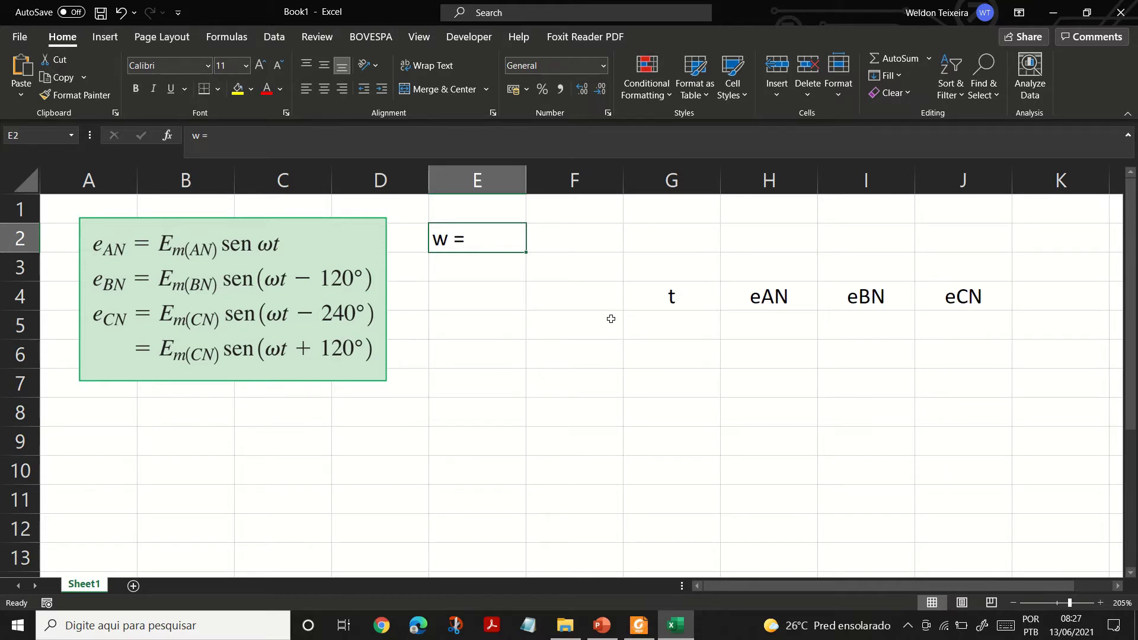
Label E2 "f =", enter 60 in F2, and right-align the label
{"action": "type", "text": "f ="}
{"action": "key", "text": "Tab"}
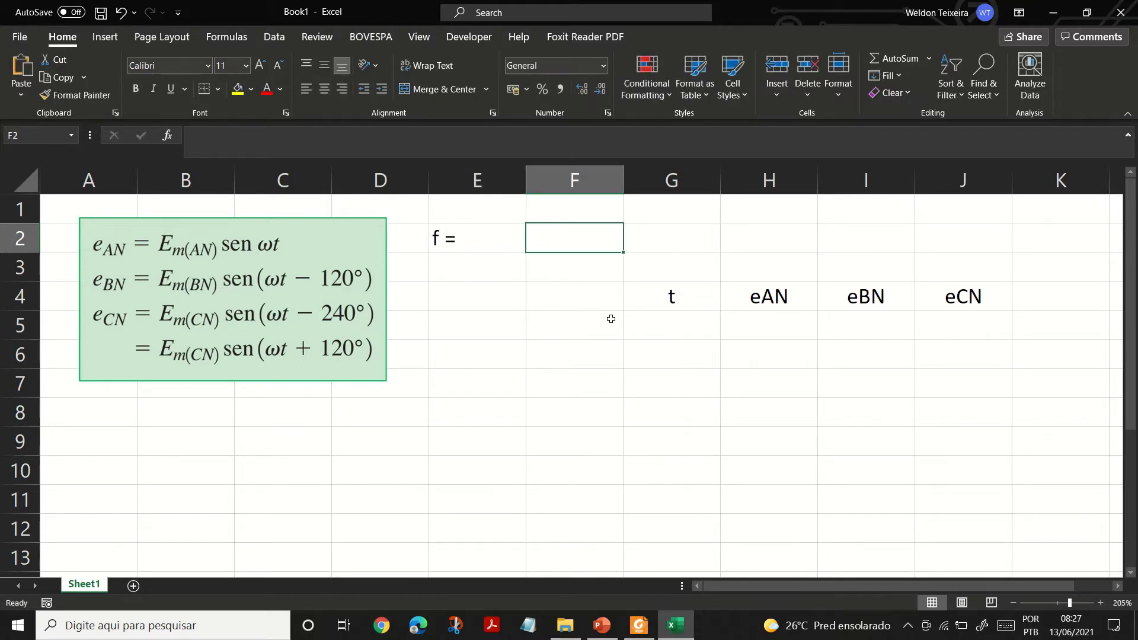
{"action": "type", "text": "60"}
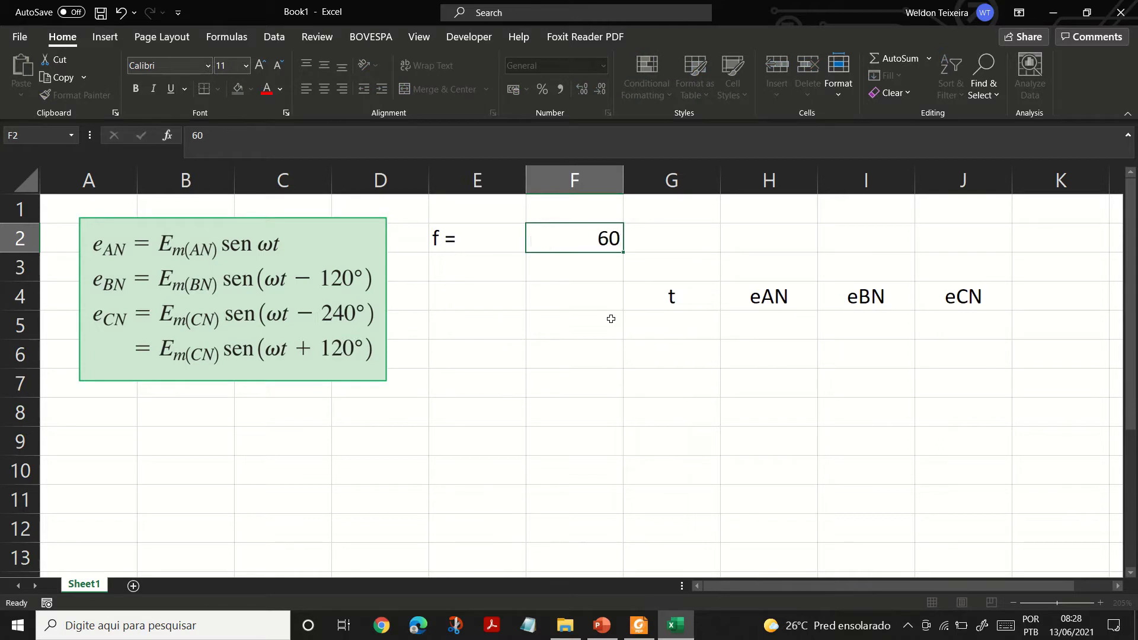
{"action": "key", "text": "Return"}
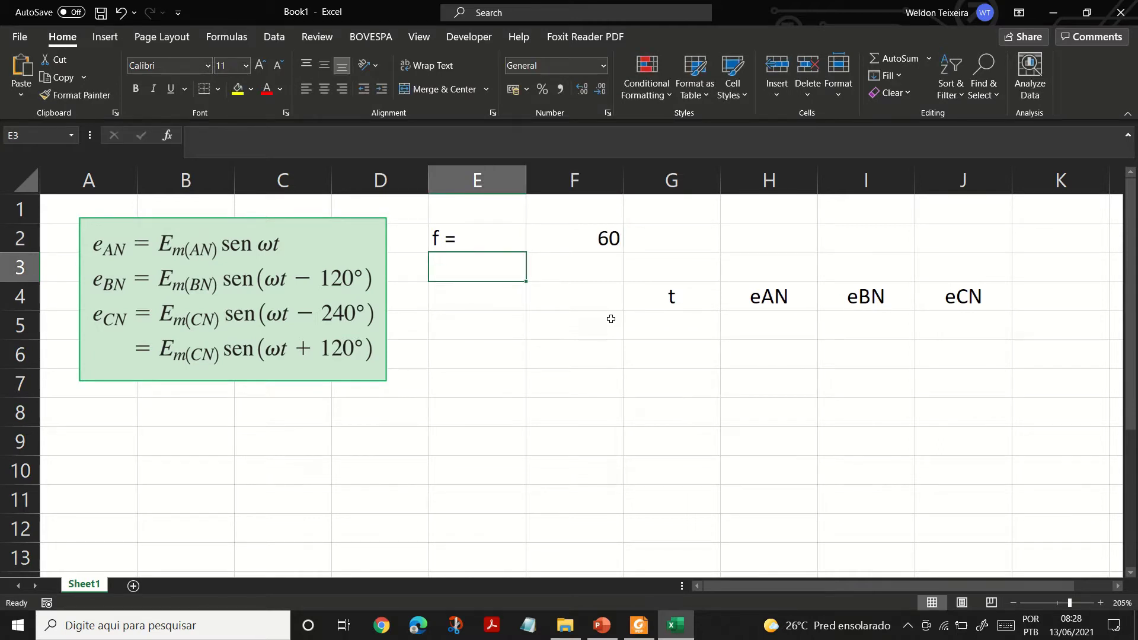
{"action": "left_click", "coordinate": [467, 232]}
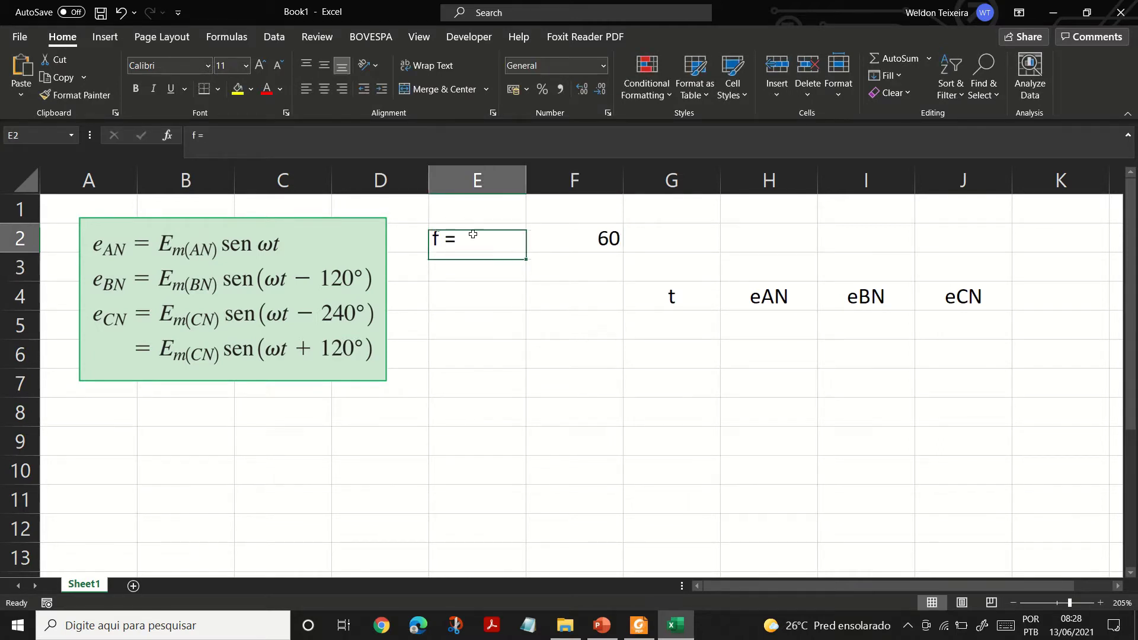
{"action": "left_click", "coordinate": [343, 89]}
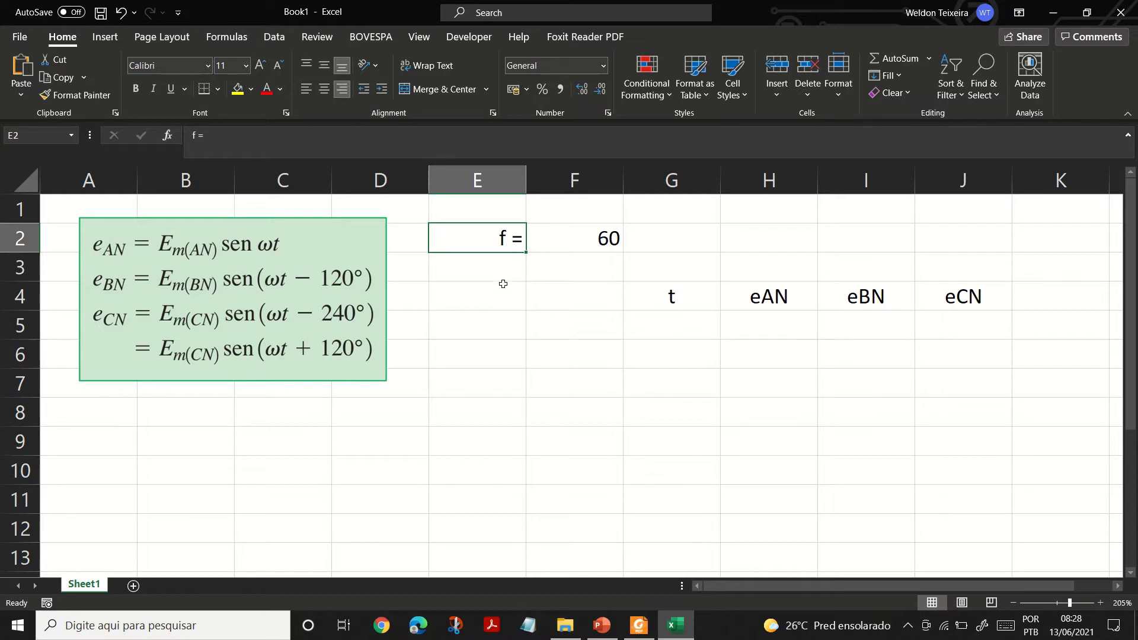
Add a right-aligned "W =" label in E3 and calculate the angular frequency in F3 with =2*pi()*F2
{"action": "left_click", "coordinate": [486, 274]}
{"action": "type", "text": "W"}
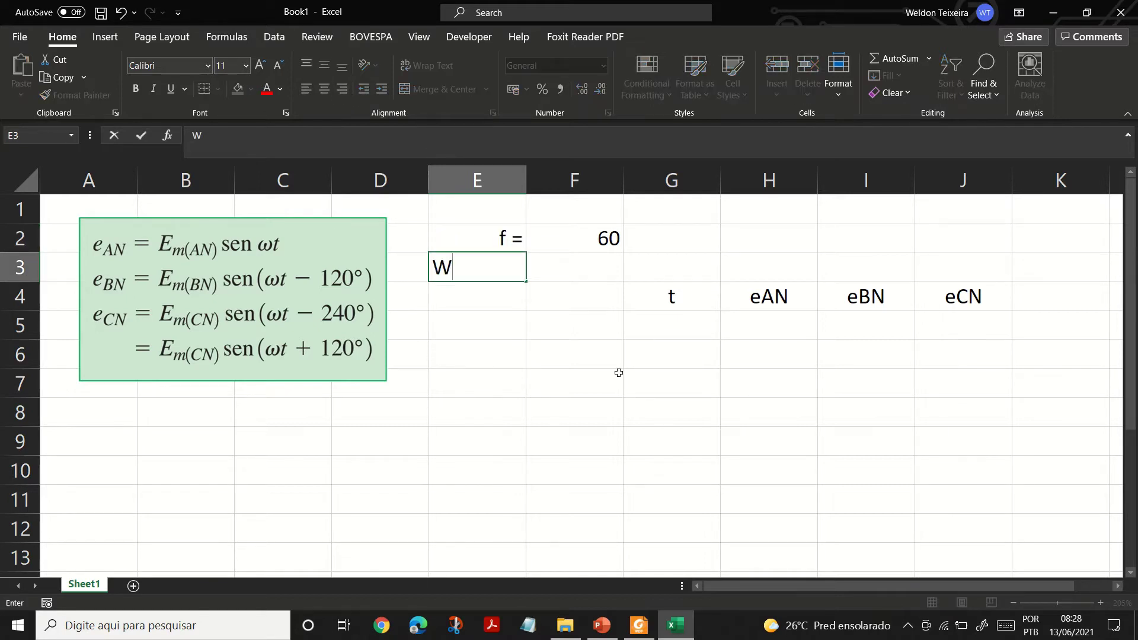
{"action": "type", "text": " ="}
{"action": "key", "text": "Tab"}
{"action": "type", "text": "2"}
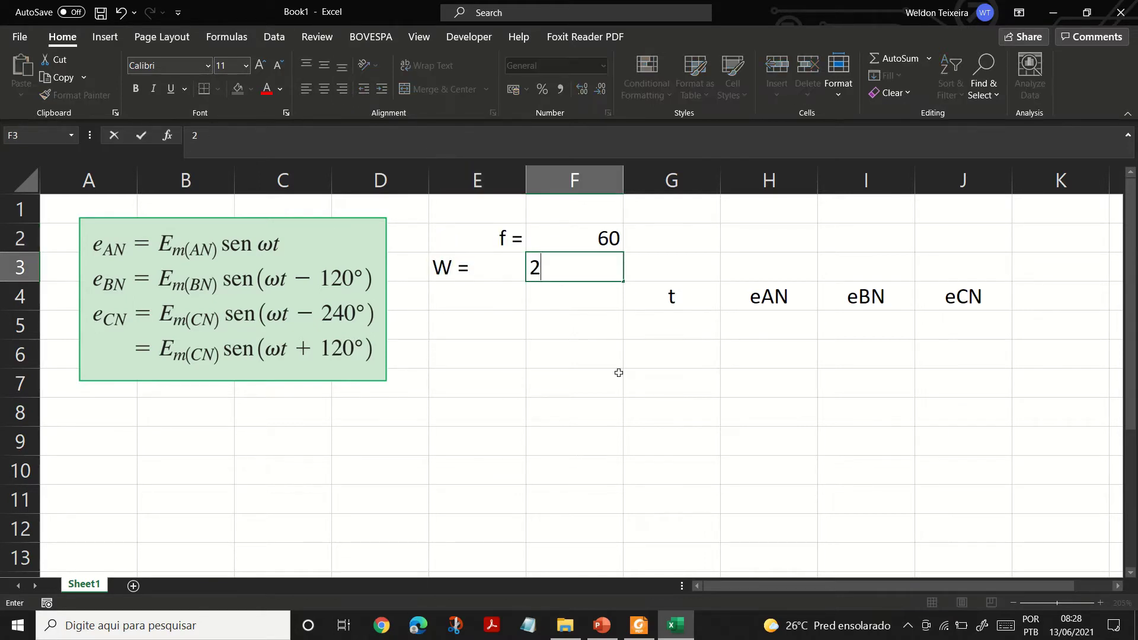
{"action": "key", "text": "BackSpace"}
{"action": "type", "text": "=2*"}
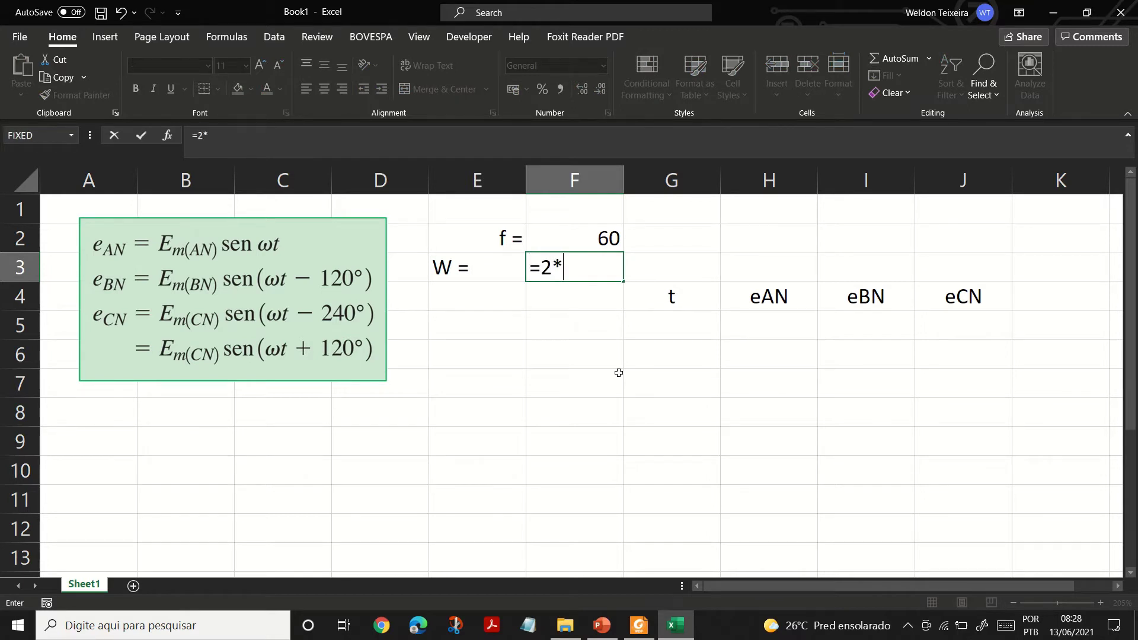
{"action": "type", "text": "pi()"}
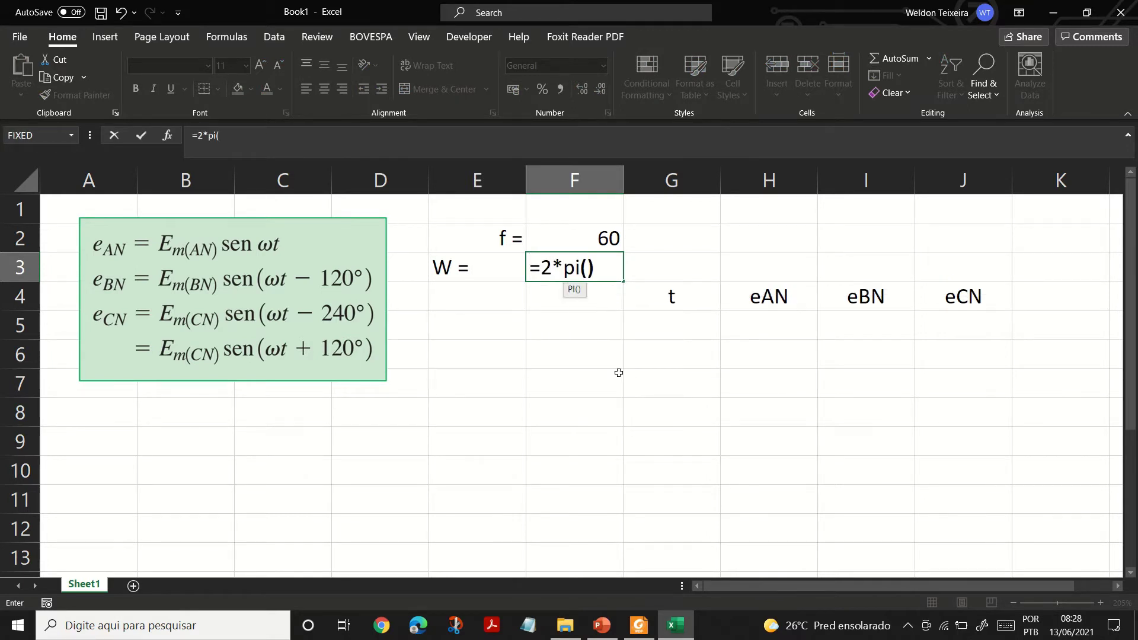
{"action": "type", "text": "*"}
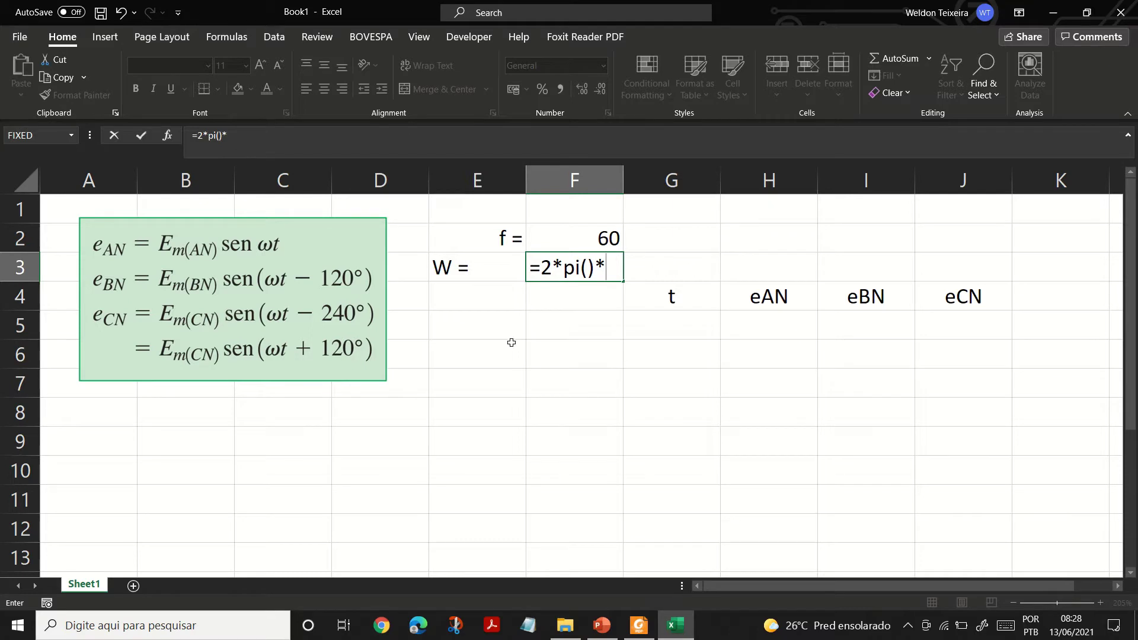
{"action": "left_click", "coordinate": [588, 228]}
{"action": "key", "text": "Return"}
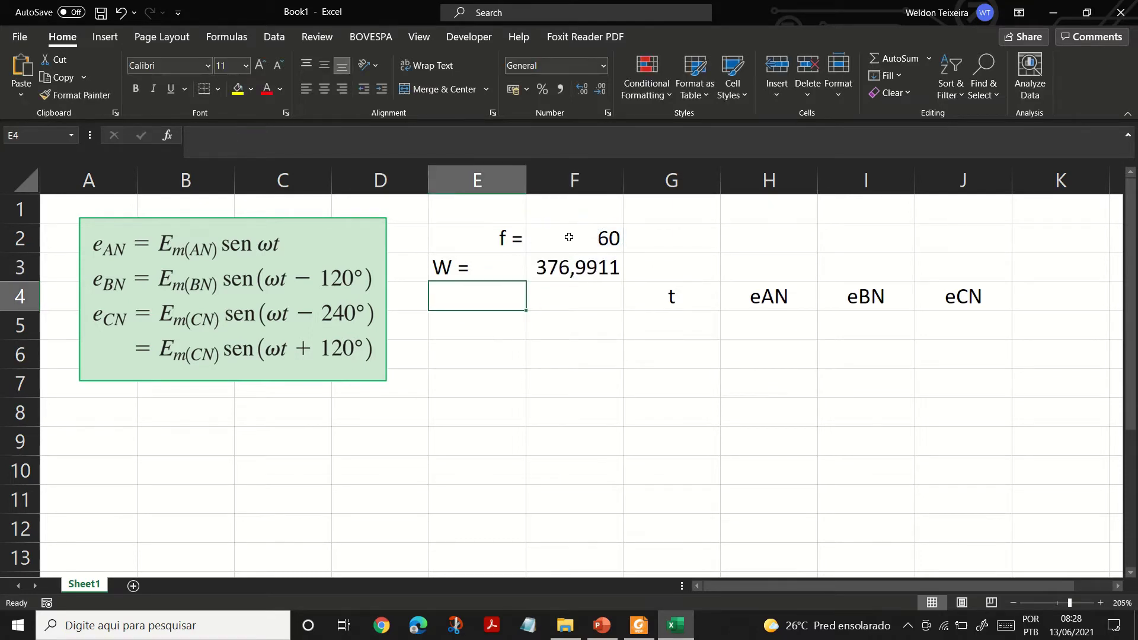
{"action": "left_click", "coordinate": [501, 264]}
{"action": "left_click", "coordinate": [343, 88]}
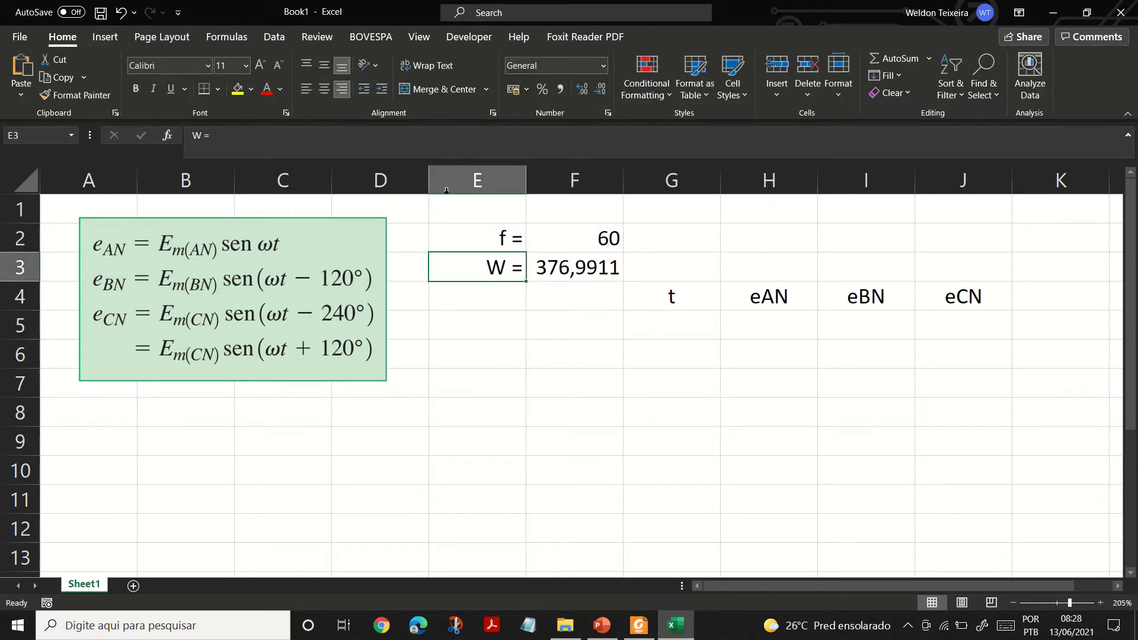
Enter the units Hz in G2 and rad/s in G3 beside the frequency and angular frequency values
{"action": "left_click", "coordinate": [568, 277]}
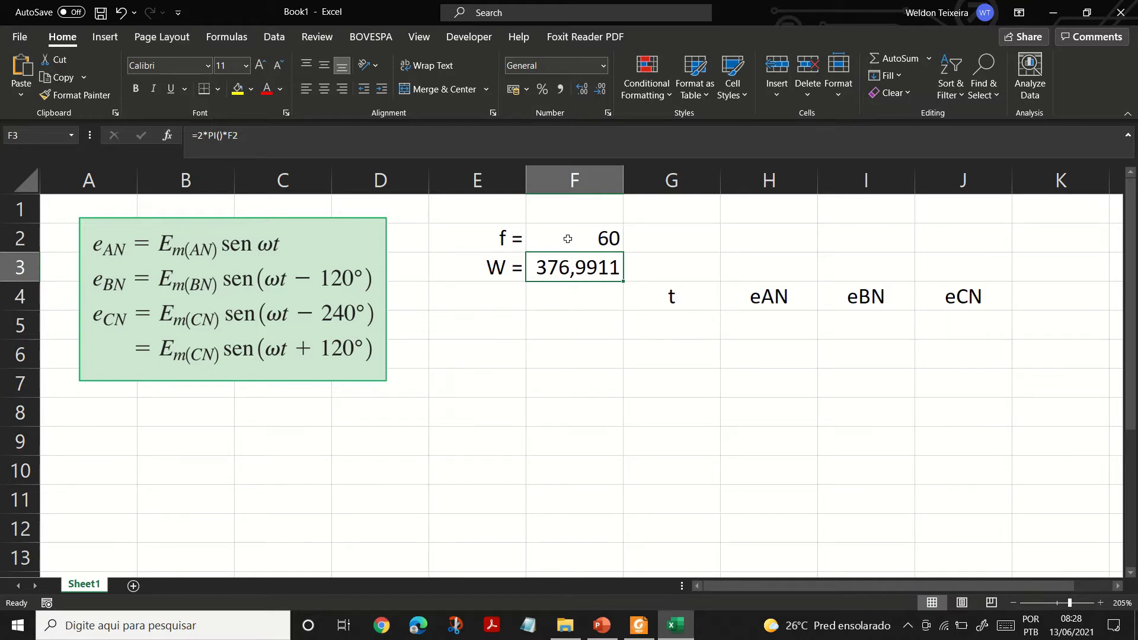
{"action": "left_click", "coordinate": [615, 238]}
{"action": "left_click", "coordinate": [700, 240]}
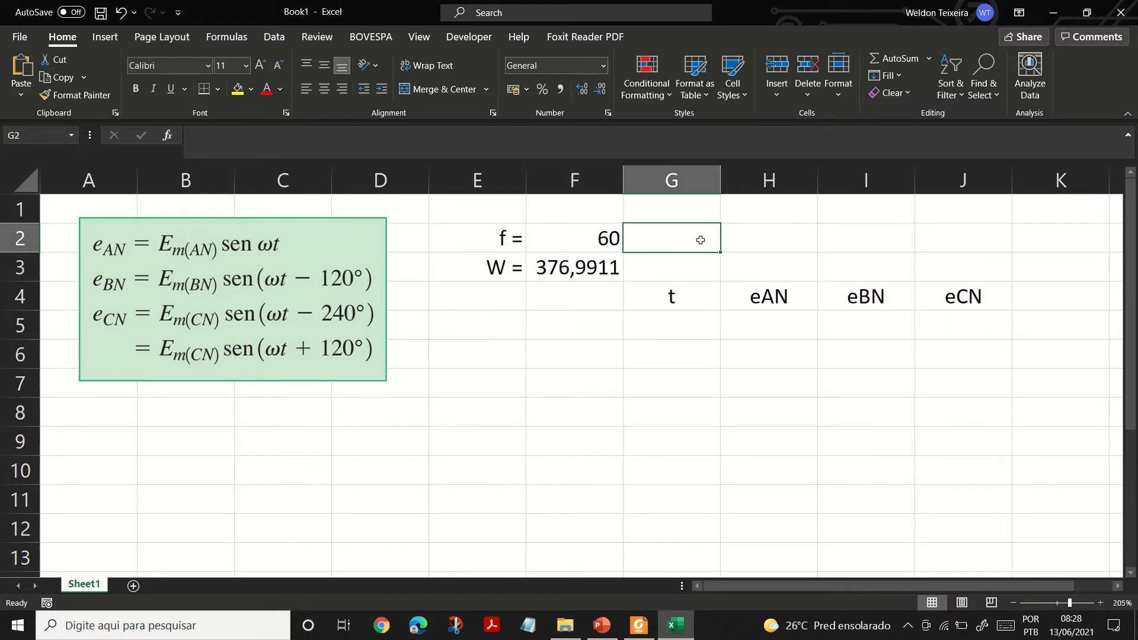
{"action": "type", "text": "Hz"}
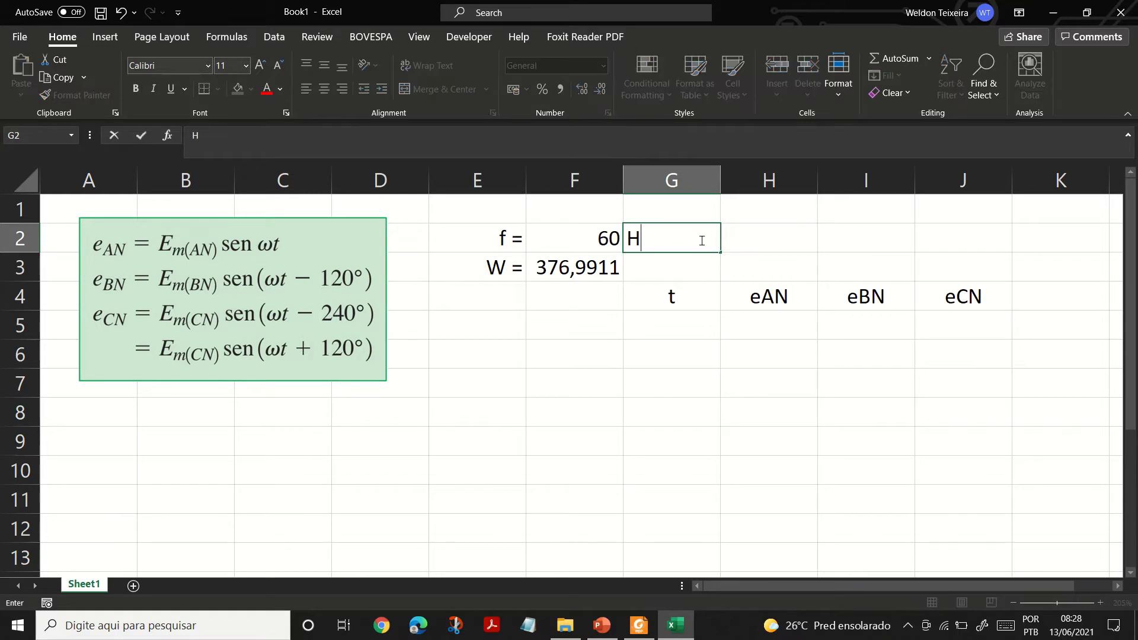
{"action": "key", "text": "Return"}
{"action": "type", "text": "ra"}
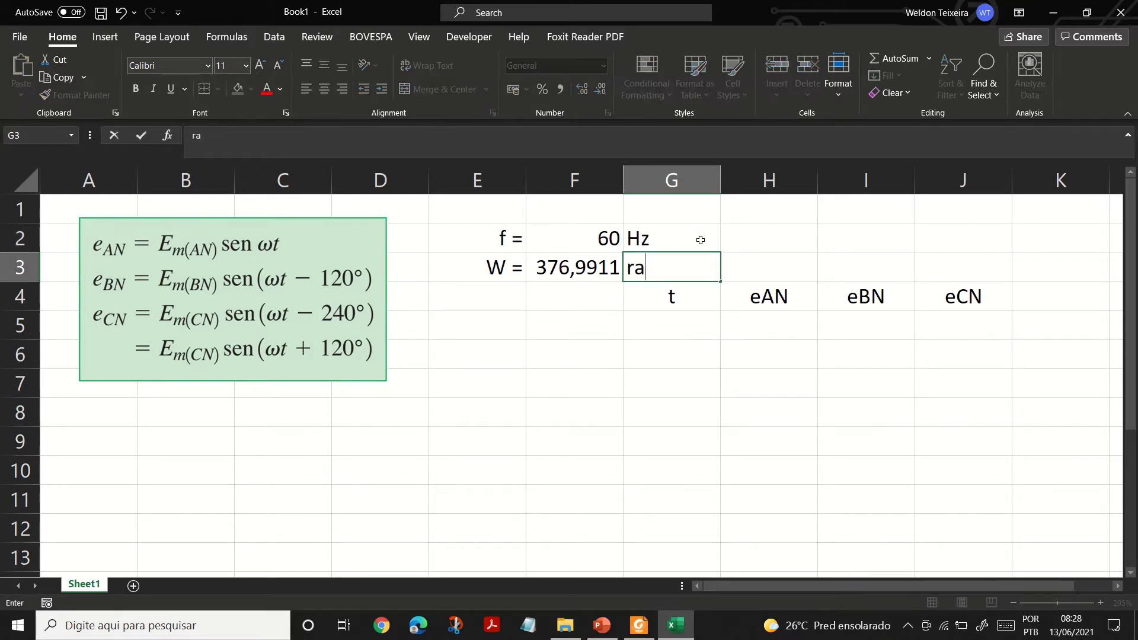
{"action": "type", "text": "d/s"}
{"action": "key", "text": "Return"}
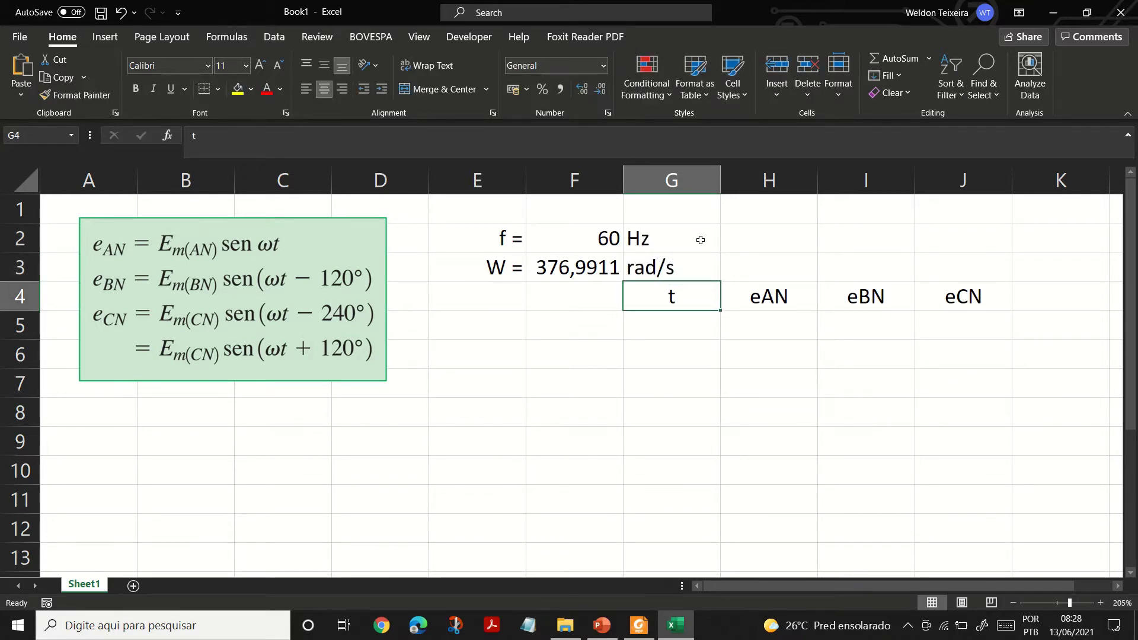
Move the table headers t, eAN, eBN and eCN from G4:J4 to E7:H7
{"action": "left_click", "coordinate": [990, 298], "text": "shift"}
{"action": "key", "text": "ctrl+c"}
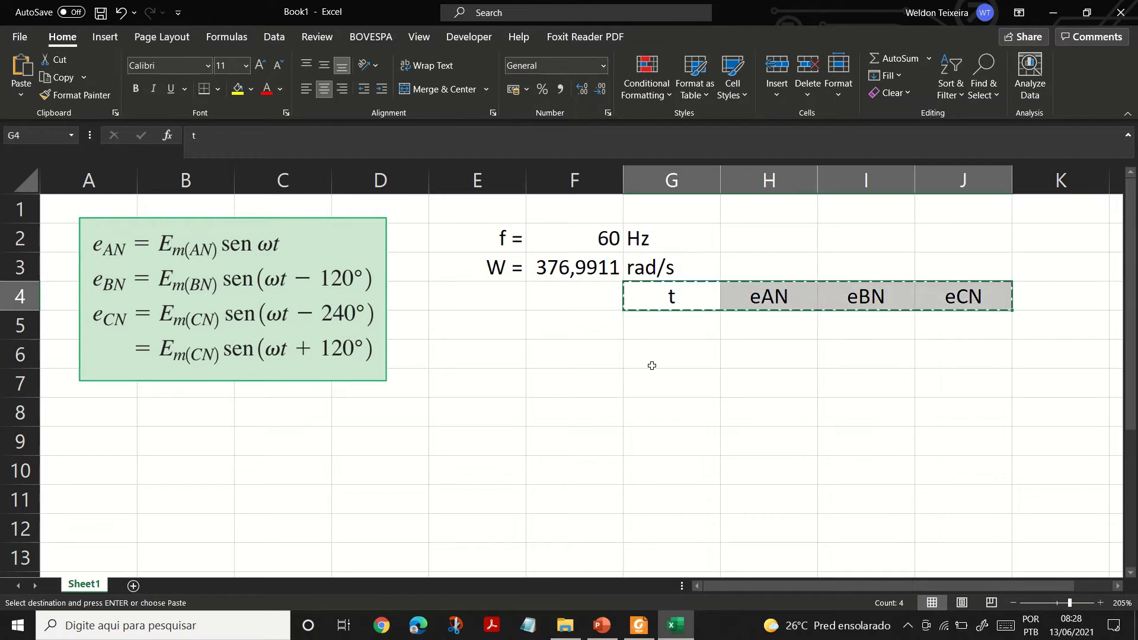
{"action": "left_click", "coordinate": [644, 368]}
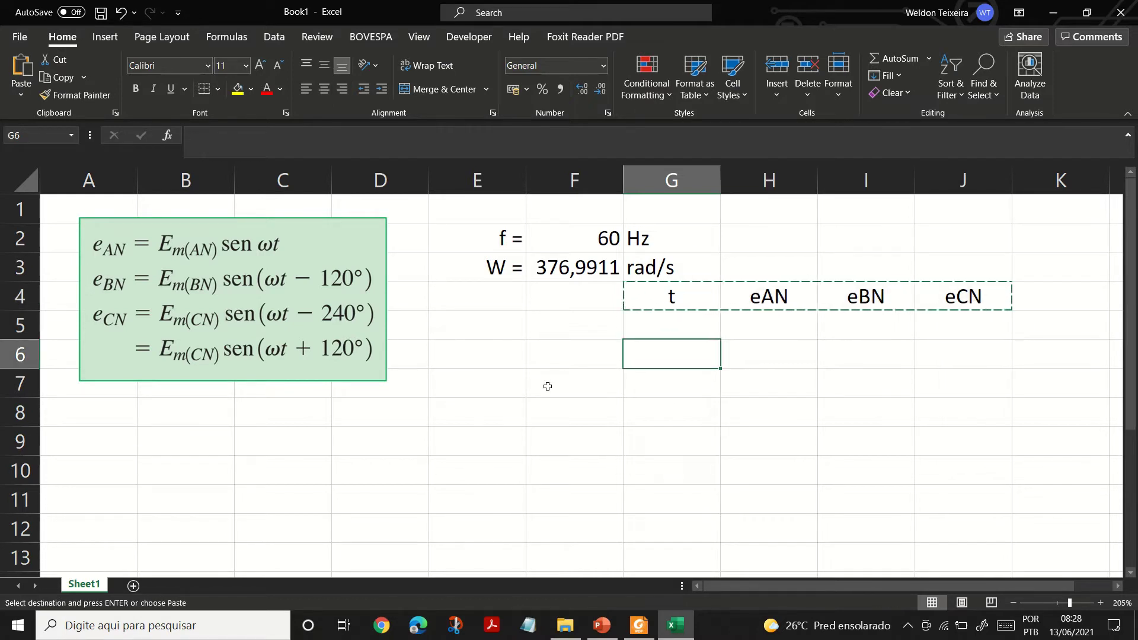
{"action": "left_click", "coordinate": [500, 386]}
{"action": "key", "text": "ctrl+v"}
{"action": "left_click", "coordinate": [508, 431]}
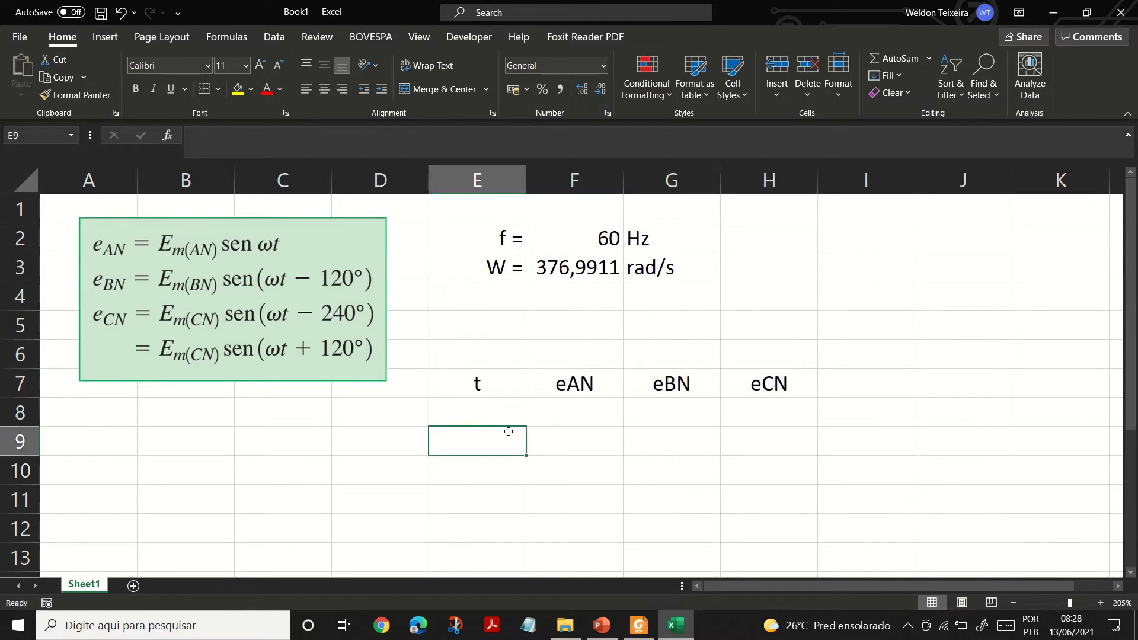
Shift the equations picture slightly up and to the left, within rows 1 to 7
{"action": "scroll", "coordinate": [507, 422], "scroll_direction": "down", "scroll_amount": 1}
{"action": "scroll", "coordinate": [504, 412], "scroll_direction": "up", "scroll_amount": 1}
{"action": "left_click_drag", "start_coordinate": [387, 326], "coordinate": [372, 317]}
{"action": "left_click", "coordinate": [466, 370]}
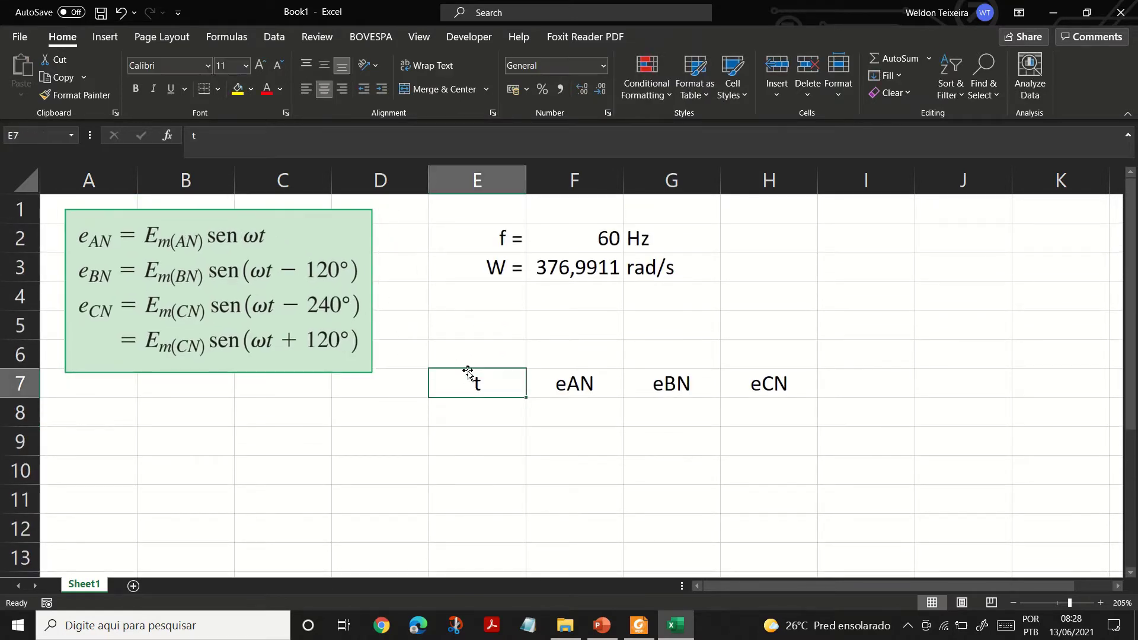
Add a right-aligned "T =" label in E4 below the angular frequency label
{"action": "left_click", "coordinate": [468, 296]}
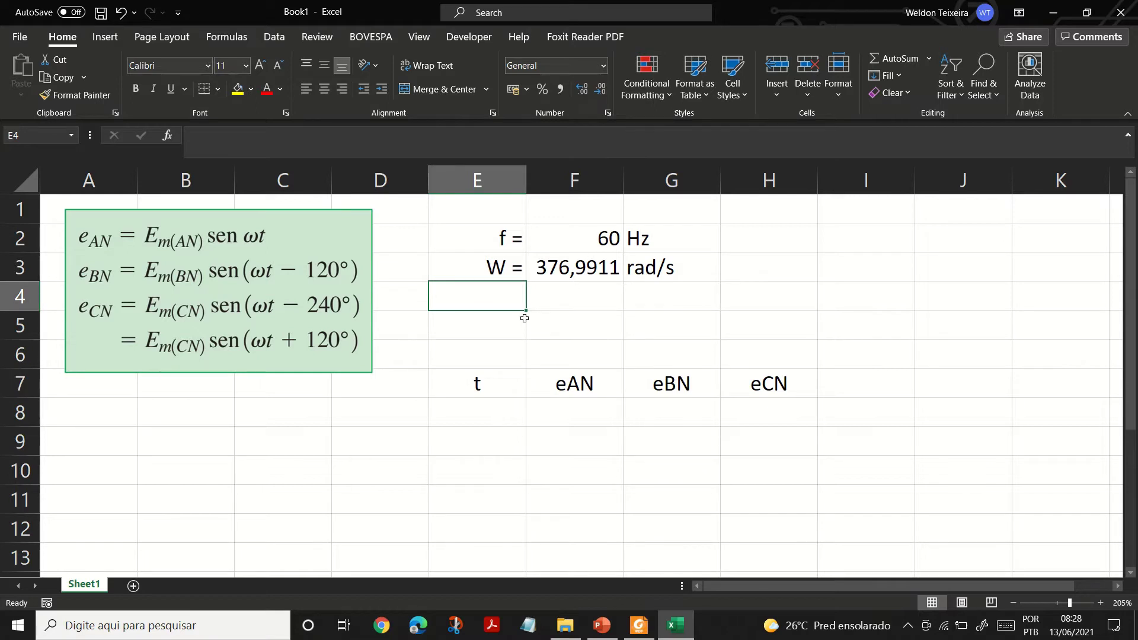
{"action": "type", "text": "T ="}
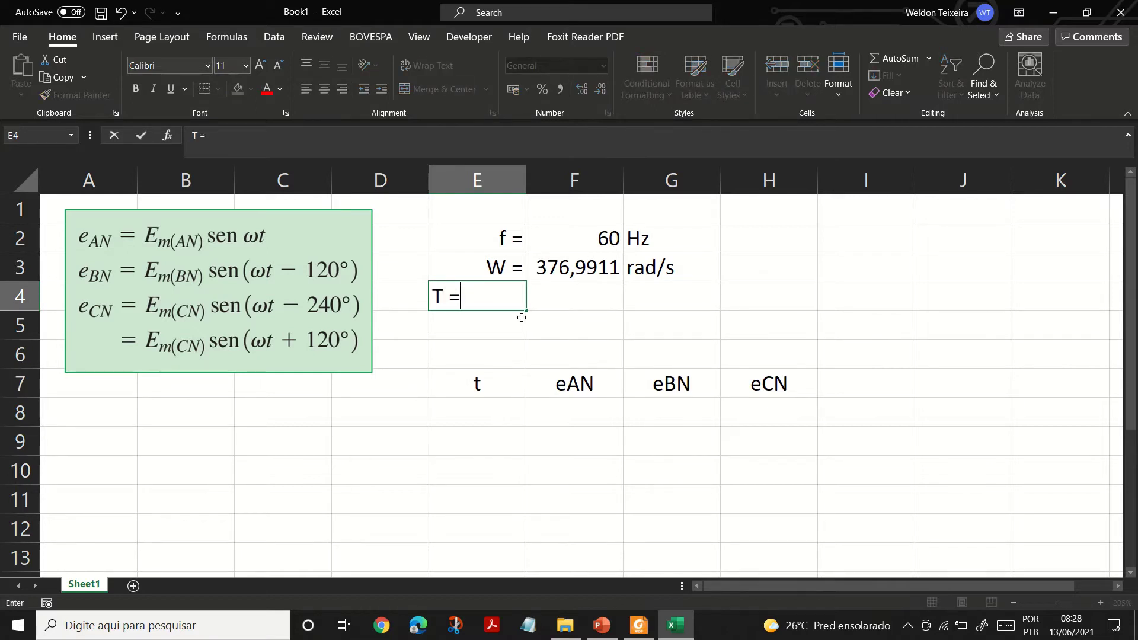
{"action": "key", "text": "Tab"}
{"action": "left_click", "coordinate": [488, 307]}
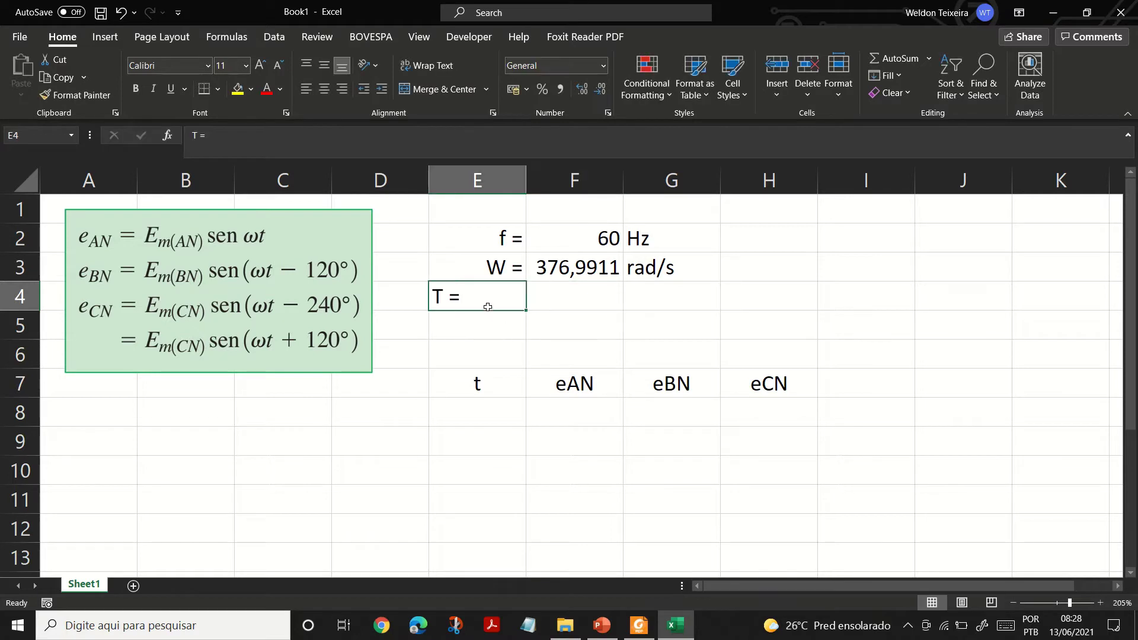
{"action": "left_click", "coordinate": [327, 89]}
{"action": "left_click", "coordinate": [342, 88]}
Calculate the period in F4 with the formula =1/F2
{"action": "left_click", "coordinate": [571, 291]}
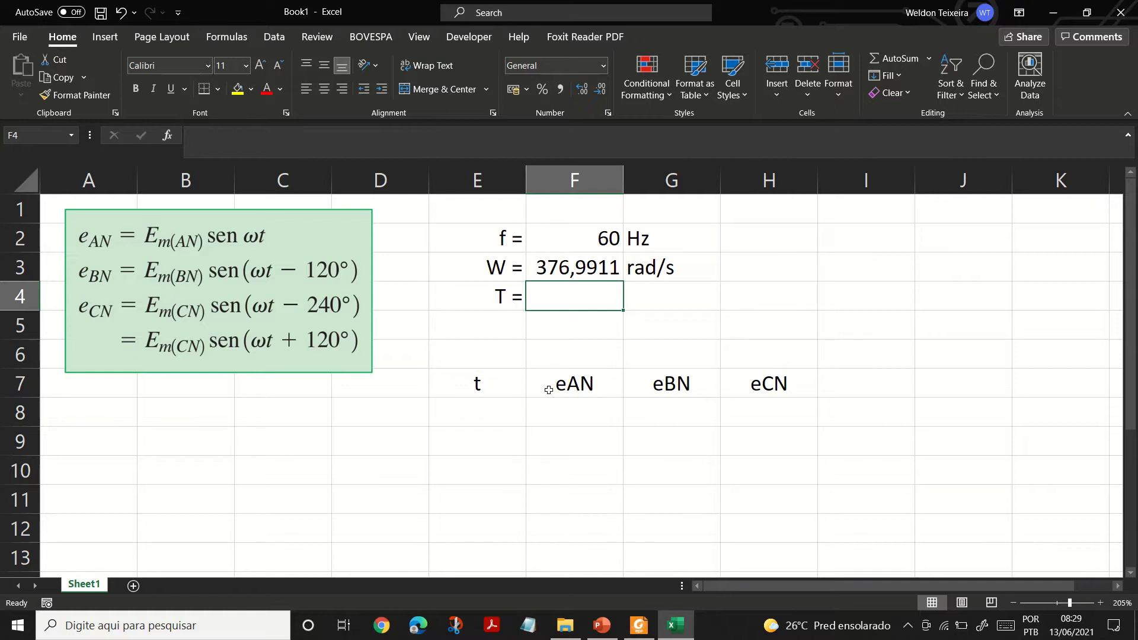
{"action": "type", "text": "=1/"}
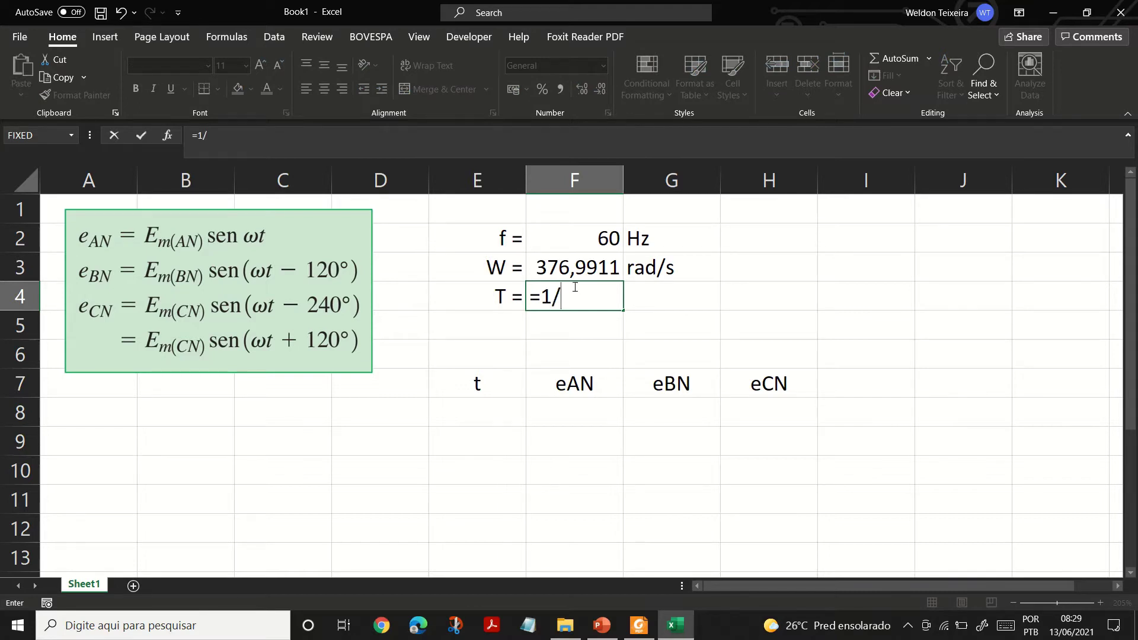
{"action": "left_click", "coordinate": [587, 246]}
{"action": "key", "text": "Return"}
{"action": "key", "text": "Up"}
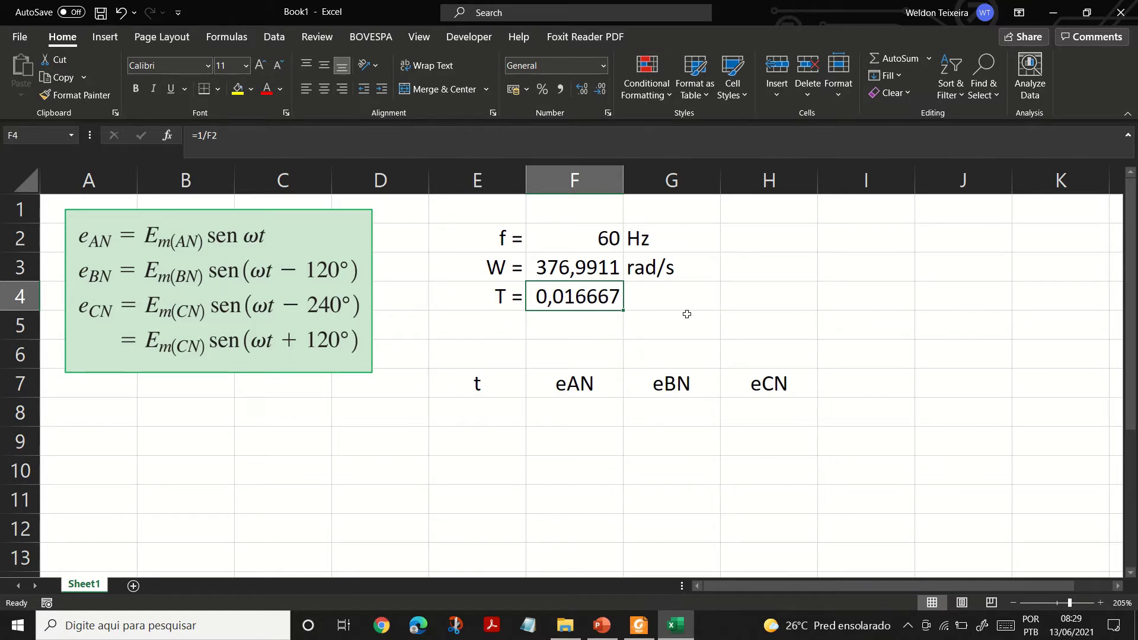
Repeat the period in G4 with =F4 and apply the Scientific number format to that cell
{"action": "left_click", "coordinate": [648, 300]}
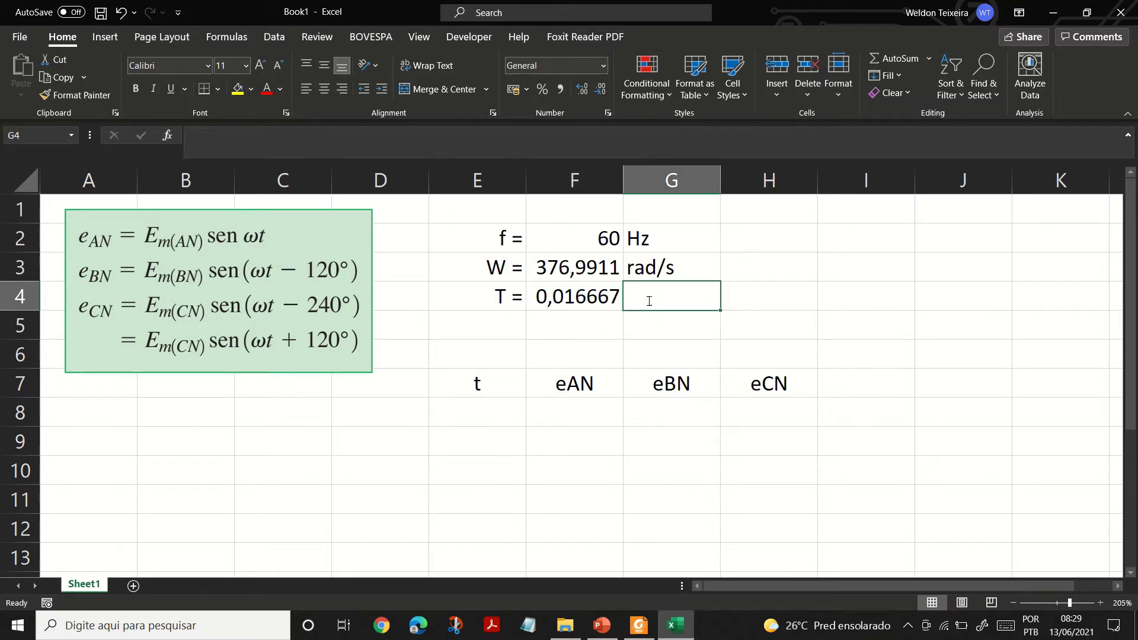
{"action": "type", "text": "="}
{"action": "key", "text": "Left"}
{"action": "key", "text": "Return"}
{"action": "left_click", "coordinate": [649, 301]}
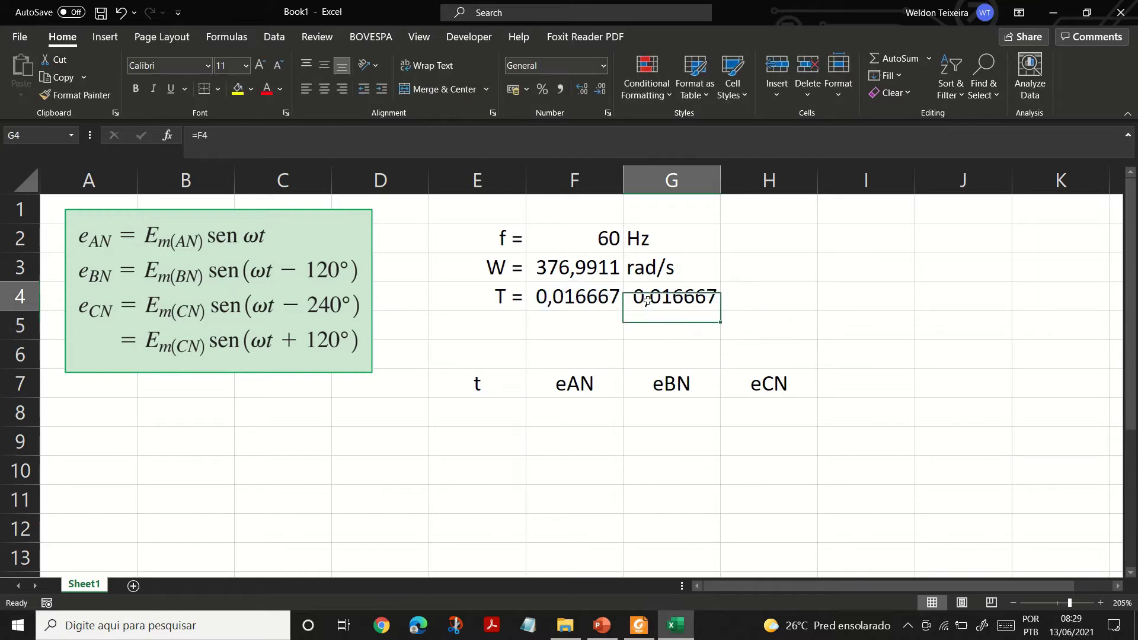
{"action": "left_click", "coordinate": [603, 65]}
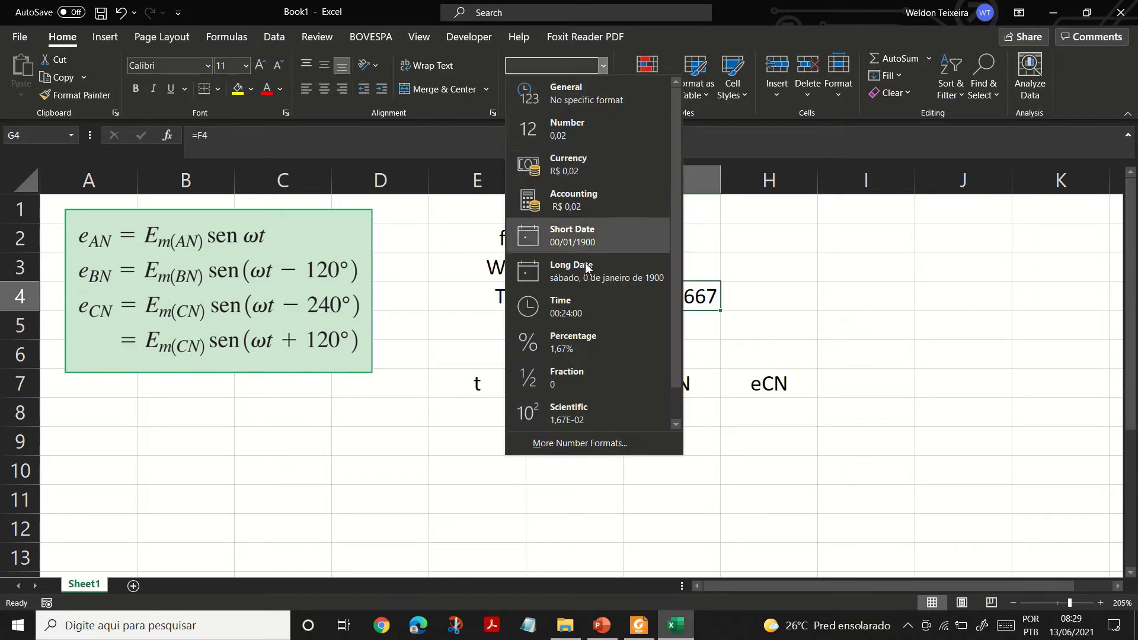
{"action": "left_click", "coordinate": [594, 414]}
{"action": "left_click", "coordinate": [649, 320]}
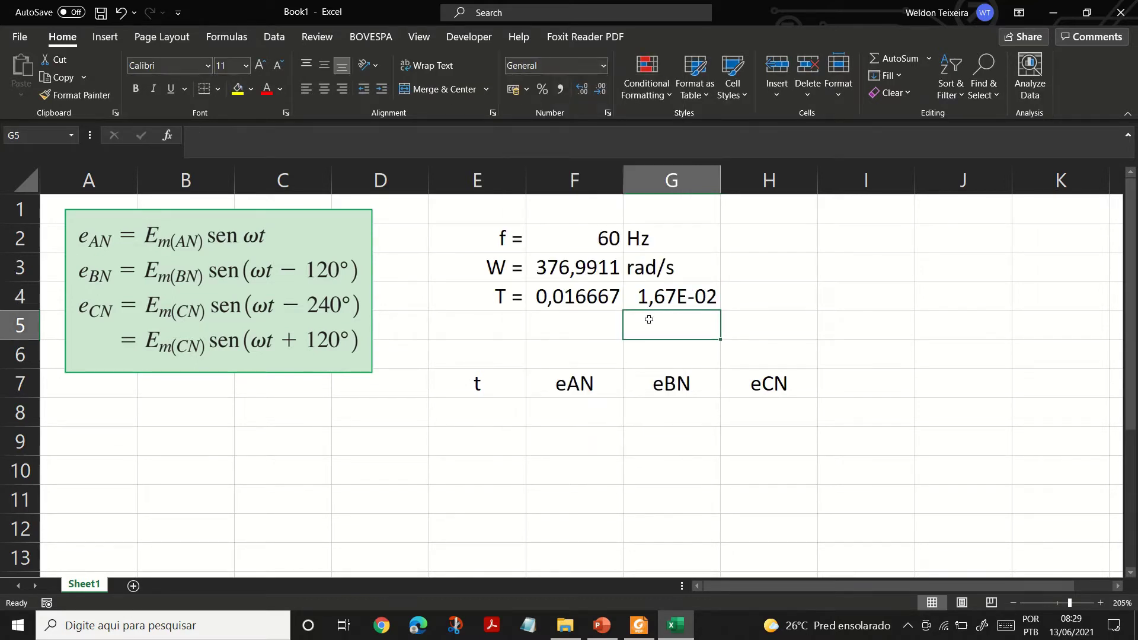
{"action": "left_click", "coordinate": [674, 307]}
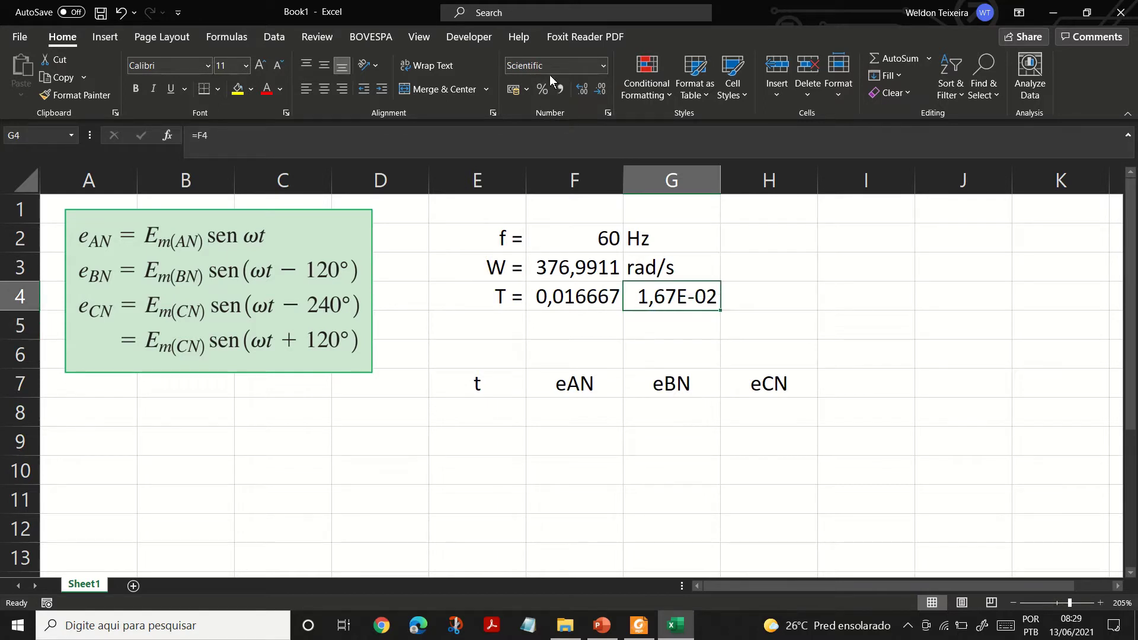
{"action": "left_click", "coordinate": [605, 65]}
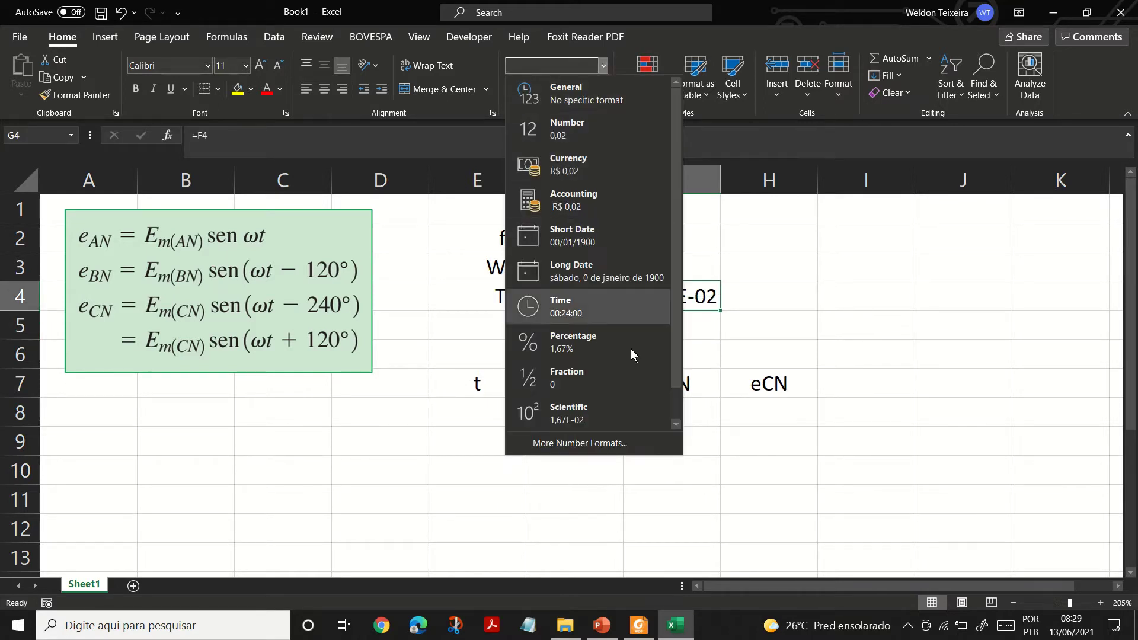
{"action": "left_click", "coordinate": [593, 443]}
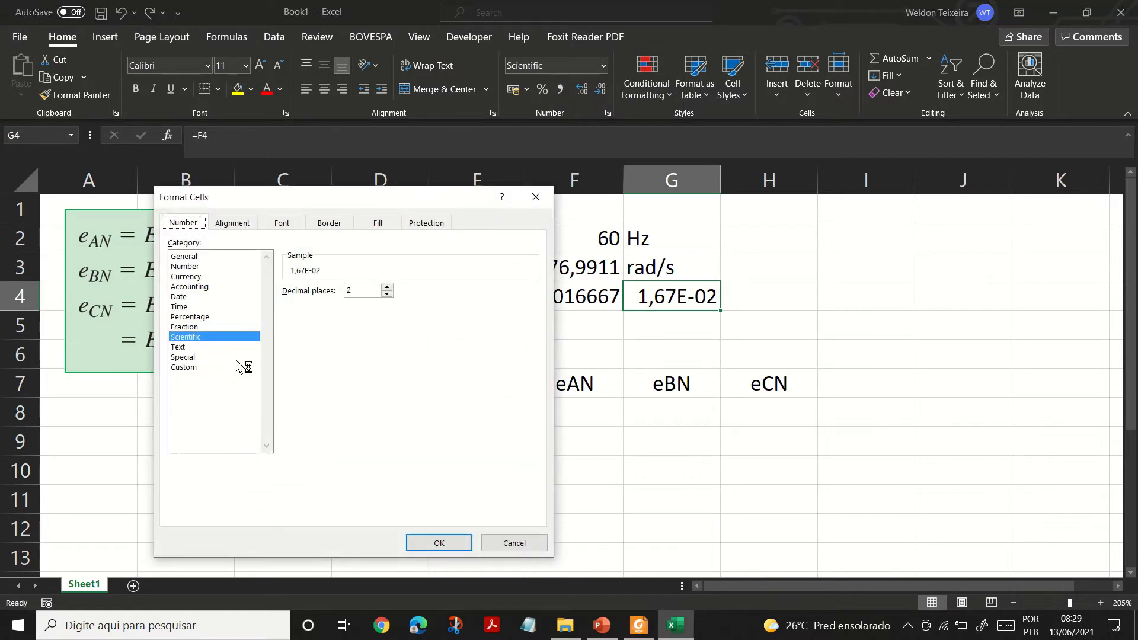
{"action": "left_click", "coordinate": [200, 358]}
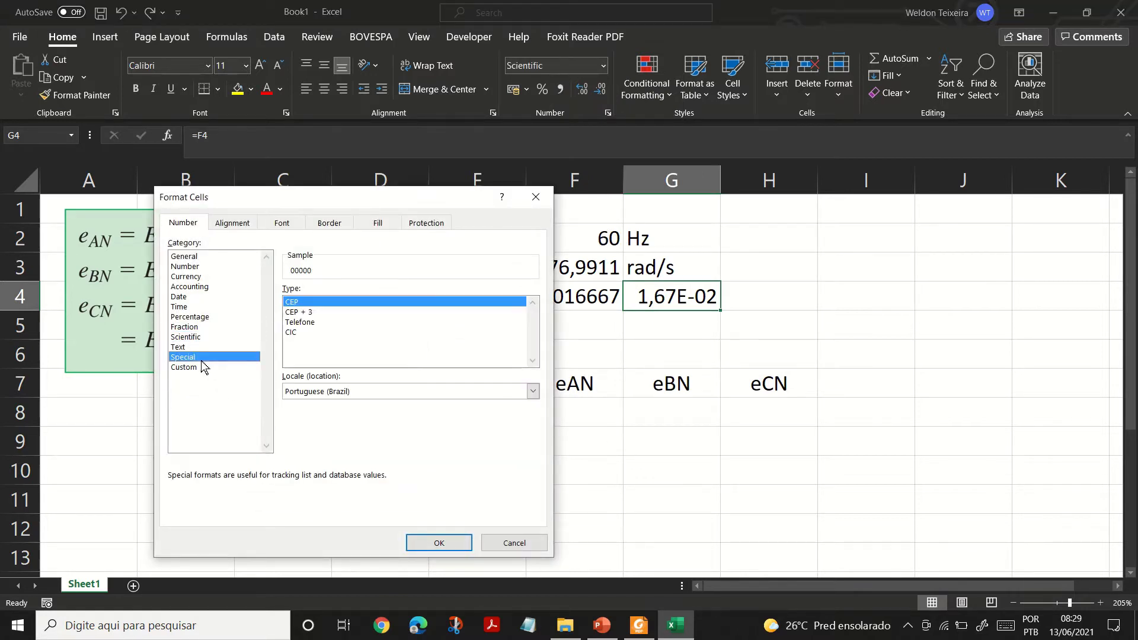
{"action": "left_click", "coordinate": [202, 368]}
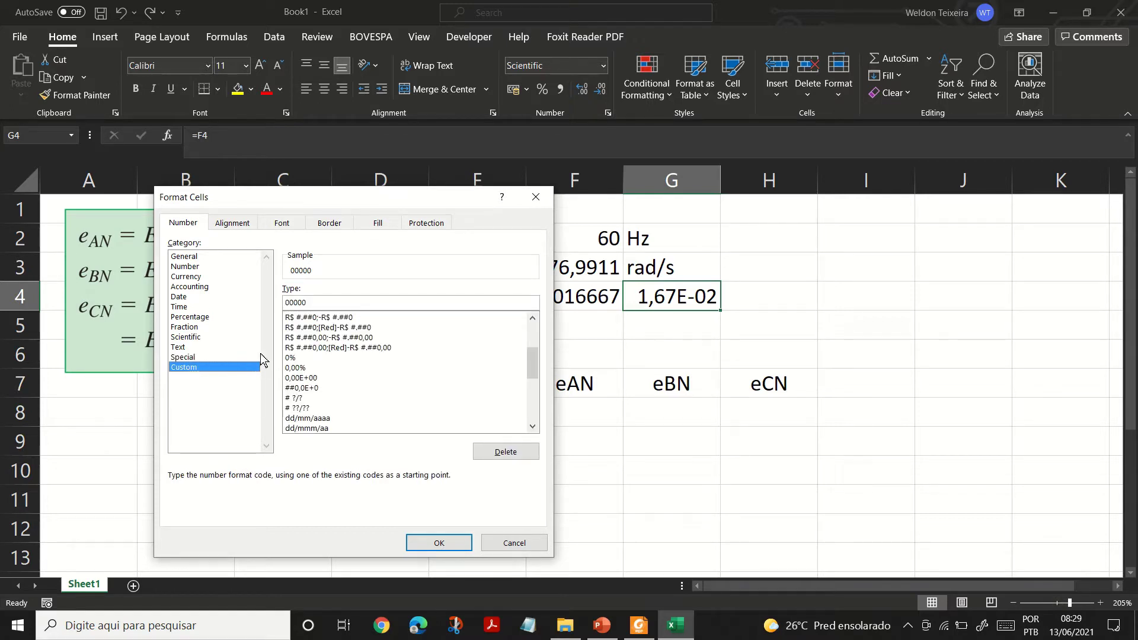
{"action": "left_click", "coordinate": [205, 357]}
{"action": "left_click", "coordinate": [198, 327]}
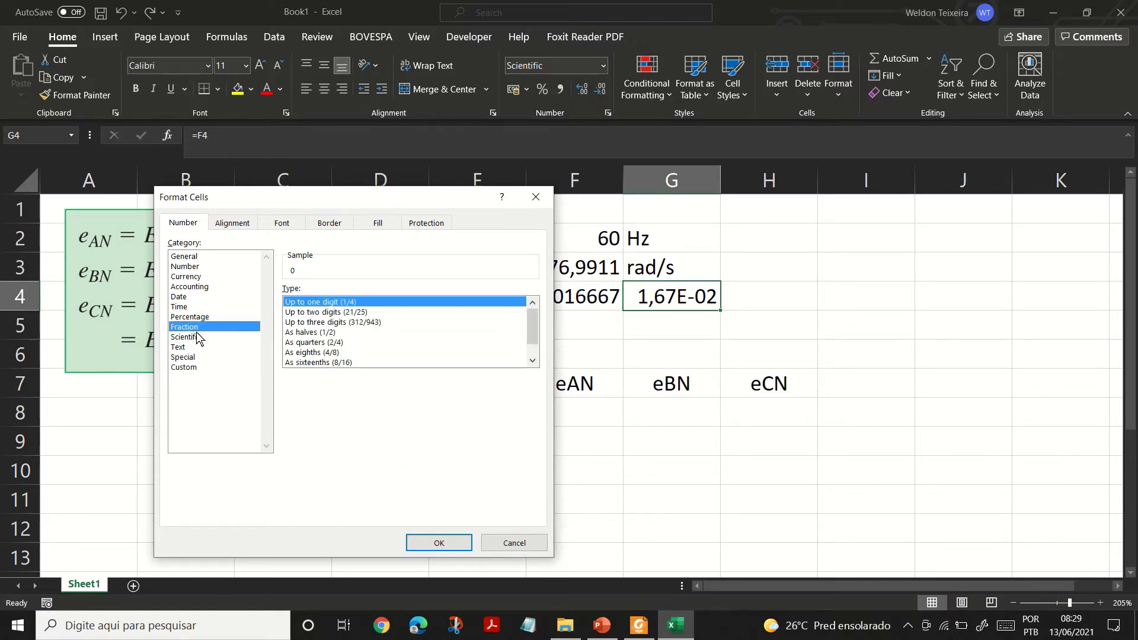
{"action": "left_click", "coordinate": [197, 337]}
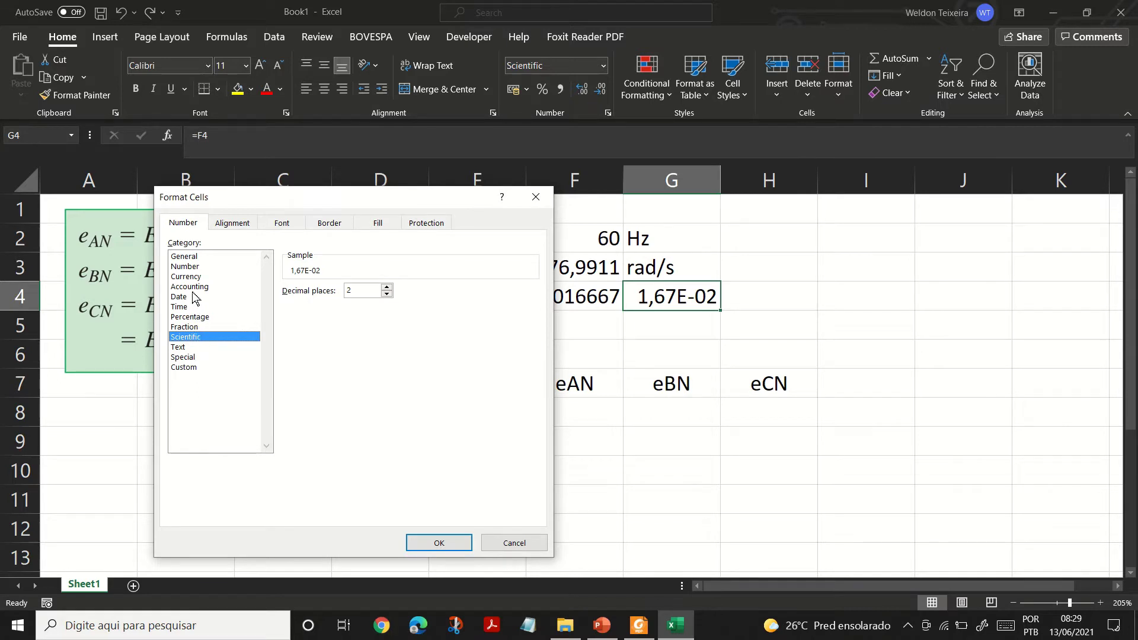
{"action": "left_click", "coordinate": [196, 259]}
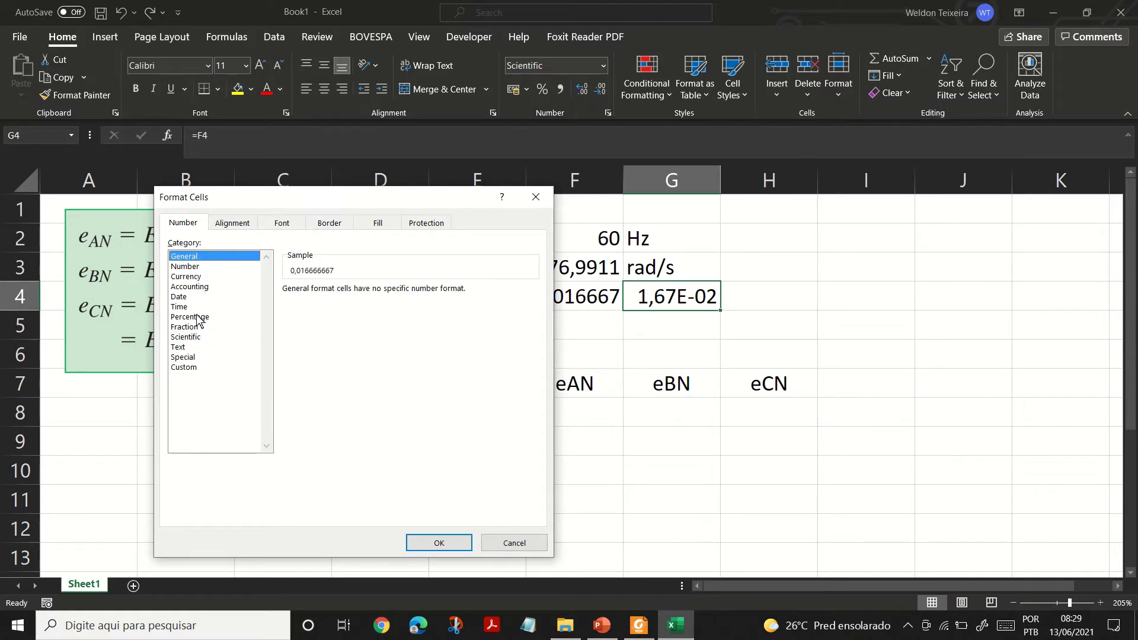
{"action": "key", "text": "Escape"}
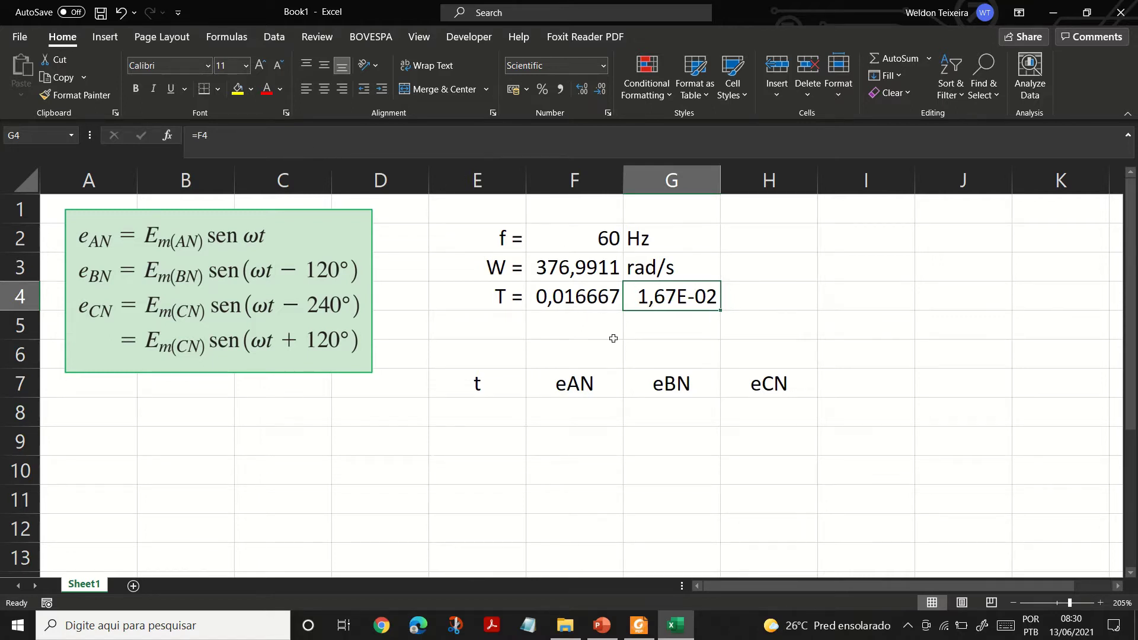
Enter the unit "segundos" in H4 beside the period values
{"action": "left_click", "coordinate": [498, 334]}
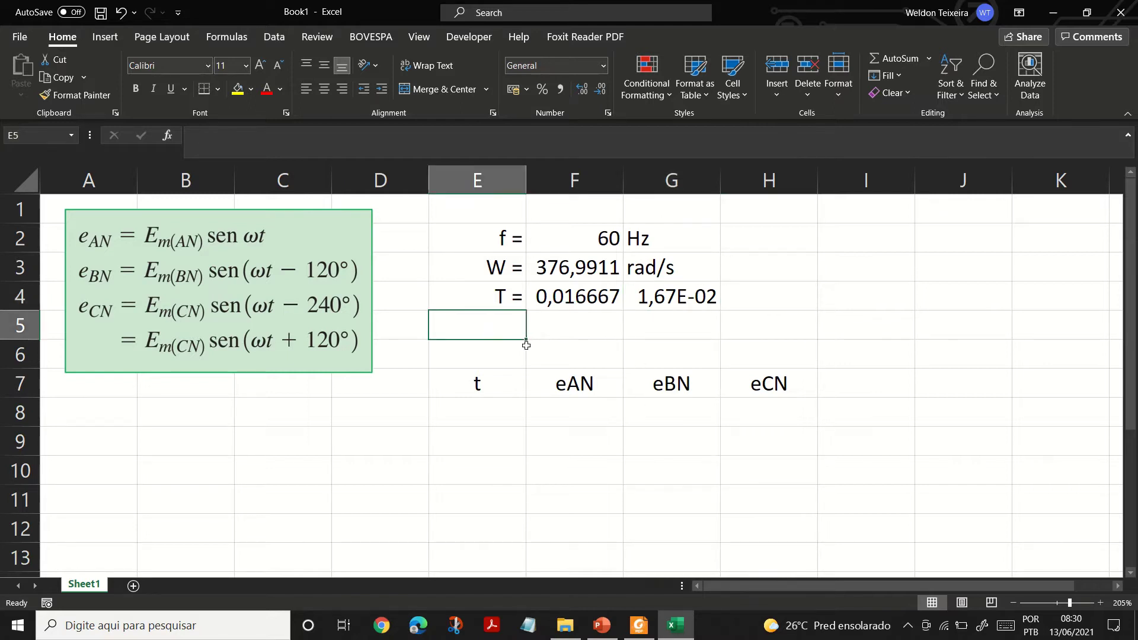
{"action": "left_click", "coordinate": [761, 292]}
{"action": "type", "text": "s"}
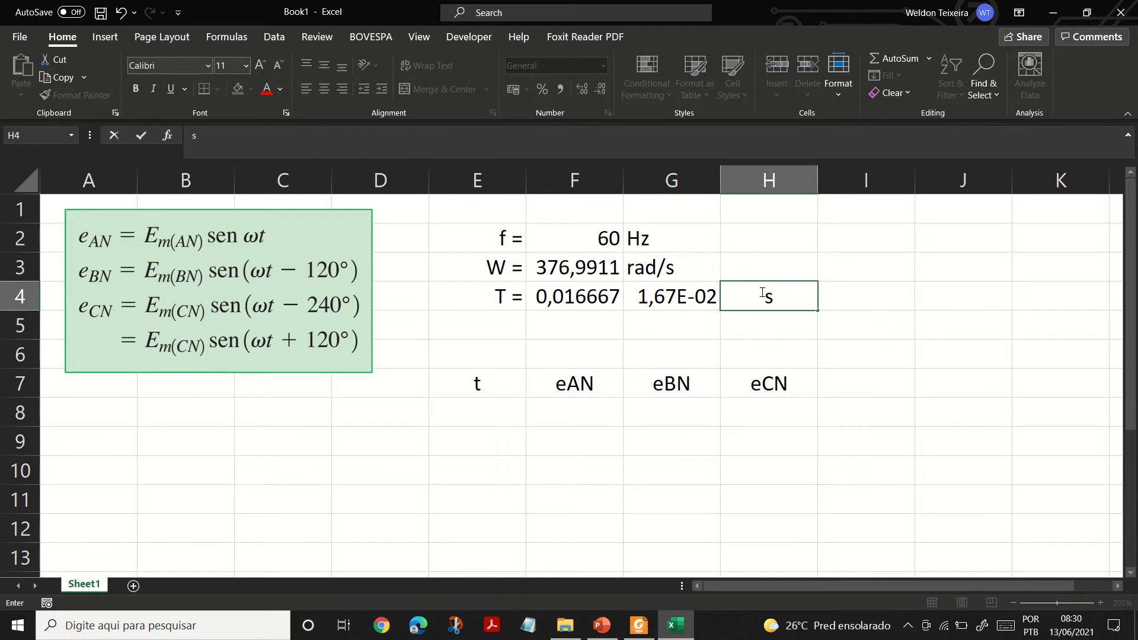
{"action": "type", "text": "egundos"}
{"action": "key", "text": "Return"}
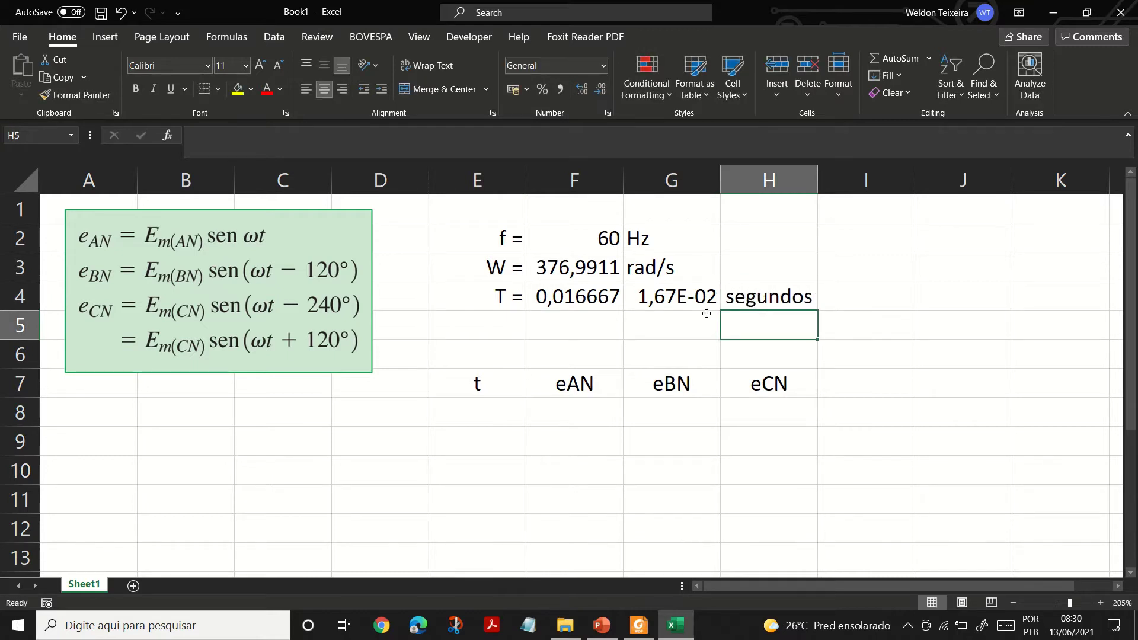
Add the label "n =" in E5 below the period label
{"action": "left_click", "coordinate": [495, 322]}
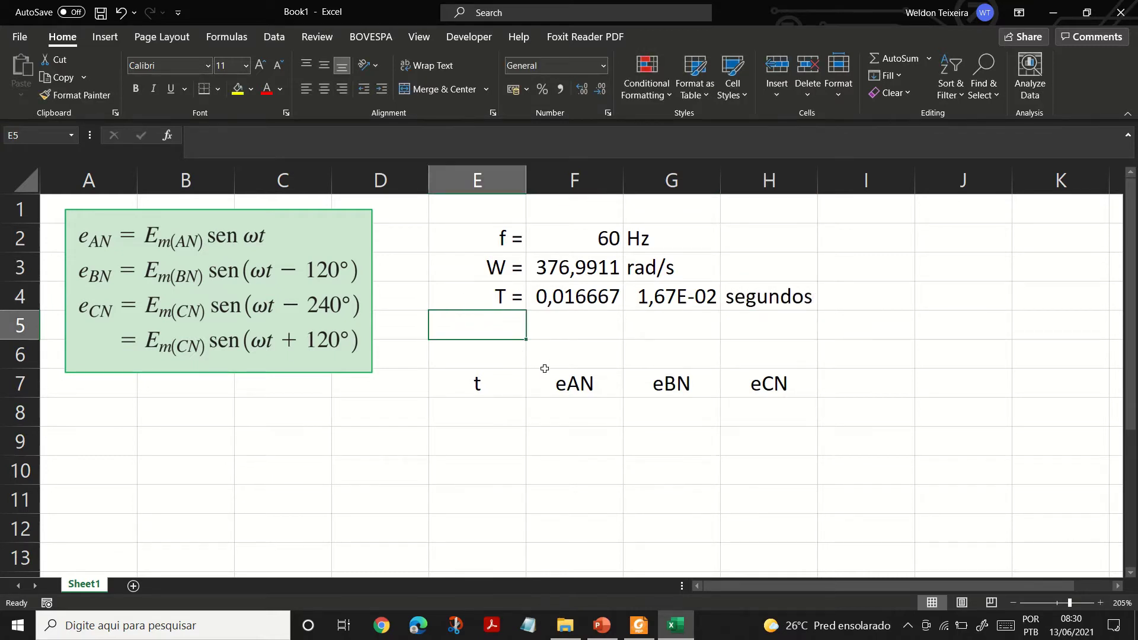
{"action": "left_click", "coordinate": [503, 299]}
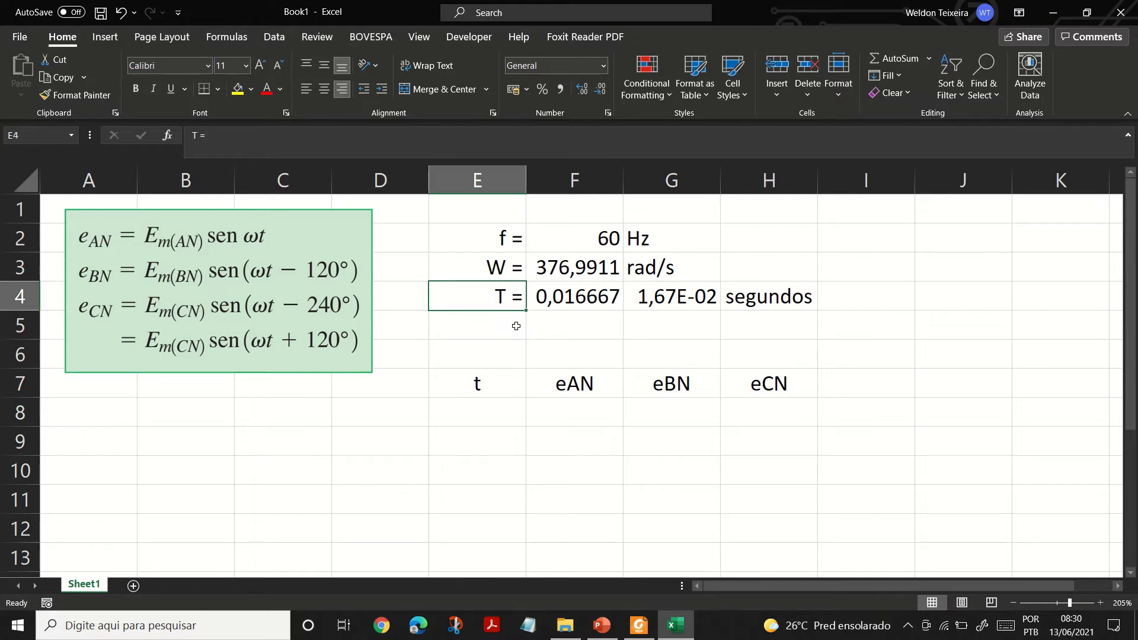
{"action": "left_click", "coordinate": [516, 322]}
{"action": "type", "text": "n"}
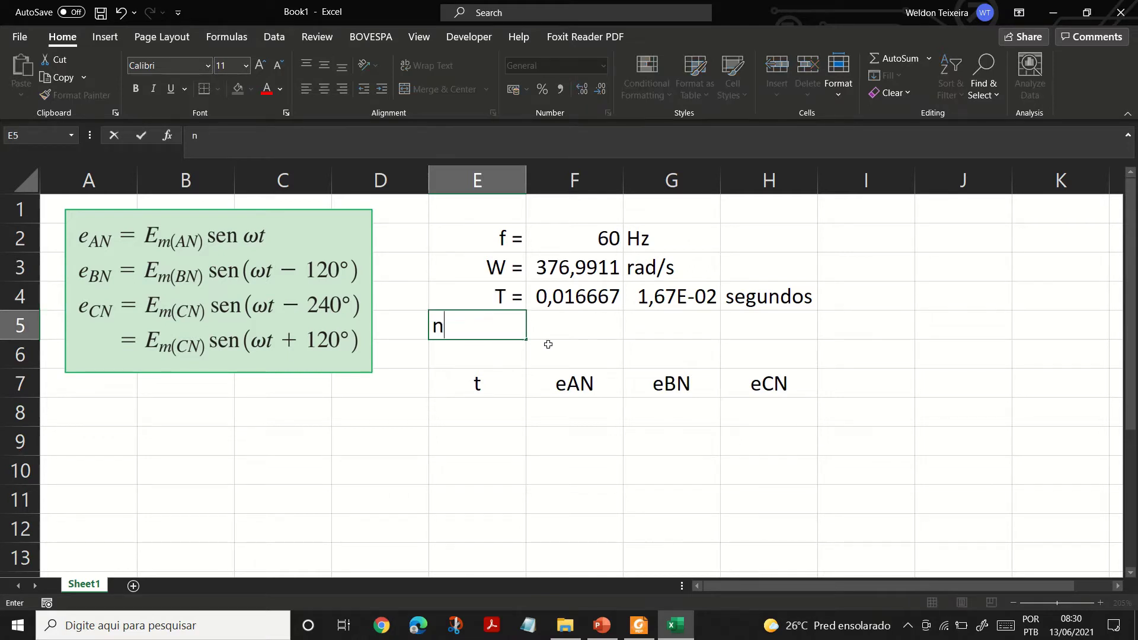
{"action": "type", "text": " ="}
{"action": "key", "text": "Tab"}
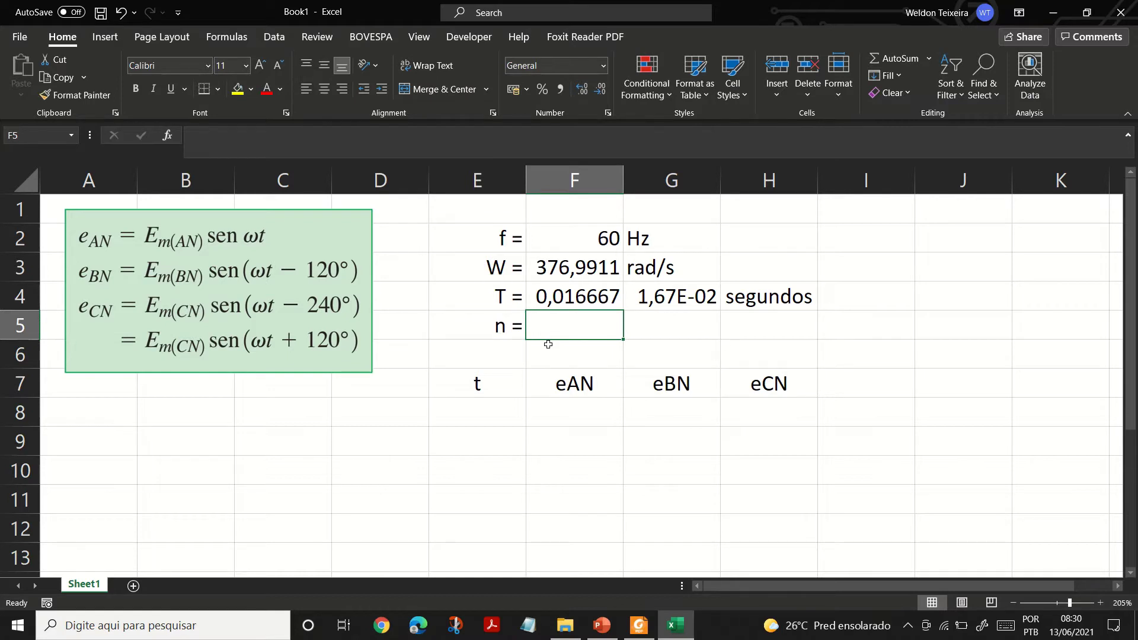
Set n to 10 in F5 and add the unit "pontos/período" in G5
{"action": "type", "text": "10"}
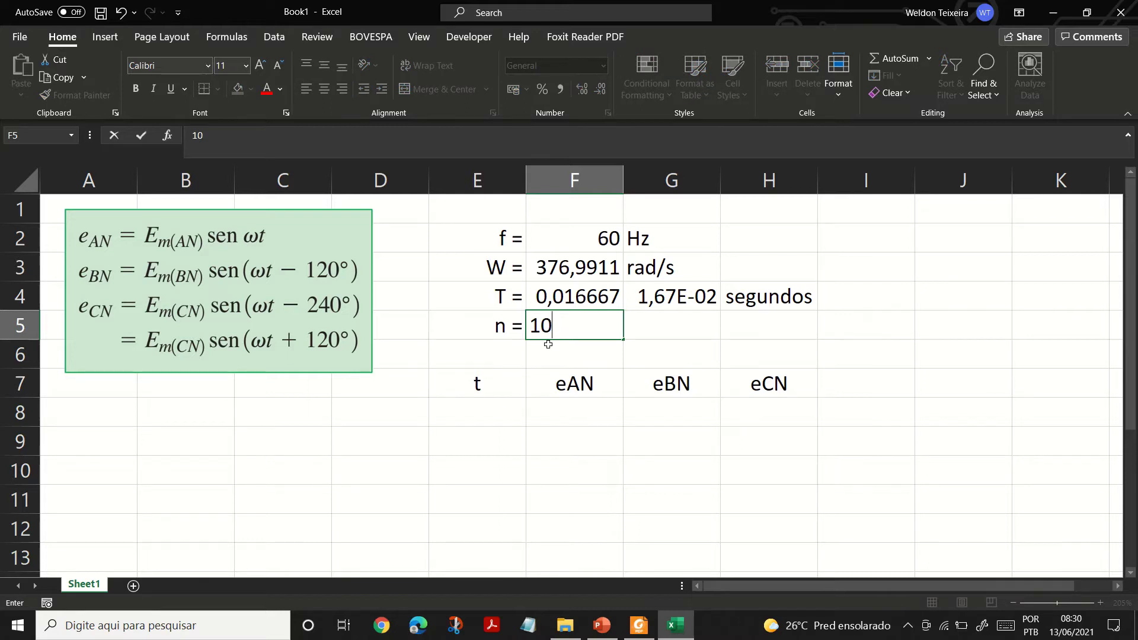
{"action": "key", "text": "Tab"}
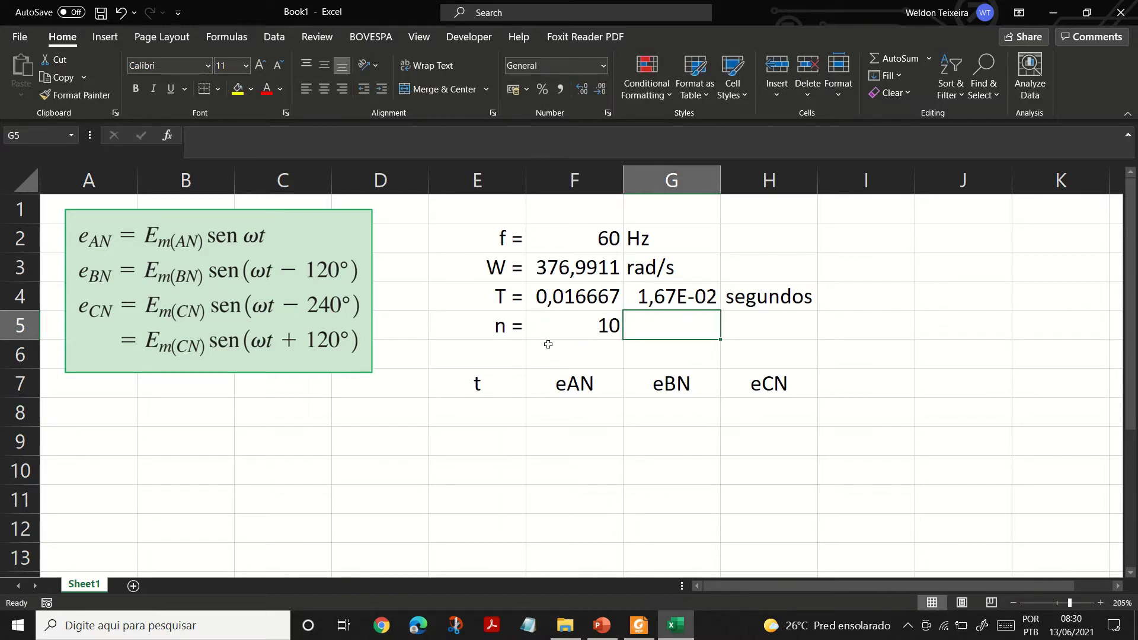
{"action": "type", "text": "pontos"}
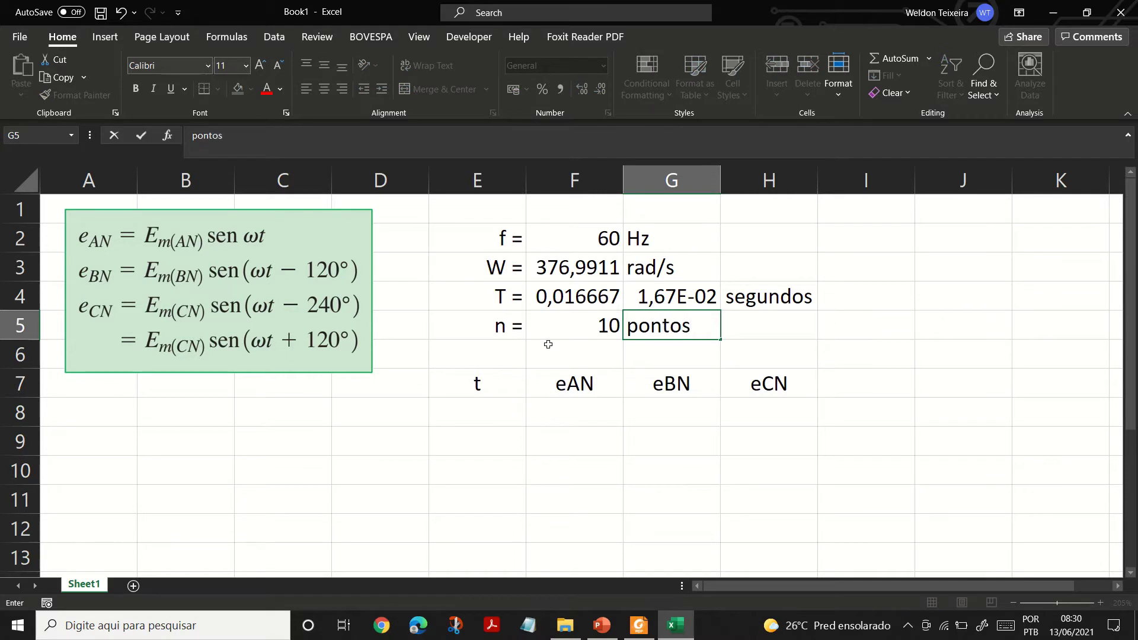
{"action": "type", "text": "/período"}
{"action": "key", "text": "Return"}
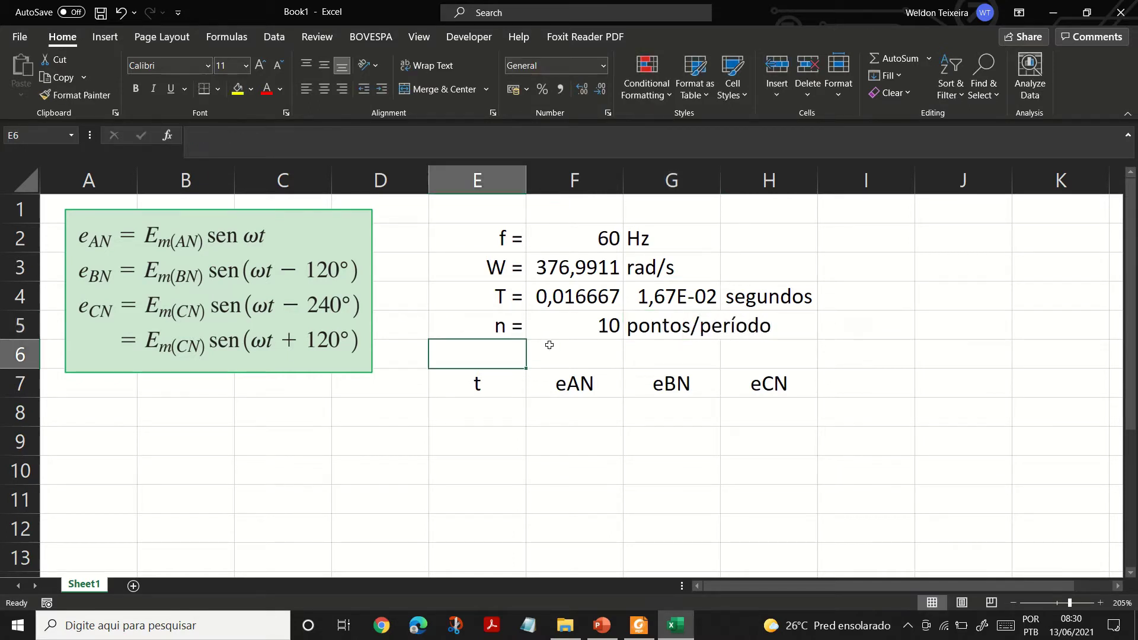
Move the t, eAN, eBN and eCN header row from E7:H7 down to row 9, starting at E9
{"action": "left_click", "coordinate": [481, 383]}
{"action": "left_click", "coordinate": [775, 384], "text": "shift"}
{"action": "key", "text": "ctrl+c"}
{"action": "left_click", "coordinate": [490, 440]}
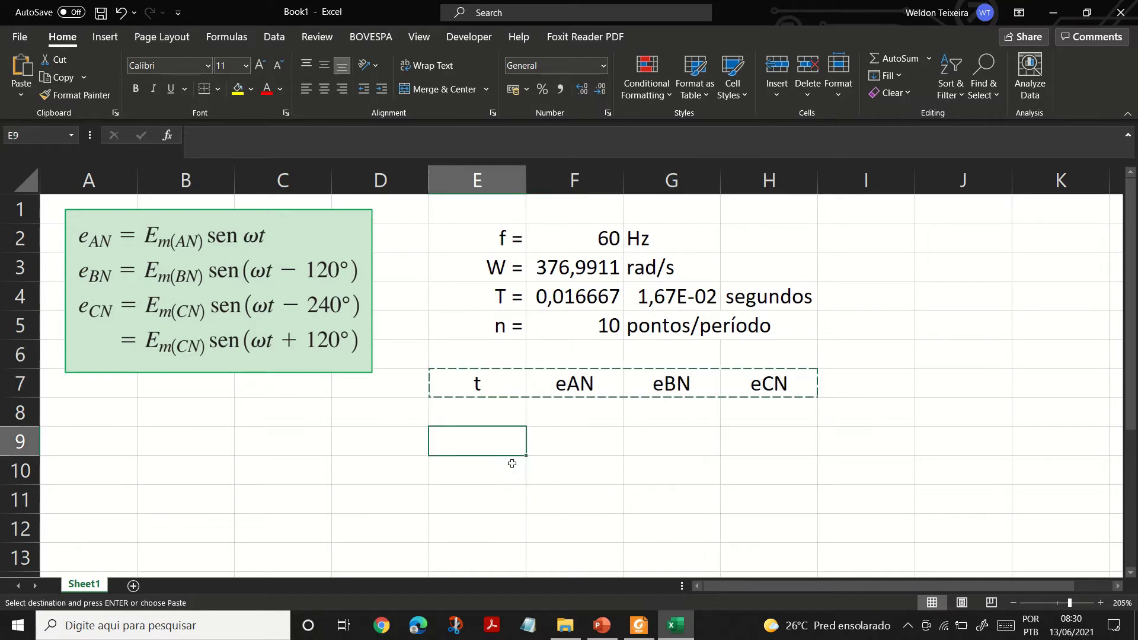
{"action": "key", "text": "Return"}
{"action": "left_click", "coordinate": [509, 403]}
{"action": "left_click", "coordinate": [490, 443]}
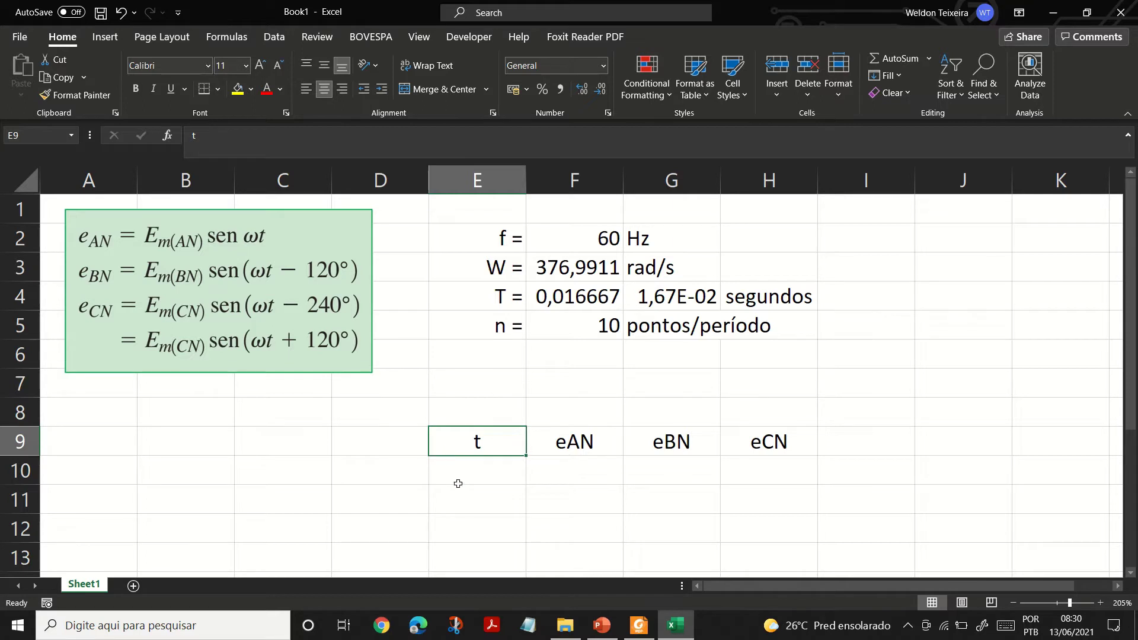
Add the time-step label "h(dt) =" in E6 below the n label
{"action": "left_click", "coordinate": [495, 362]}
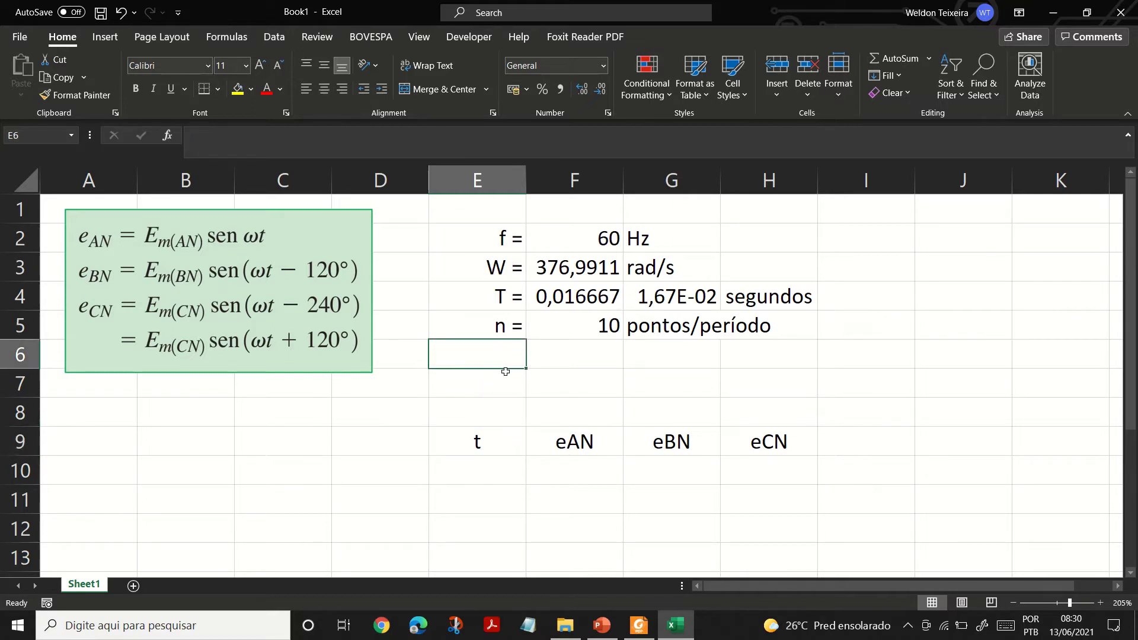
{"action": "type", "text": "dt"}
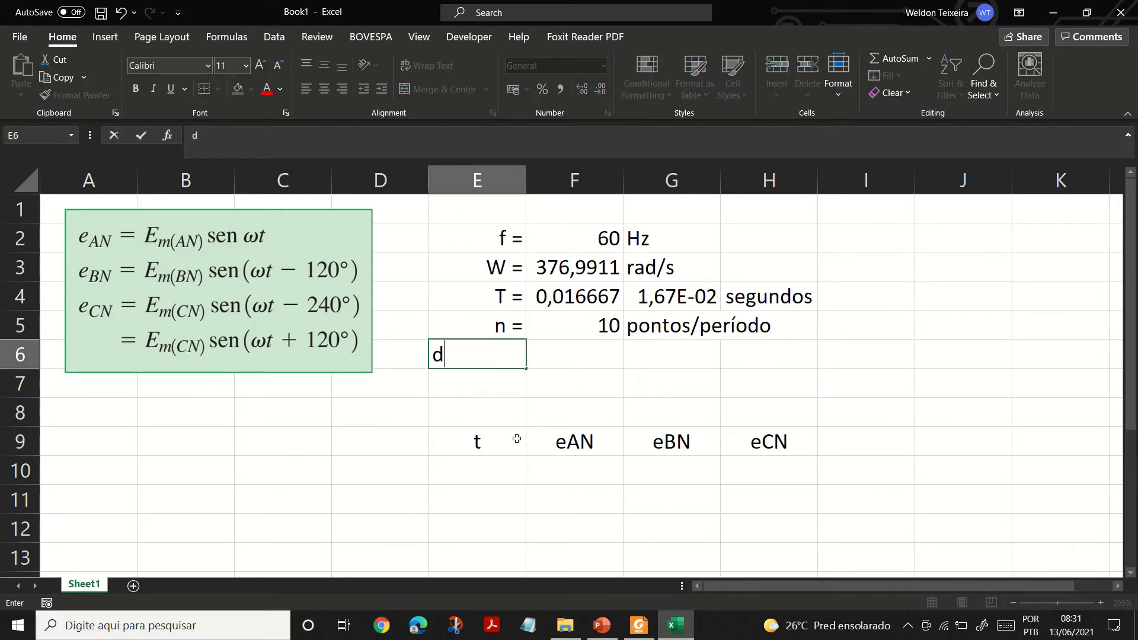
{"action": "key", "text": "BackSpace"}
{"action": "key", "text": "BackSpace"}
{"action": "type", "text": "h ="}
{"action": "key", "text": "Tab"}
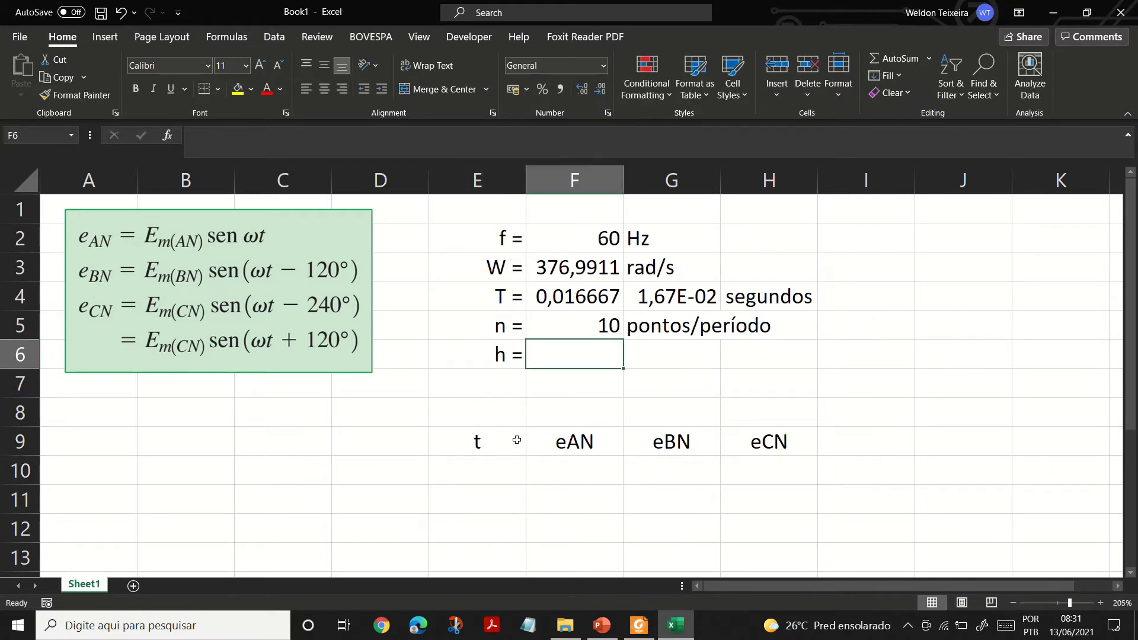
{"action": "left_click", "coordinate": [493, 365]}
{"action": "left_click", "coordinate": [549, 363]}
{"action": "double_click", "coordinate": [501, 358]}
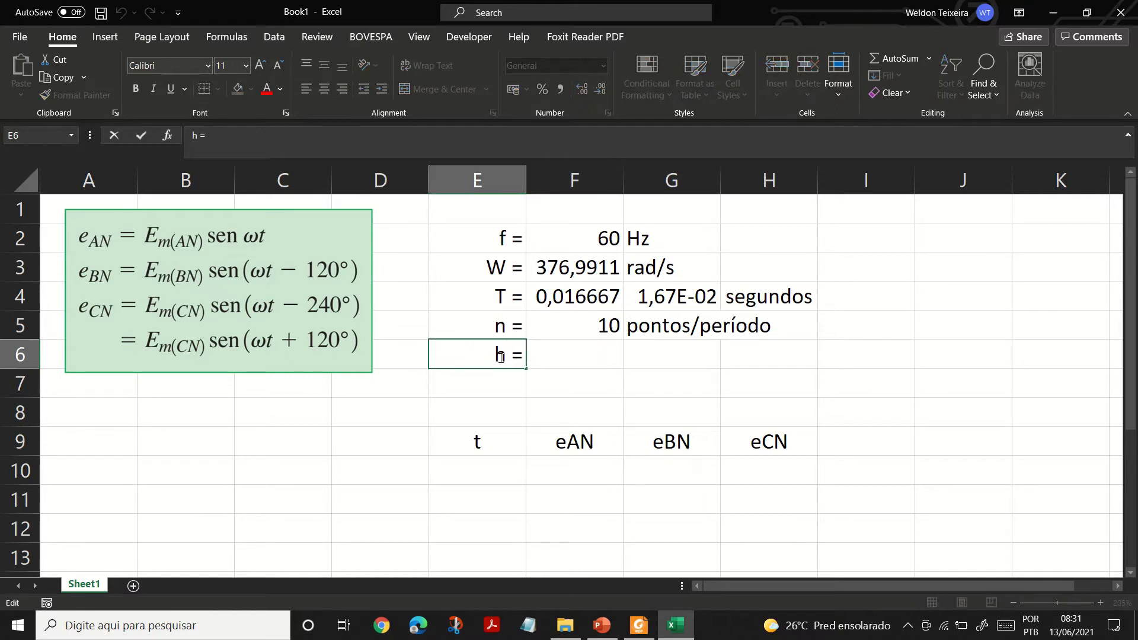
{"action": "type", "text": "(dt)"}
{"action": "key", "text": "Return"}
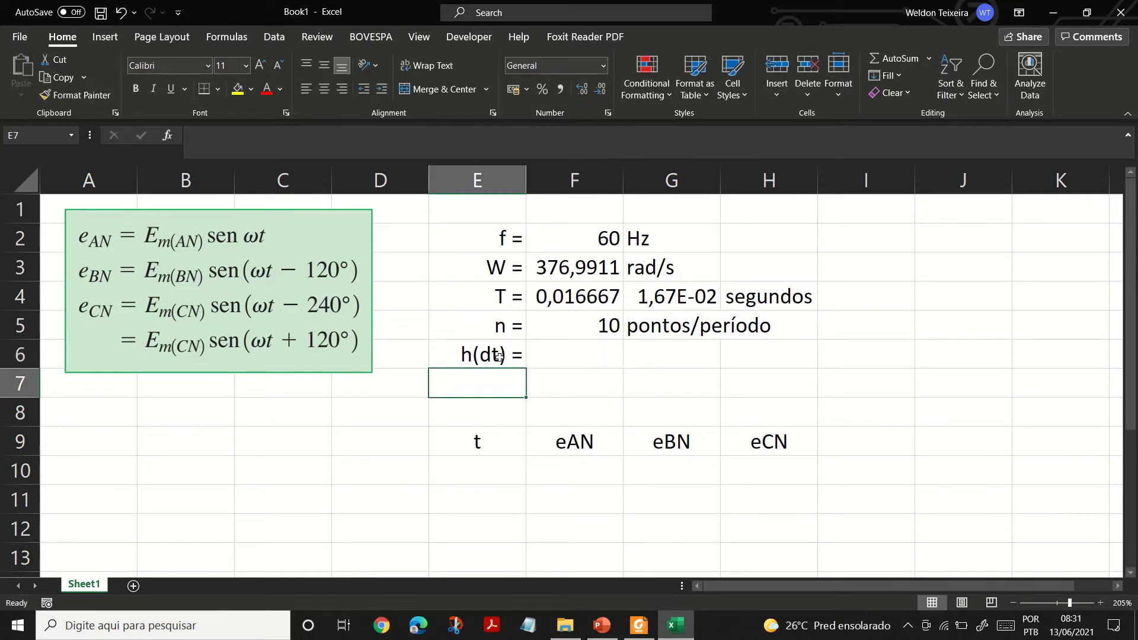
{"action": "left_click", "coordinate": [498, 357]}
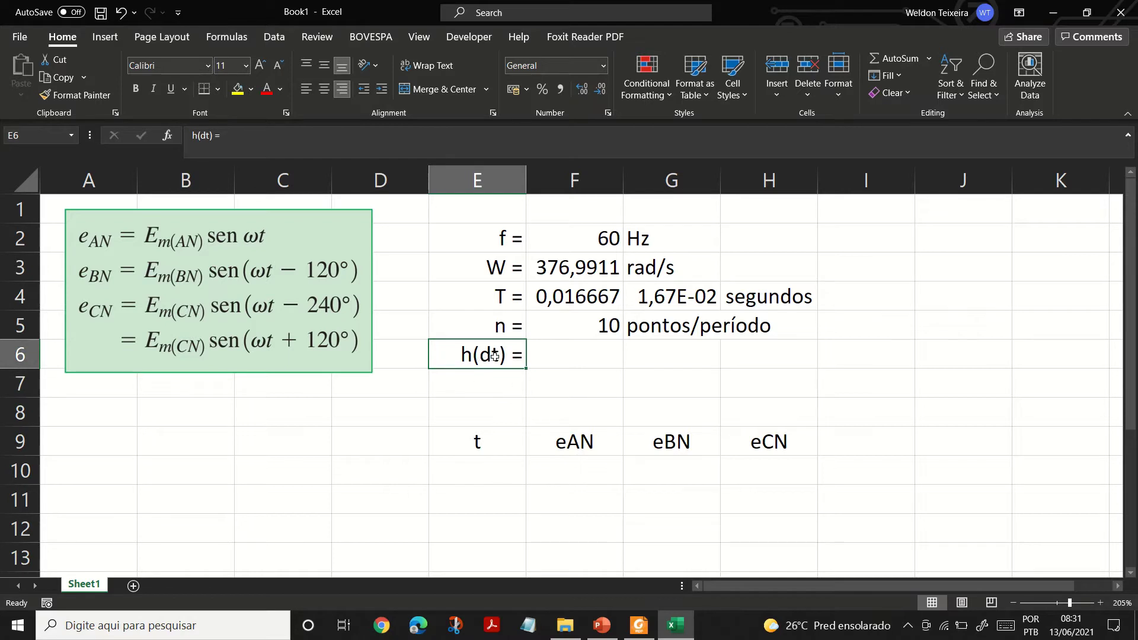
Calculate the time step in F6 with the formula =F4/F5
{"action": "left_click", "coordinate": [559, 353]}
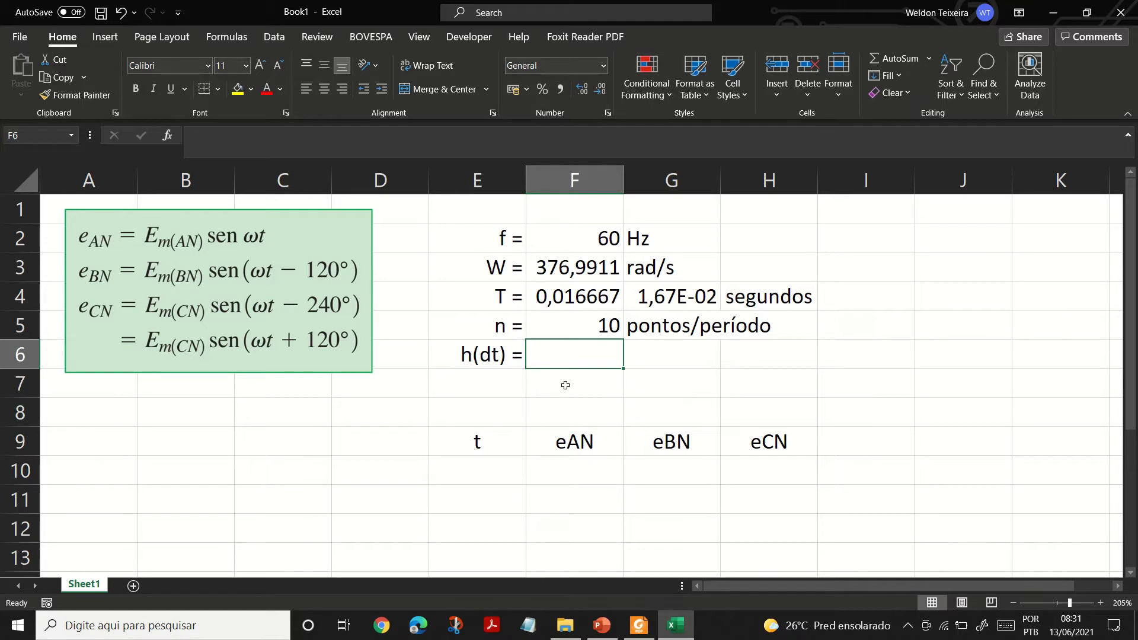
{"action": "type", "text": "="}
{"action": "key", "text": "Up"}
{"action": "key", "text": "Up"}
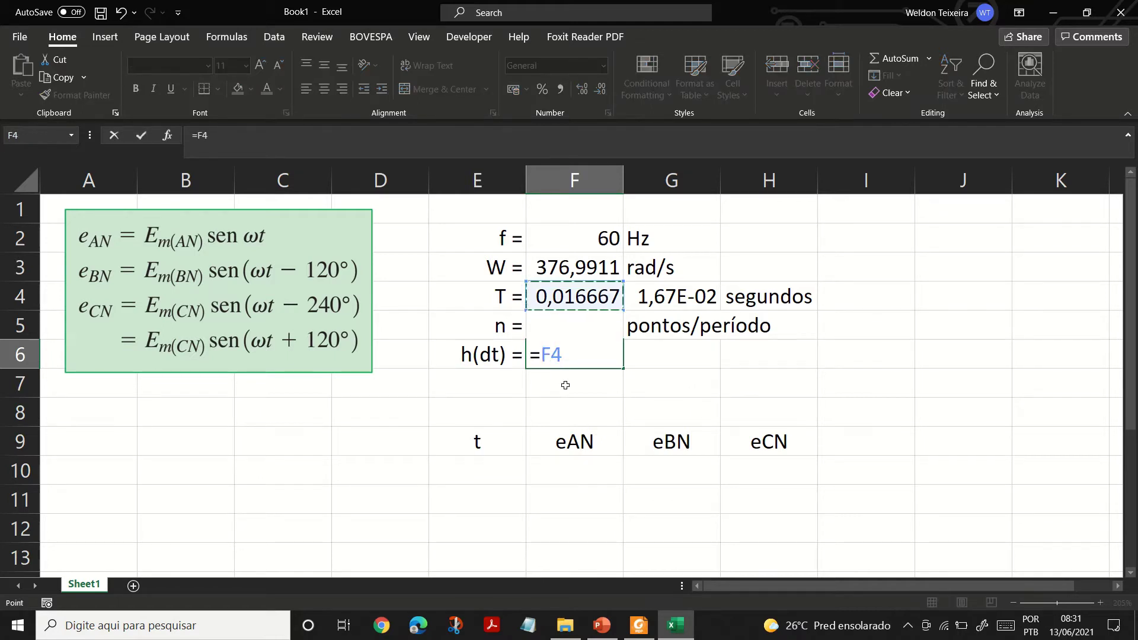
{"action": "type", "text": "/"}
{"action": "key", "text": "Up"}
{"action": "key", "text": "Return"}
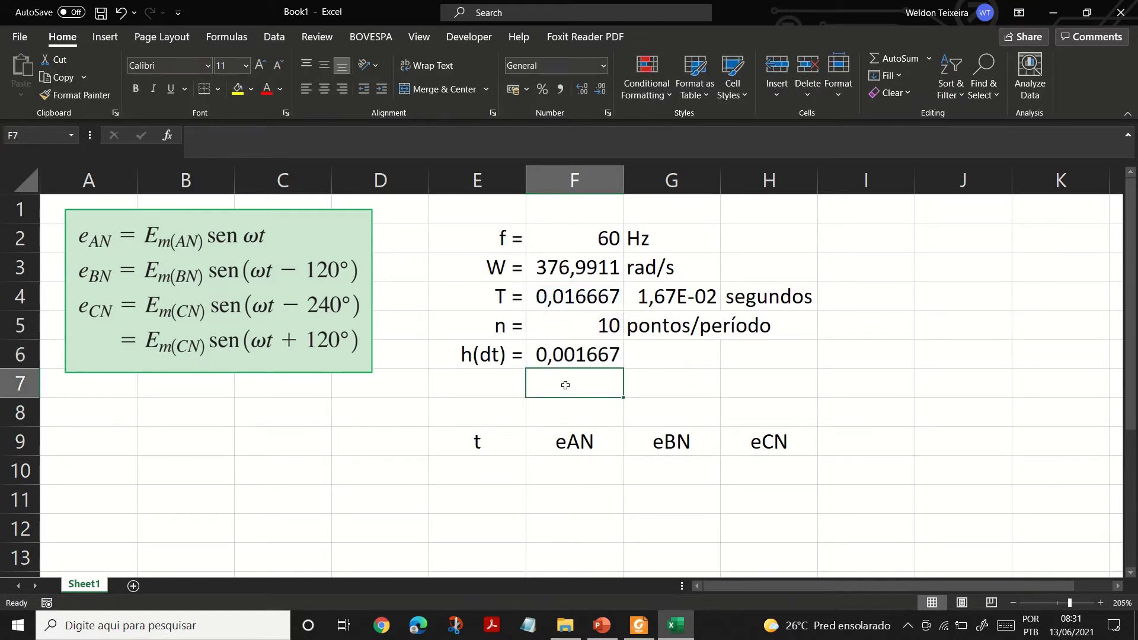
{"action": "key", "text": "Up"}
{"action": "key", "text": "Right"}
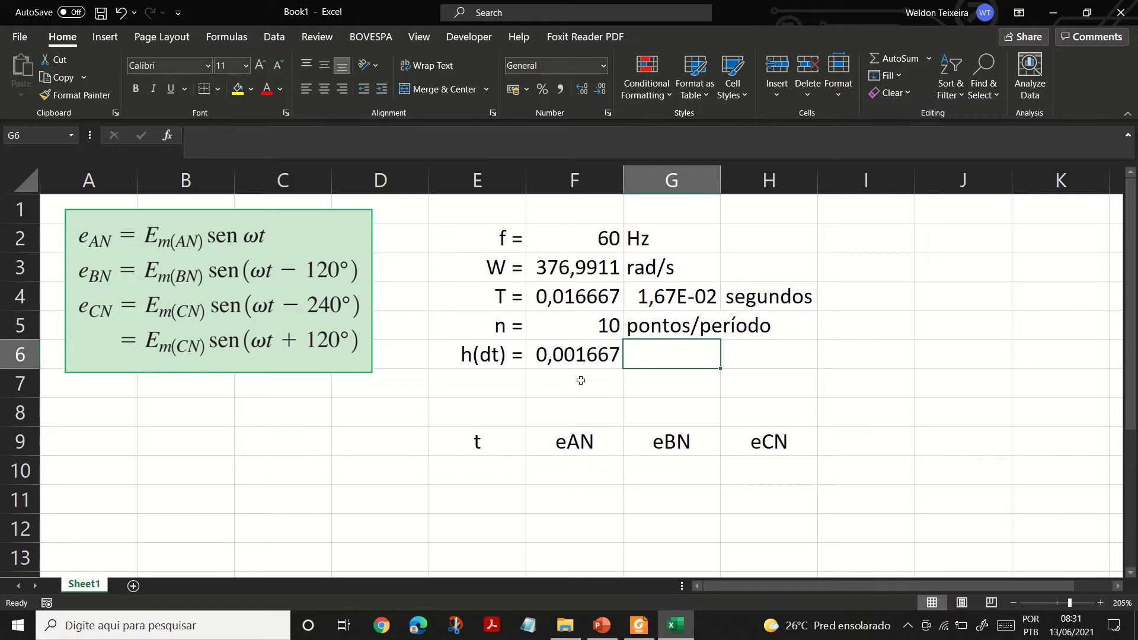
Enter 0 as the first time value in E10 and the formula =E10+F6 in E11
{"action": "left_click", "coordinate": [480, 479]}
{"action": "type", "text": "0"}
{"action": "key", "text": "Return"}
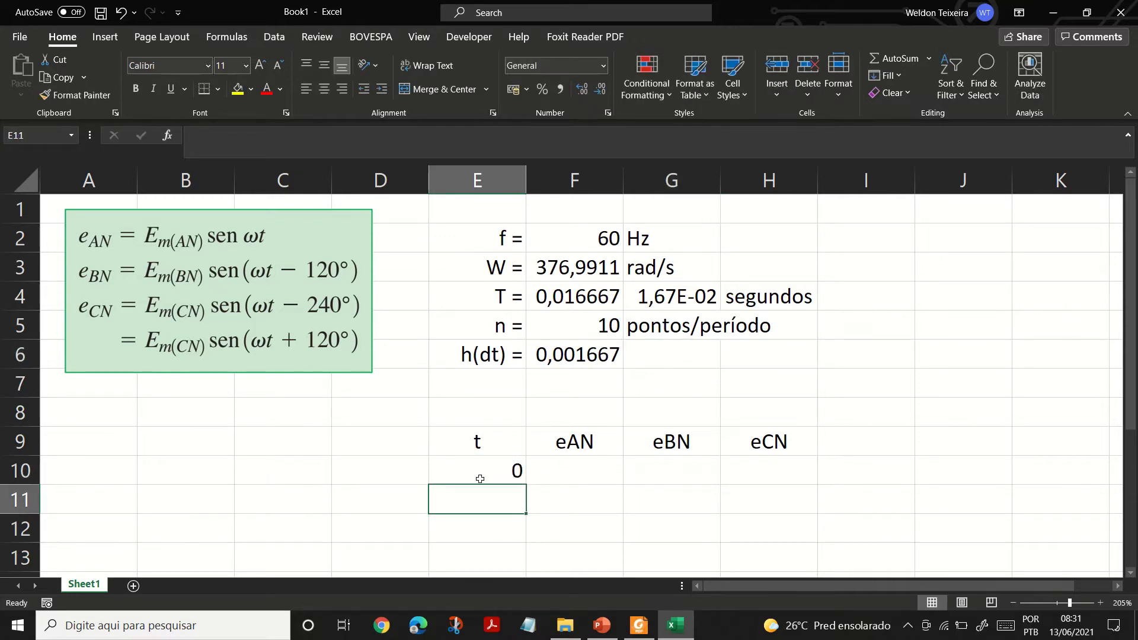
{"action": "type", "text": "="}
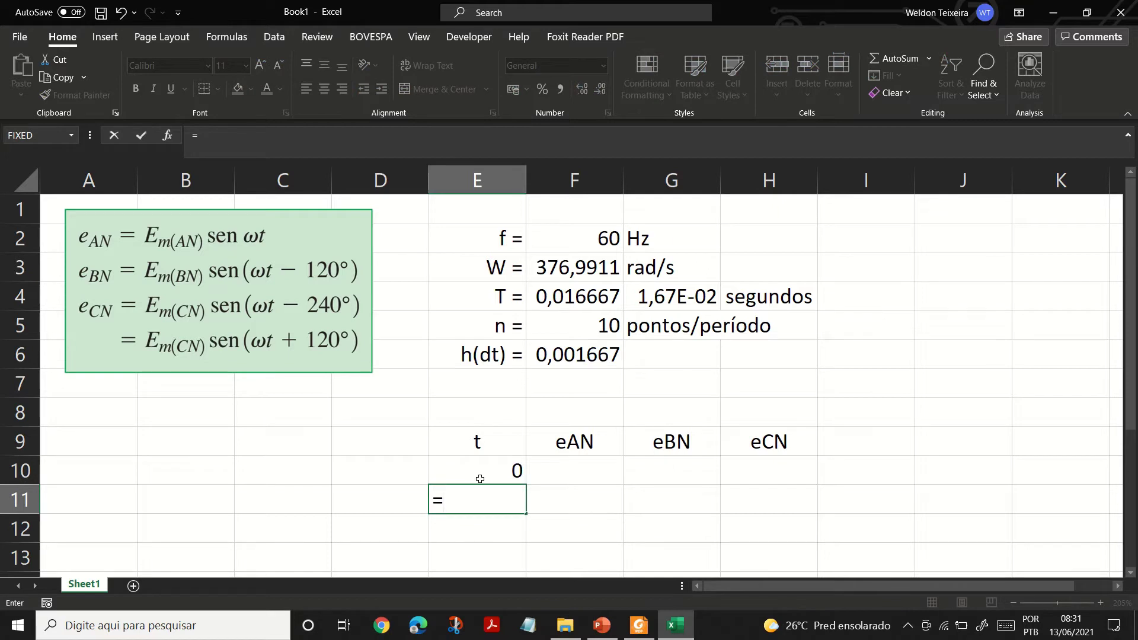
{"action": "left_click", "coordinate": [479, 470]}
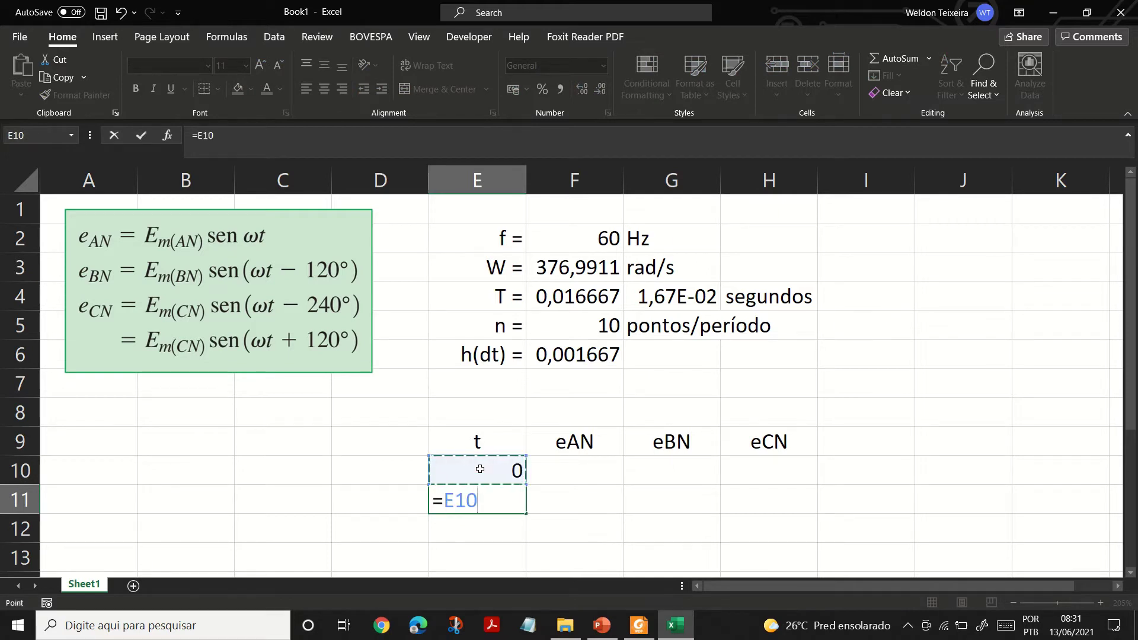
{"action": "type", "text": "+"}
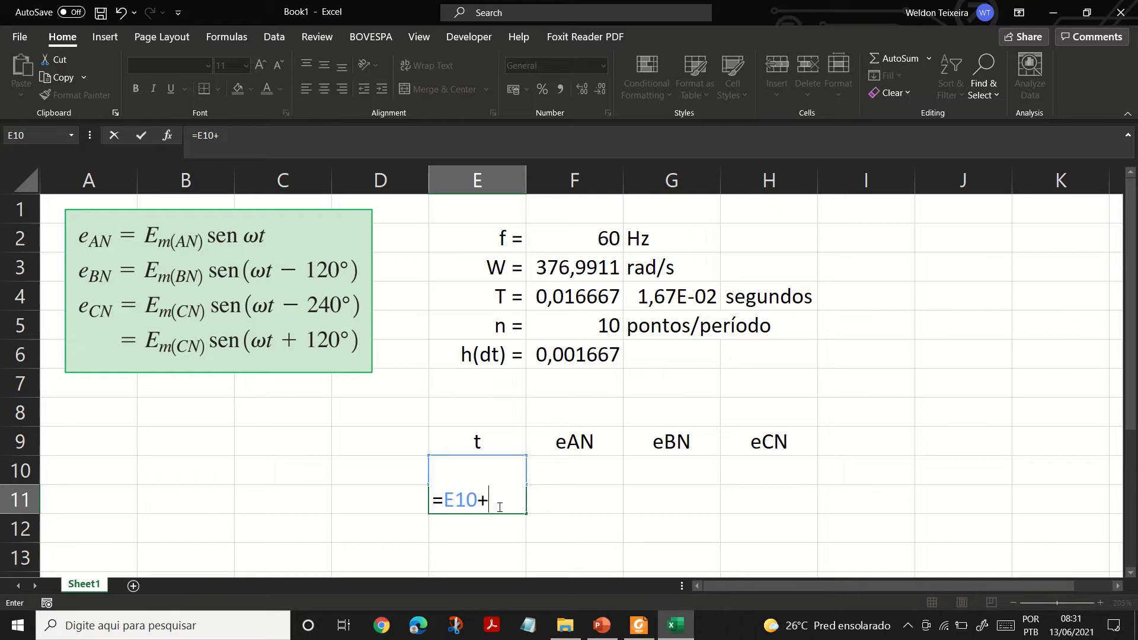
{"action": "left_click", "coordinate": [577, 356]}
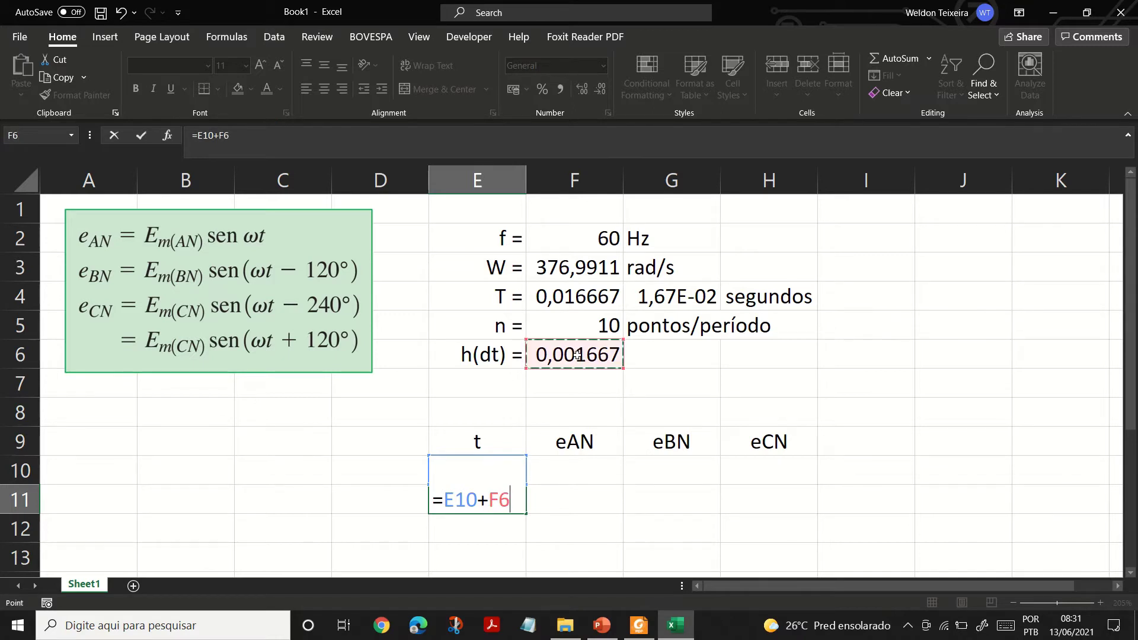
{"action": "key", "text": "Return"}
Lock the row of the time-step reference in E11 so the formula reads =E10+F$6
{"action": "left_click", "coordinate": [490, 513]}
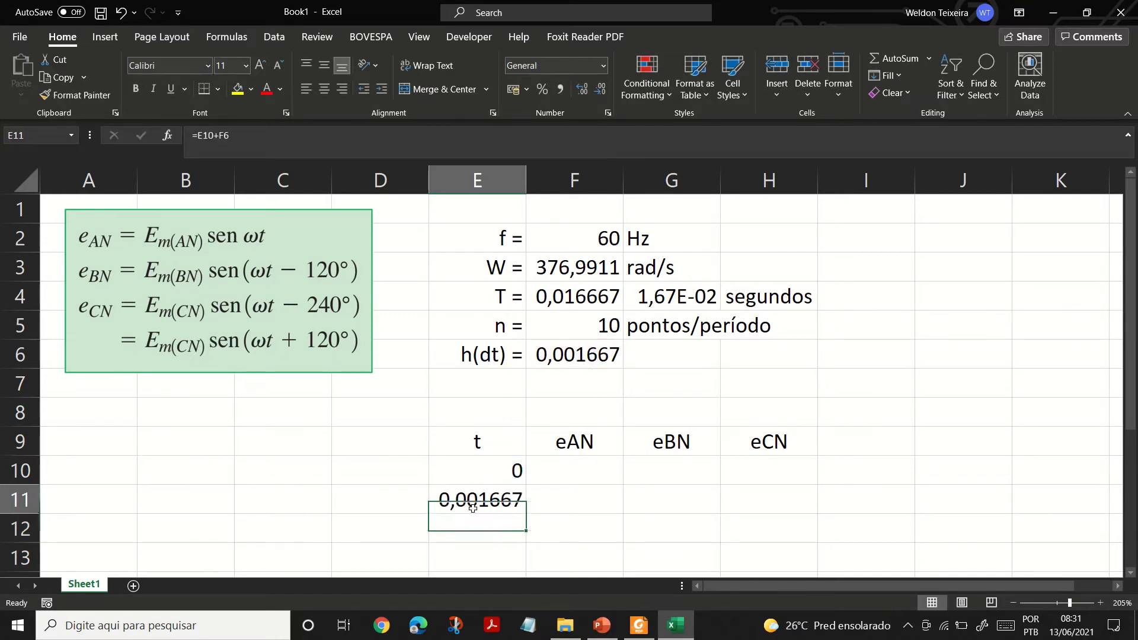
{"action": "key", "text": "F2"}
{"action": "left_click", "coordinate": [497, 501]}
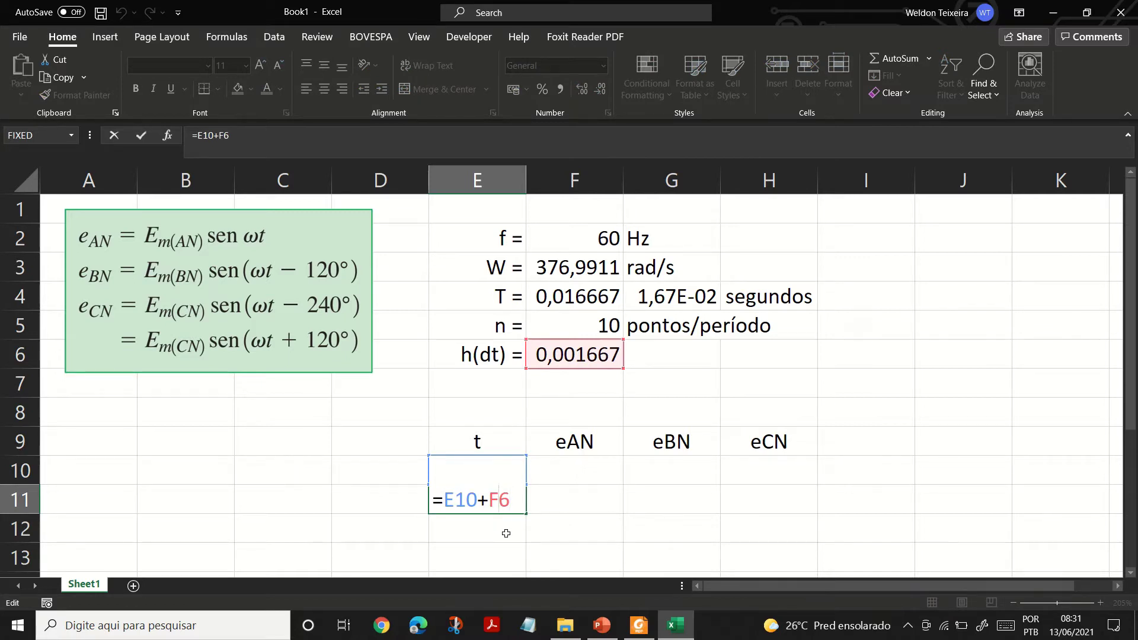
{"action": "type", "text": "$"}
{"action": "key", "text": "Return"}
{"action": "left_click", "coordinate": [520, 462]}
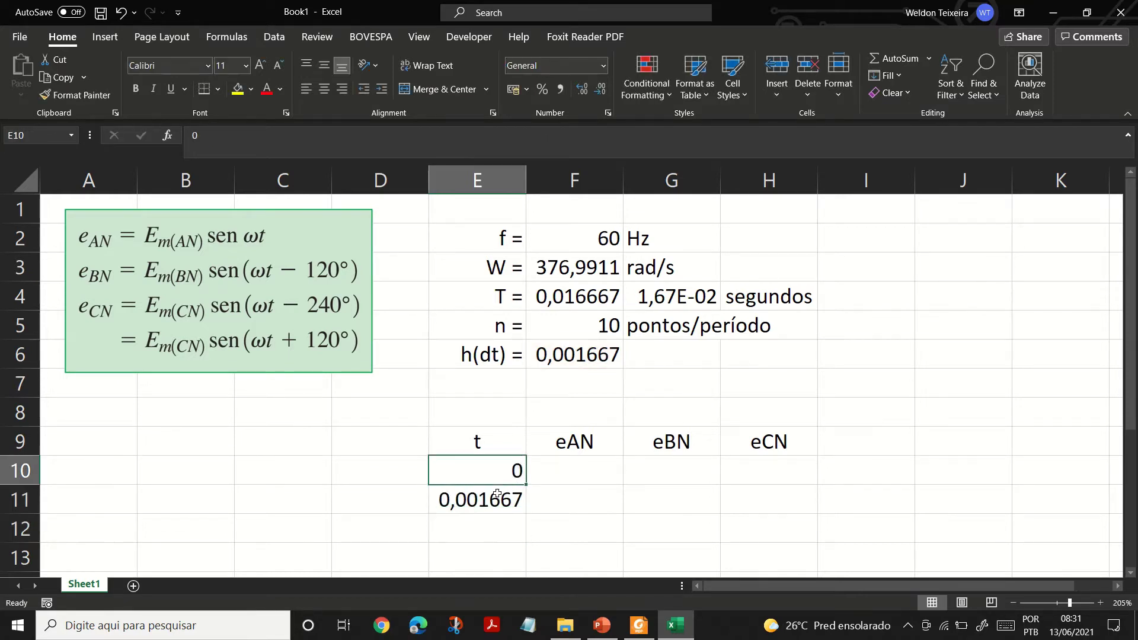
{"action": "left_click", "coordinate": [498, 508]}
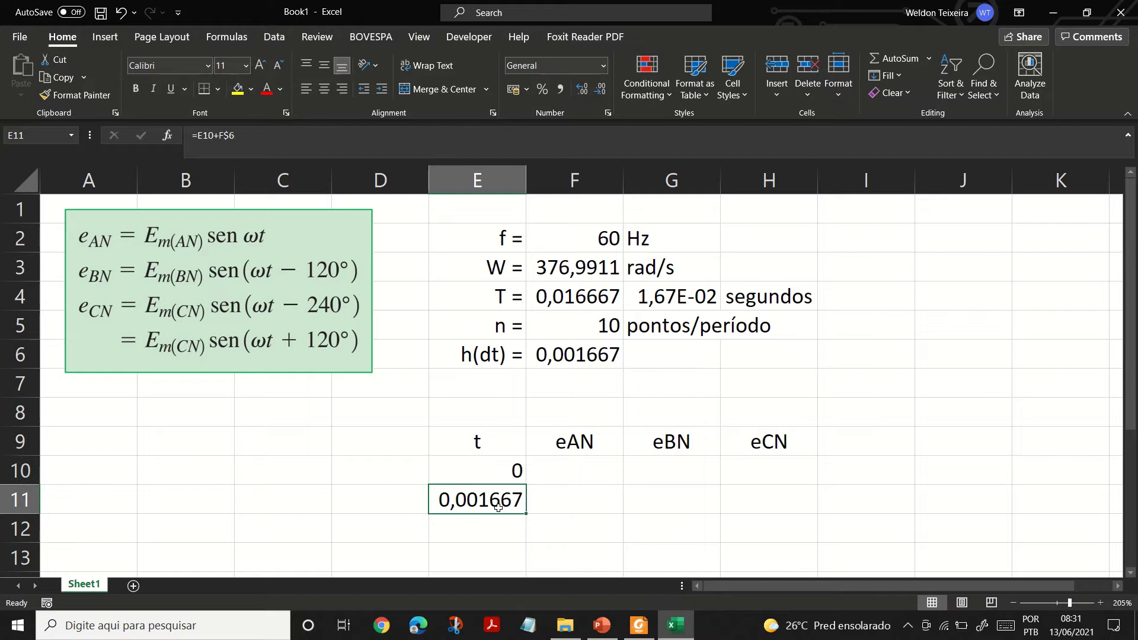
{"action": "left_click", "coordinate": [503, 469]}
{"action": "left_click", "coordinate": [495, 505]}
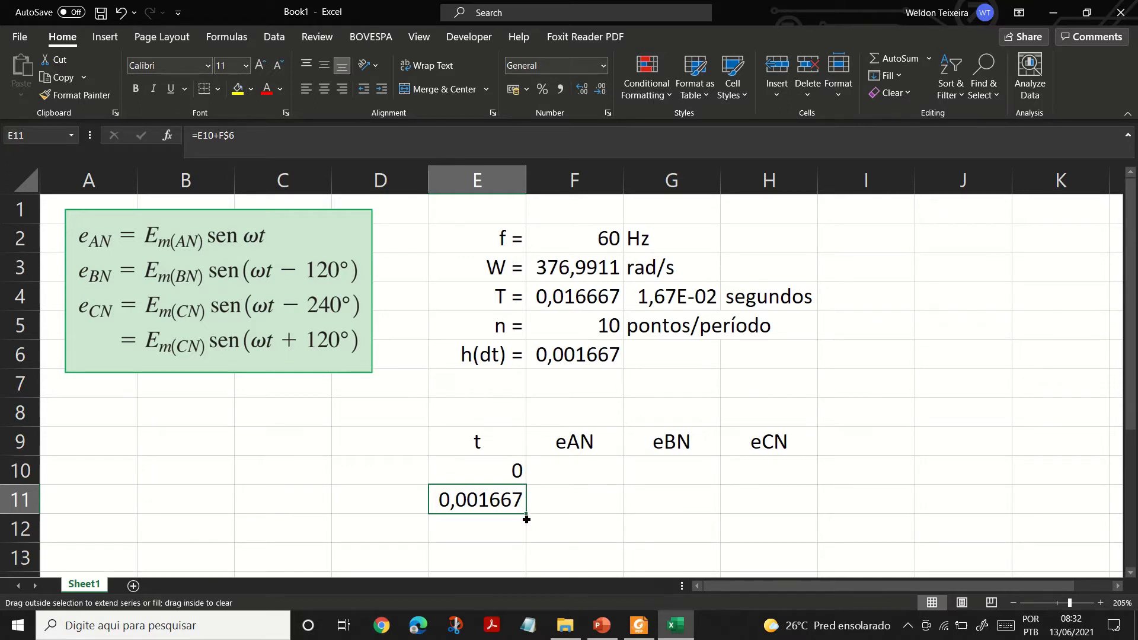
Fill the time formula from E11 down through E17
{"action": "left_click_drag", "start_coordinate": [525, 517], "coordinate": [498, 552]}
{"action": "left_click", "coordinate": [497, 537]}
{"action": "scroll", "coordinate": [497, 556], "scroll_direction": "down", "scroll_amount": 2}
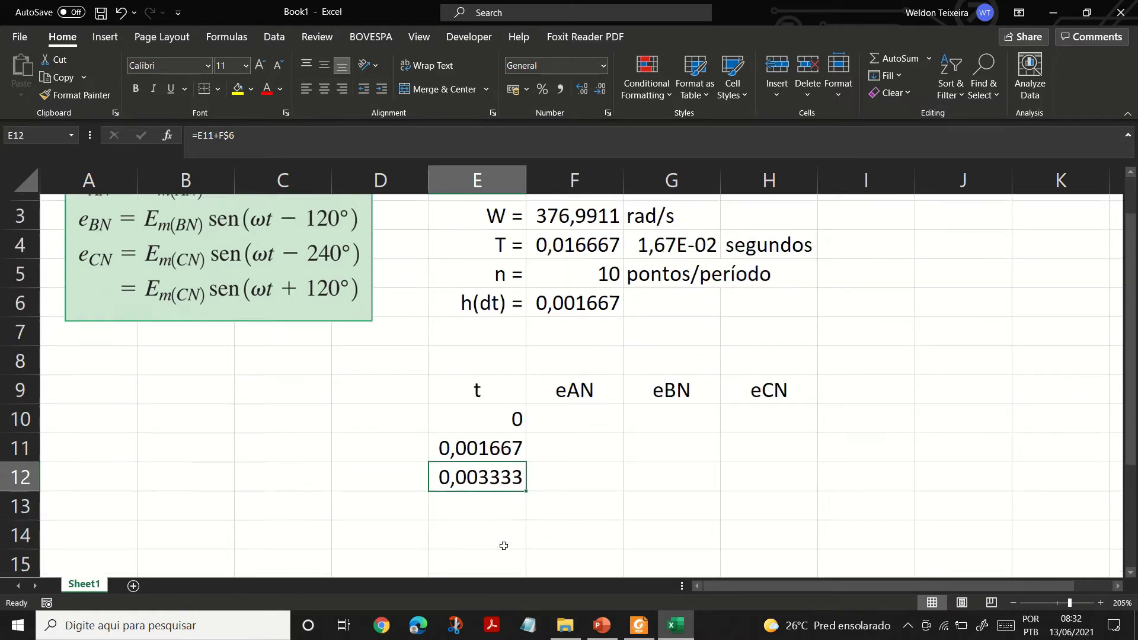
{"action": "left_click_drag", "start_coordinate": [526, 370], "coordinate": [526, 526]}
{"action": "scroll", "coordinate": [524, 475], "scroll_direction": "up", "scroll_amount": 2}
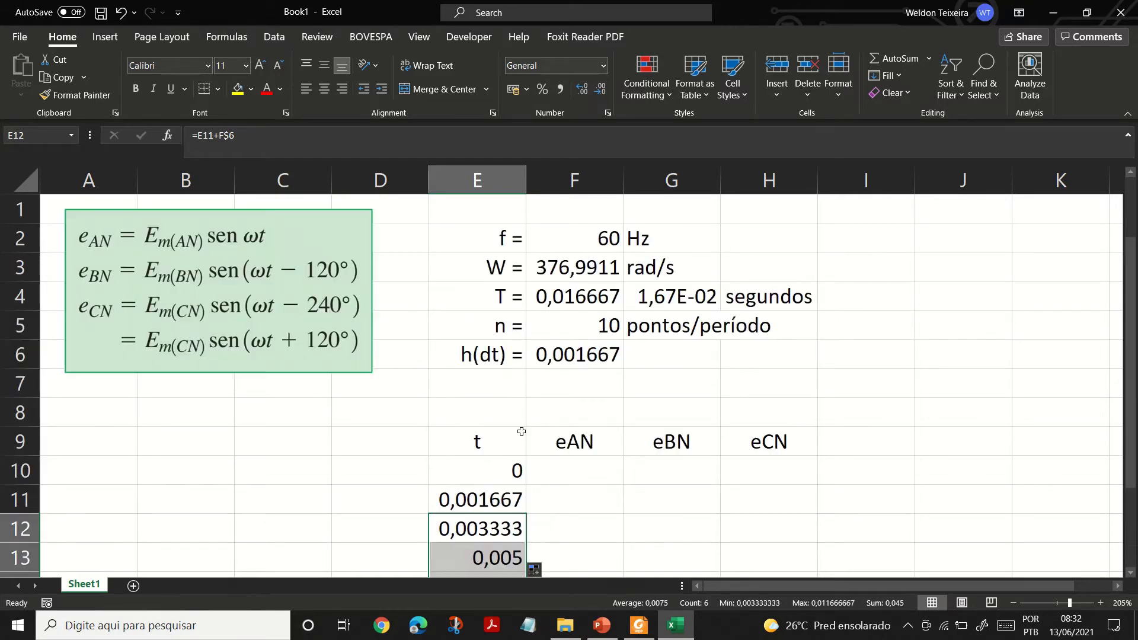
Extend the time formula from E17 down through E36
{"action": "left_click", "coordinate": [568, 300]}
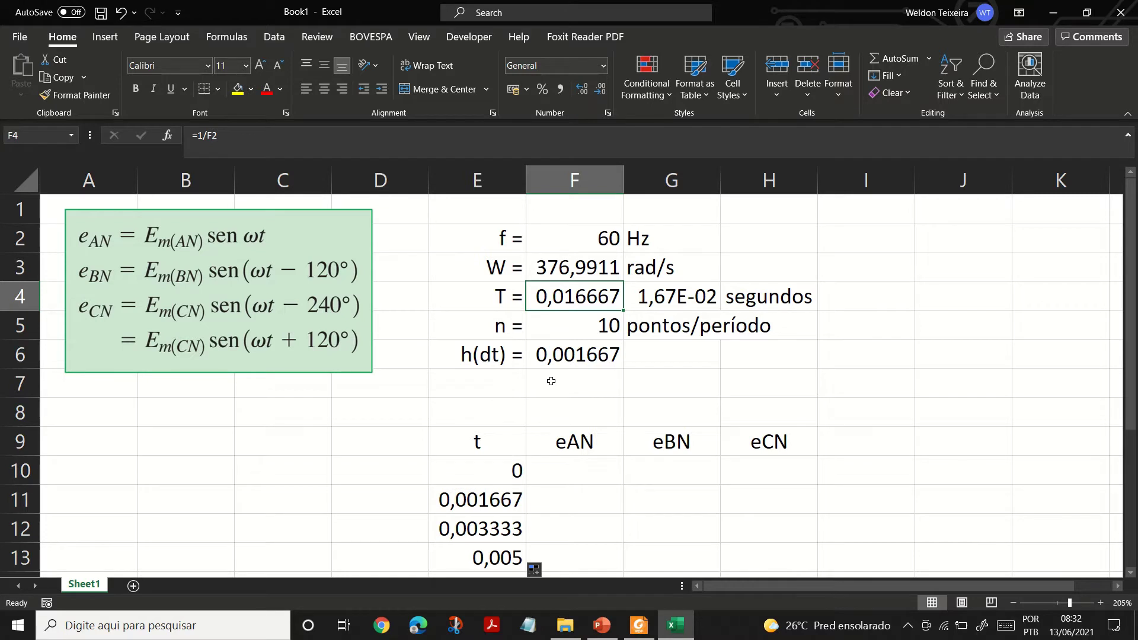
{"action": "scroll", "coordinate": [551, 381], "scroll_direction": "down", "scroll_amount": 4}
{"action": "left_click", "coordinate": [505, 323]}
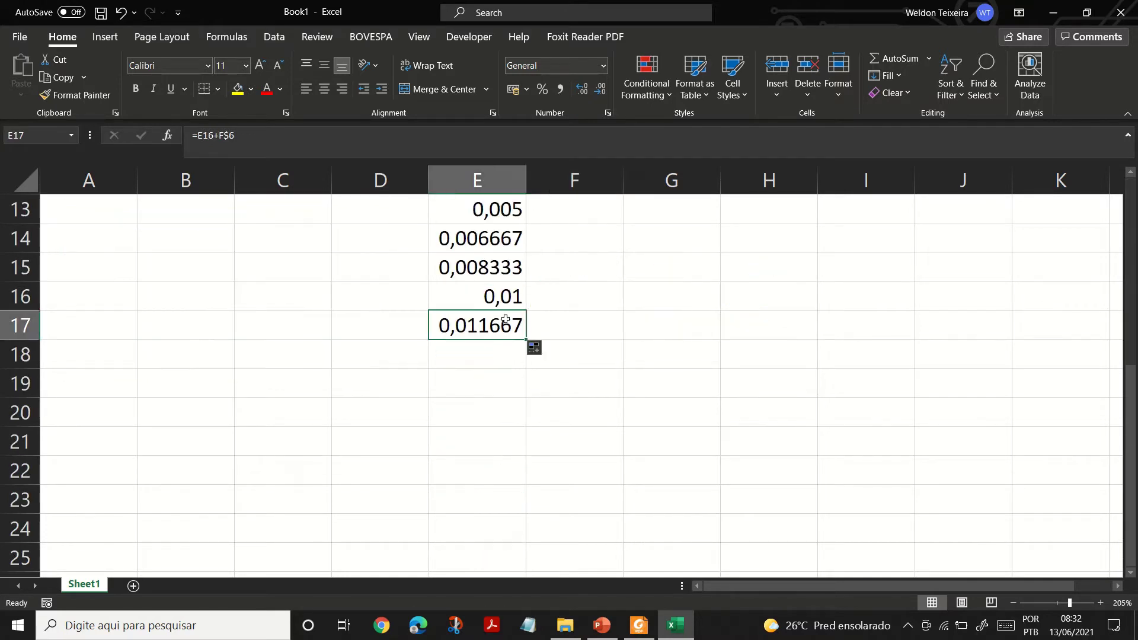
{"action": "left_click_drag", "start_coordinate": [528, 339], "coordinate": [524, 528]}
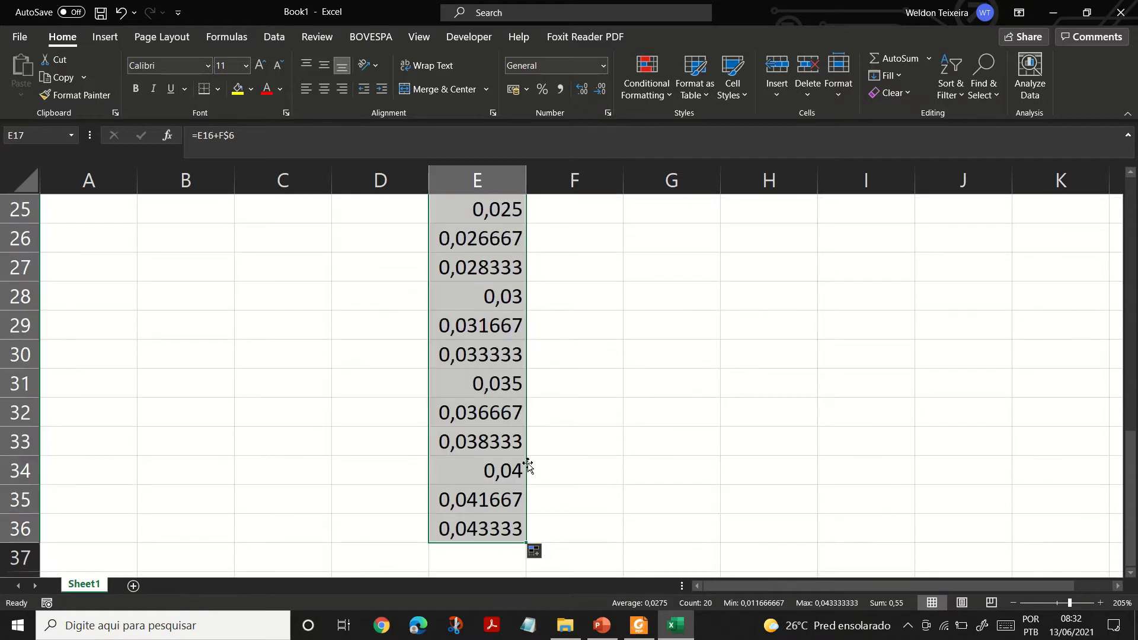
{"action": "left_click", "coordinate": [503, 529]}
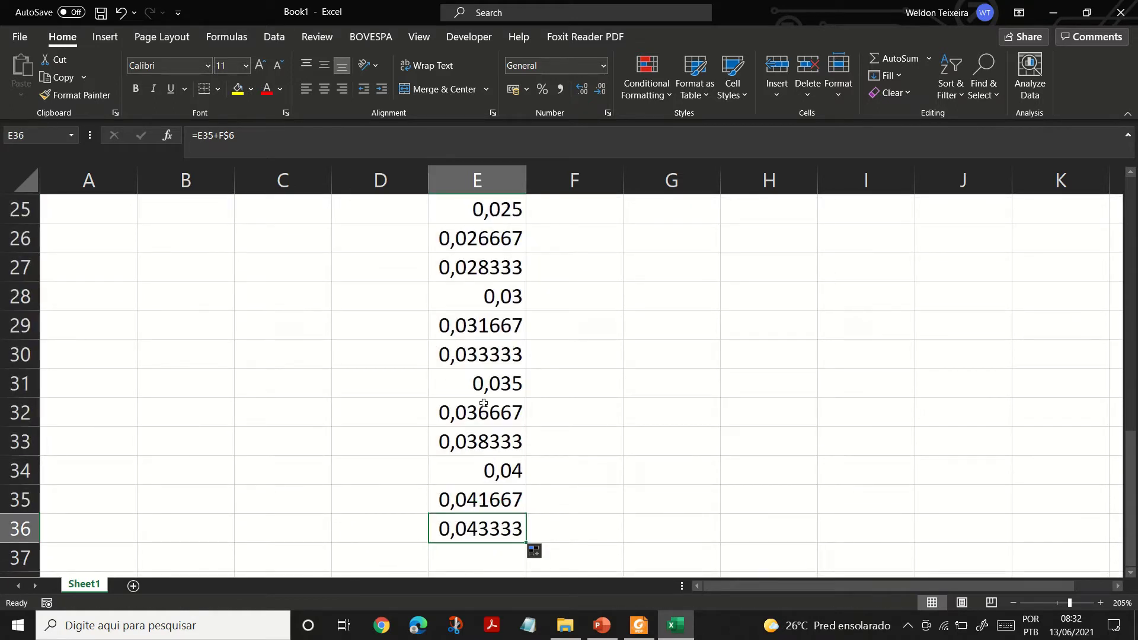
Clear the surplus time values in E31:E36 so the series ends at E30
{"action": "left_click", "coordinate": [481, 375]}
{"action": "left_click_drag", "start_coordinate": [481, 375], "coordinate": [489, 532]}
{"action": "key", "text": "Delete"}
{"action": "scroll", "coordinate": [488, 528], "scroll_direction": "up", "scroll_amount": 7}
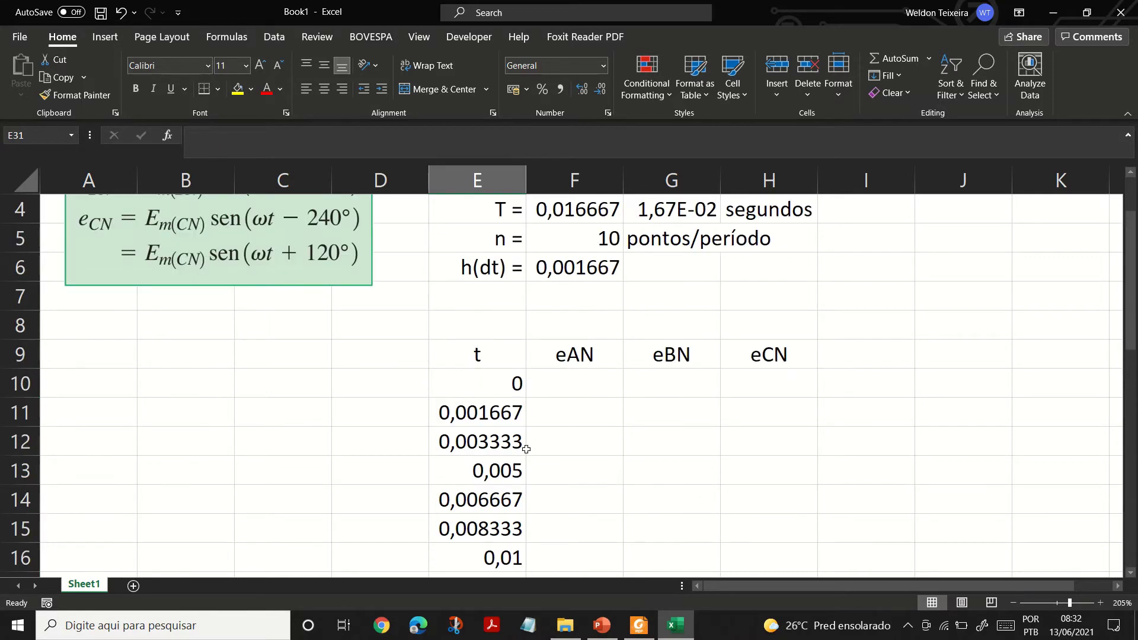
Apply the Scientific number format to the time values in E10:E30
{"action": "left_click_drag", "start_coordinate": [502, 380], "coordinate": [493, 525]}
{"action": "left_click", "coordinate": [604, 66]}
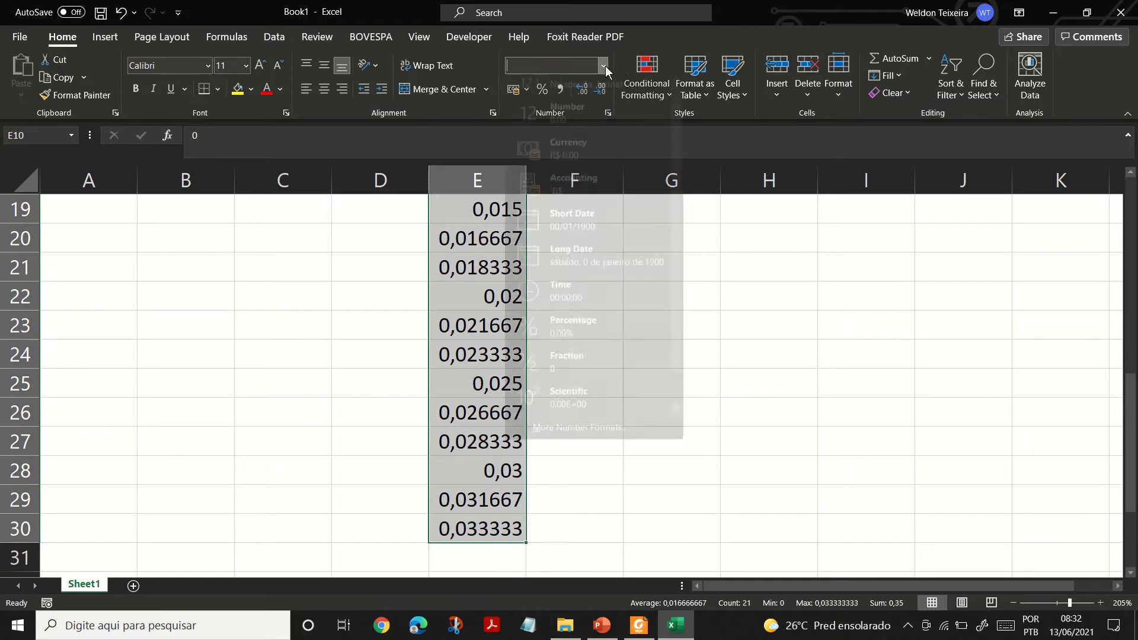
{"action": "left_click", "coordinate": [554, 409]}
{"action": "scroll", "coordinate": [551, 410], "scroll_direction": "down", "scroll_amount": 3}
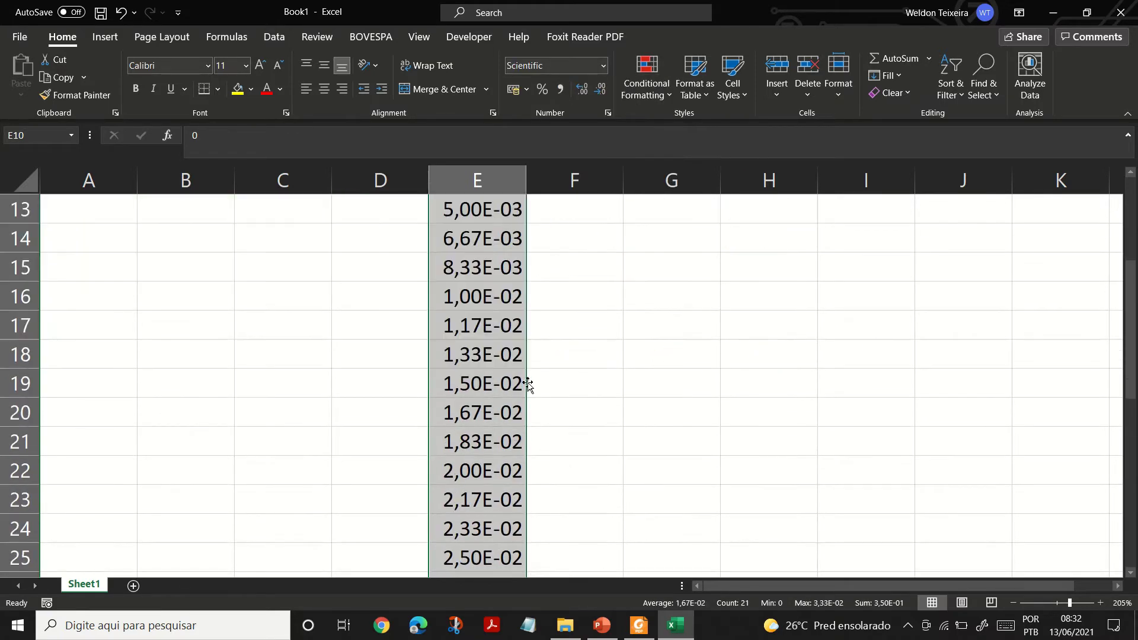
Review the time series in E10:E30 from its first to its last value
{"action": "left_click", "coordinate": [510, 325]}
{"action": "scroll", "coordinate": [514, 291], "scroll_direction": "up", "scroll_amount": 2}
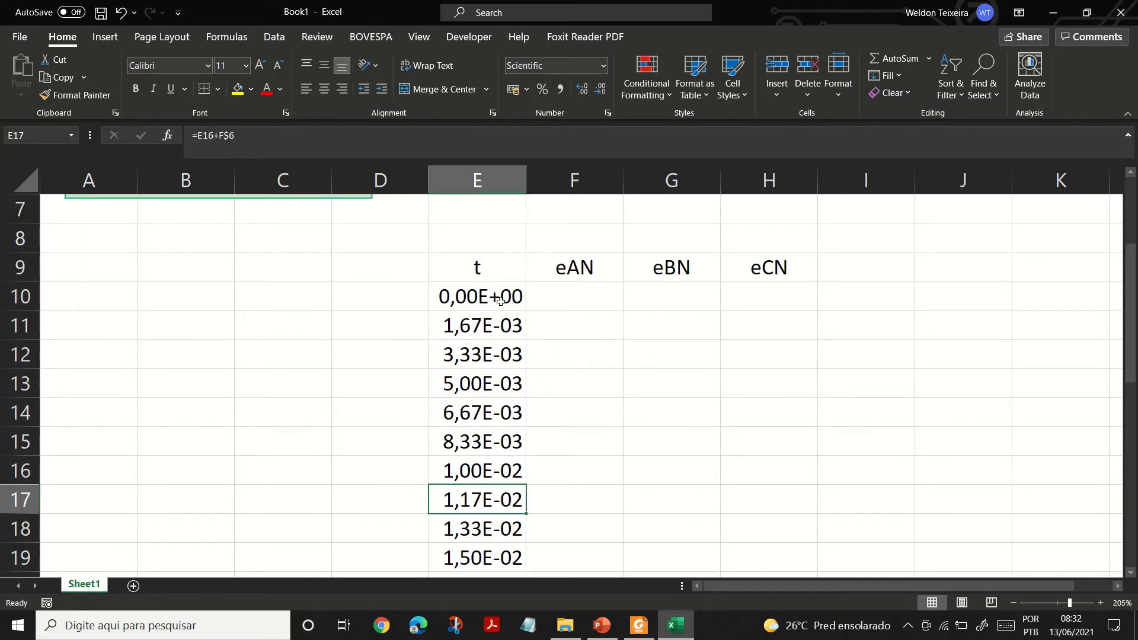
{"action": "left_click", "coordinate": [501, 301]}
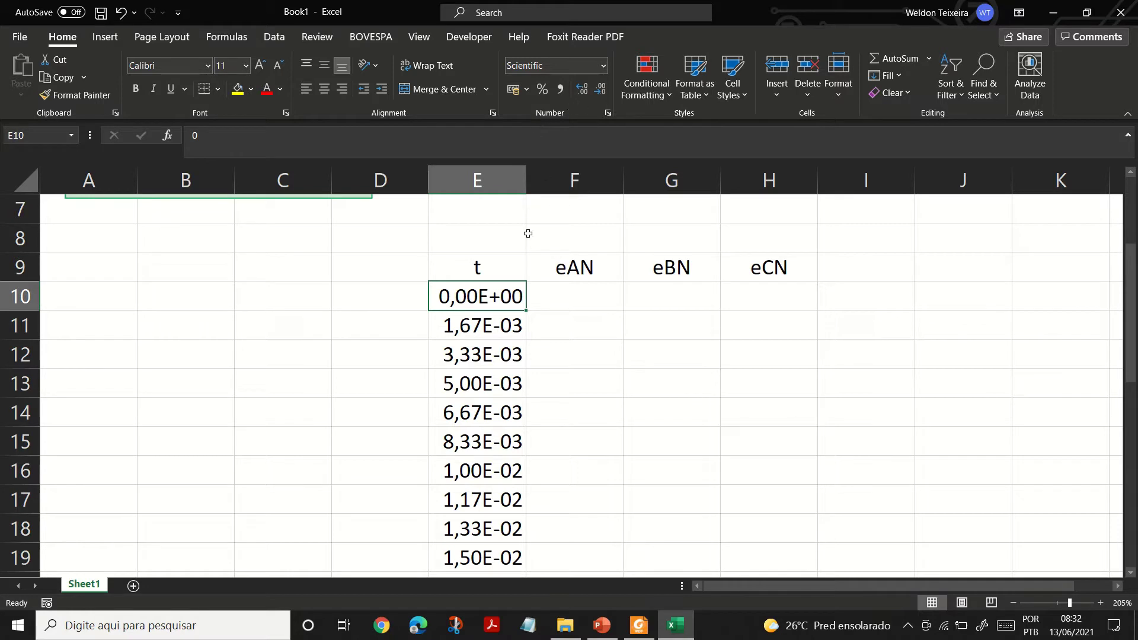
{"action": "scroll", "coordinate": [517, 344], "scroll_direction": "down", "scroll_amount": 4}
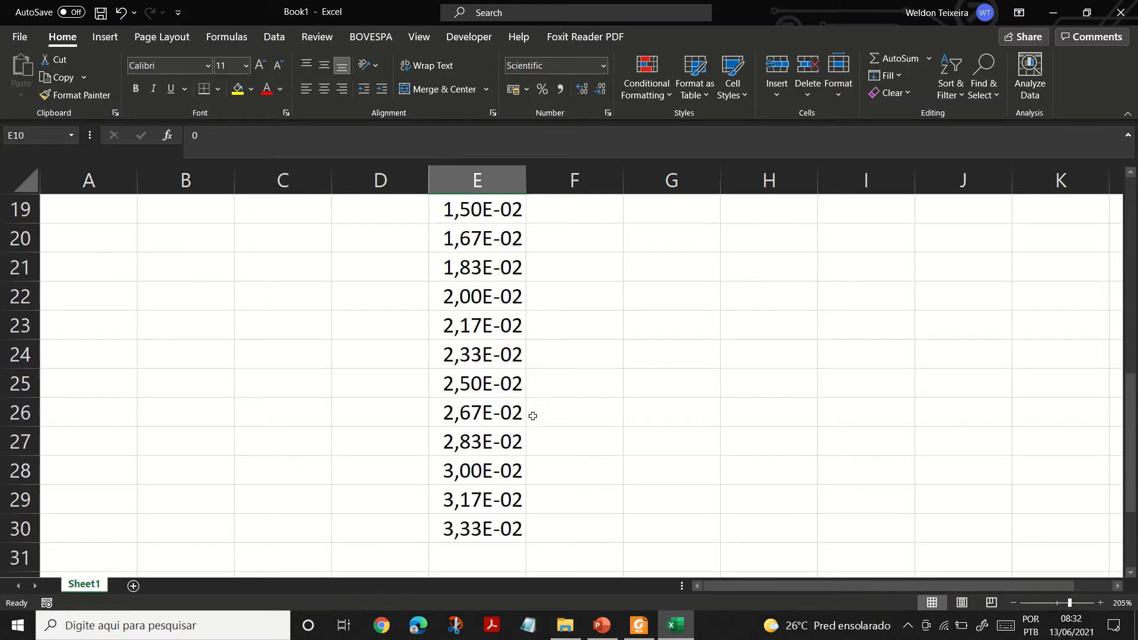
{"action": "scroll", "coordinate": [536, 367], "scroll_direction": "up", "scroll_amount": 6}
{"action": "left_click", "coordinate": [571, 472]}
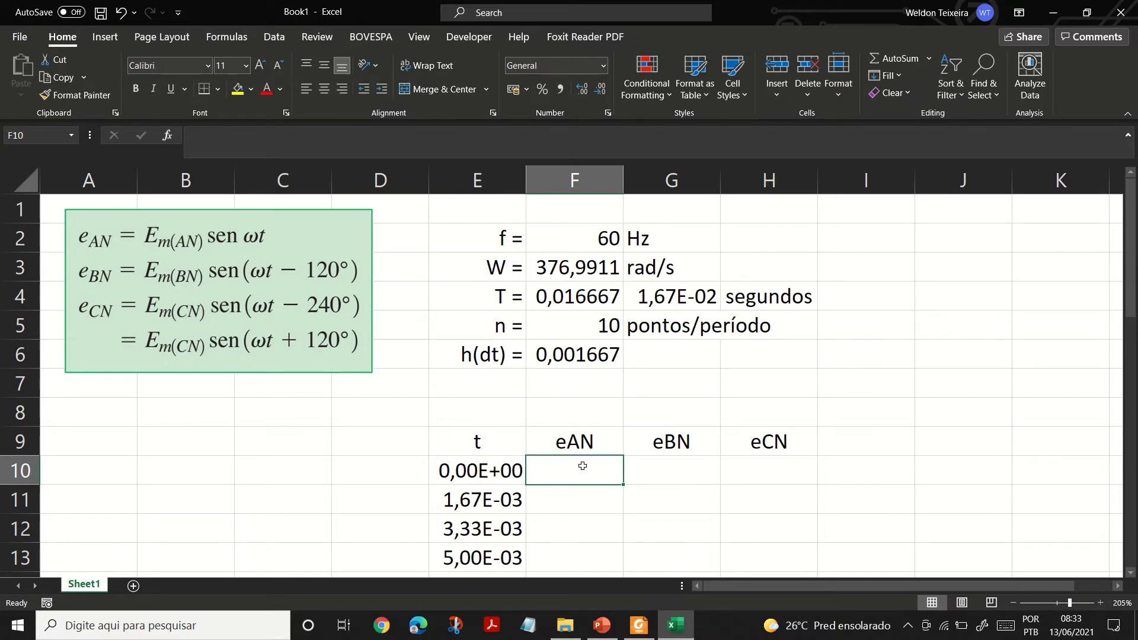
{"action": "left_click", "coordinate": [563, 381]}
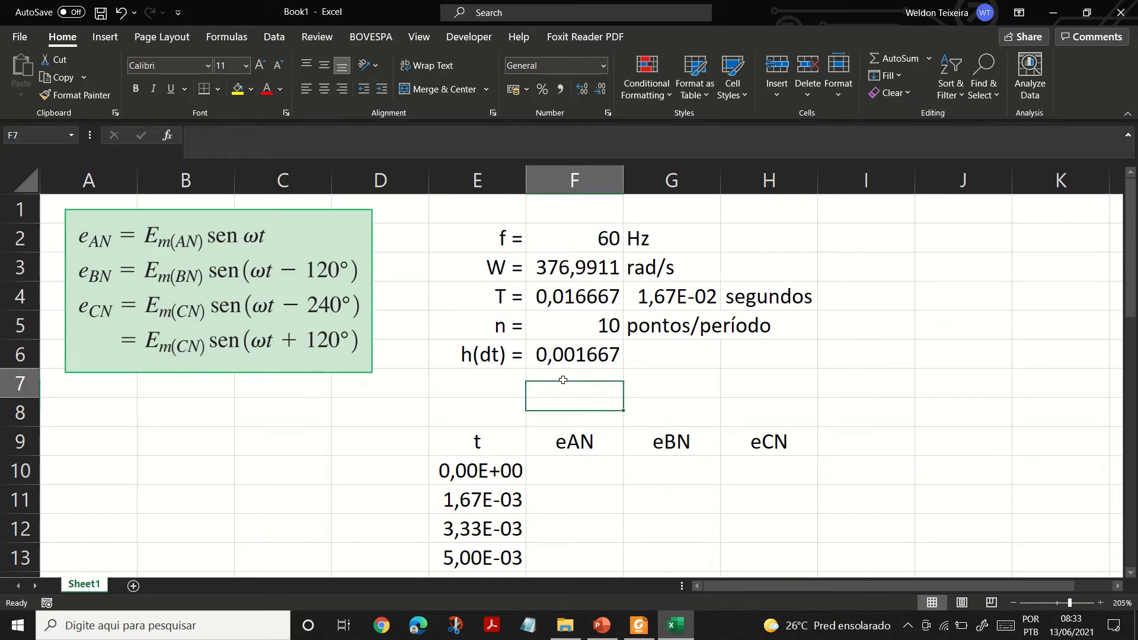
{"action": "left_click", "coordinate": [587, 487]}
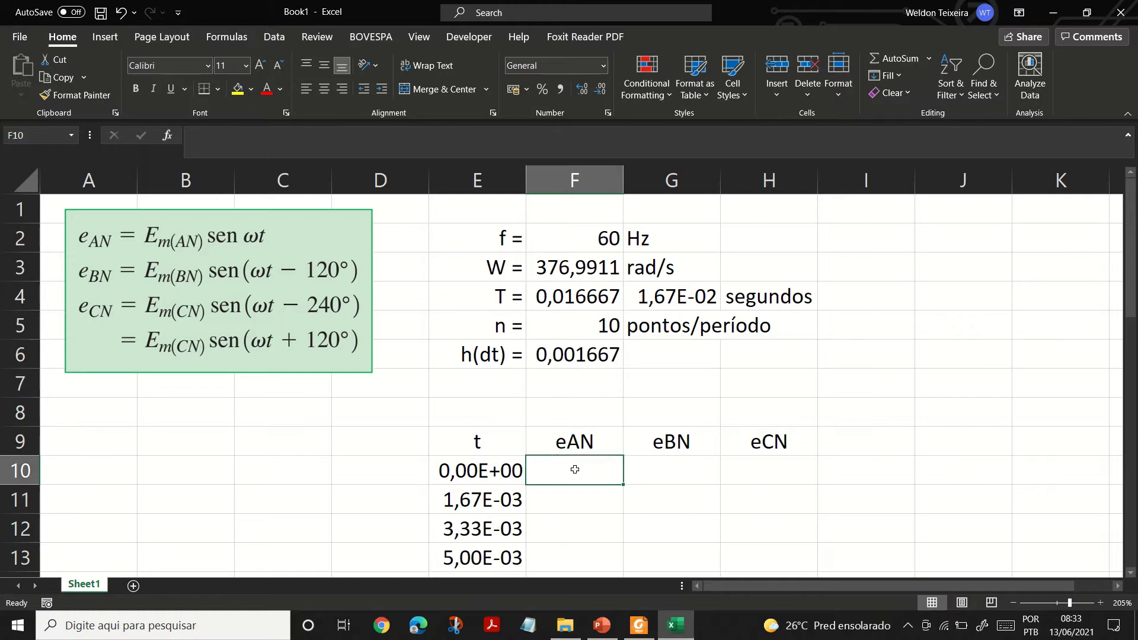
Make the table headers t, eAN, eBN and eCN in E9:H9 bold
{"action": "left_click_drag", "start_coordinate": [505, 440], "coordinate": [762, 443]}
{"action": "key", "text": "ctrl+b"}
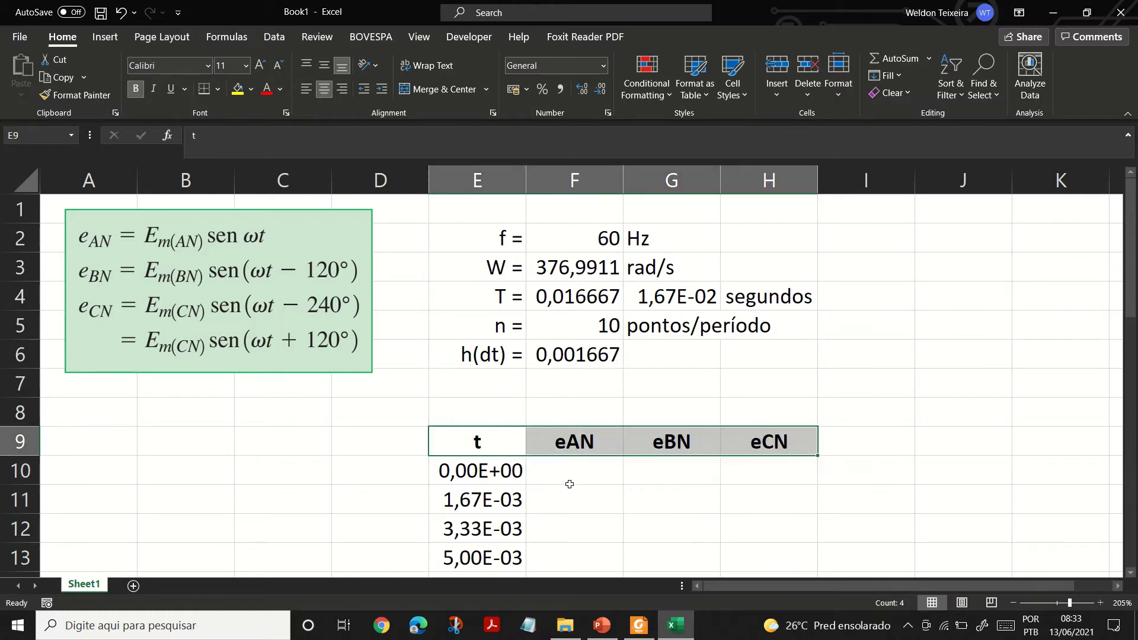
Begin the eAN formula in F10 with the peak amplitude term =127*SQRT((2))*
{"action": "left_click", "coordinate": [580, 468]}
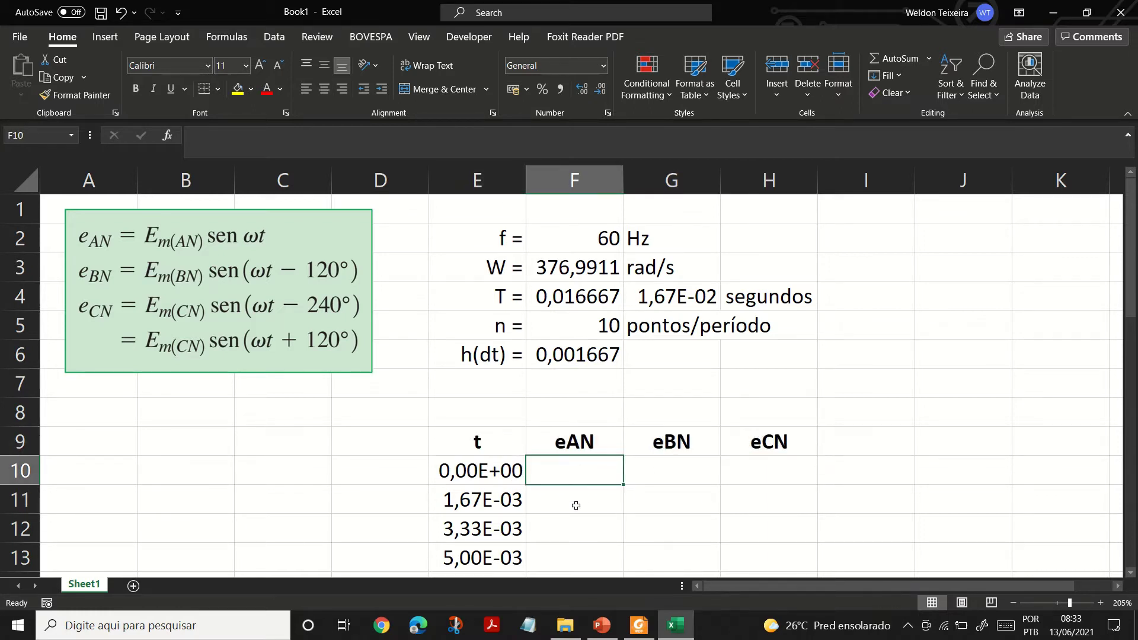
{"action": "type", "text": "=127"}
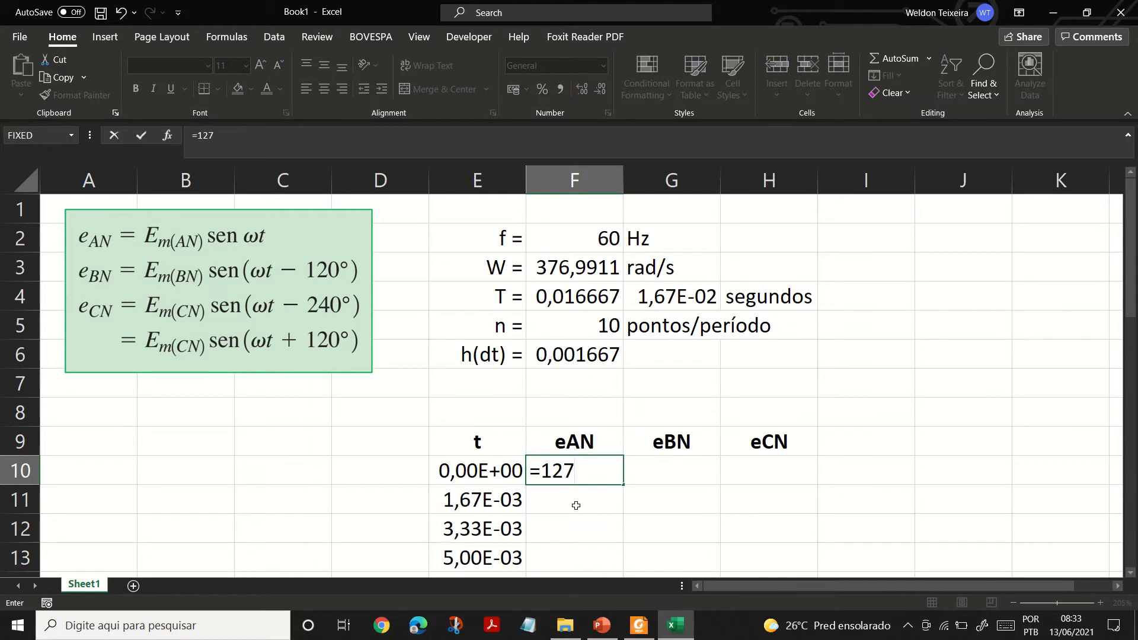
{"action": "type", "text": "*sqr"}
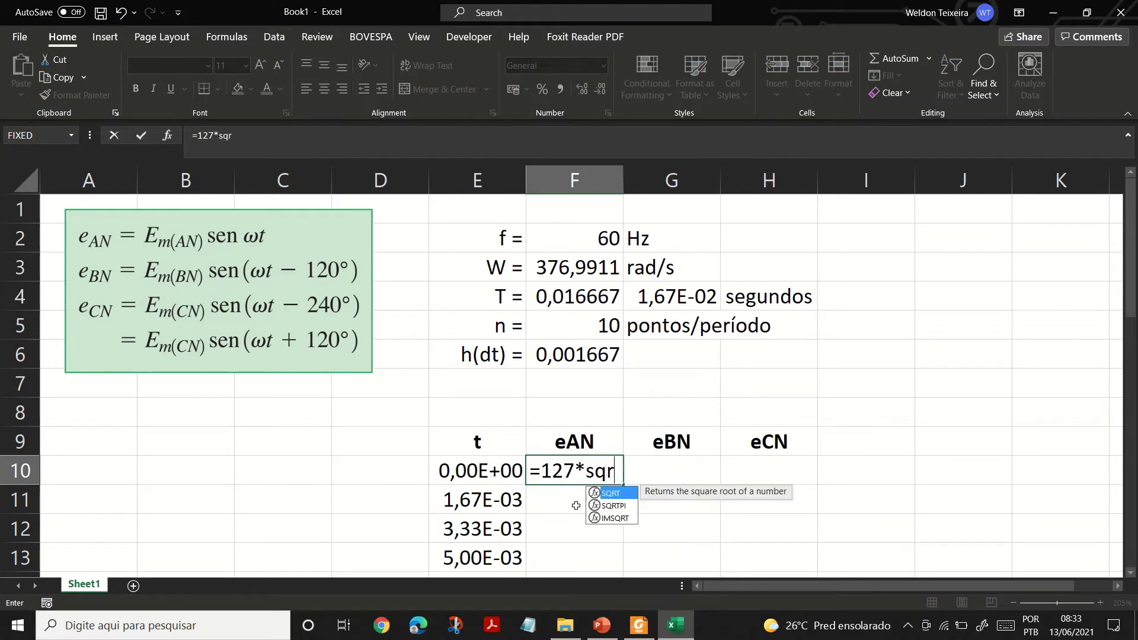
{"action": "key", "text": "Tab"}
{"action": "type", "text": "(2)"}
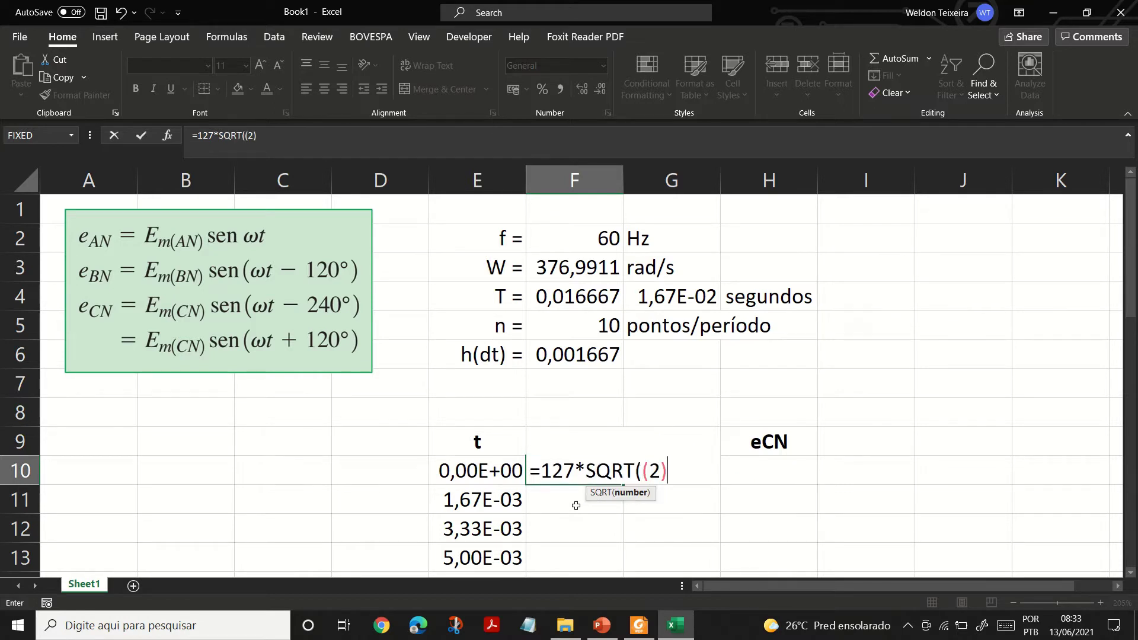
{"action": "type", "text": ")*"}
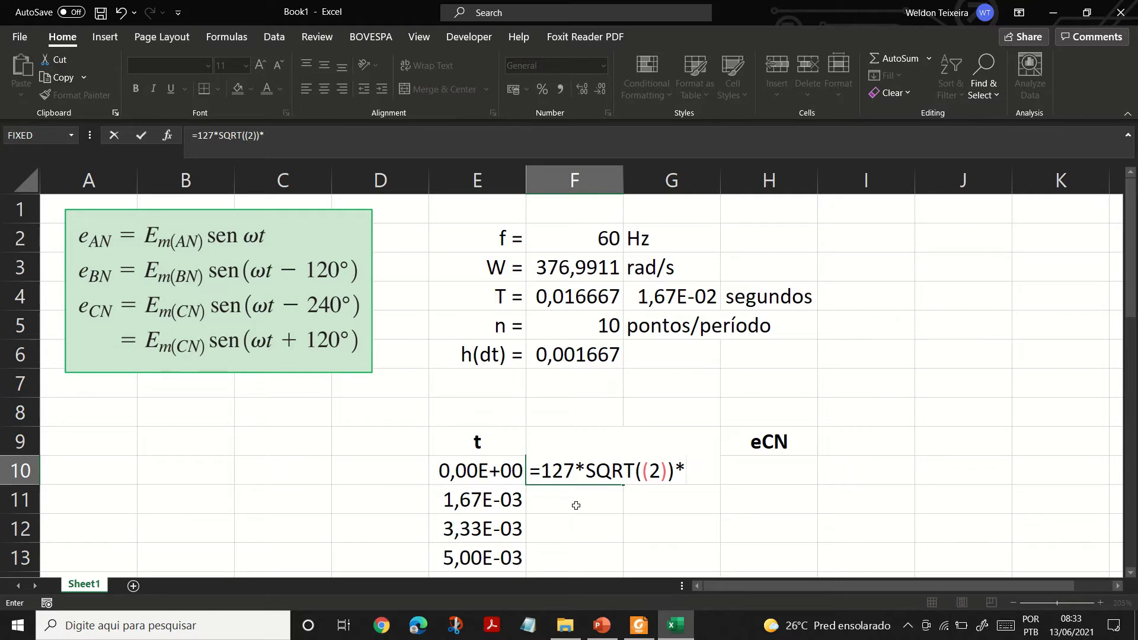
Complete the F10 formula with the sine of angular frequency times time, SIN(F3*E10)
{"action": "type", "text": "sem("}
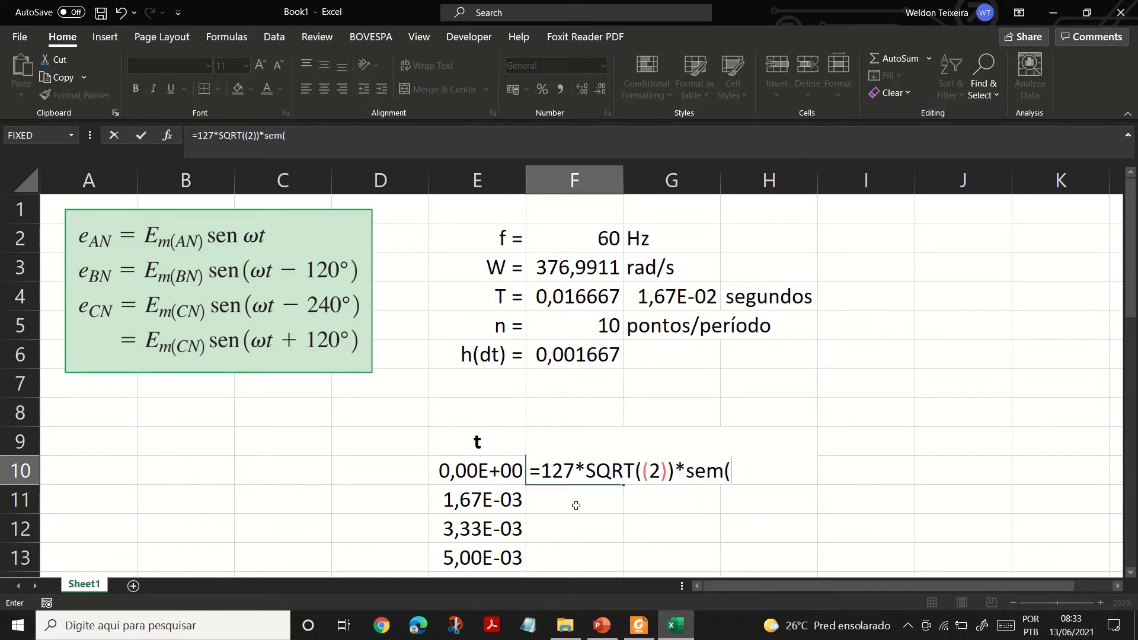
{"action": "key", "text": "BackSpace"}
{"action": "key", "text": "BackSpace"}
{"action": "key", "text": "BackSpace"}
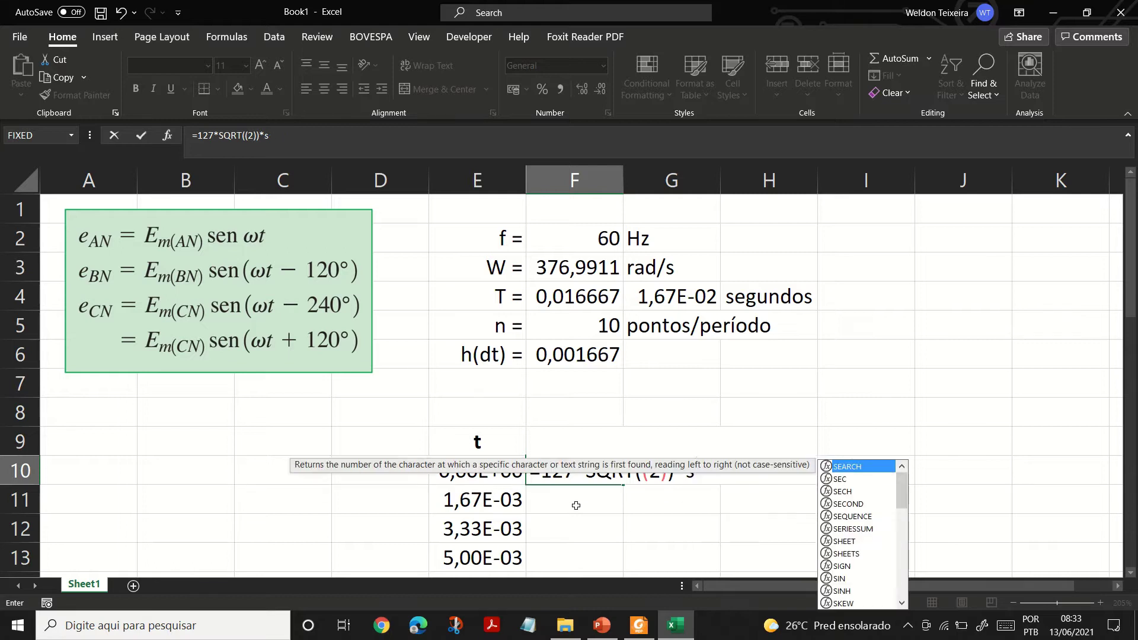
{"action": "type", "text": "in("}
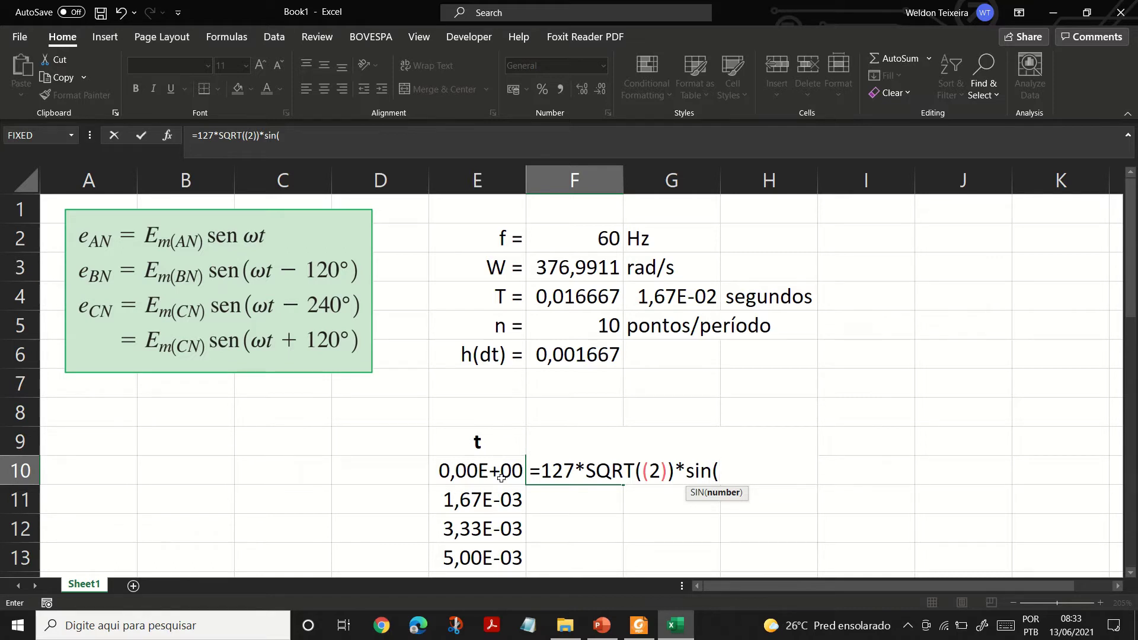
{"action": "left_click", "coordinate": [573, 266]}
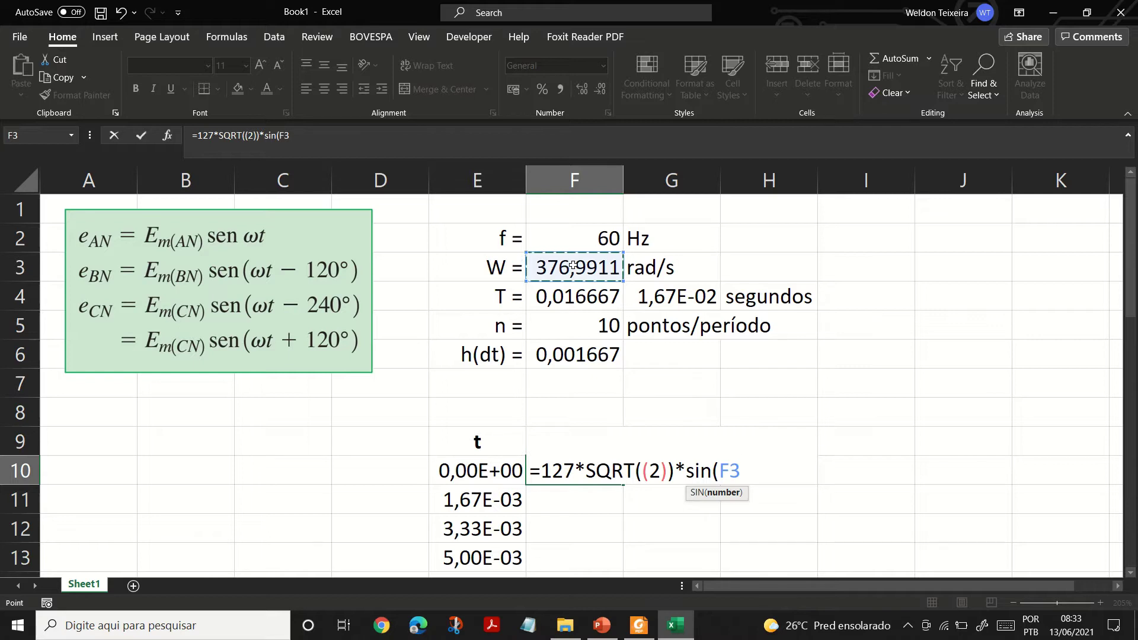
{"action": "type", "text": "*"}
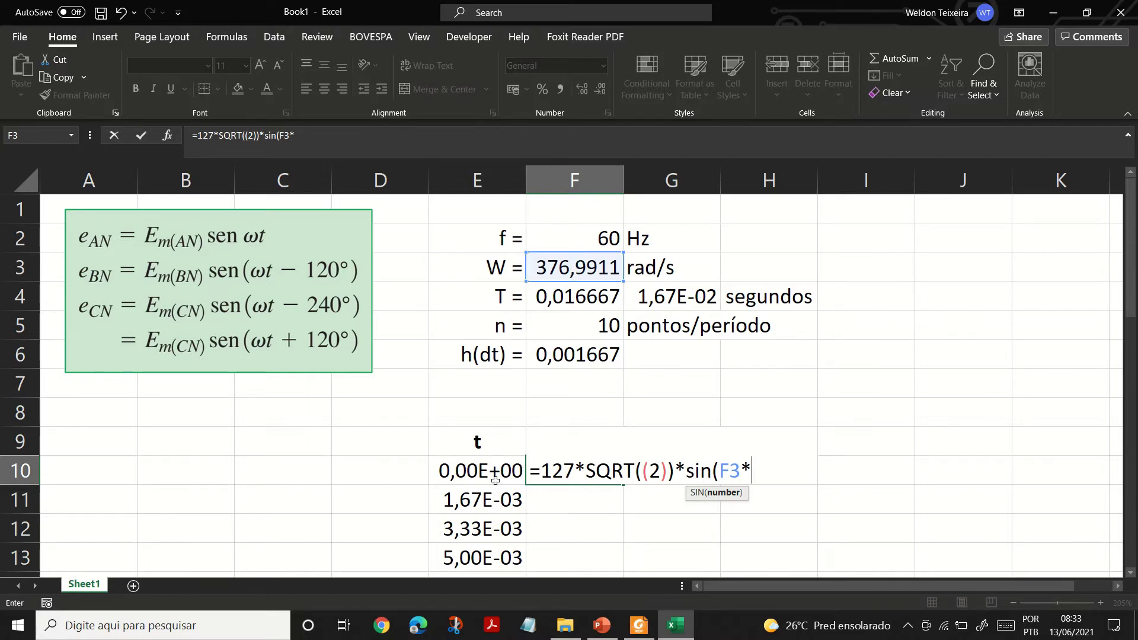
{"action": "left_click", "coordinate": [476, 479]}
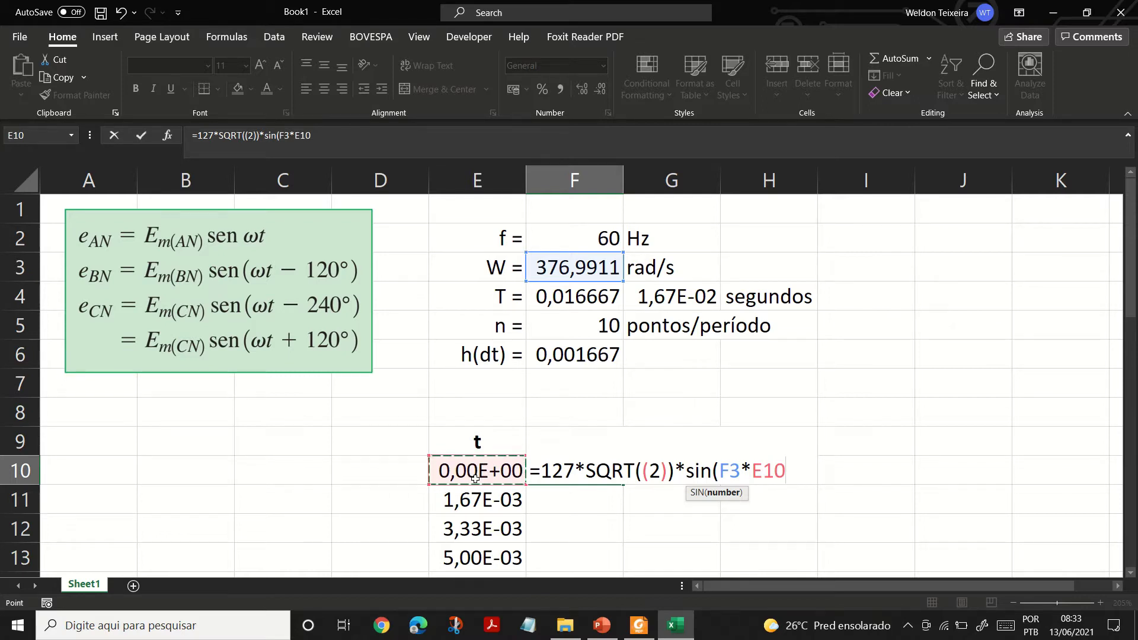
{"action": "type", "text": ")"}
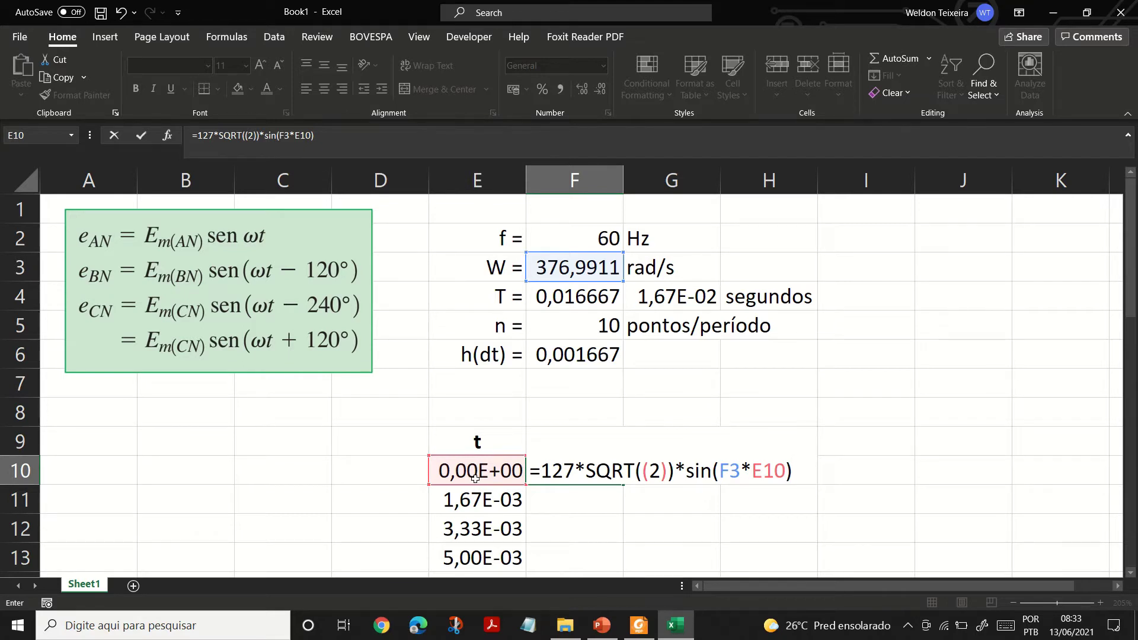
{"action": "key", "text": "Return"}
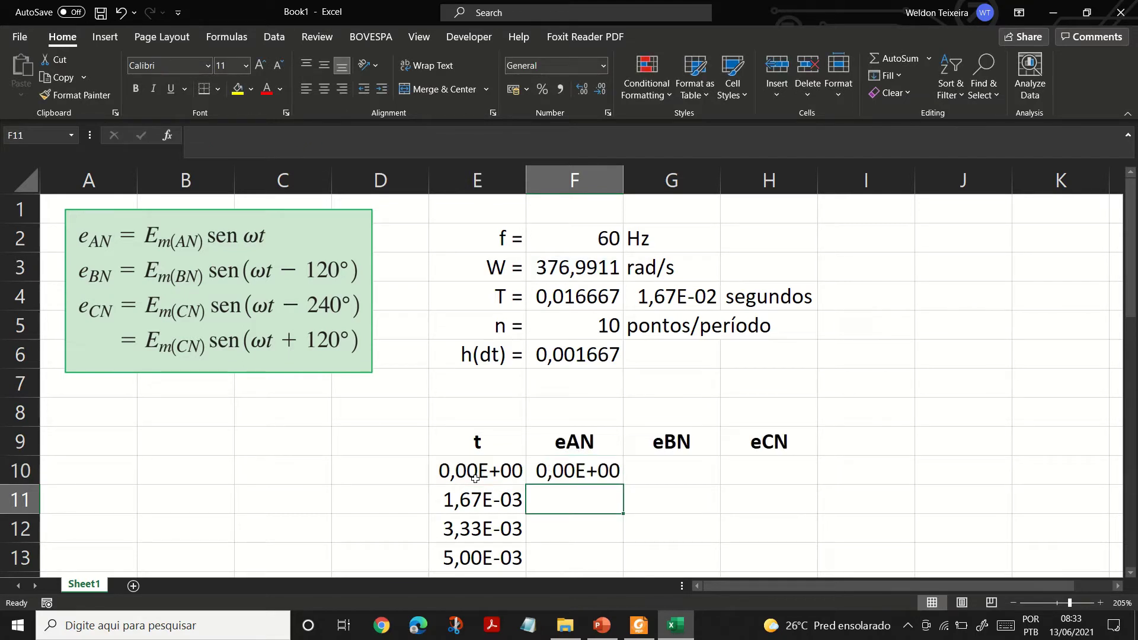
Lock the angular frequency row in the F10 formula by changing the reference to F$3
{"action": "double_click", "coordinate": [549, 474]}
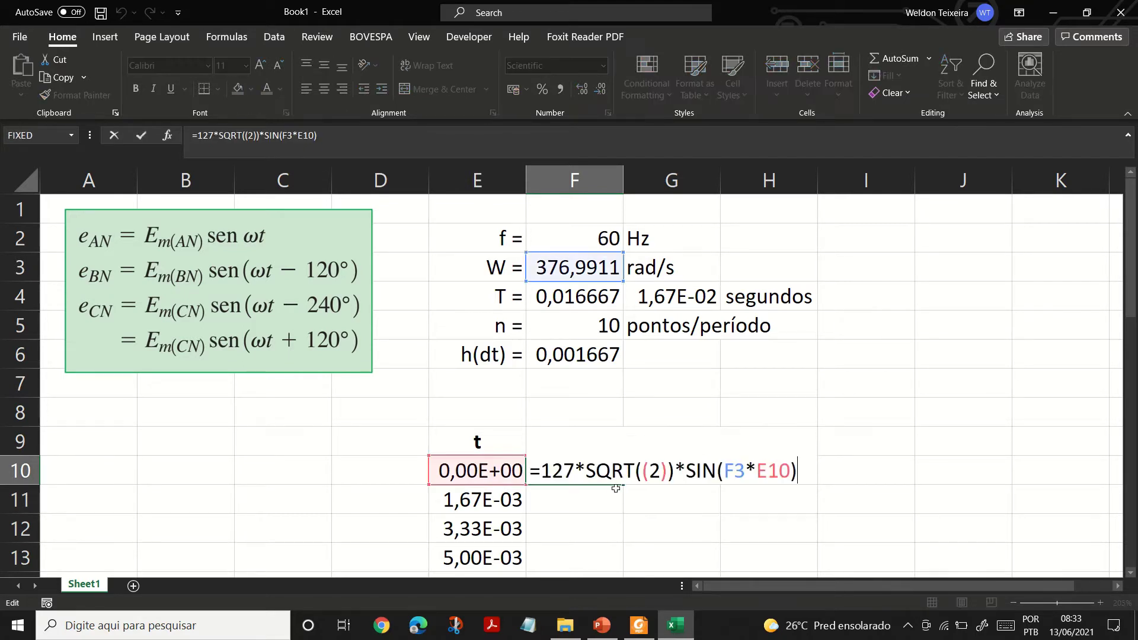
{"action": "left_click", "coordinate": [731, 470]}
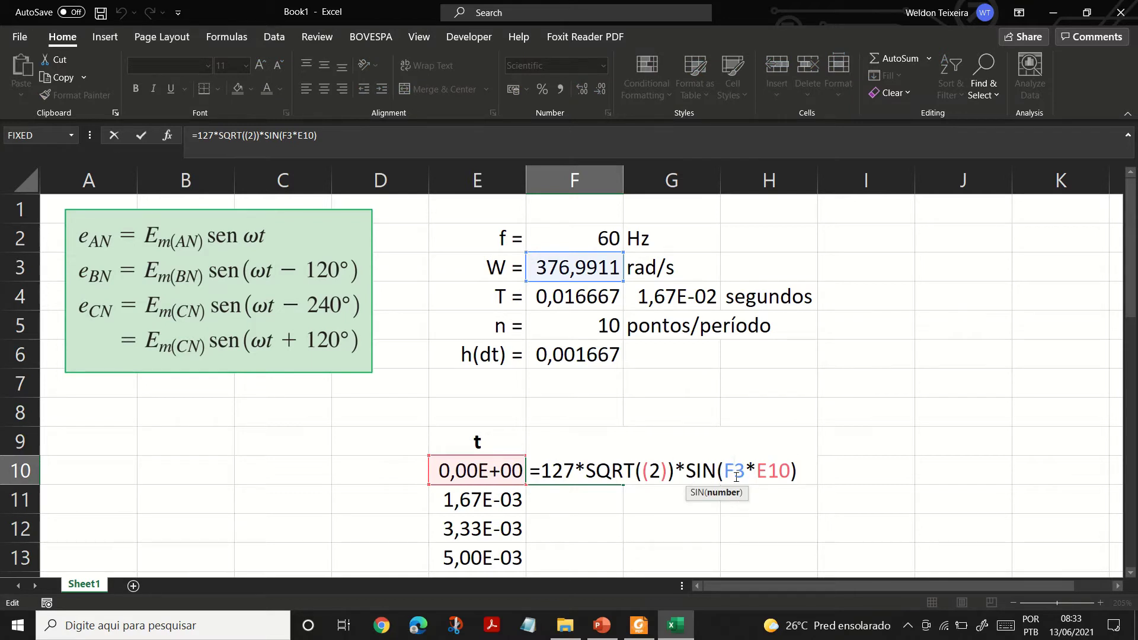
{"action": "type", "text": "$"}
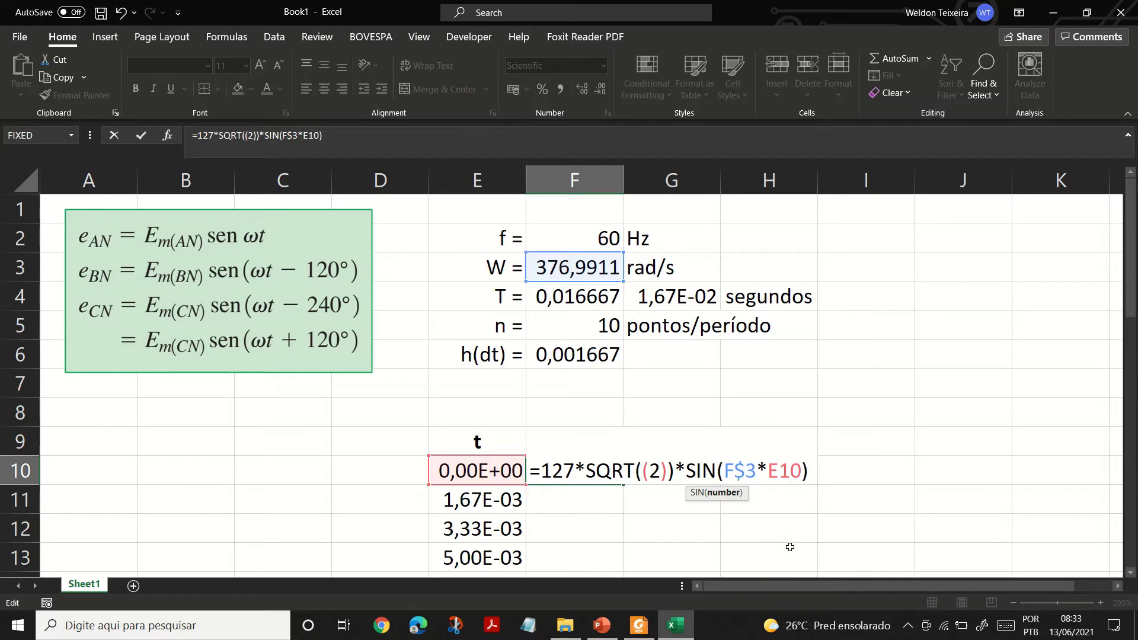
{"action": "key", "text": "Return"}
{"action": "left_click", "coordinate": [609, 466]}
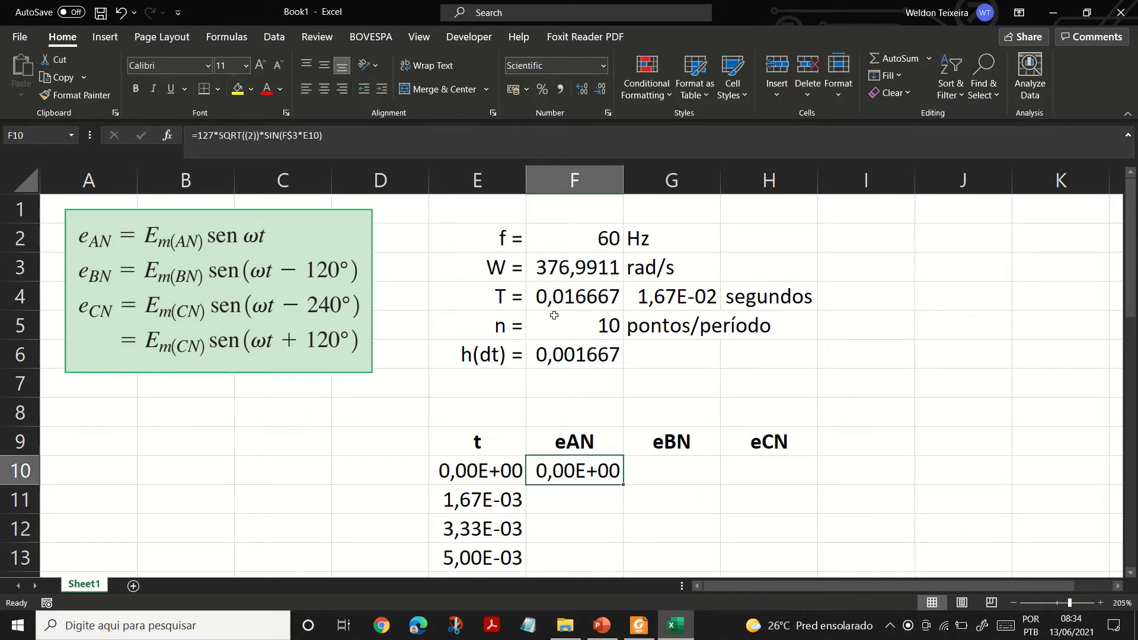
Fill the eAN formula from F10 down through F30
{"action": "left_click", "coordinate": [580, 265]}
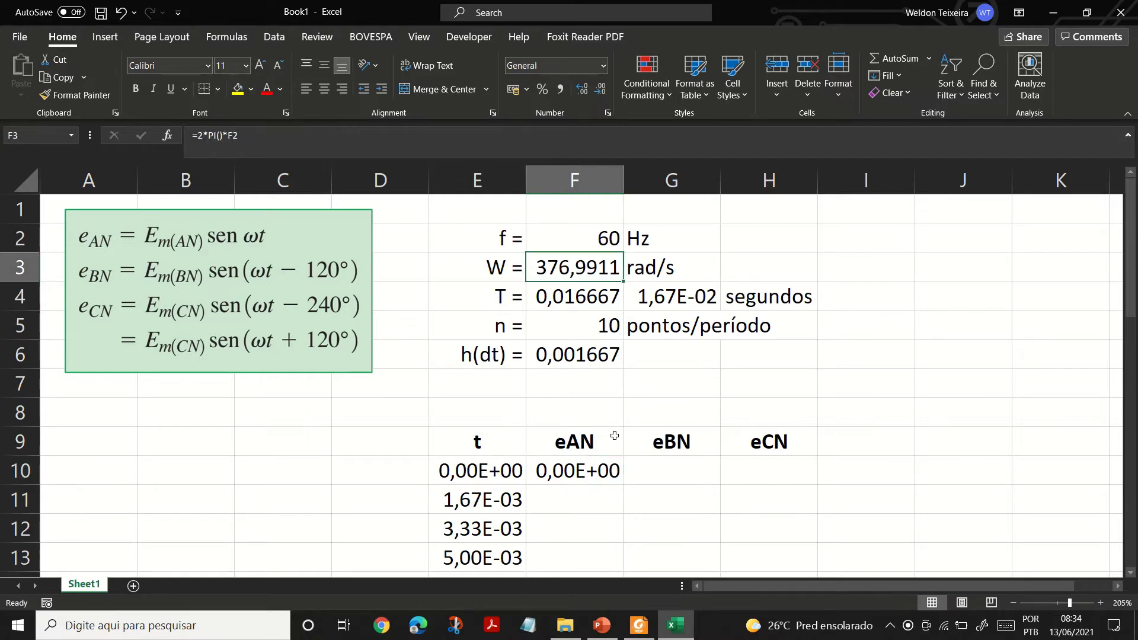
{"action": "left_click", "coordinate": [602, 469]}
{"action": "left_click_drag", "start_coordinate": [621, 488], "coordinate": [623, 569]}
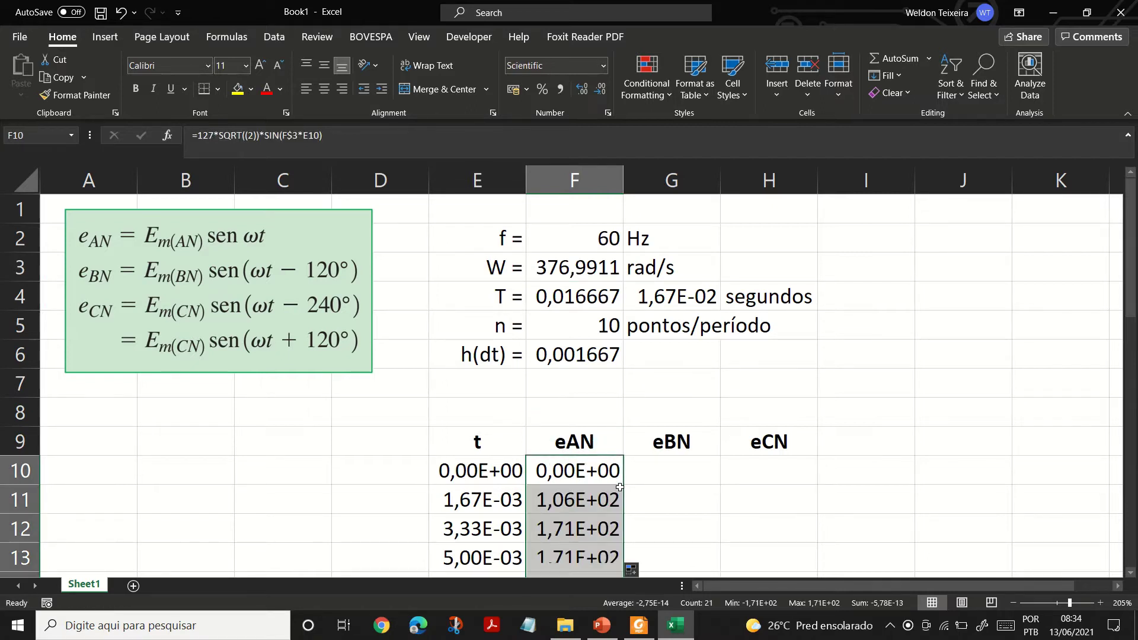
Widen column F just enough to show the negative eAN values in full
{"action": "left_click", "coordinate": [490, 446]}
{"action": "scroll", "coordinate": [529, 478], "scroll_direction": "down", "scroll_amount": 7}
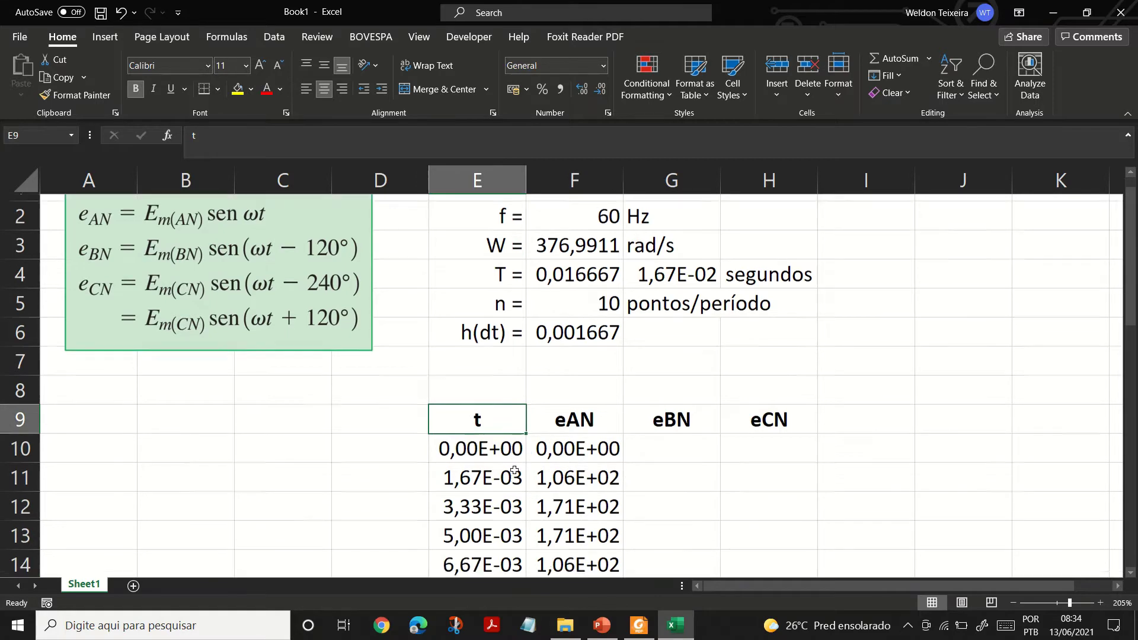
{"action": "scroll", "coordinate": [513, 470], "scroll_direction": "up", "scroll_amount": 4}
{"action": "scroll", "coordinate": [598, 215], "scroll_direction": "up", "scroll_amount": 2}
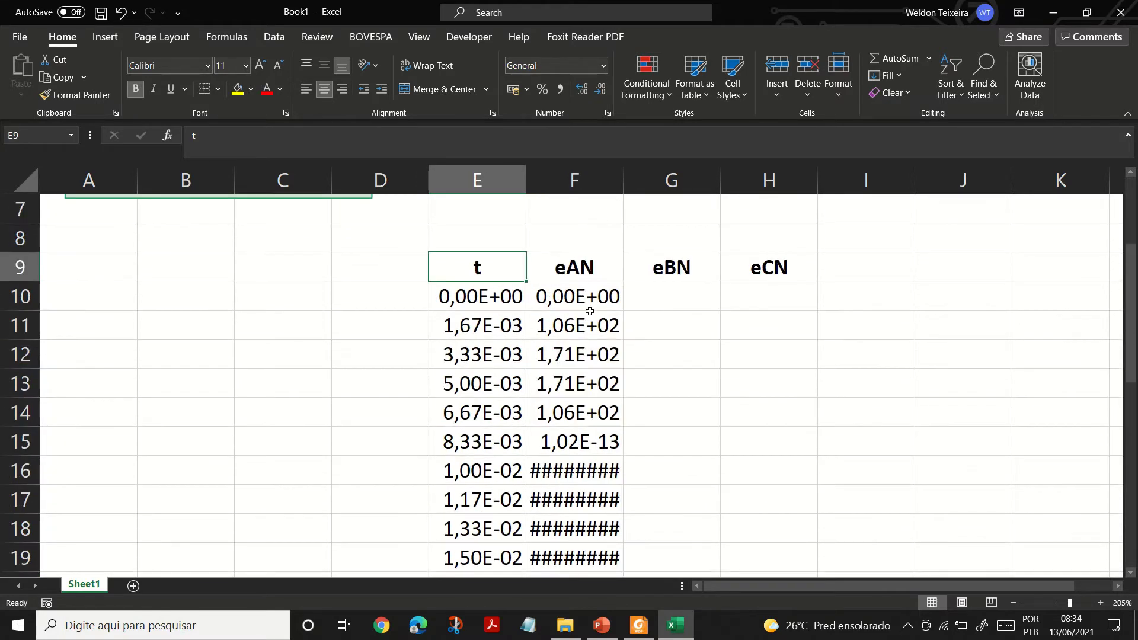
{"action": "double_click", "coordinate": [621, 187]}
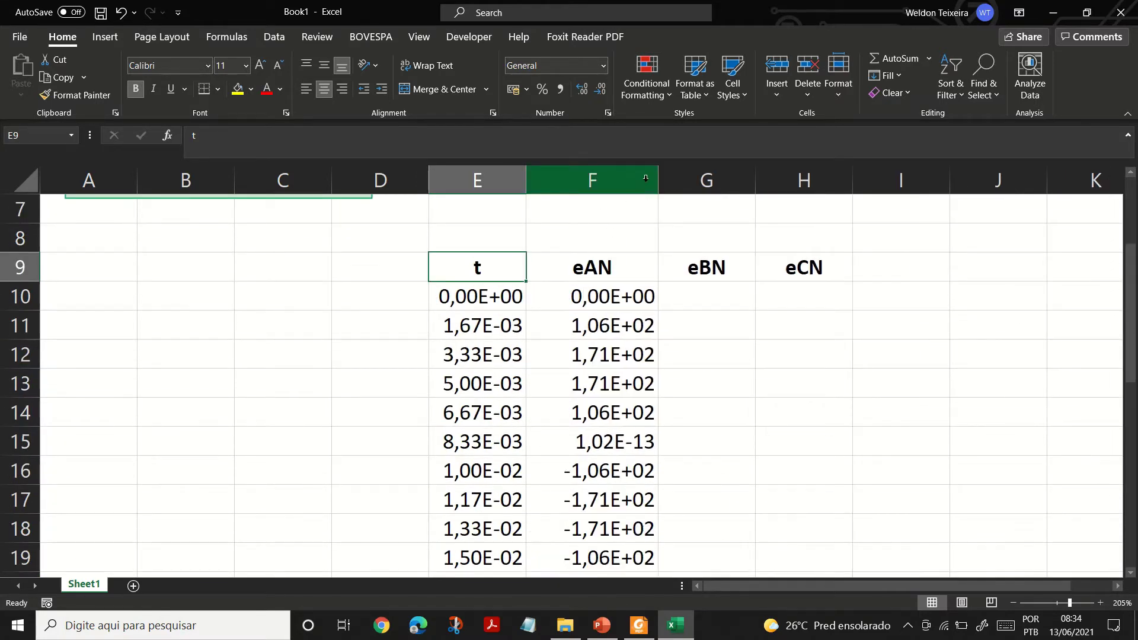
{"action": "left_click_drag", "start_coordinate": [658, 183], "coordinate": [632, 183]}
Insert a scatter chart with straight lines and markers from the t and eAN data in E9:F30
{"action": "scroll", "coordinate": [625, 268], "scroll_direction": "up", "scroll_amount": 2}
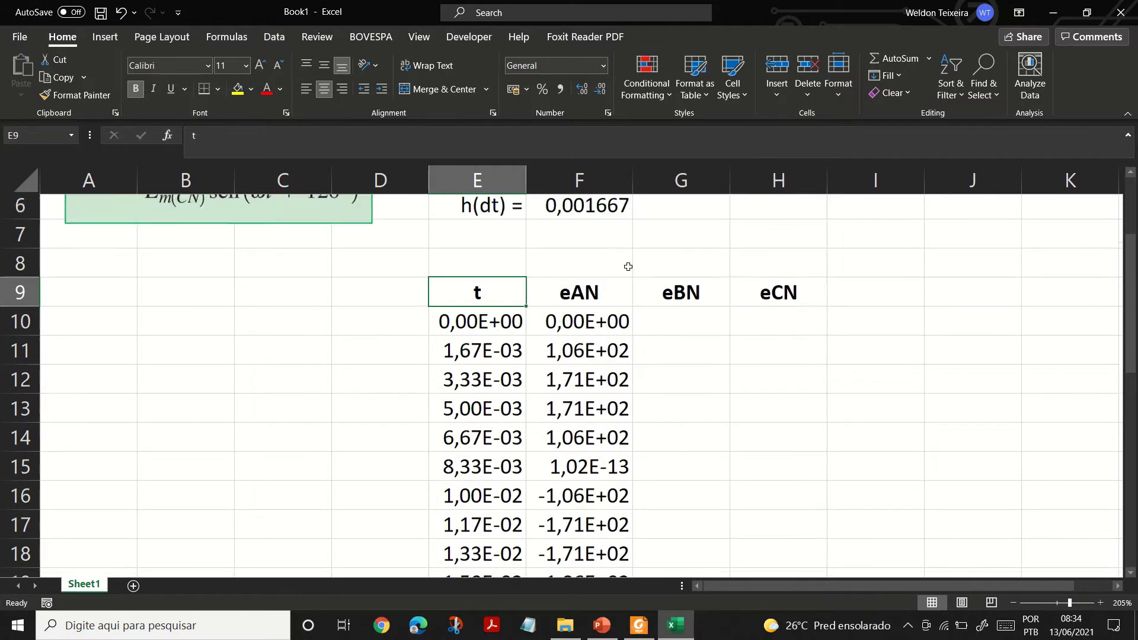
{"action": "scroll", "coordinate": [605, 364], "scroll_direction": "down", "scroll_amount": 5}
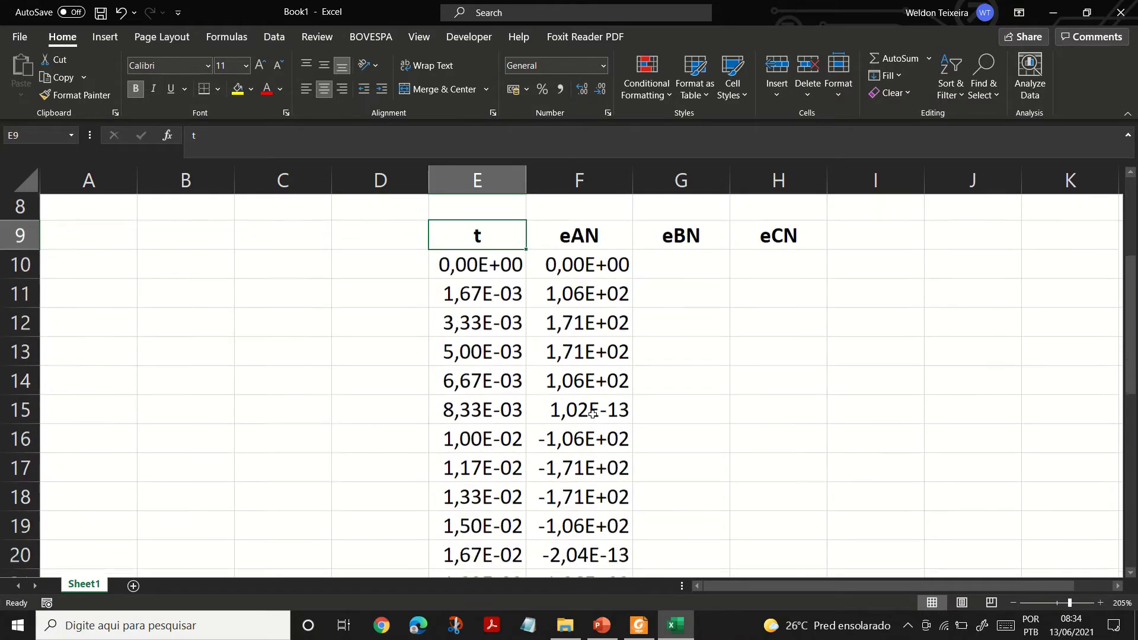
{"action": "scroll", "coordinate": [557, 390], "scroll_direction": "down", "scroll_amount": 1}
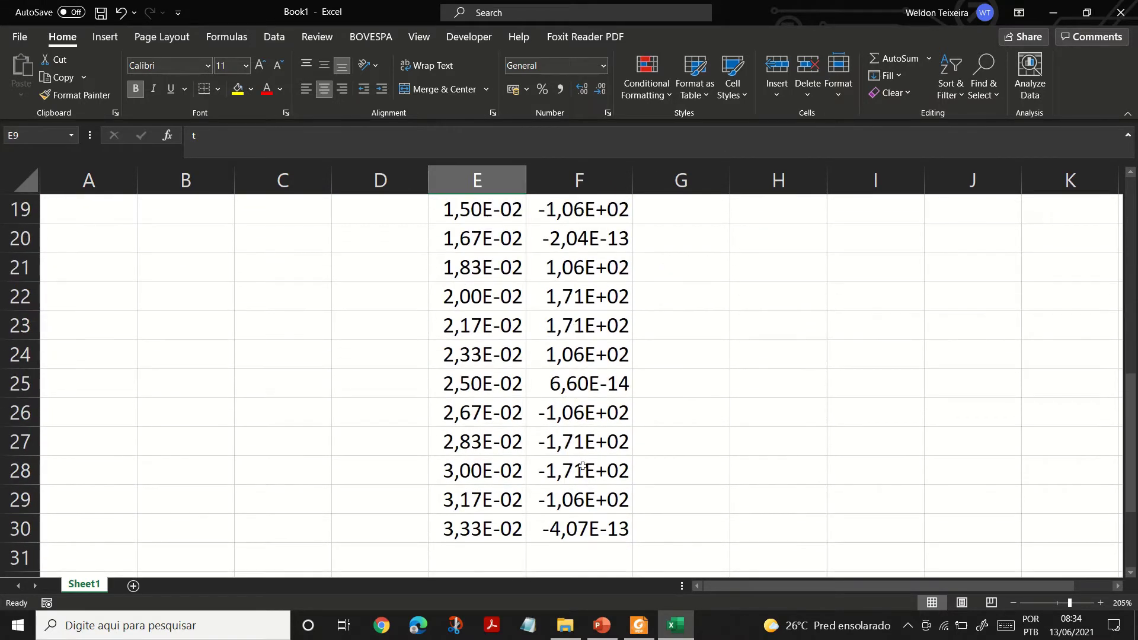
{"action": "left_click", "coordinate": [581, 536], "text": "shift"}
{"action": "scroll", "coordinate": [522, 355], "scroll_direction": "up", "scroll_amount": 6}
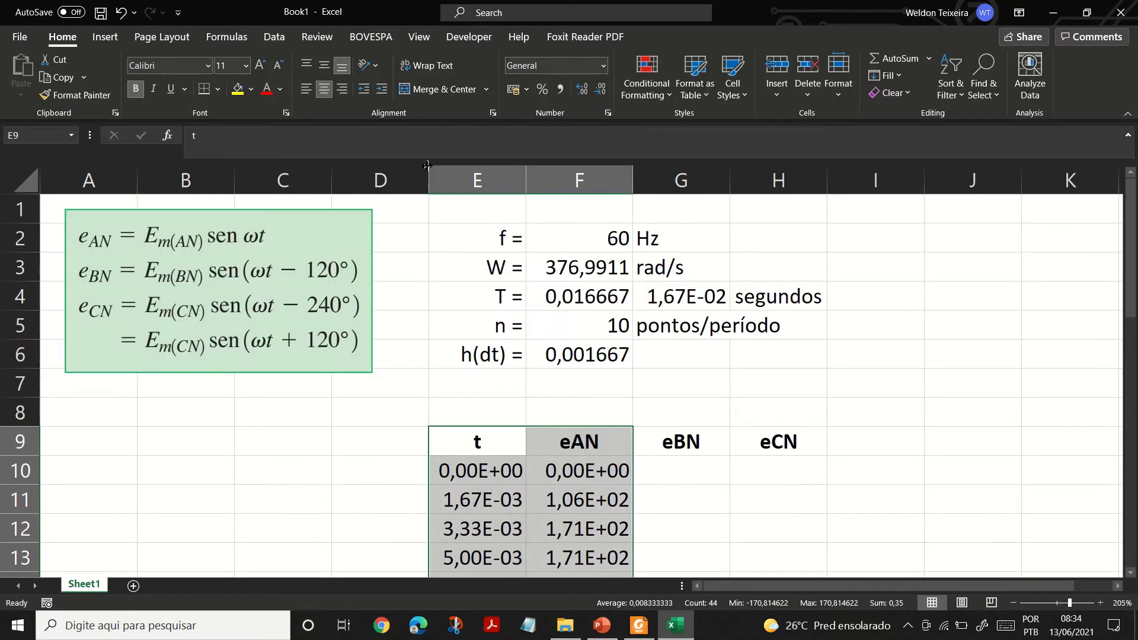
{"action": "left_click", "coordinate": [106, 37]}
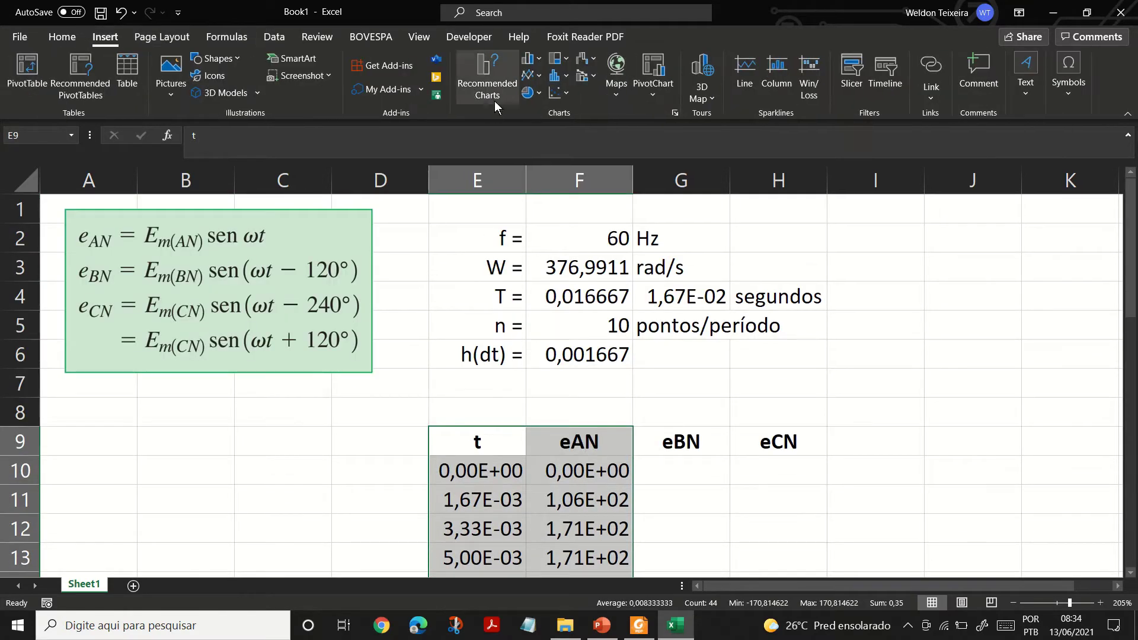
{"action": "left_click", "coordinate": [568, 92]}
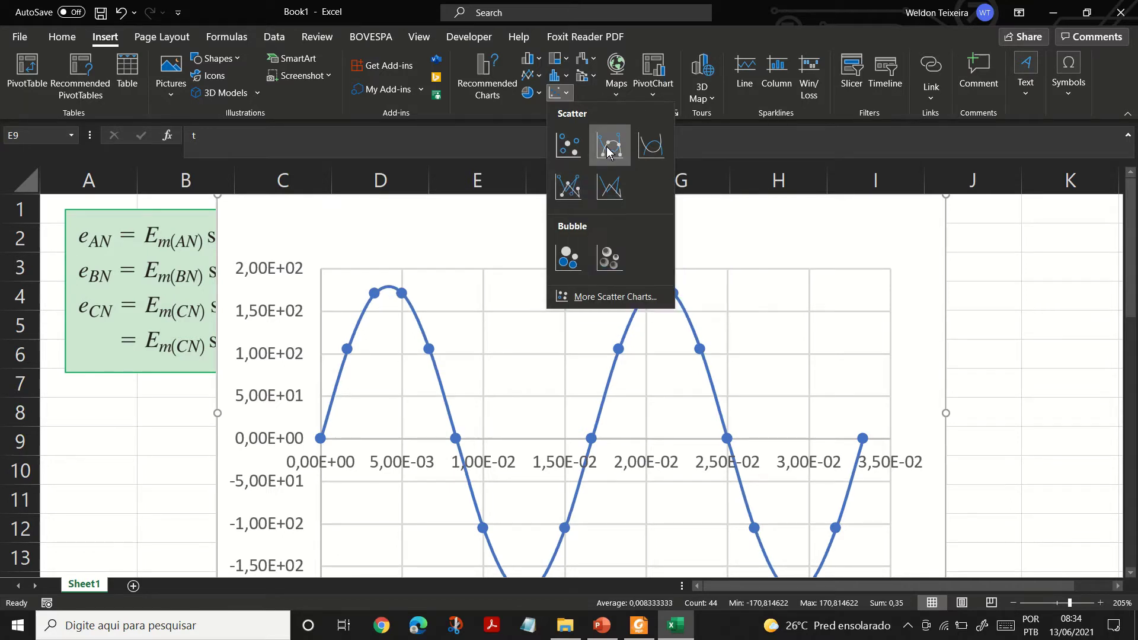
{"action": "left_click", "coordinate": [571, 186]}
Move the eAN chart off the data into the empty area beside the parameters and table, starting near row 2
{"action": "scroll", "coordinate": [413, 310], "scroll_direction": "down", "scroll_amount": 3}
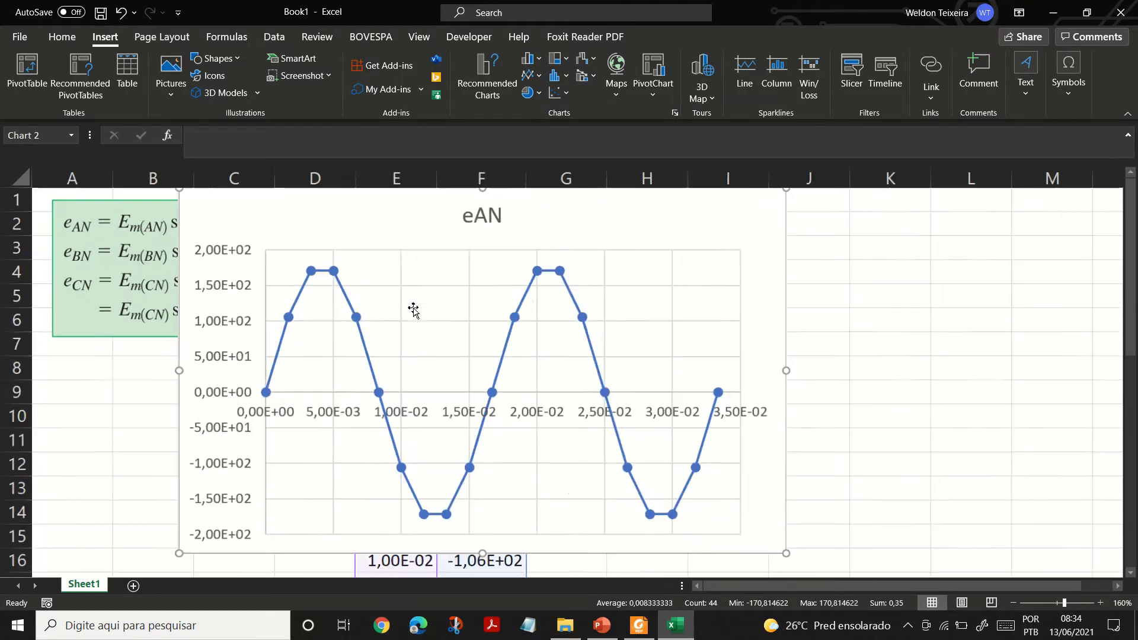
{"action": "scroll", "coordinate": [413, 309], "scroll_direction": "down", "scroll_amount": 3}
{"action": "left_click_drag", "start_coordinate": [213, 224], "coordinate": [622, 244]}
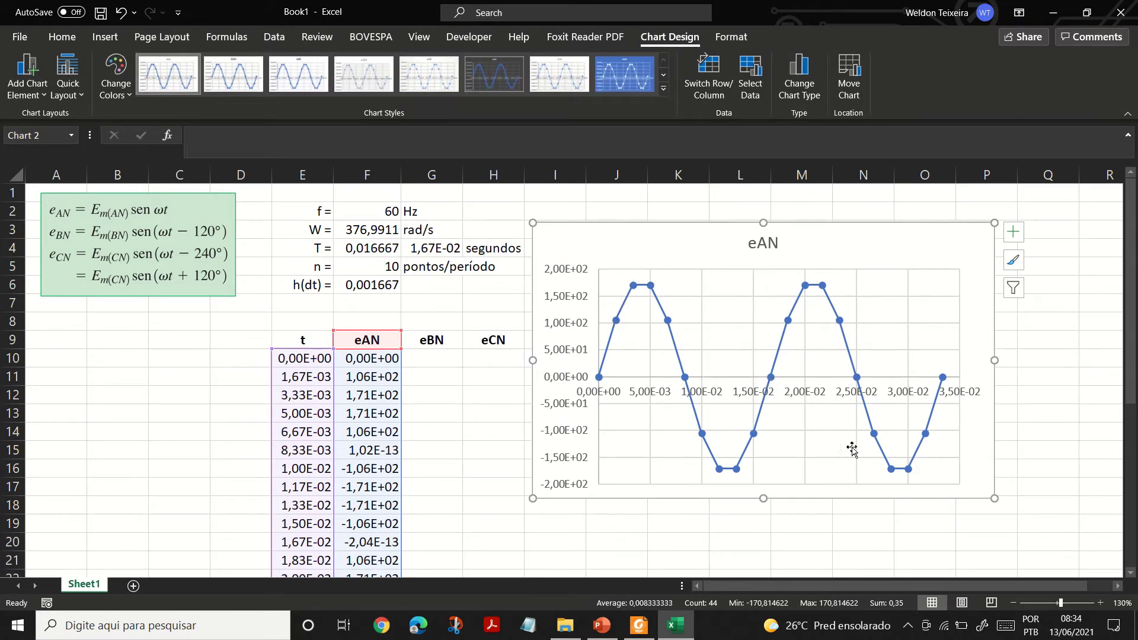
{"action": "scroll", "coordinate": [836, 404], "scroll_direction": "up", "scroll_amount": 3}
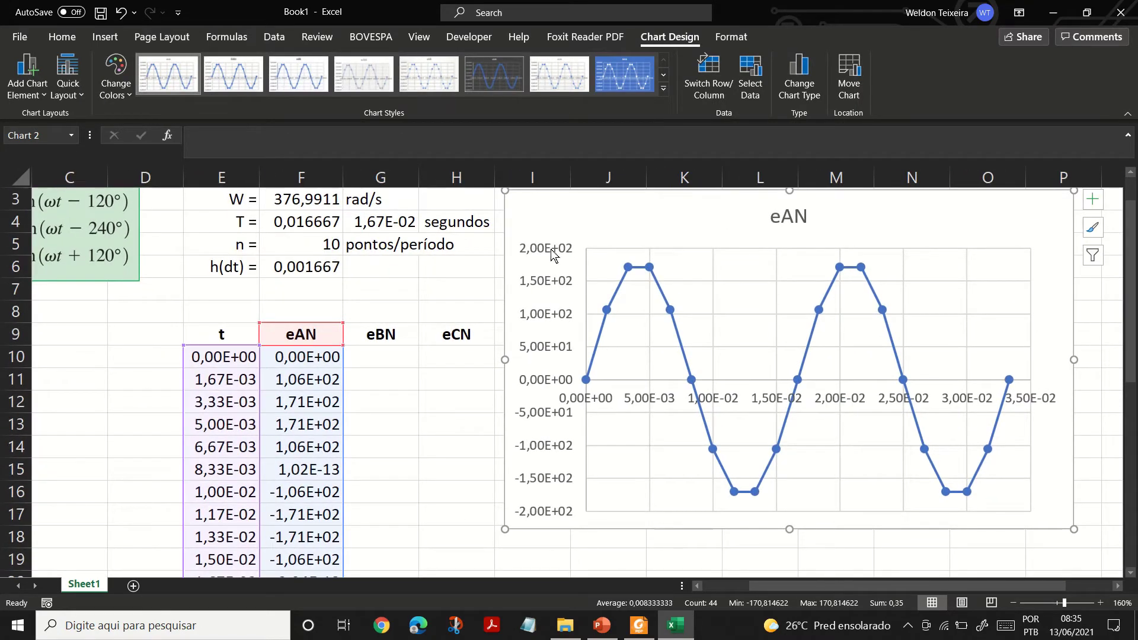
{"action": "left_click", "coordinate": [551, 254]}
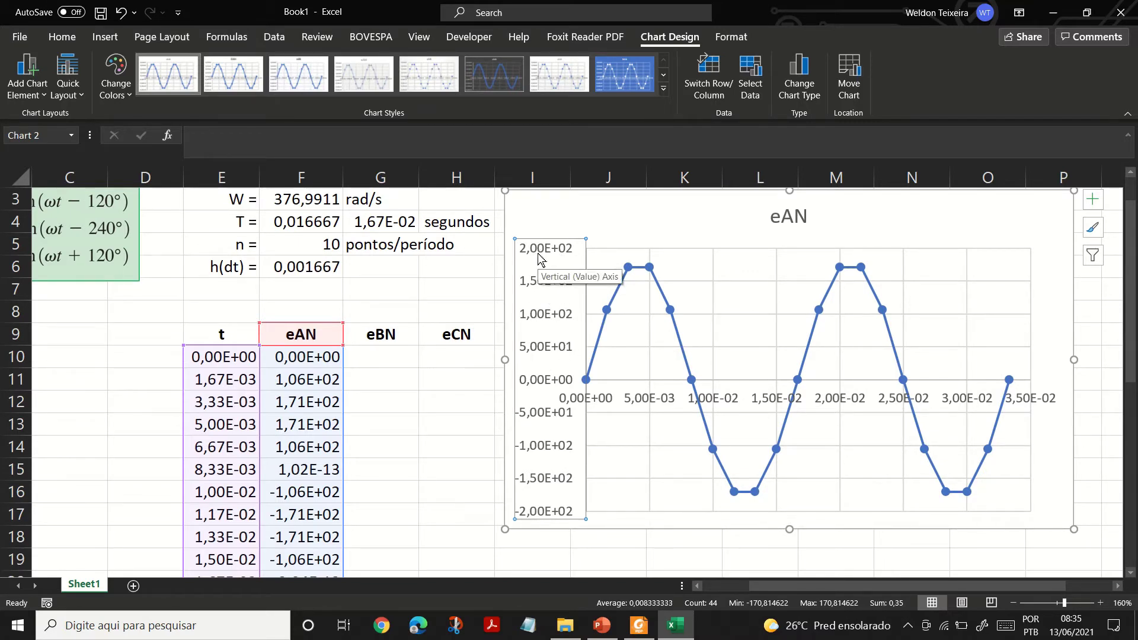
{"action": "left_click", "coordinate": [548, 490]}
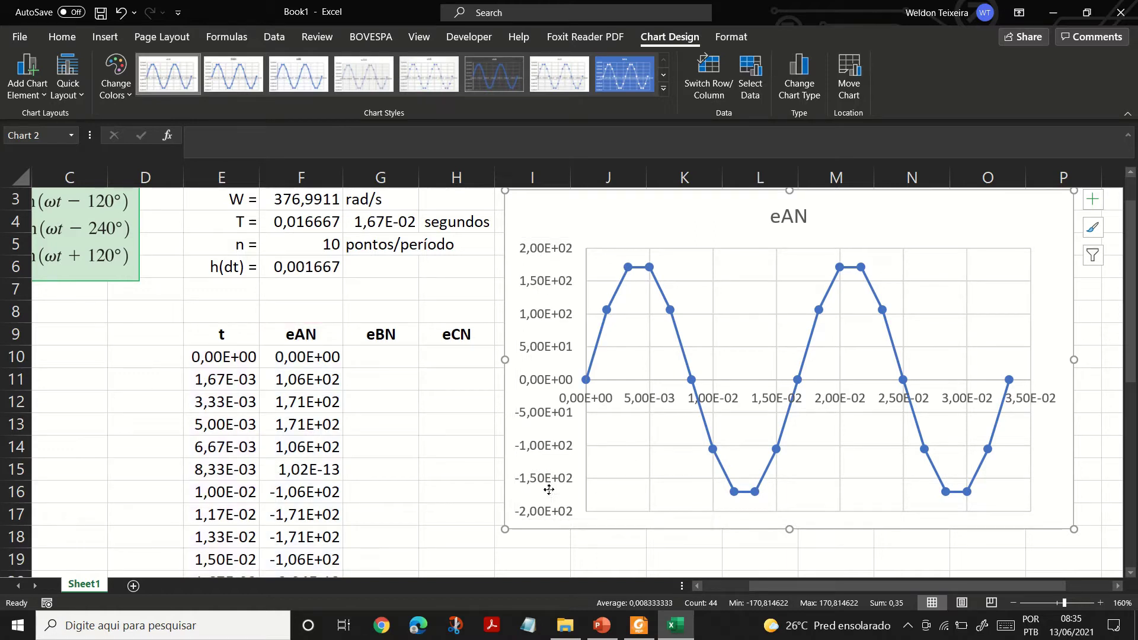
{"action": "left_click", "coordinate": [808, 355]}
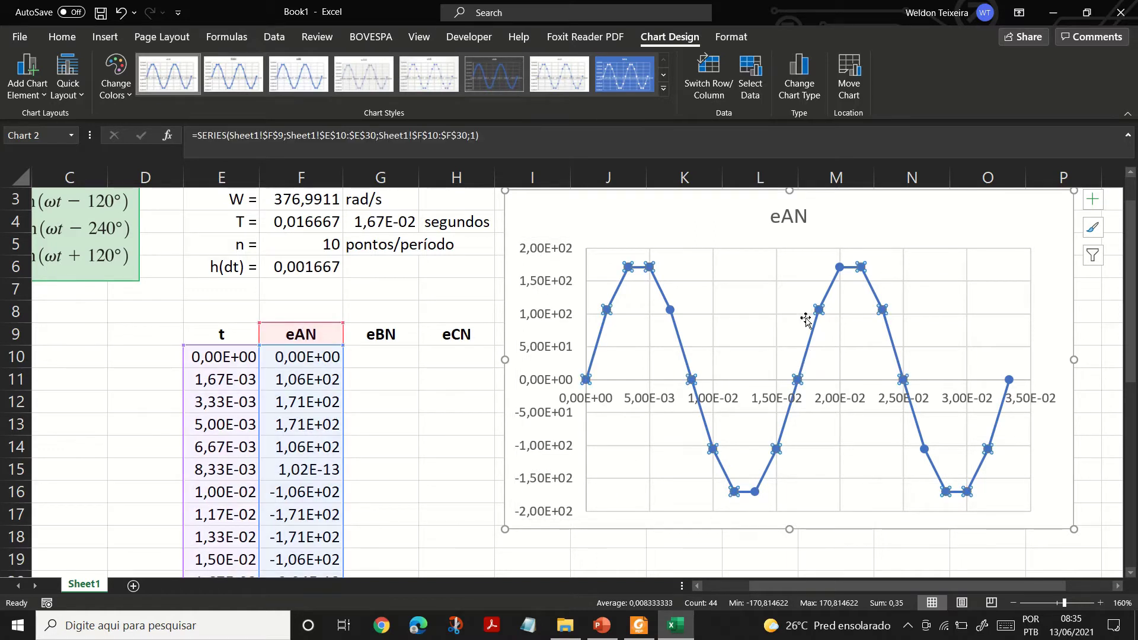
{"action": "left_click", "coordinate": [777, 220]}
{"action": "left_click", "coordinate": [777, 216]}
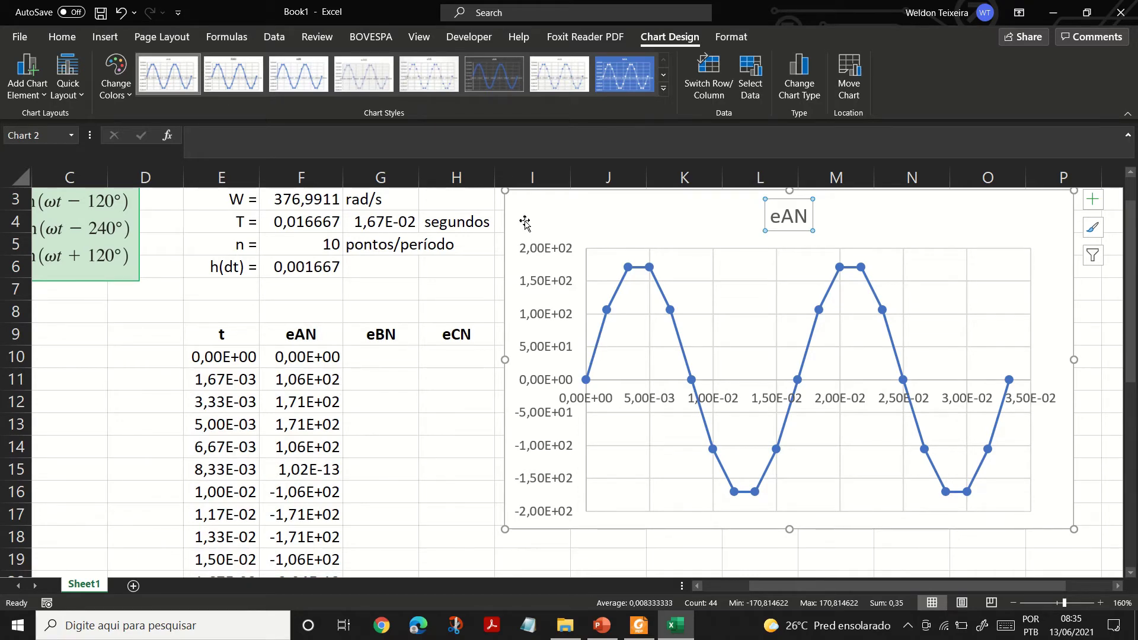
Move the eAN chart lower so it sits beside the voltage table, starting around row 7
{"action": "left_click_drag", "start_coordinate": [523, 219], "coordinate": [550, 318]}
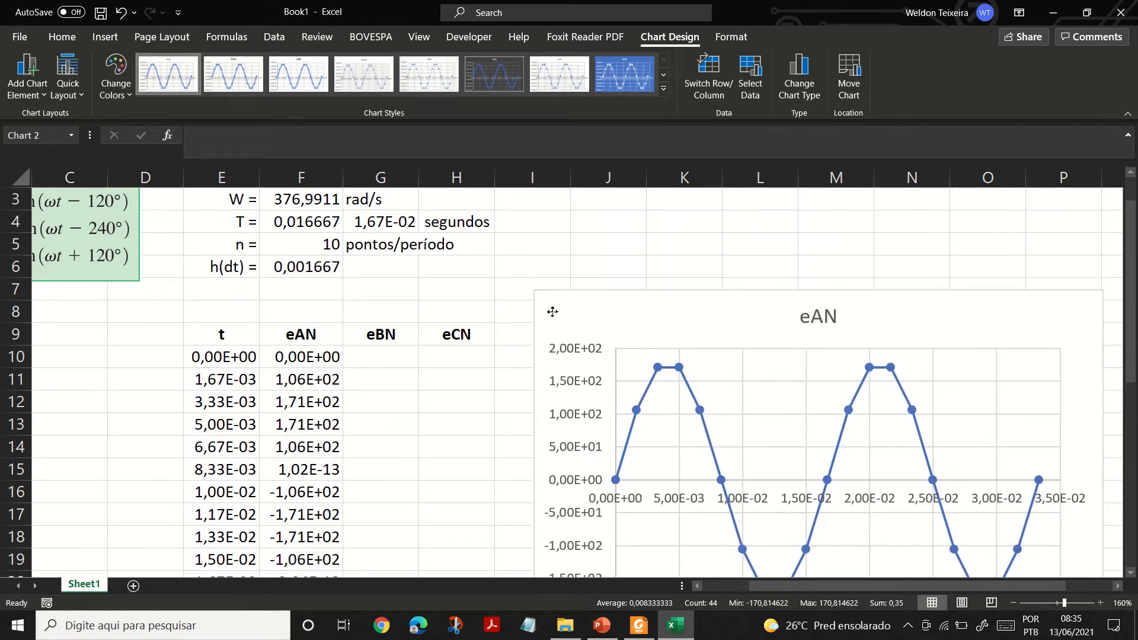
{"action": "left_click", "coordinate": [283, 267]}
{"action": "scroll", "coordinate": [371, 357], "scroll_direction": "down", "scroll_amount": 1}
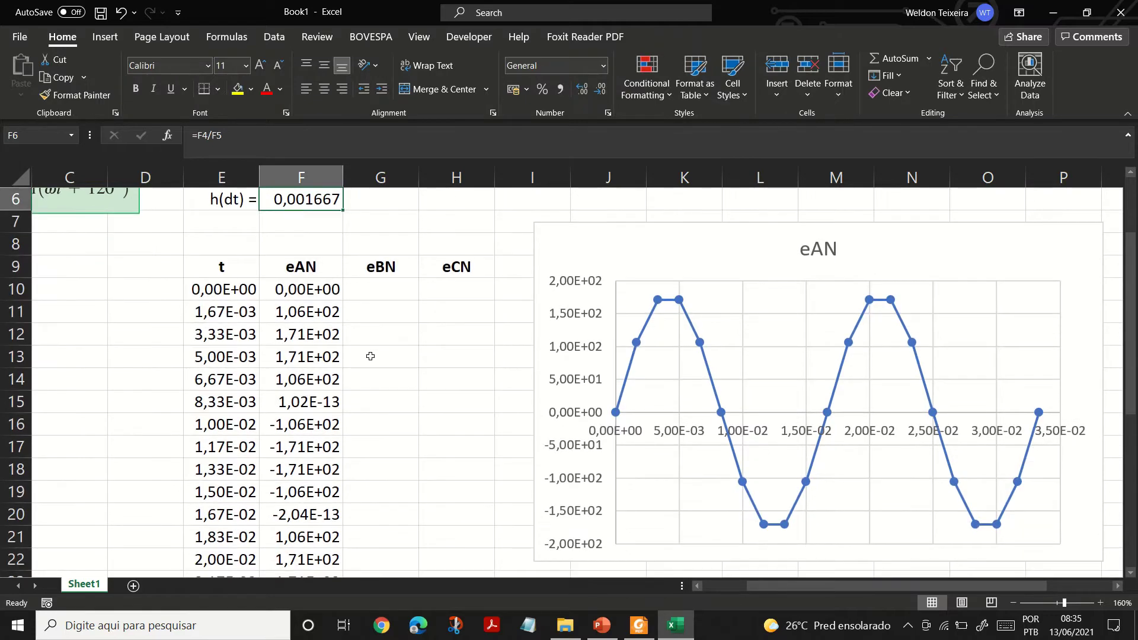
{"action": "scroll", "coordinate": [364, 365], "scroll_direction": "down", "scroll_amount": 1}
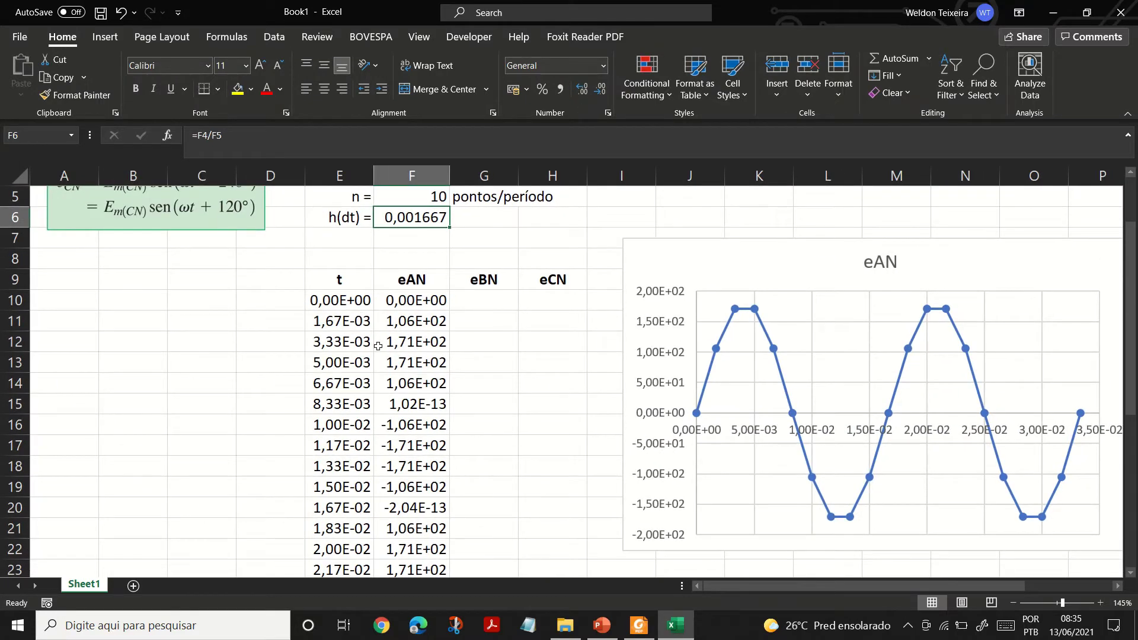
Make the parameter labels in E2:E6 bold
{"action": "scroll", "coordinate": [441, 368], "scroll_direction": "up", "scroll_amount": 2}
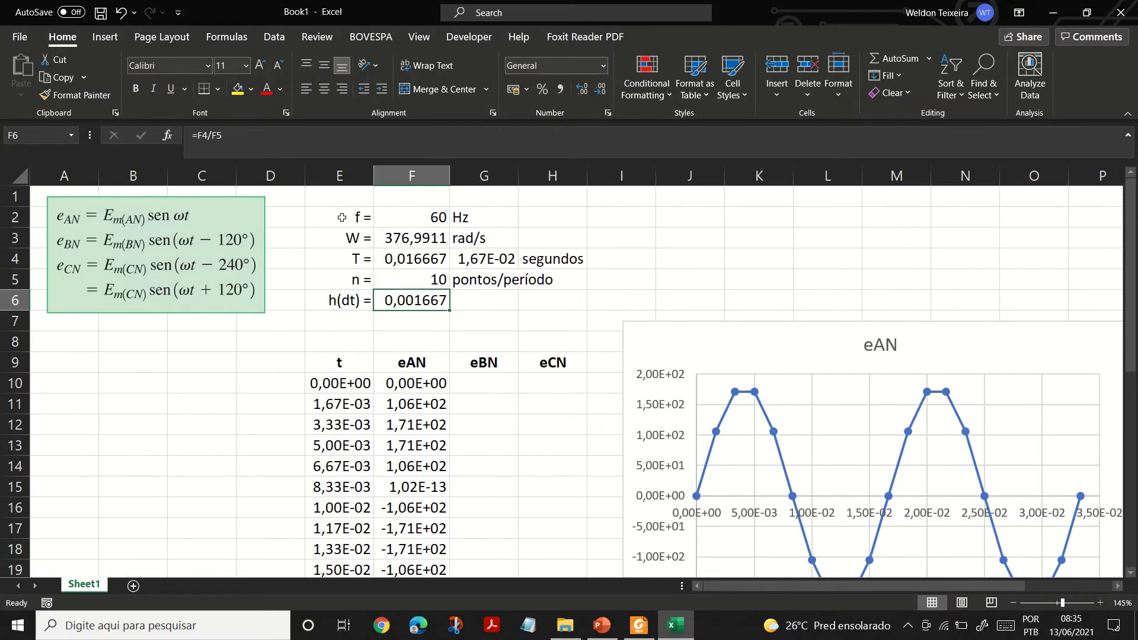
{"action": "left_click_drag", "start_coordinate": [342, 218], "coordinate": [339, 303]}
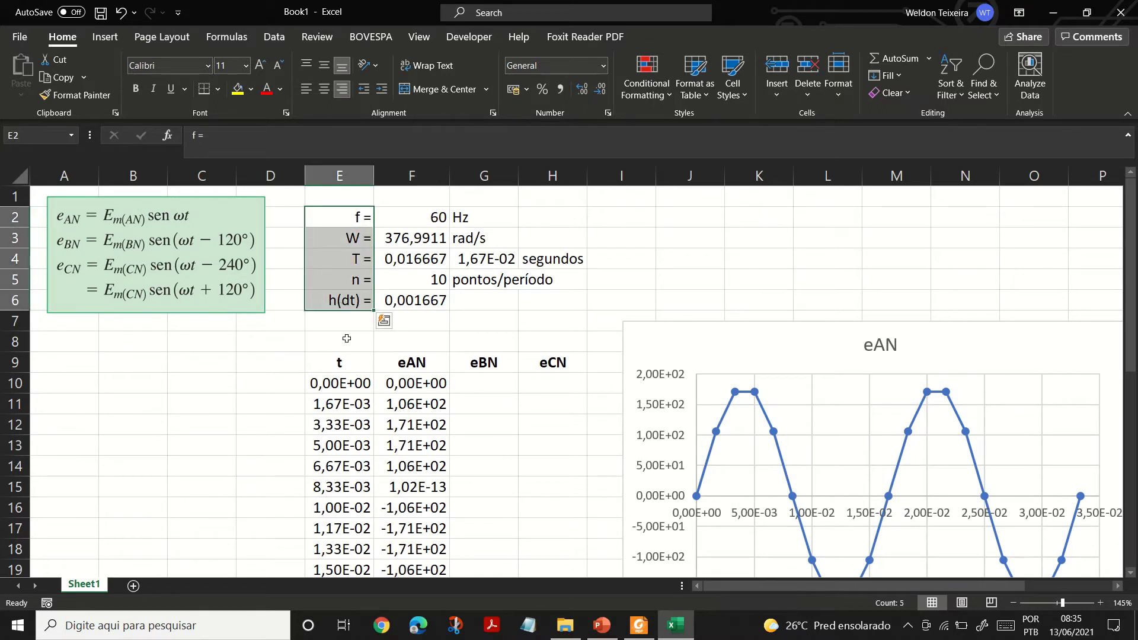
{"action": "key", "text": "ctrl+q"}
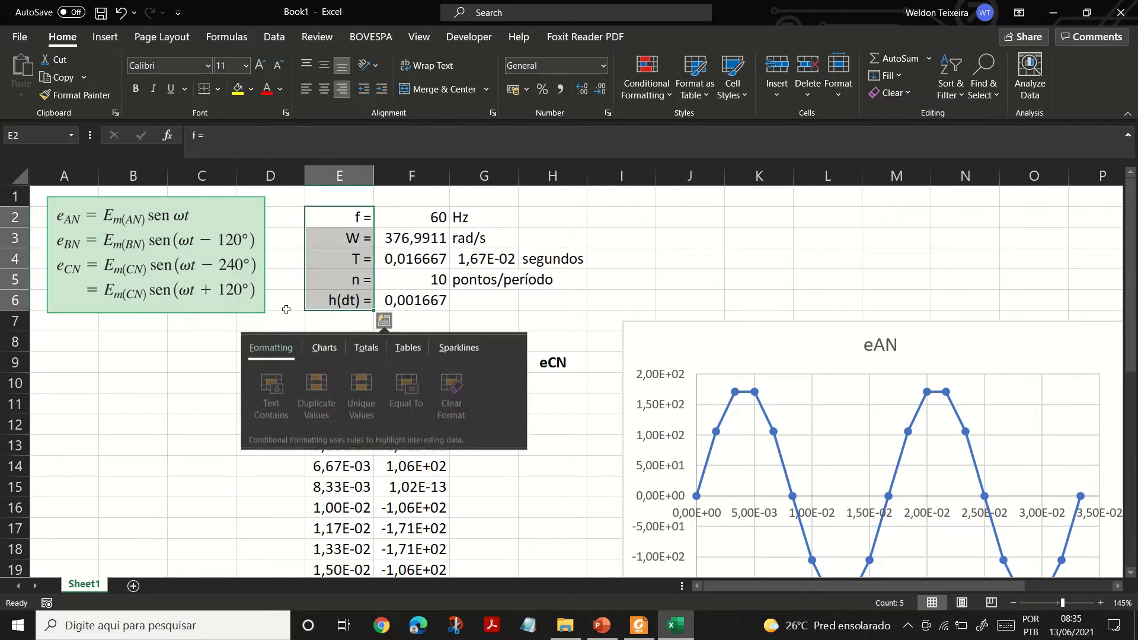
{"action": "key", "text": "ctrl+b"}
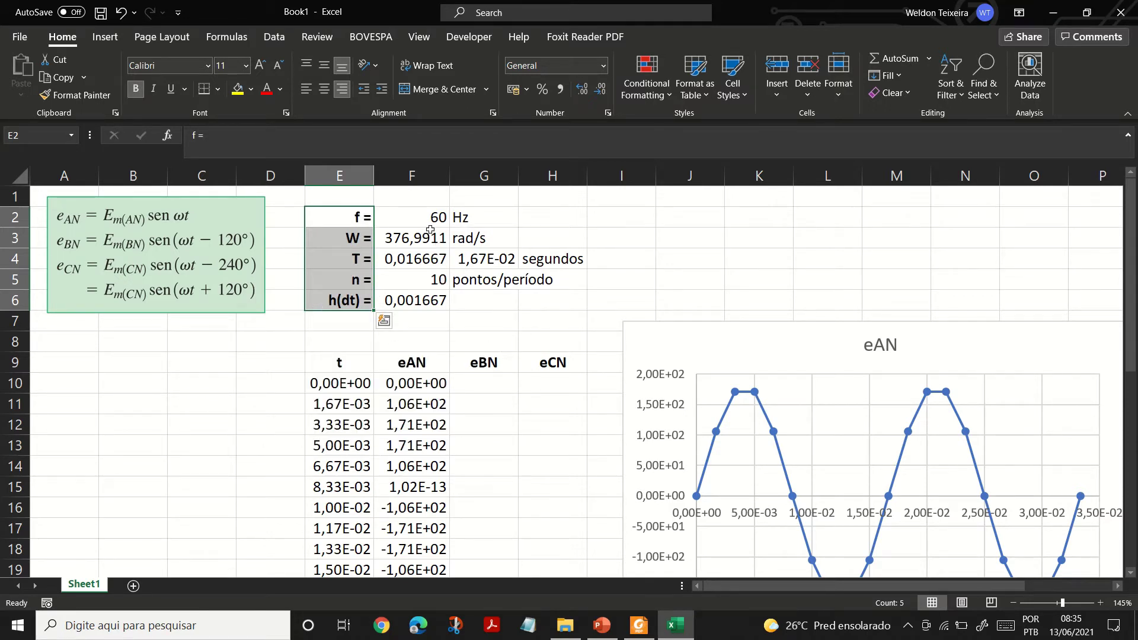
Autofit column F to its contents and narrow it slightly
{"action": "double_click", "coordinate": [445, 179]}
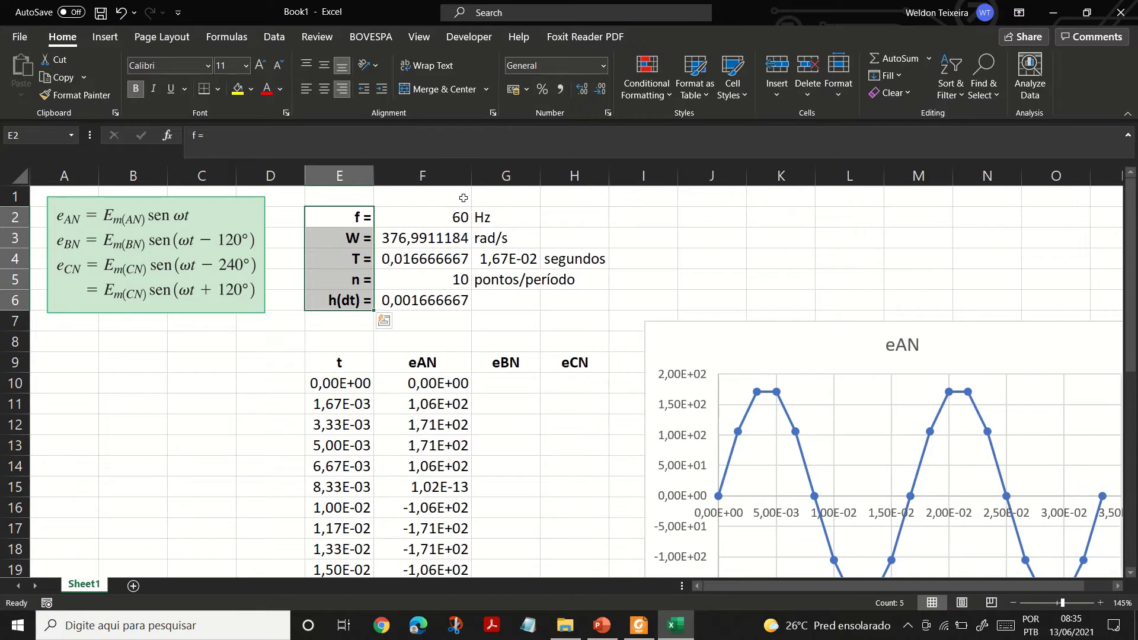
{"action": "mouse_move", "coordinate": [470, 179]}
{"action": "left_mouse_down"}
{"action": "mouse_move", "coordinate": [440, 180]}
{"action": "mouse_move", "coordinate": [463, 179]}
{"action": "left_mouse_up"}
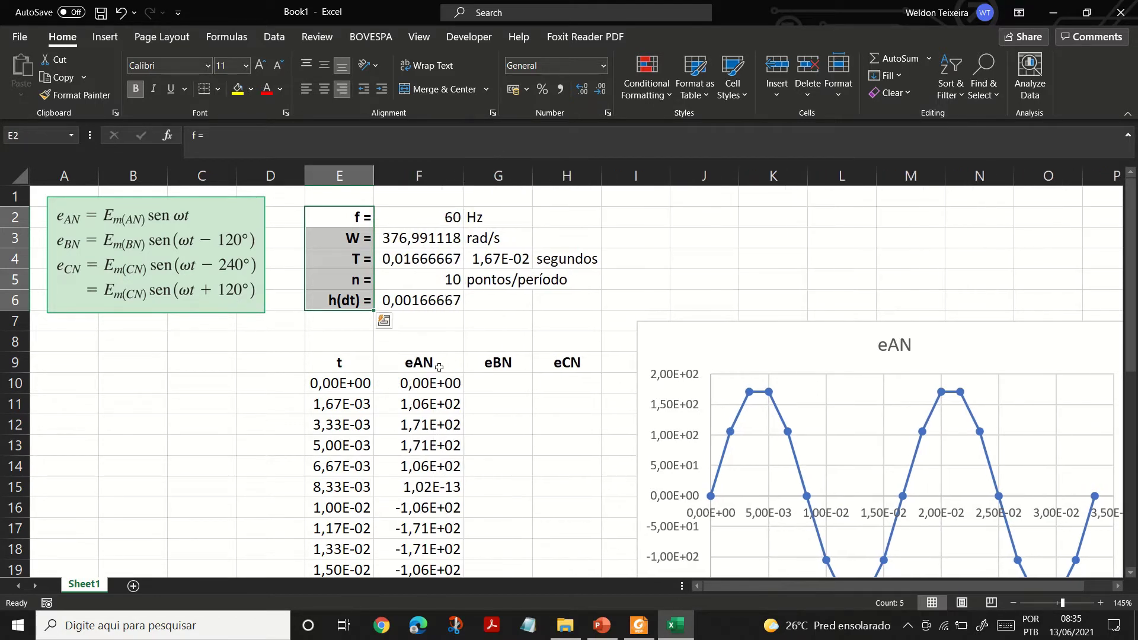
{"action": "left_click", "coordinate": [680, 323]}
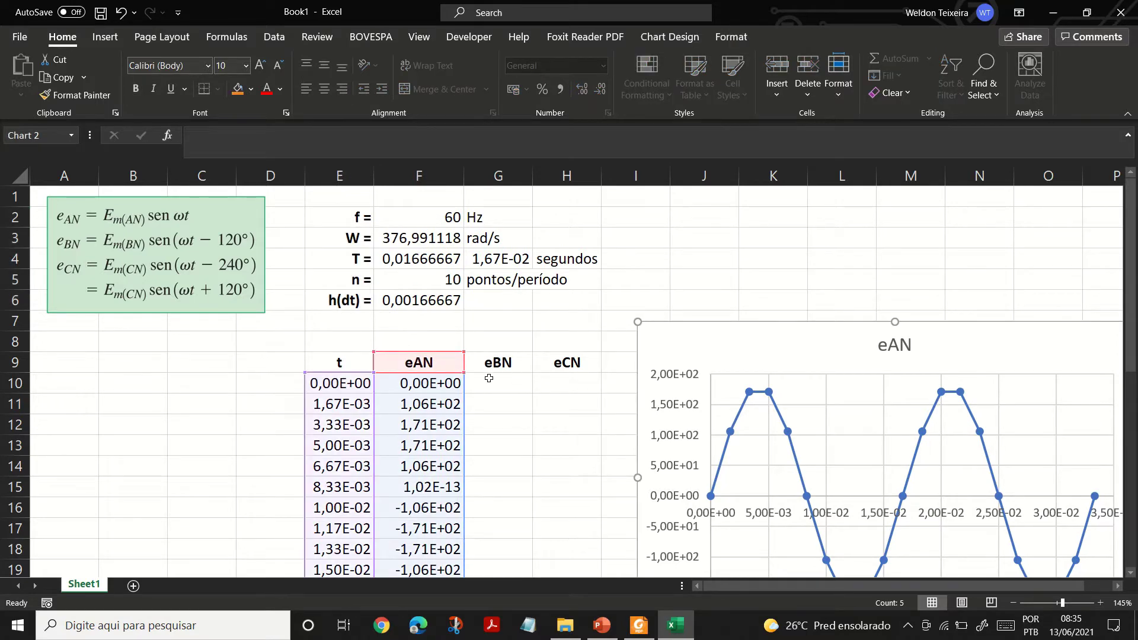
{"action": "scroll", "coordinate": [515, 355], "scroll_direction": "down", "scroll_amount": 3}
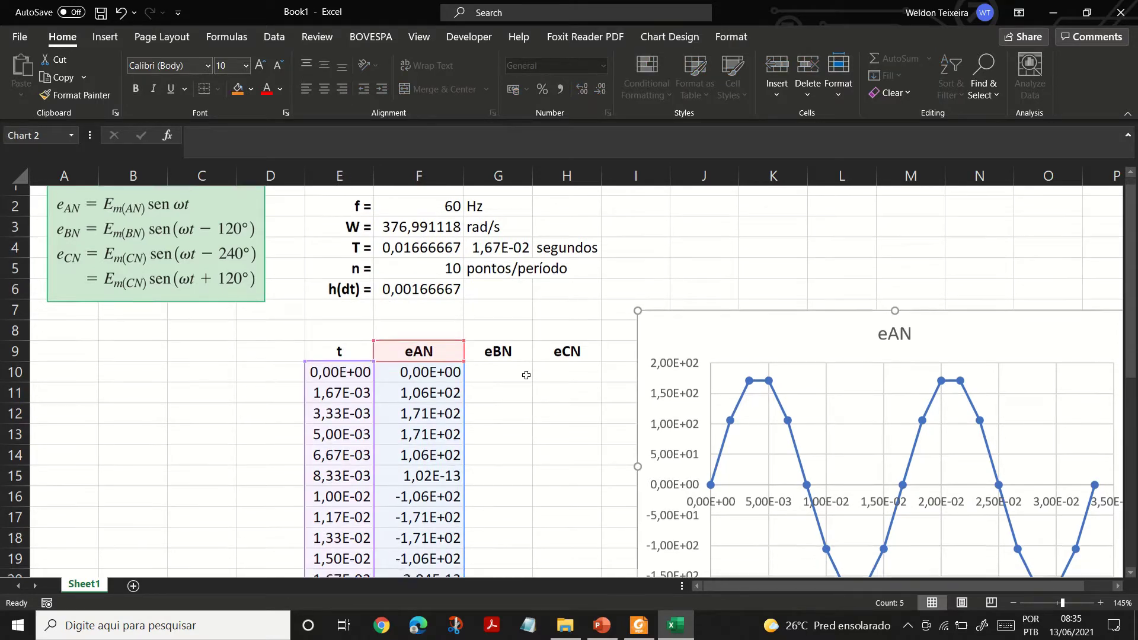
{"action": "scroll", "coordinate": [811, 455], "scroll_direction": "down", "scroll_amount": 1}
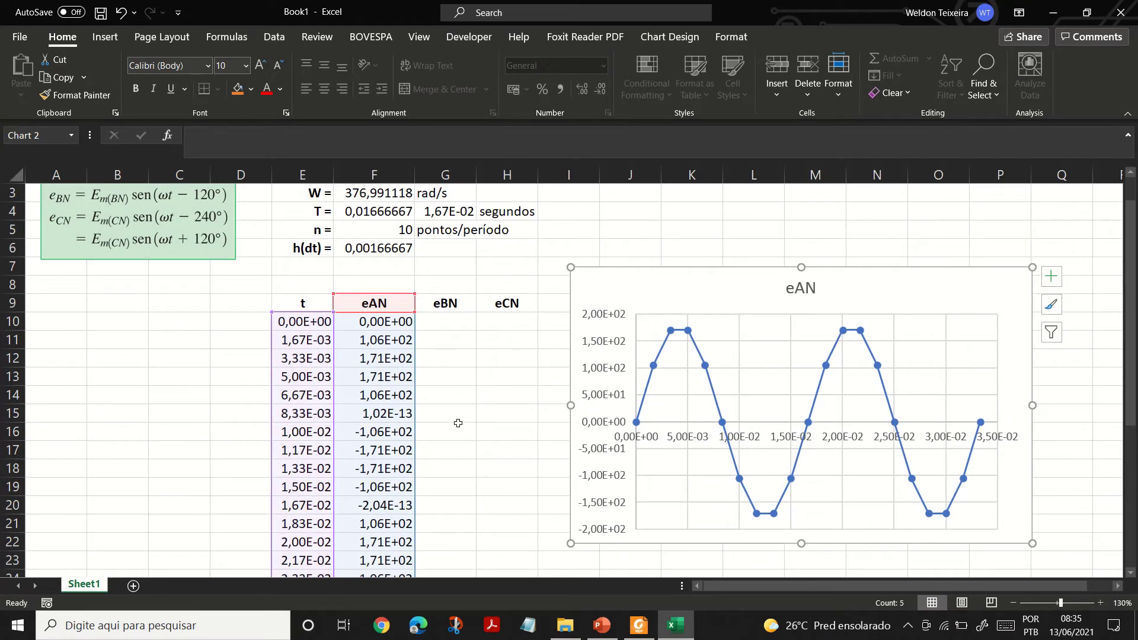
Start the eBN formula in G10 with the peak amplitude and sine function, =127*sqrt(2)*sin(
{"action": "left_click", "coordinate": [382, 342]}
{"action": "scroll", "coordinate": [387, 345], "scroll_direction": "up", "scroll_amount": 1}
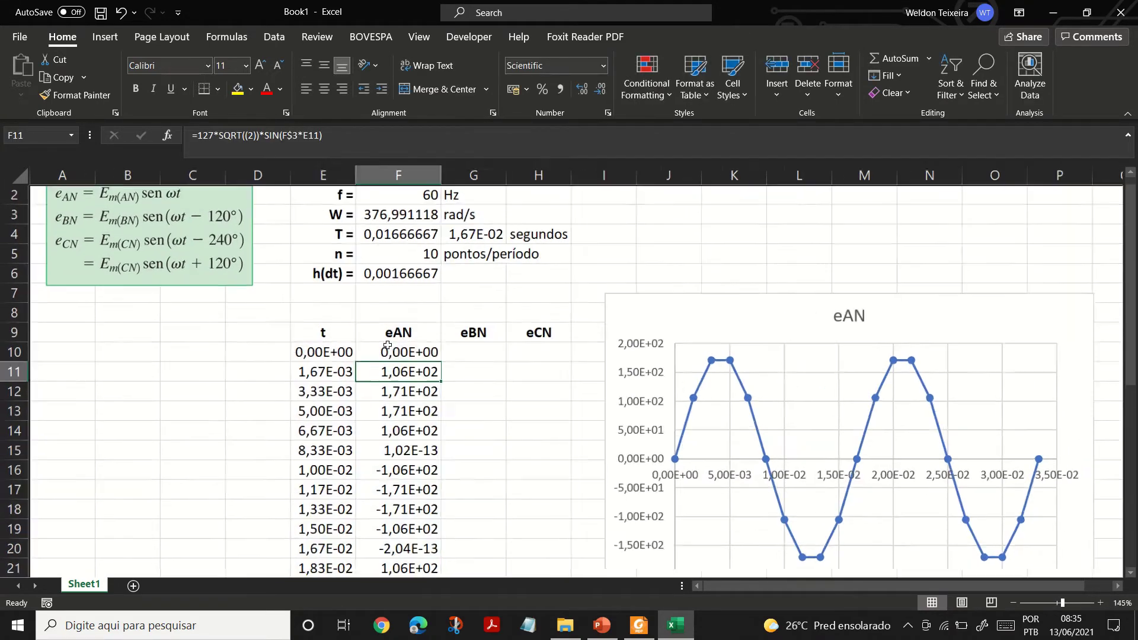
{"action": "left_click", "coordinate": [478, 367]}
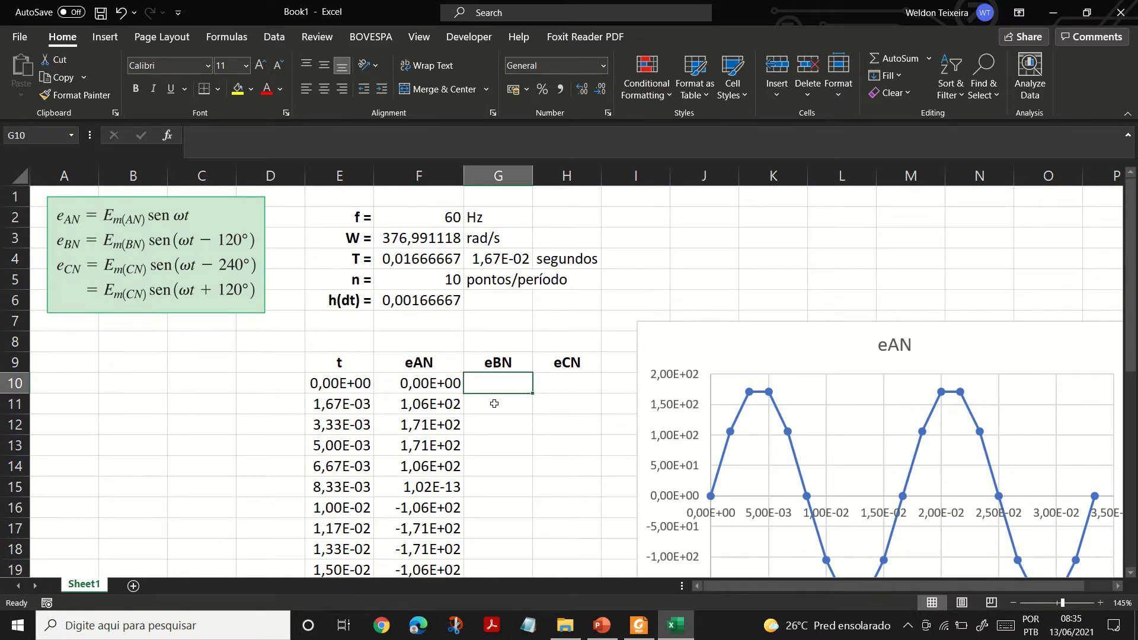
{"action": "key", "text": "Left"}
{"action": "key", "text": "Right"}
{"action": "type", "text": "=12"}
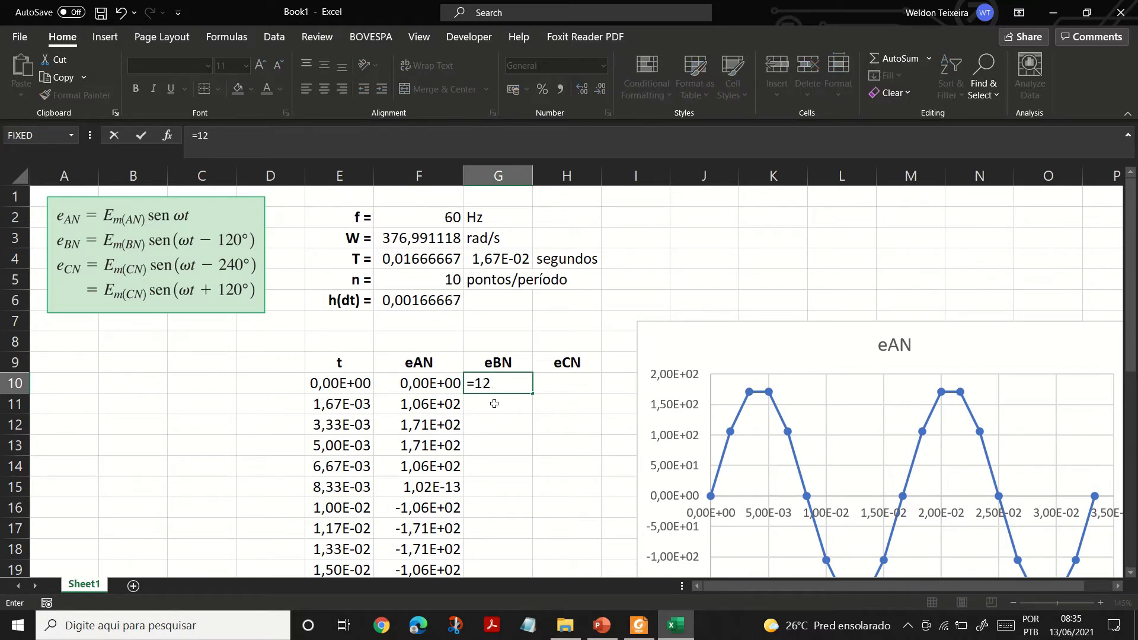
{"action": "type", "text": "7*s"}
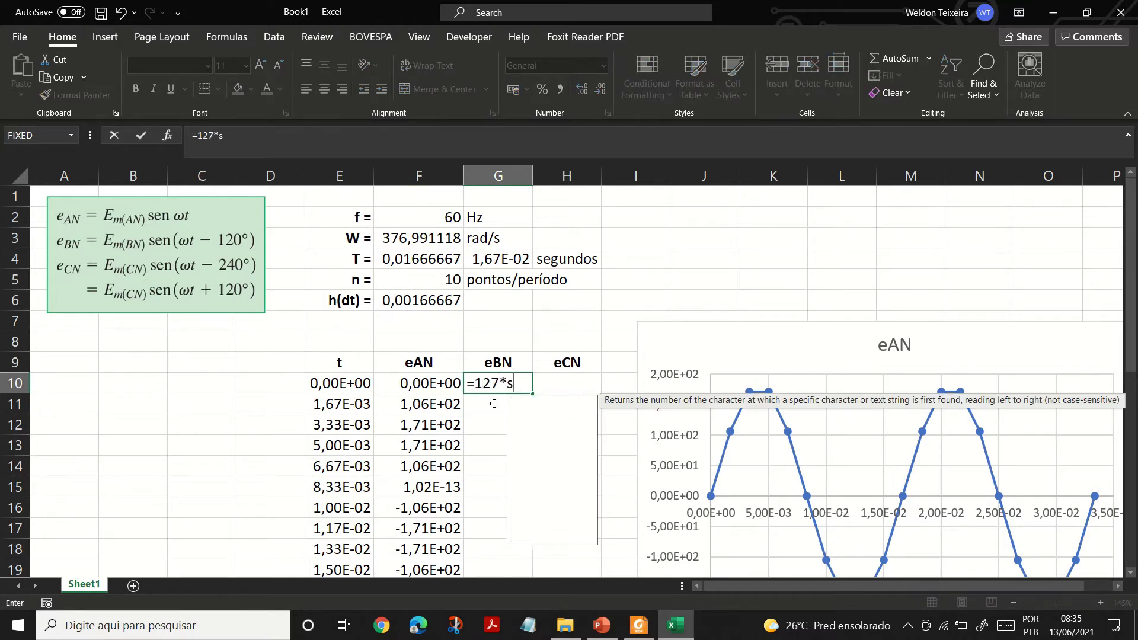
{"action": "type", "text": "qrt("}
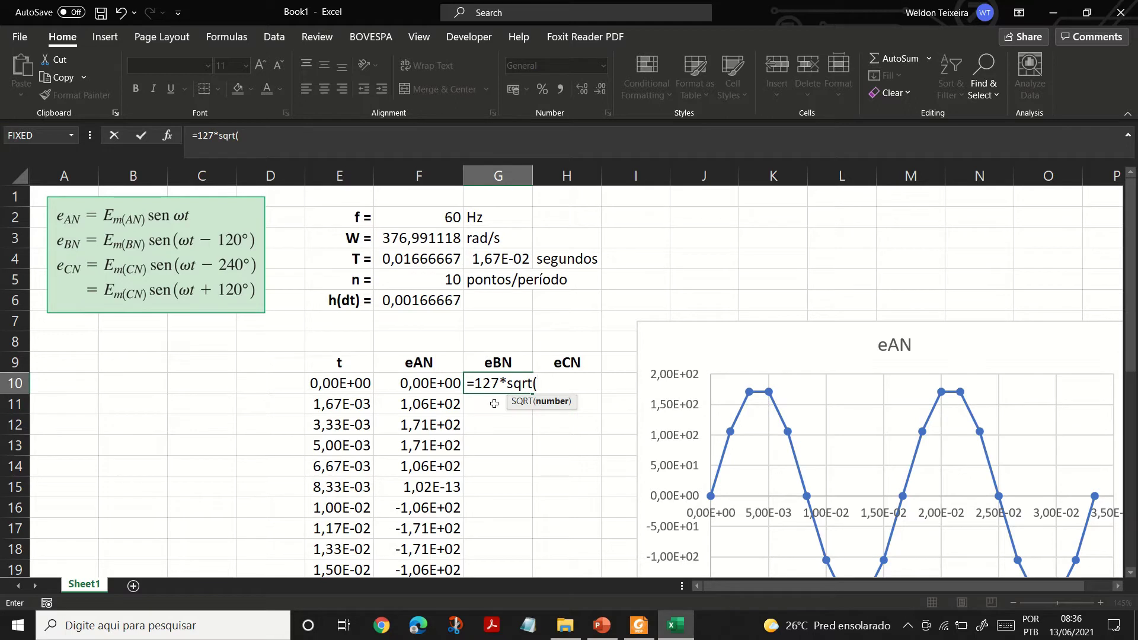
{"action": "type", "text": "2)*sin("}
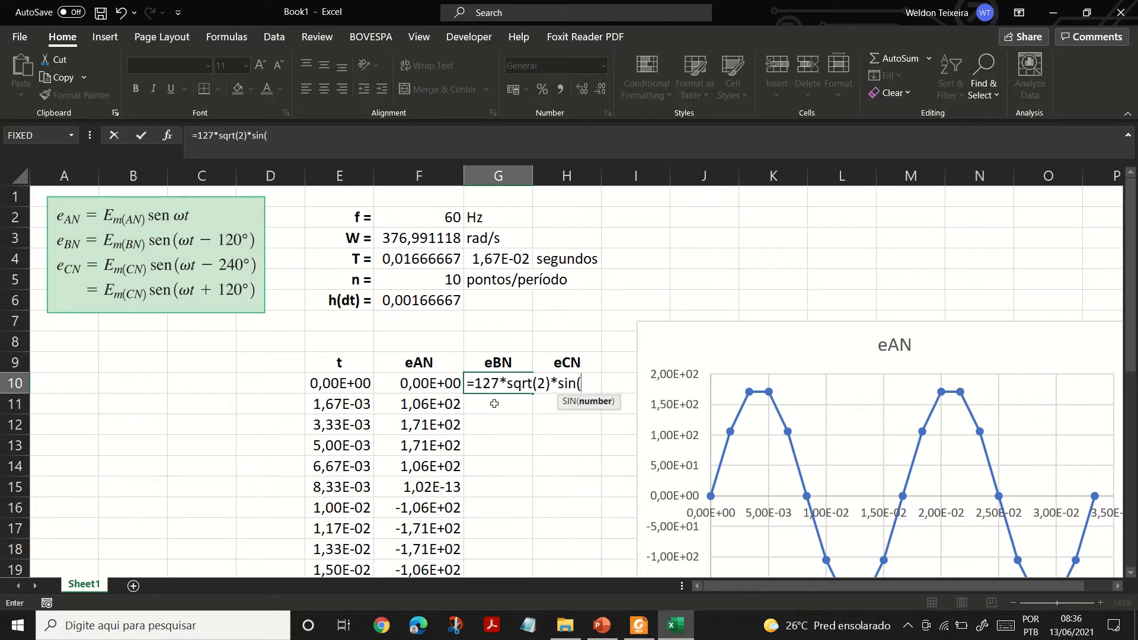
Complete the G10 formula as =127*sqrt(2)*sin(F3*E10), accepting the suggested correction, and shift the eAN chart right to start in column J
{"action": "left_click", "coordinate": [396, 236]}
{"action": "type", "text": "*"}
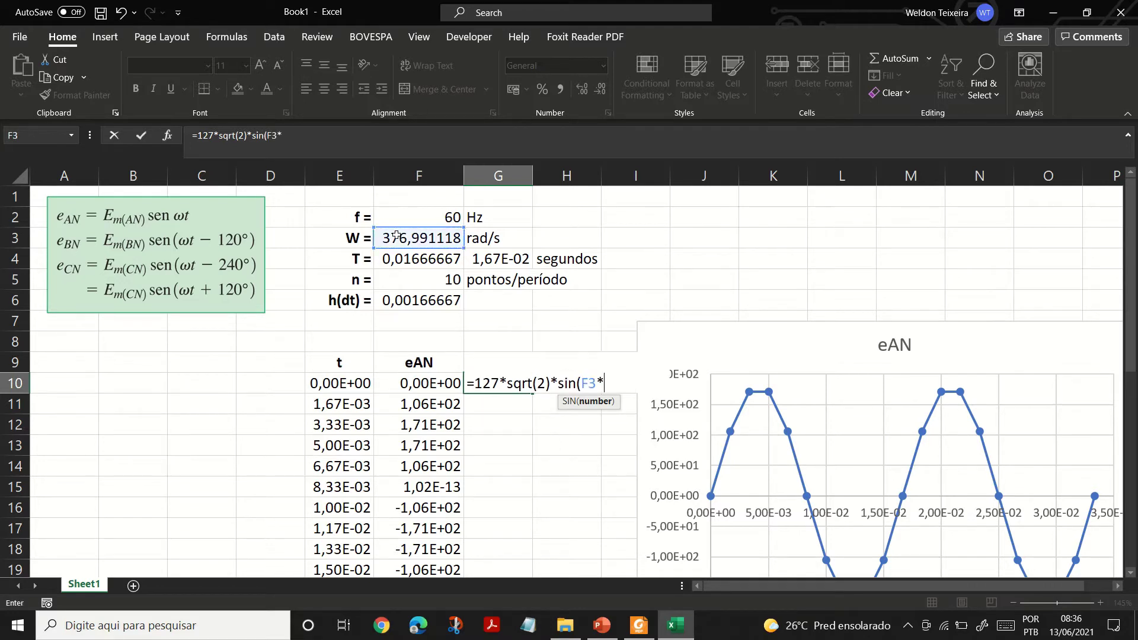
{"action": "left_click", "coordinate": [343, 389]}
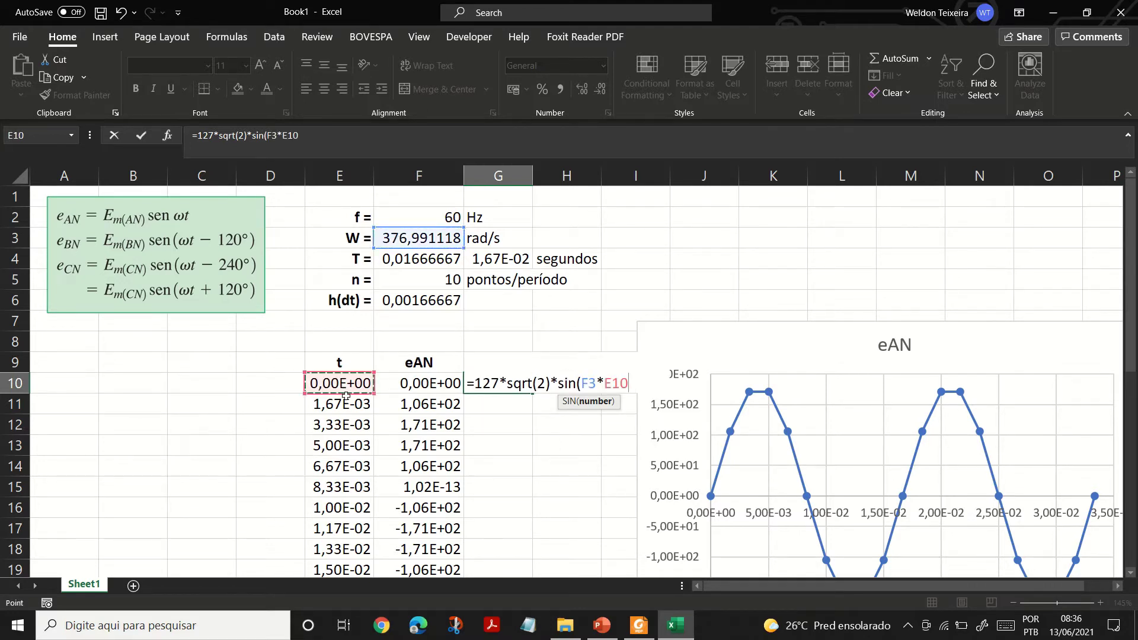
{"action": "type", "text": "+"}
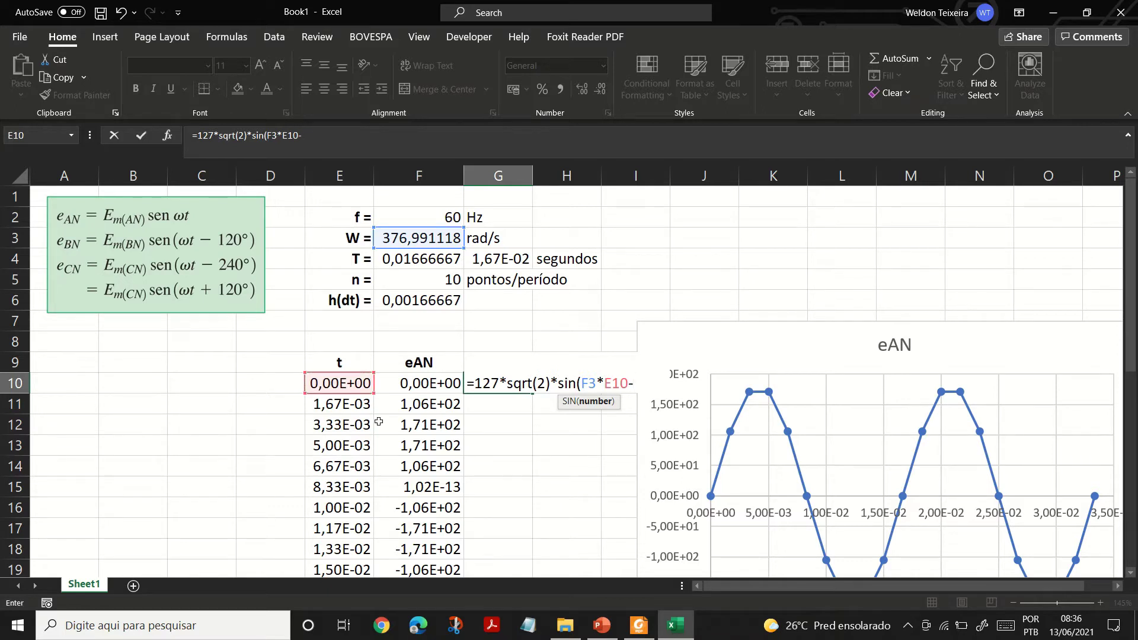
{"action": "key", "text": "Return"}
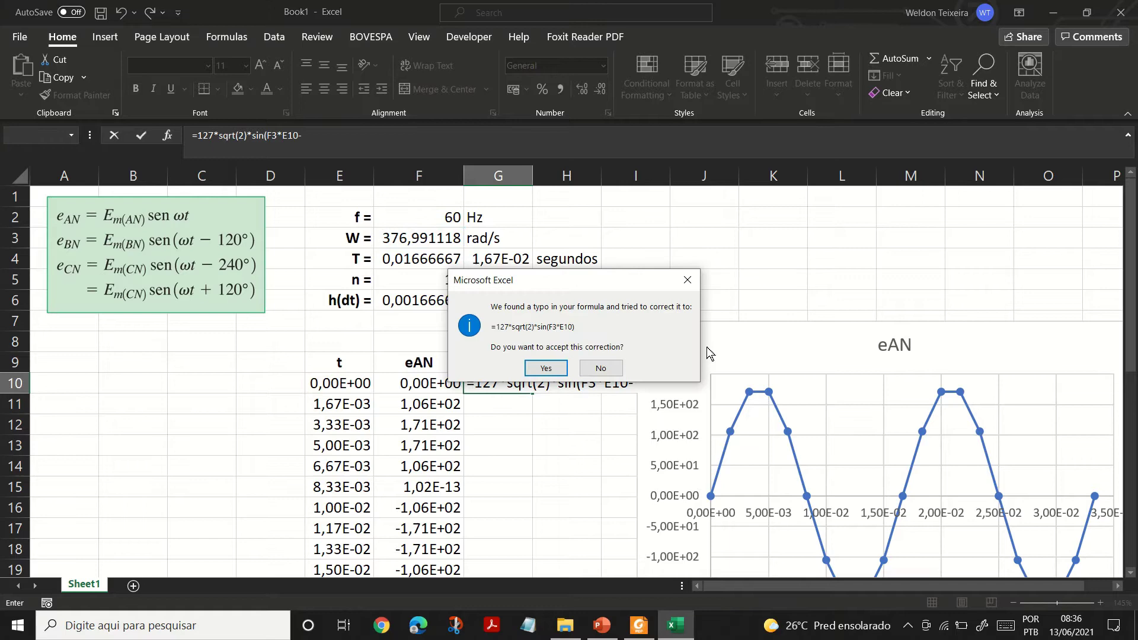
{"action": "left_click", "coordinate": [546, 368]}
{"action": "left_click_drag", "start_coordinate": [661, 340], "coordinate": [740, 332]}
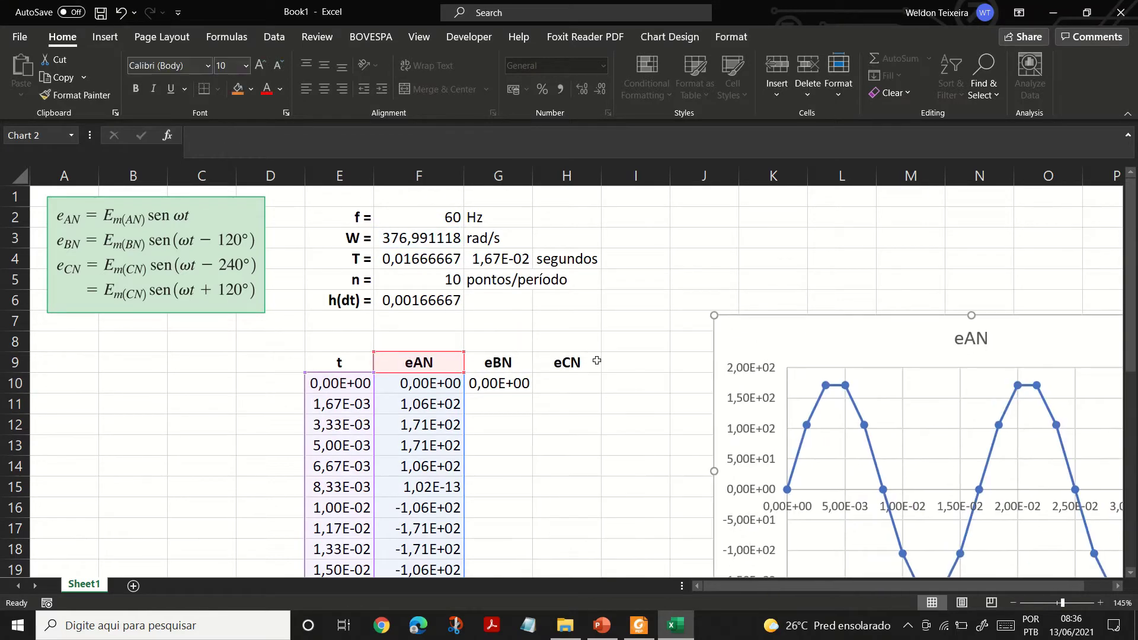
{"action": "double_click", "coordinate": [521, 386]}
{"action": "left_click", "coordinate": [641, 383]}
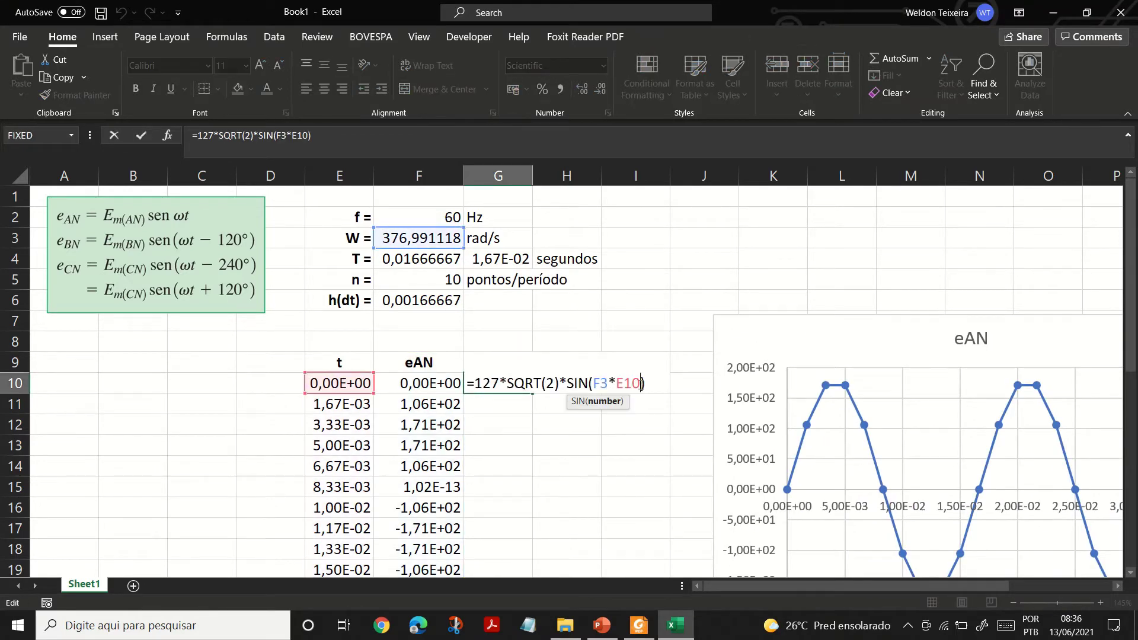
{"action": "type", "text": "-"}
{"action": "key", "text": "Escape"}
Add the phase shift -120*pi()/180 inside the sine of the eBN formula in G10
{"action": "scroll", "coordinate": [559, 415], "scroll_direction": "up", "scroll_amount": 3, "text": "ctrl"}
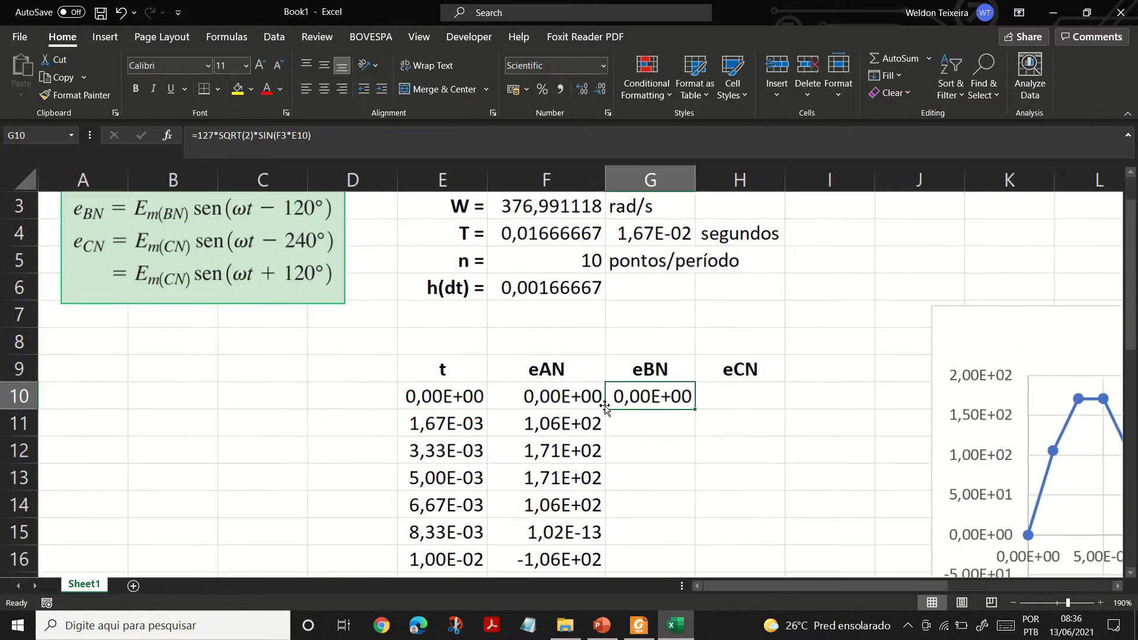
{"action": "key", "text": "F2"}
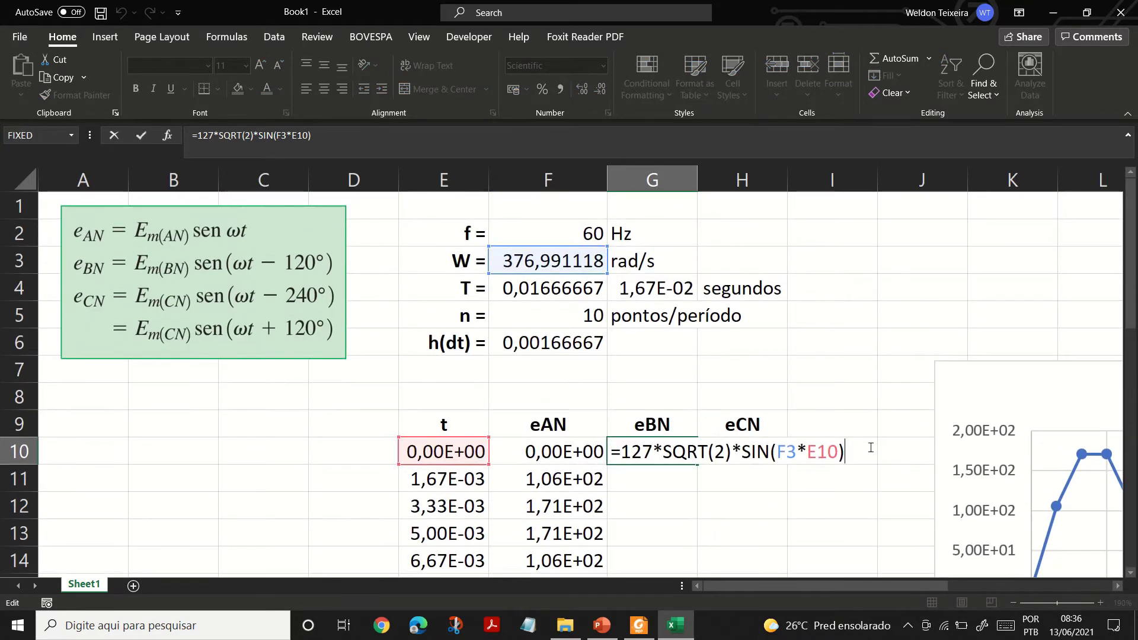
{"action": "key", "text": "Left"}
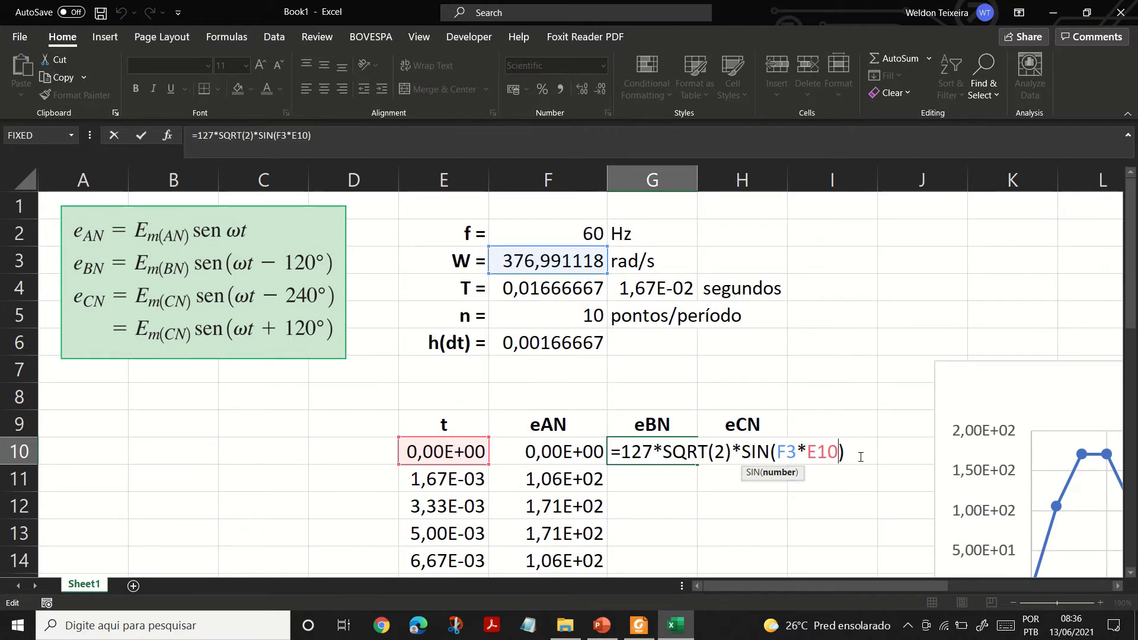
{"action": "type", "text": "-"}
{"action": "type", "text": "1"}
{"action": "type", "text": "20*p"}
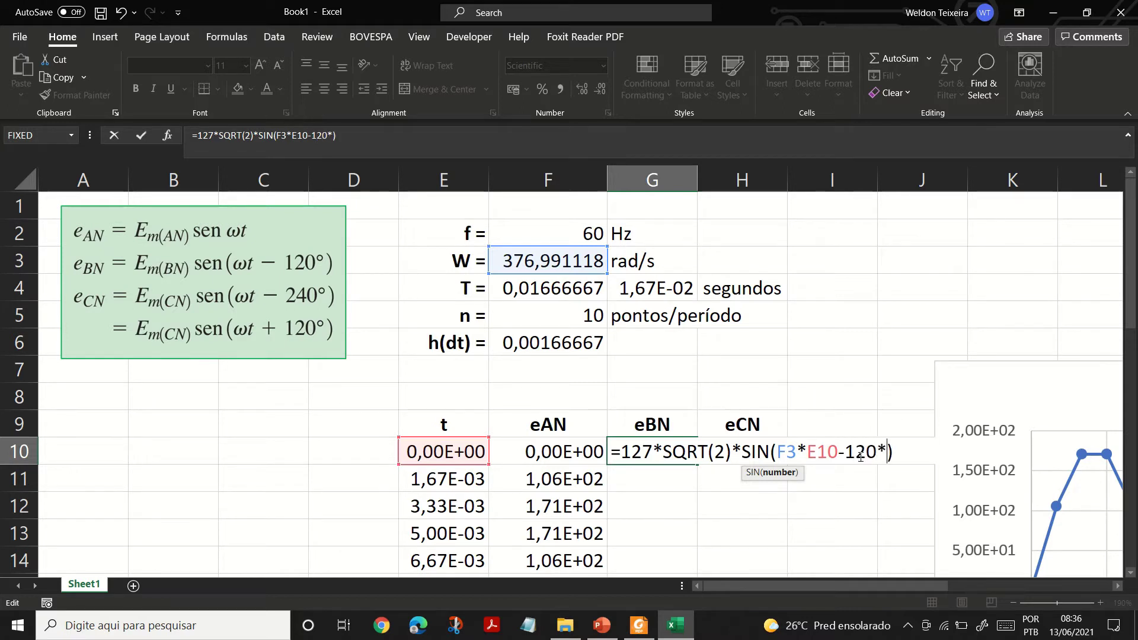
{"action": "type", "text": "i()/180"}
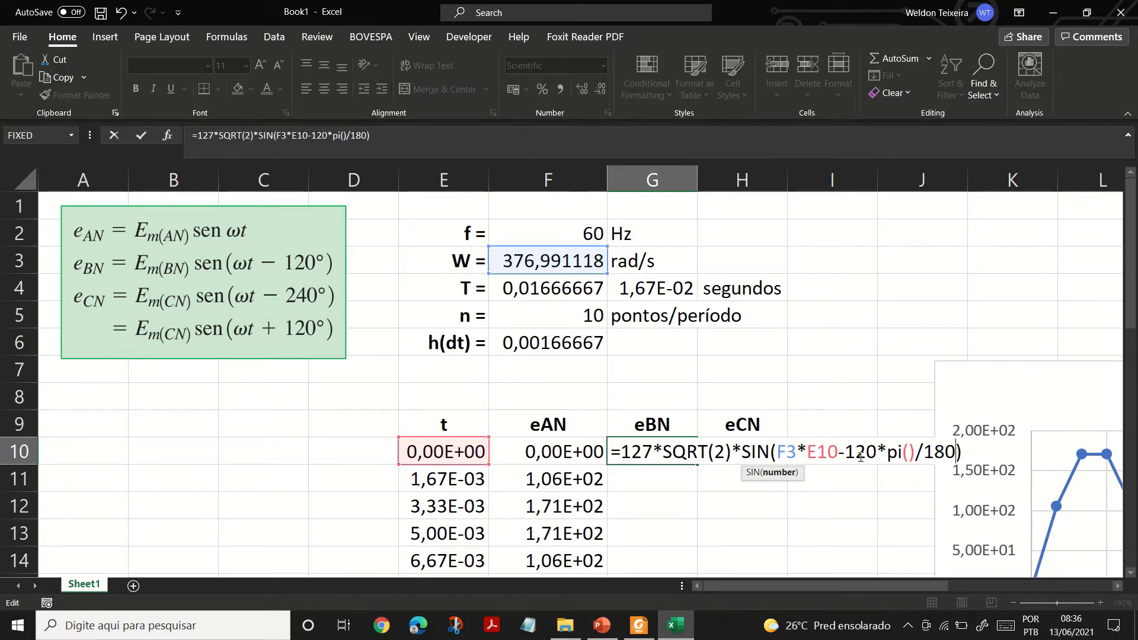
{"action": "key", "text": "Return"}
Fill the eBN formula from G10 down to G30
{"action": "left_click", "coordinate": [657, 456]}
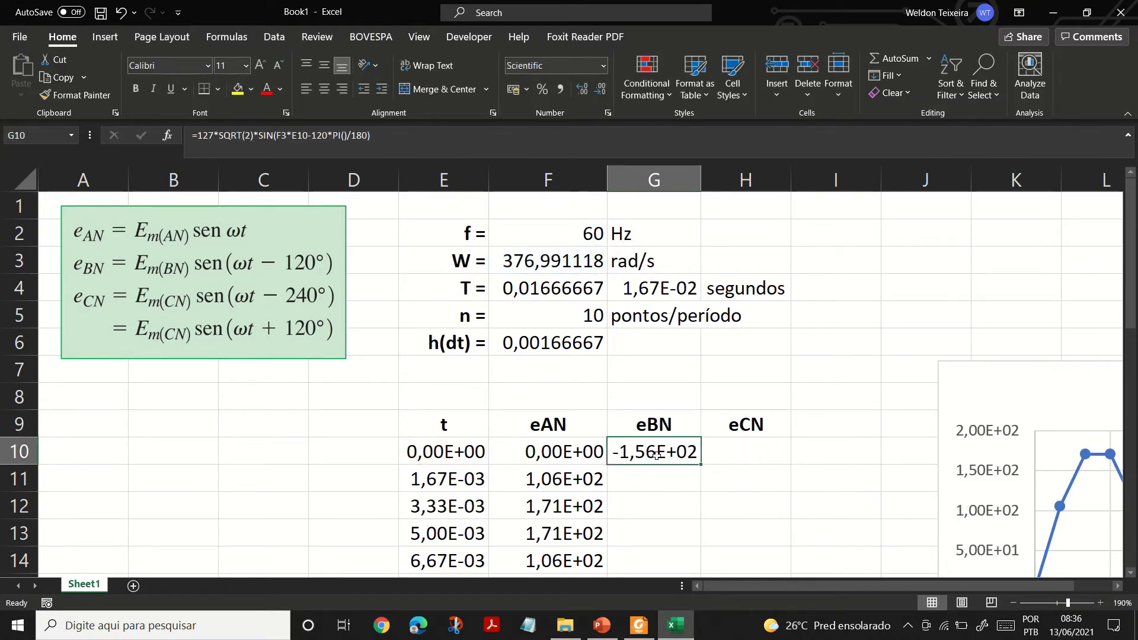
{"action": "scroll", "coordinate": [702, 468], "scroll_direction": "down", "scroll_amount": 2}
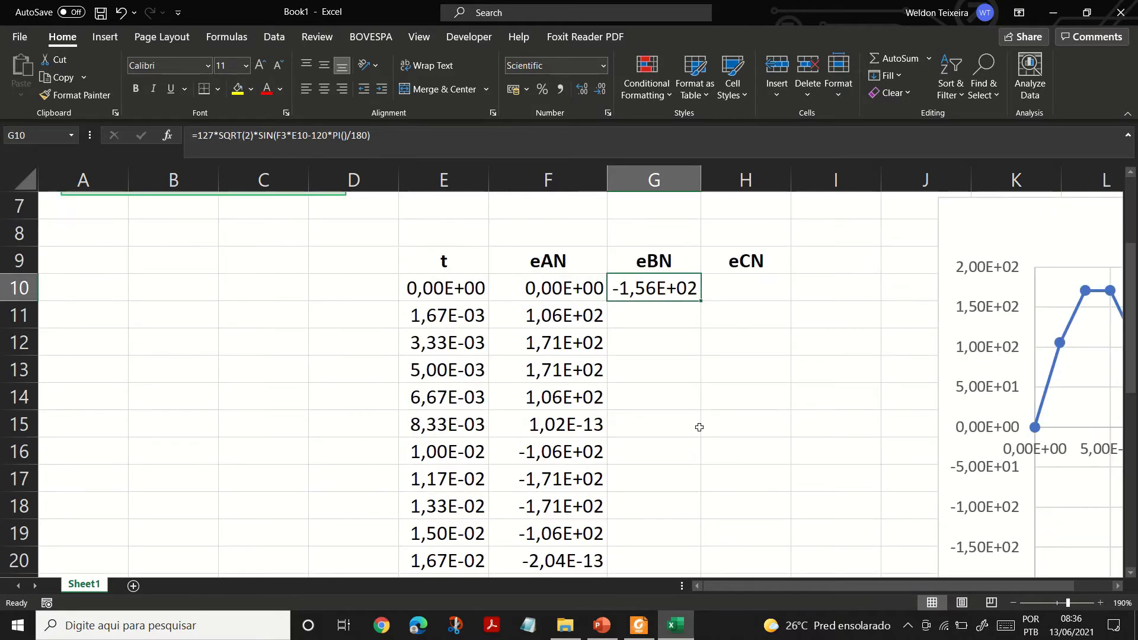
{"action": "double_click", "coordinate": [701, 301]}
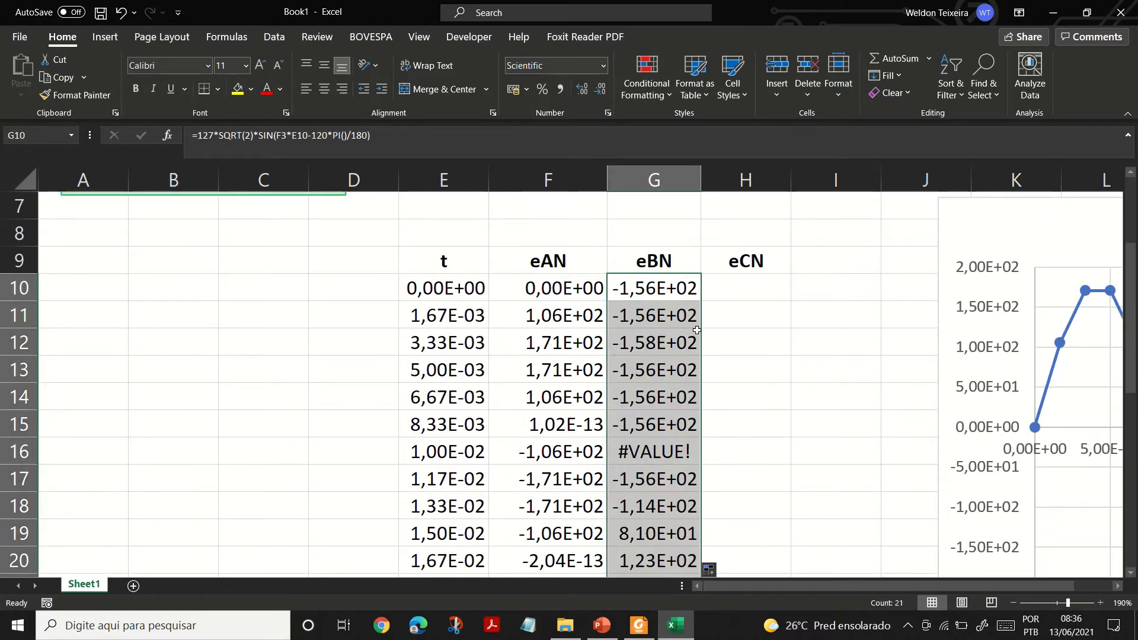
Check the cell references of the copied formula in G16 and lock the angular frequency row in G10's formula as F$3
{"action": "left_click", "coordinate": [657, 448]}
{"action": "double_click", "coordinate": [682, 460]}
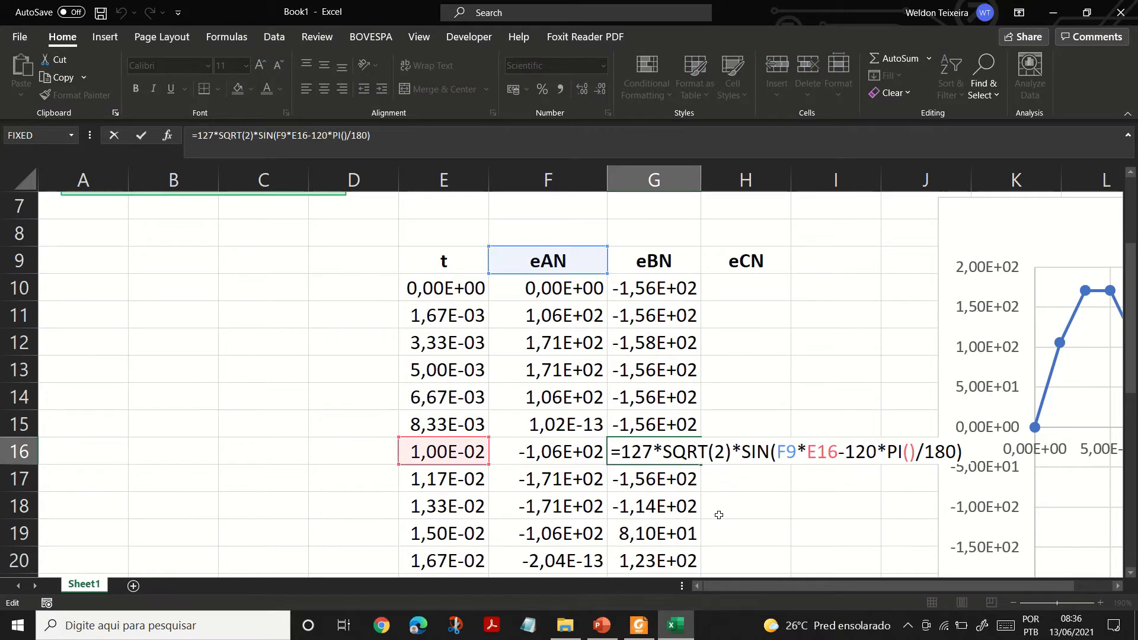
{"action": "key", "text": "Escape"}
{"action": "key", "text": "F2"}
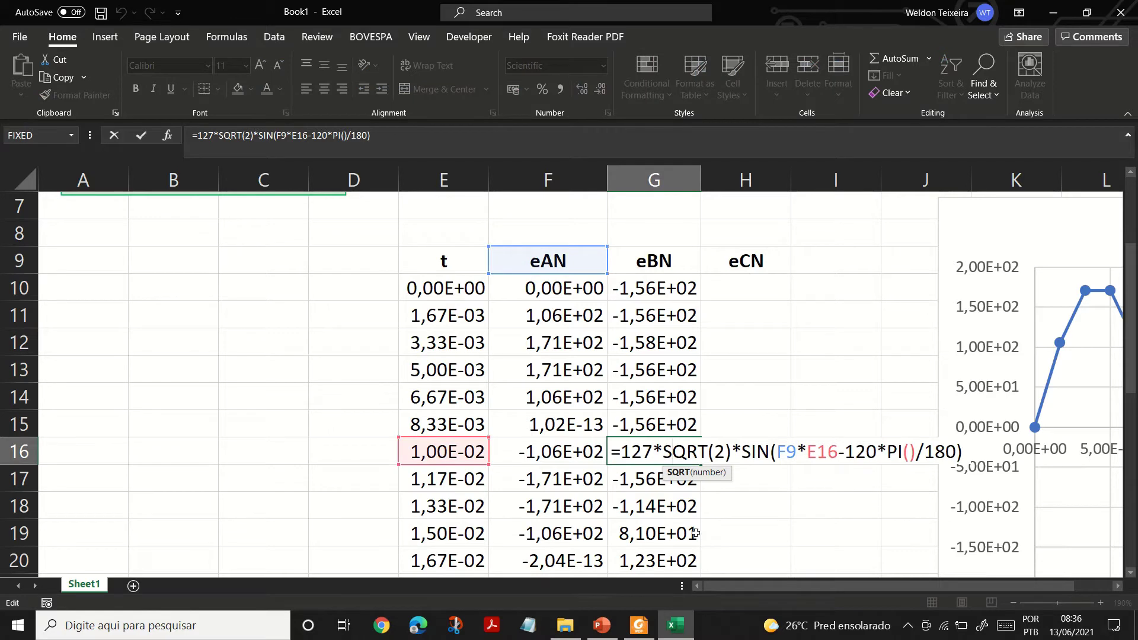
{"action": "key", "text": "Escape"}
{"action": "scroll", "coordinate": [674, 477], "scroll_direction": "up", "scroll_amount": 2}
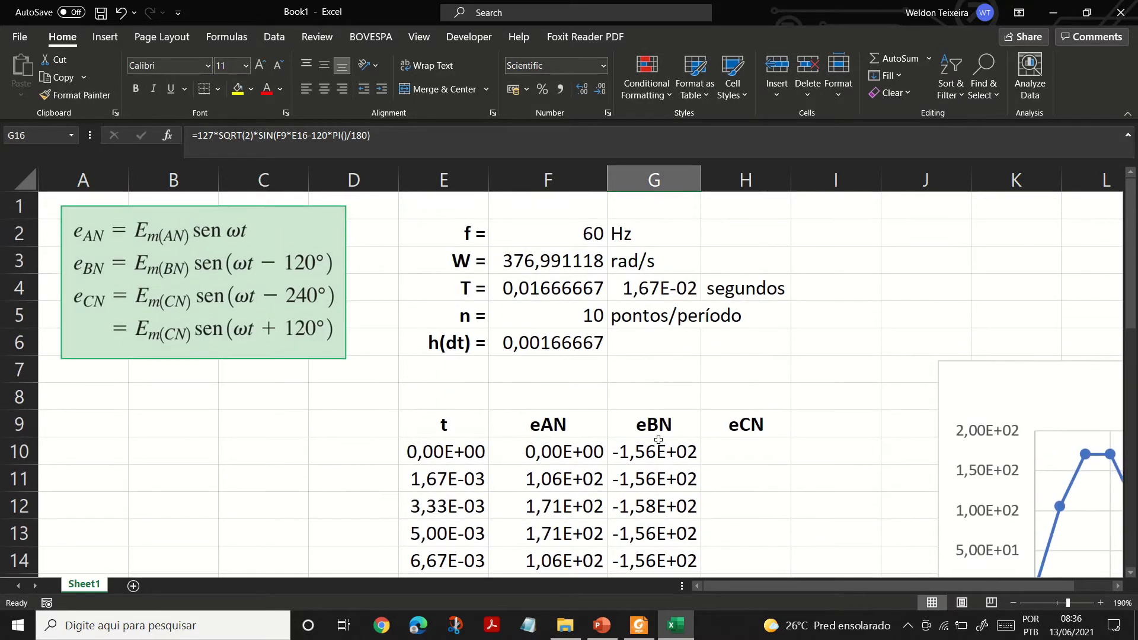
{"action": "left_click", "coordinate": [655, 456]}
{"action": "key", "text": "F2"}
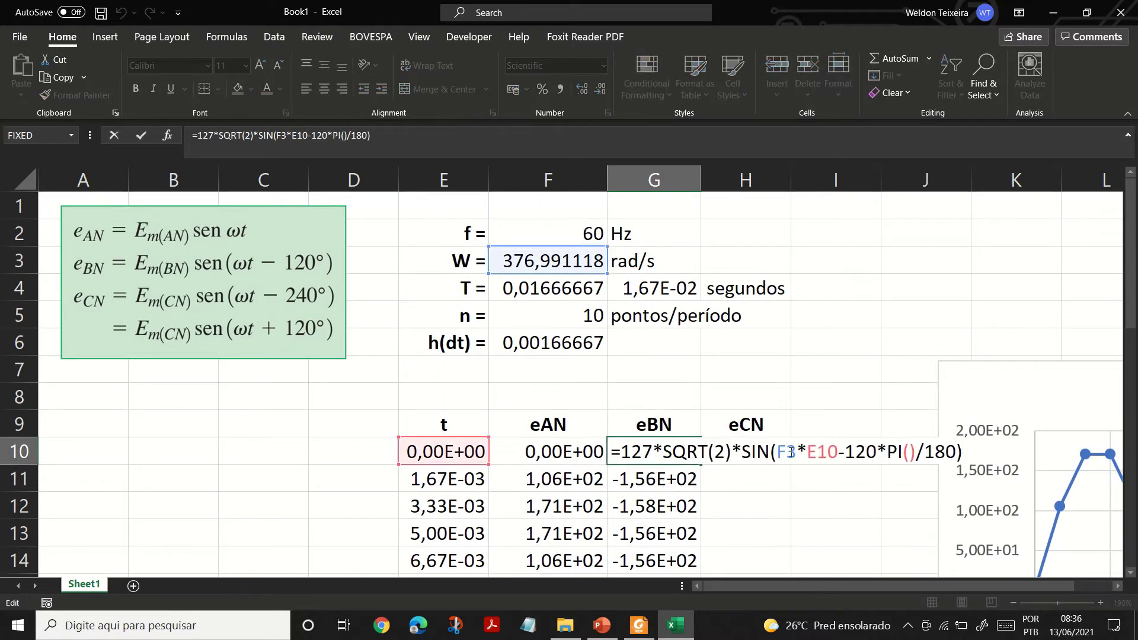
{"action": "left_click", "coordinate": [783, 453]}
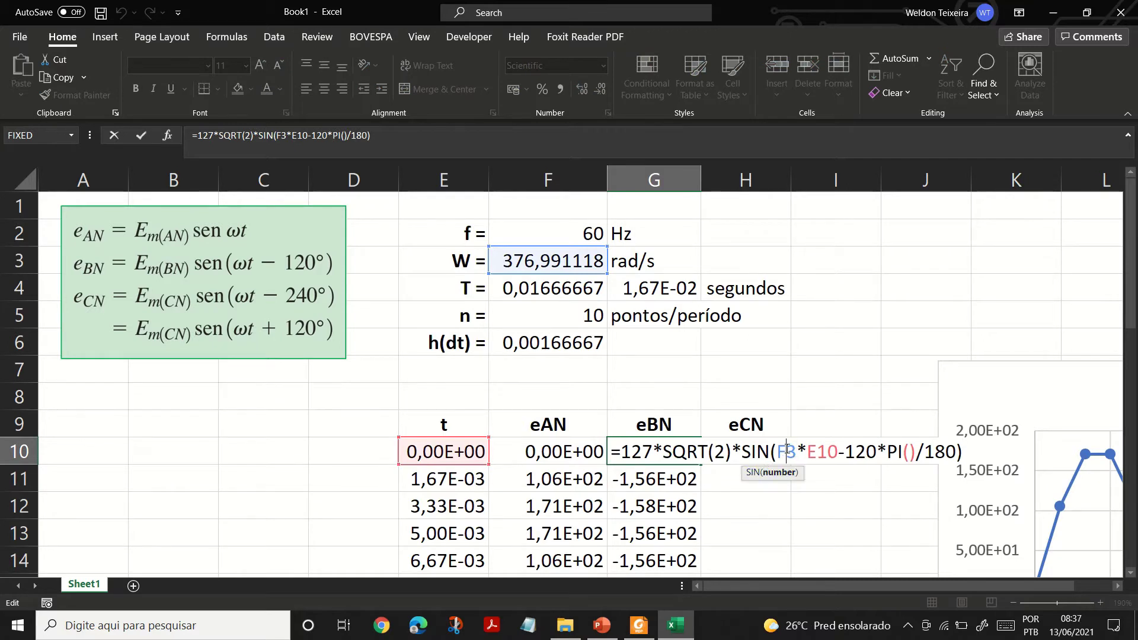
{"action": "type", "text": "$"}
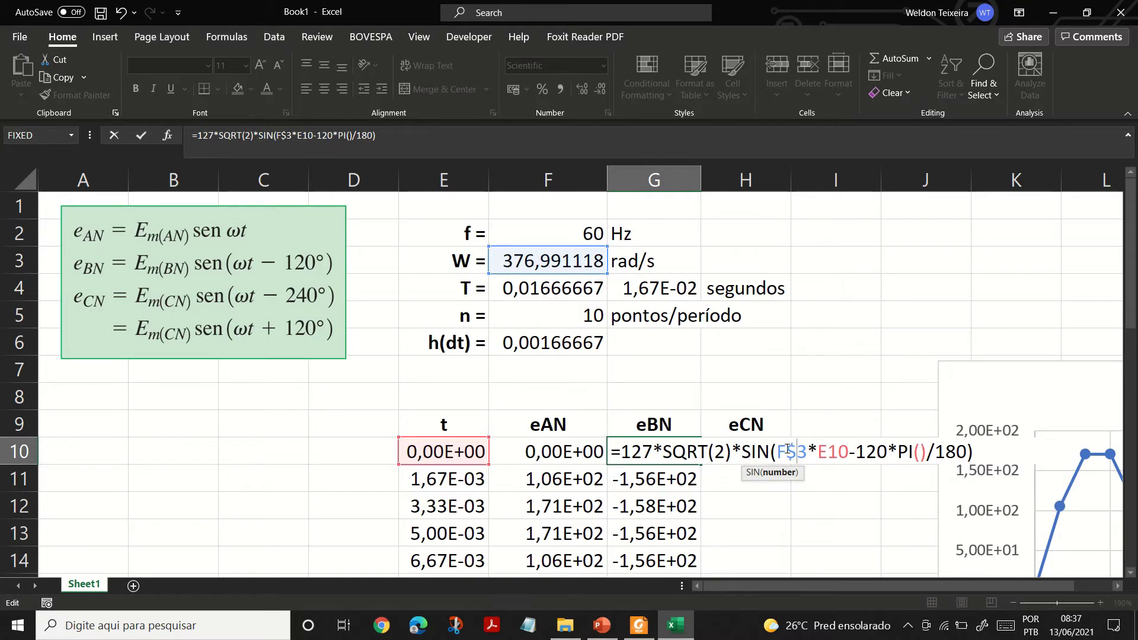
{"action": "key", "text": "Return"}
Refill the eBN column down to G30 with the corrected G10 formula and review that formula's references
{"action": "left_click", "coordinate": [665, 455]}
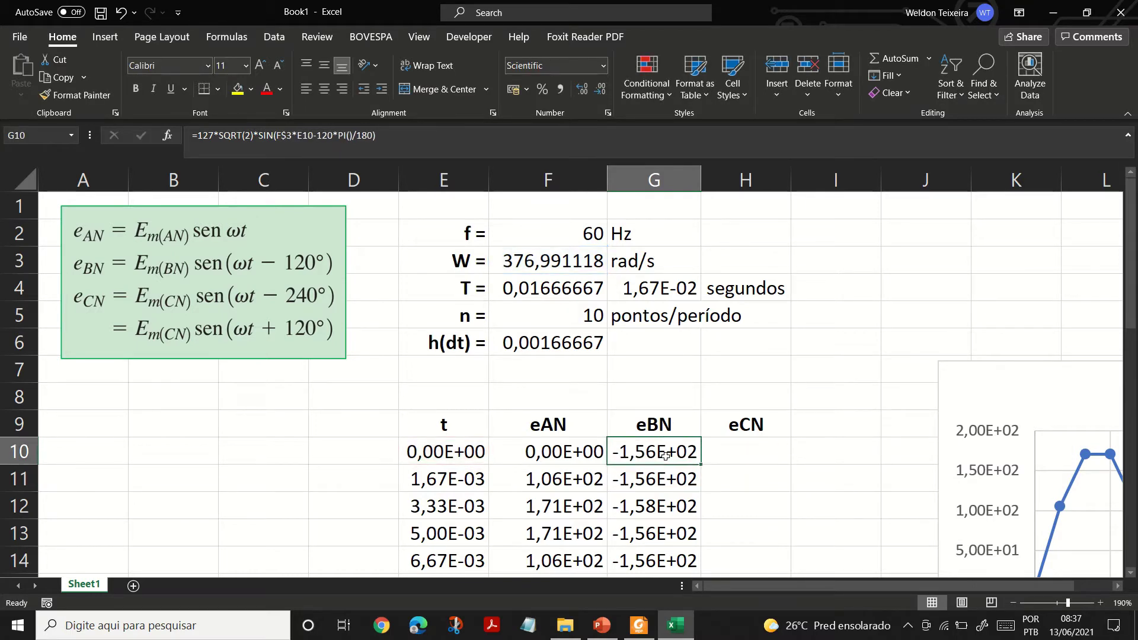
{"action": "double_click", "coordinate": [707, 456]}
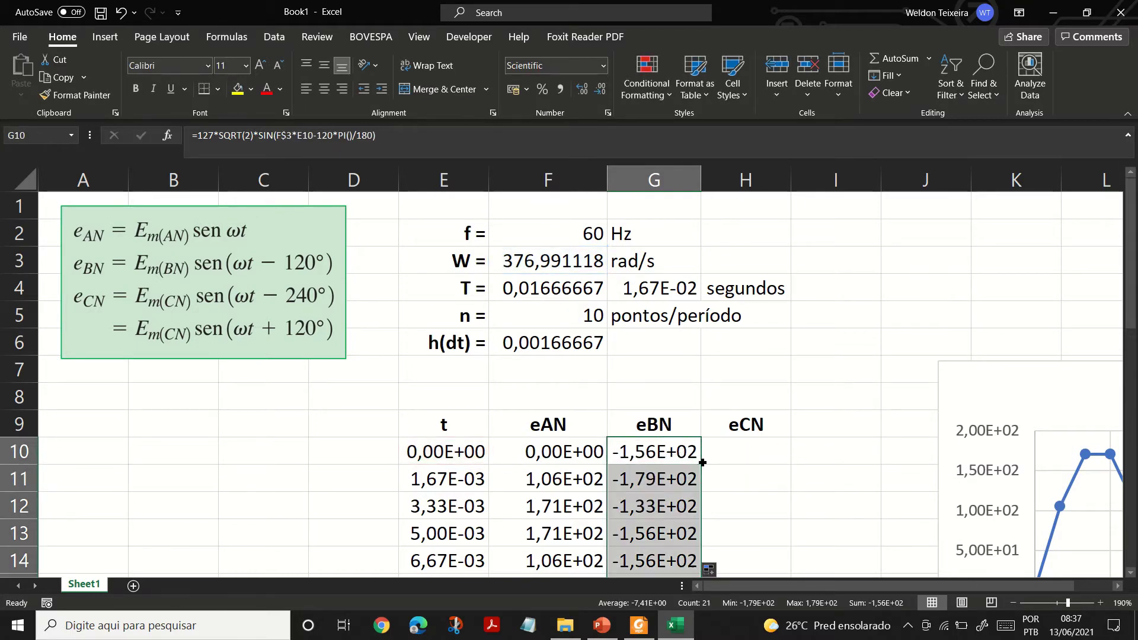
{"action": "left_click", "coordinate": [546, 287]}
{"action": "left_click", "coordinate": [541, 318]}
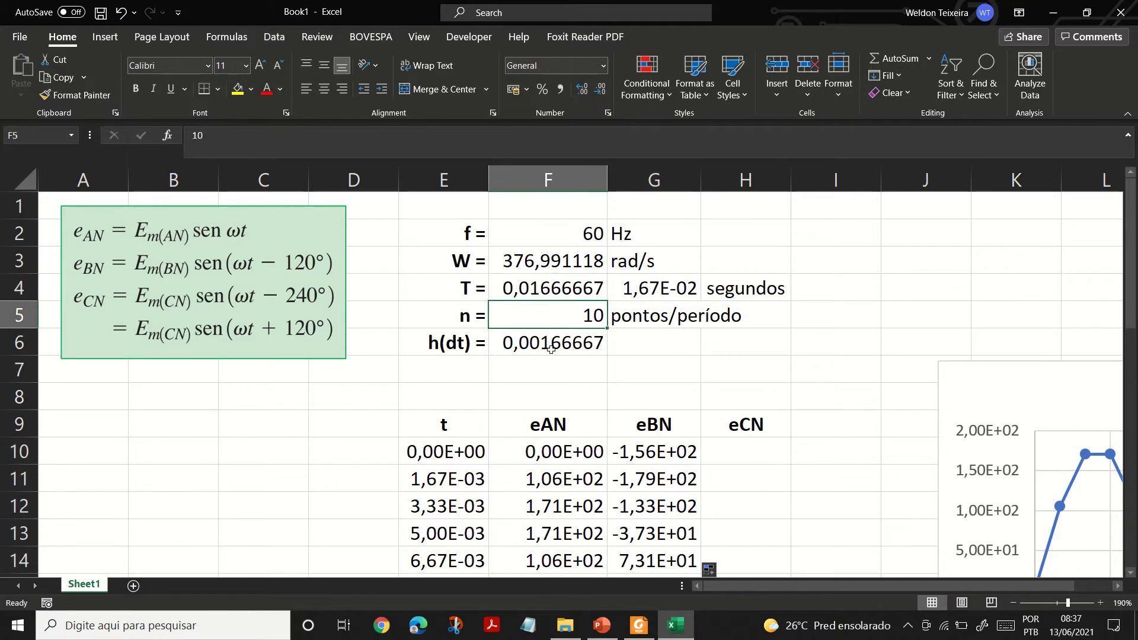
{"action": "left_click", "coordinate": [617, 452]}
{"action": "double_click", "coordinate": [617, 451]}
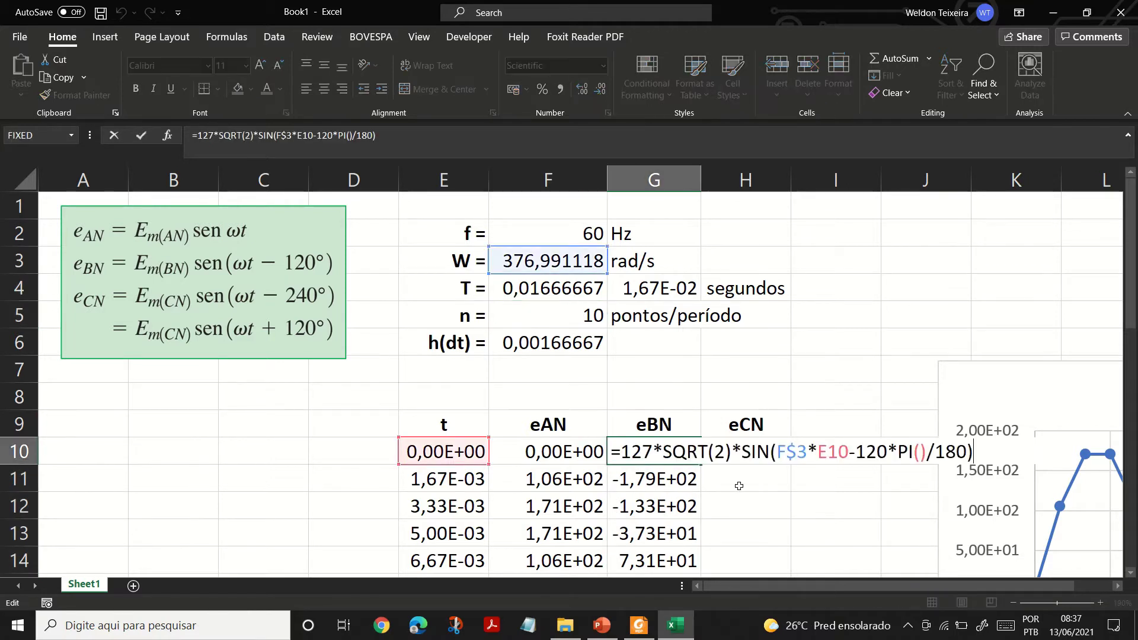
{"action": "left_click", "coordinate": [798, 454]}
{"action": "key", "text": "Escape"}
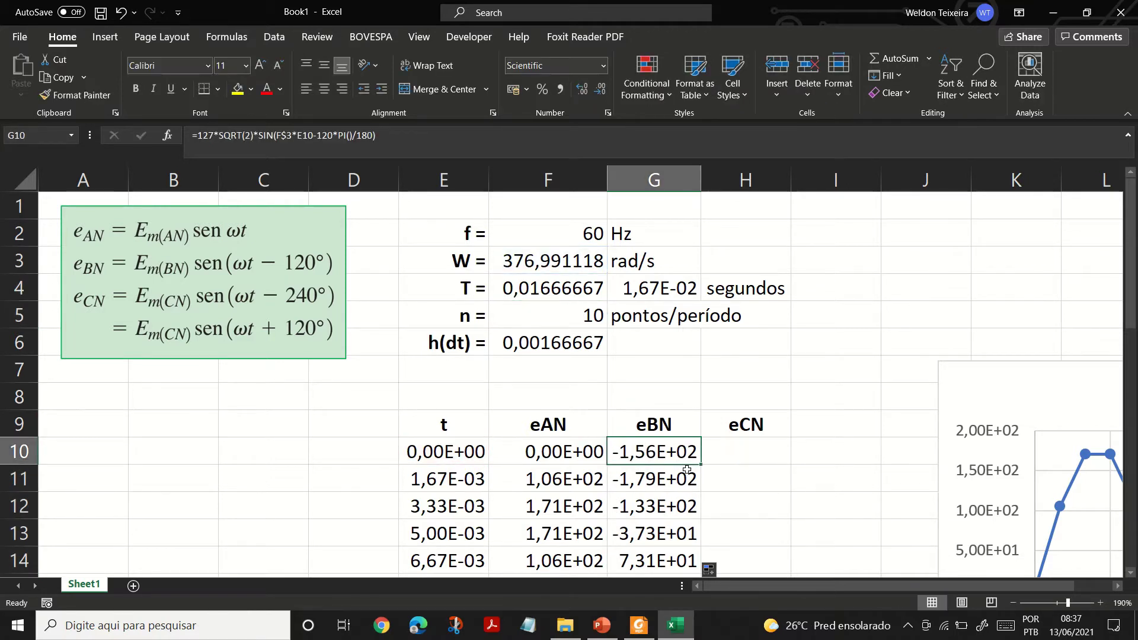
Extend the chart's data range to include the eBN column and move the chart next to the table, starting at row 9
{"action": "scroll", "coordinate": [748, 448], "scroll_direction": "down", "scroll_amount": 3, "text": "ctrl"}
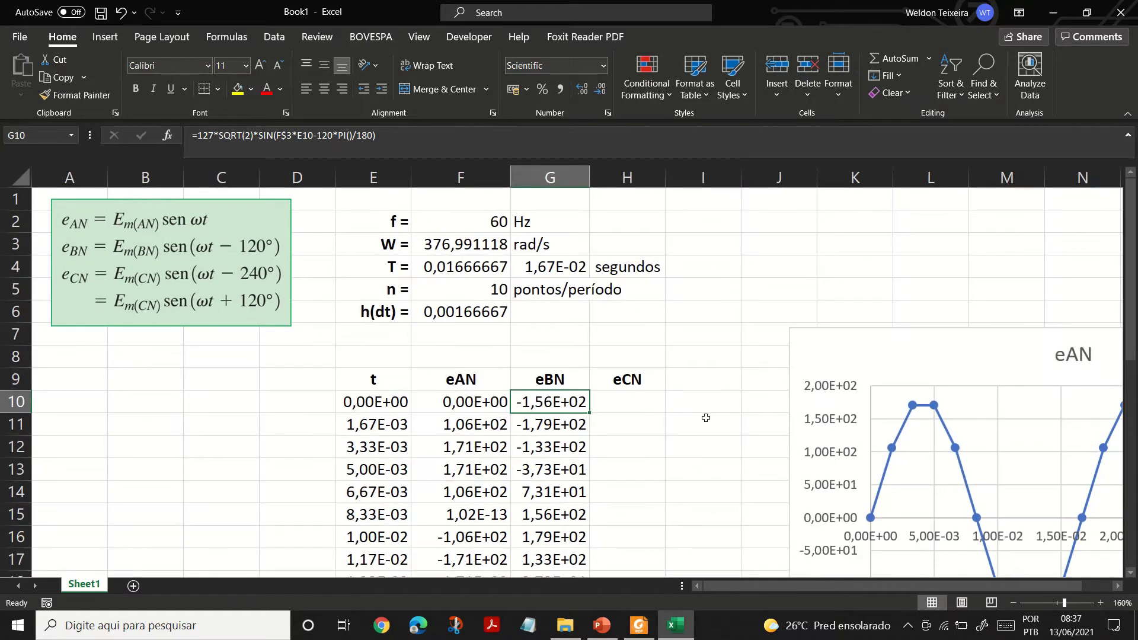
{"action": "scroll", "coordinate": [706, 415], "scroll_direction": "down", "scroll_amount": 2}
{"action": "left_click", "coordinate": [768, 223]}
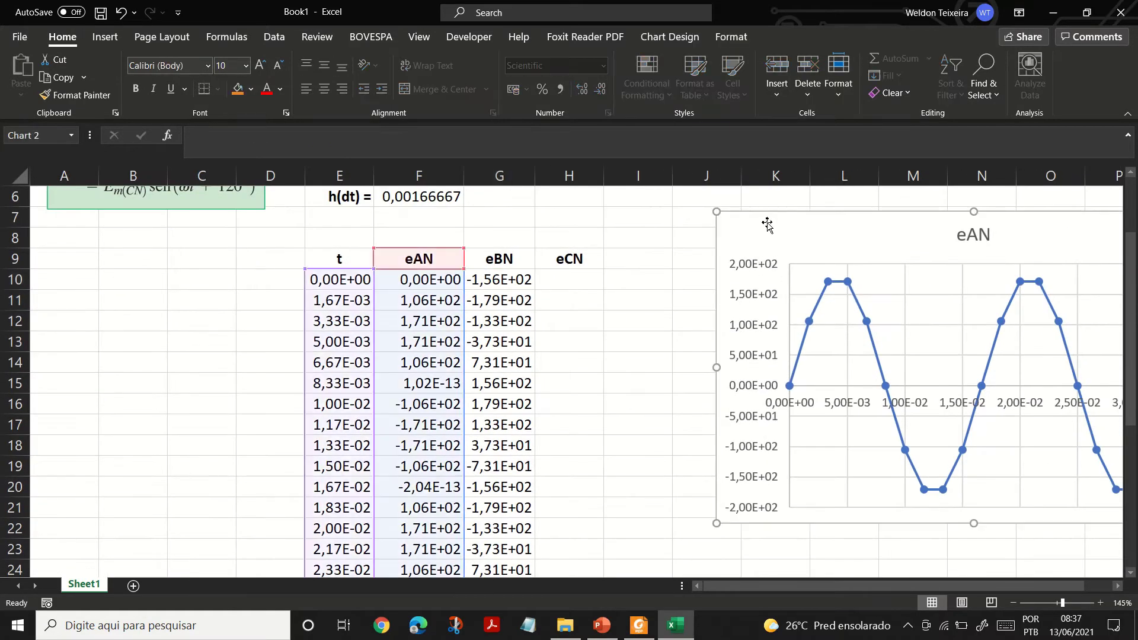
{"action": "left_click_drag", "start_coordinate": [767, 223], "coordinate": [718, 226]}
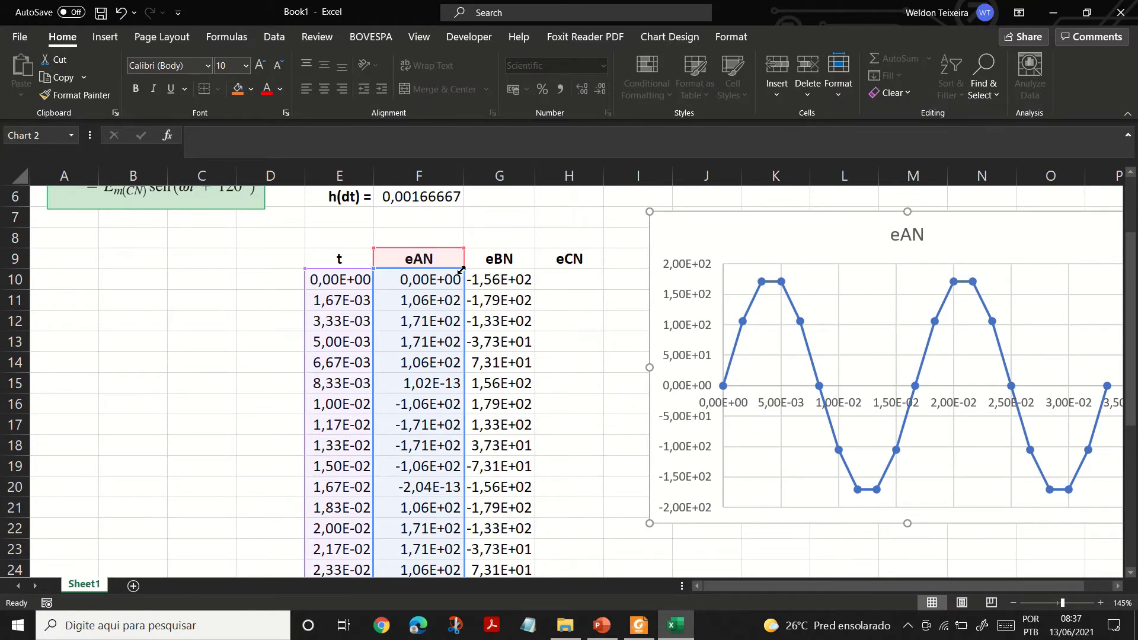
{"action": "left_click_drag", "start_coordinate": [475, 268], "coordinate": [522, 268]}
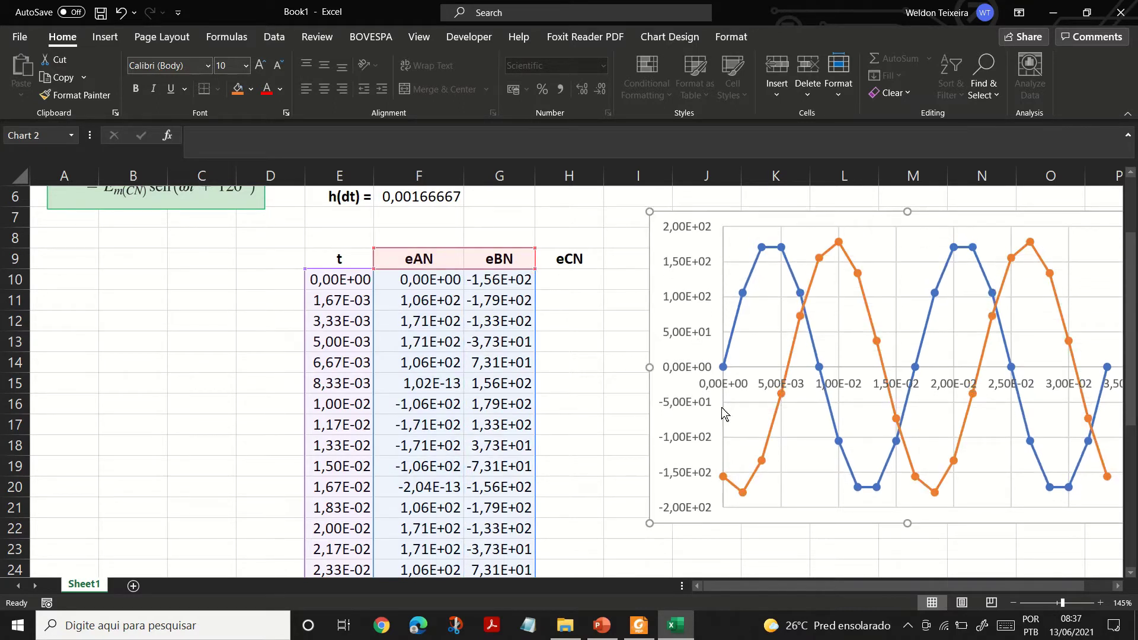
{"action": "left_click_drag", "start_coordinate": [655, 231], "coordinate": [618, 272]}
{"action": "left_click", "coordinate": [539, 318]}
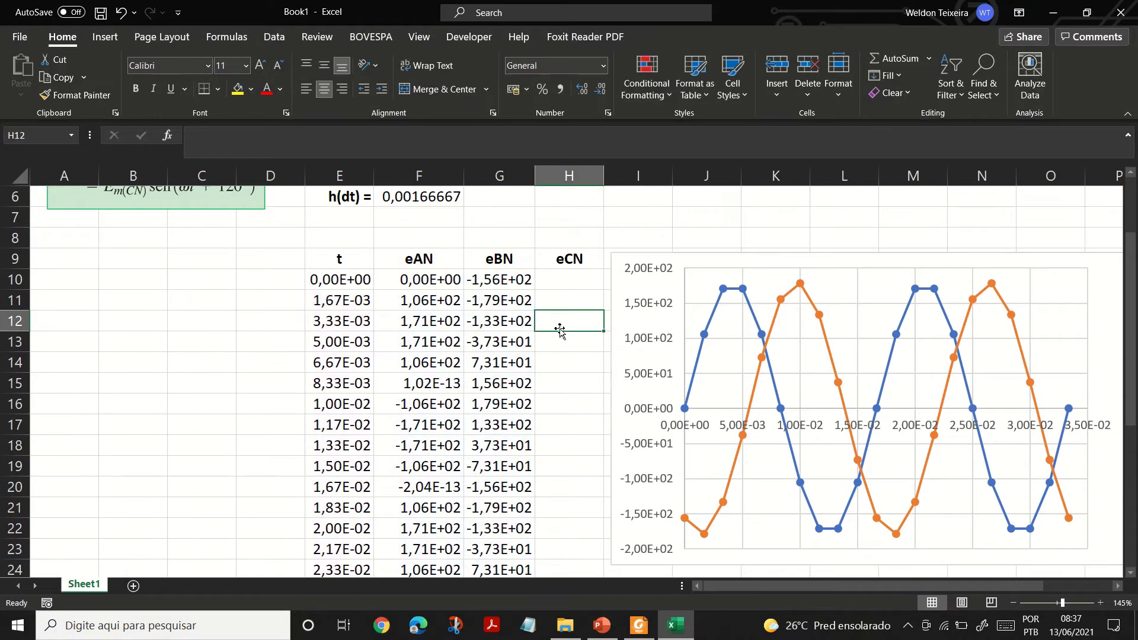
Examine the eBN curve in the chart against the eAN curve, the table values and the sine equations
{"action": "left_click", "coordinate": [783, 313]}
{"action": "left_click", "coordinate": [783, 313]}
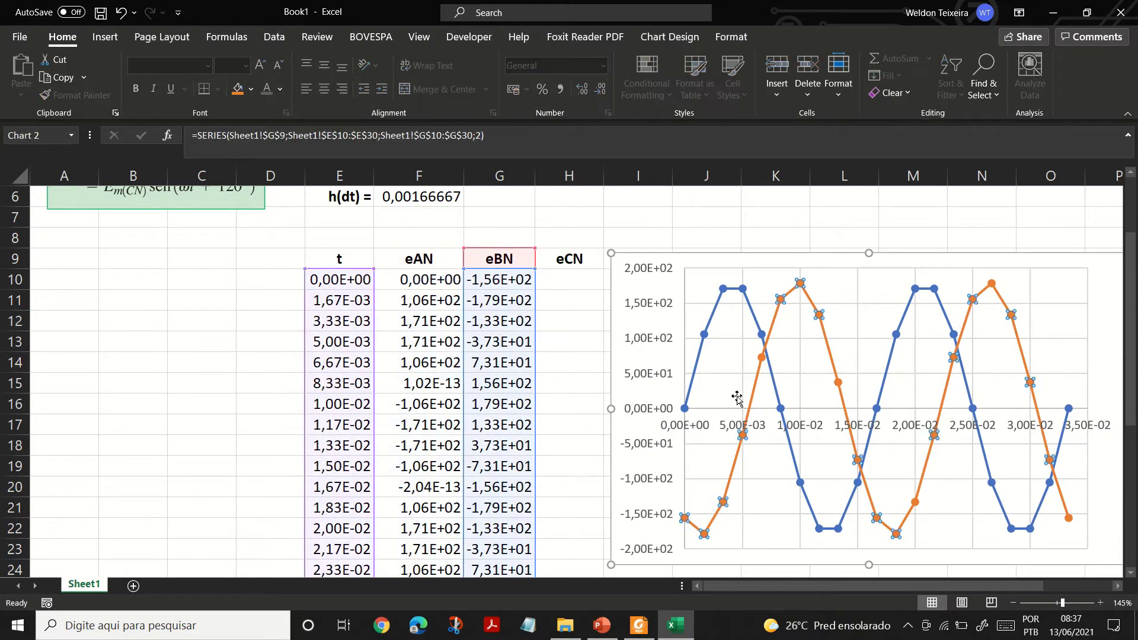
{"action": "scroll", "coordinate": [424, 427], "scroll_direction": "up", "scroll_amount": 2}
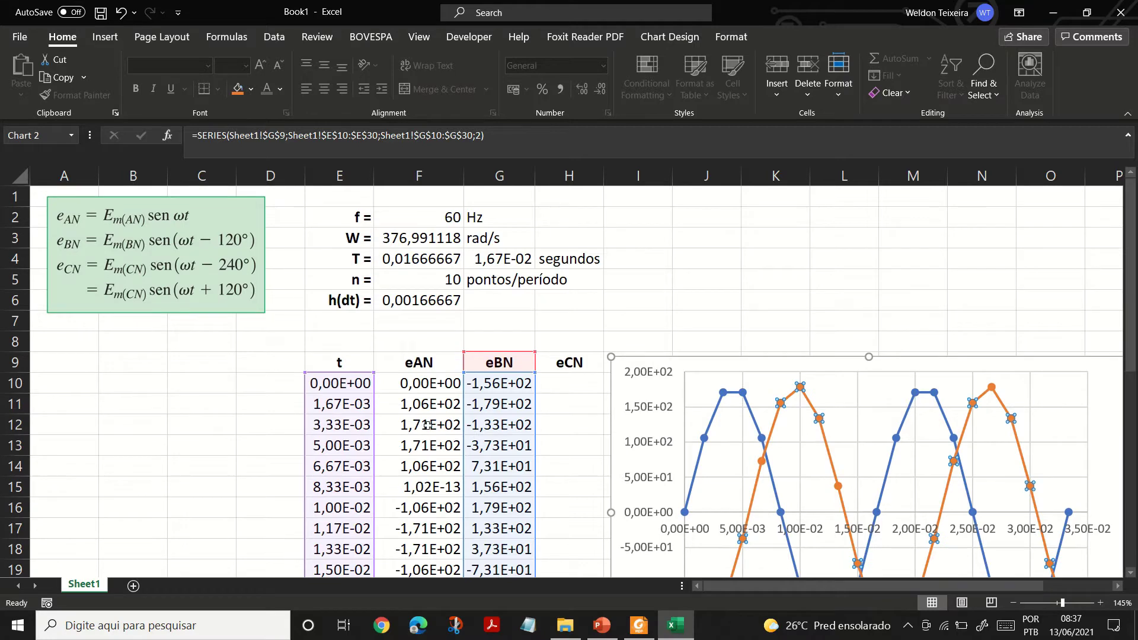
{"action": "scroll", "coordinate": [427, 426], "scroll_direction": "down", "scroll_amount": 1}
{"action": "scroll", "coordinate": [428, 425], "scroll_direction": "up", "scroll_amount": 1}
{"action": "scroll", "coordinate": [428, 425], "scroll_direction": "down", "scroll_amount": 1}
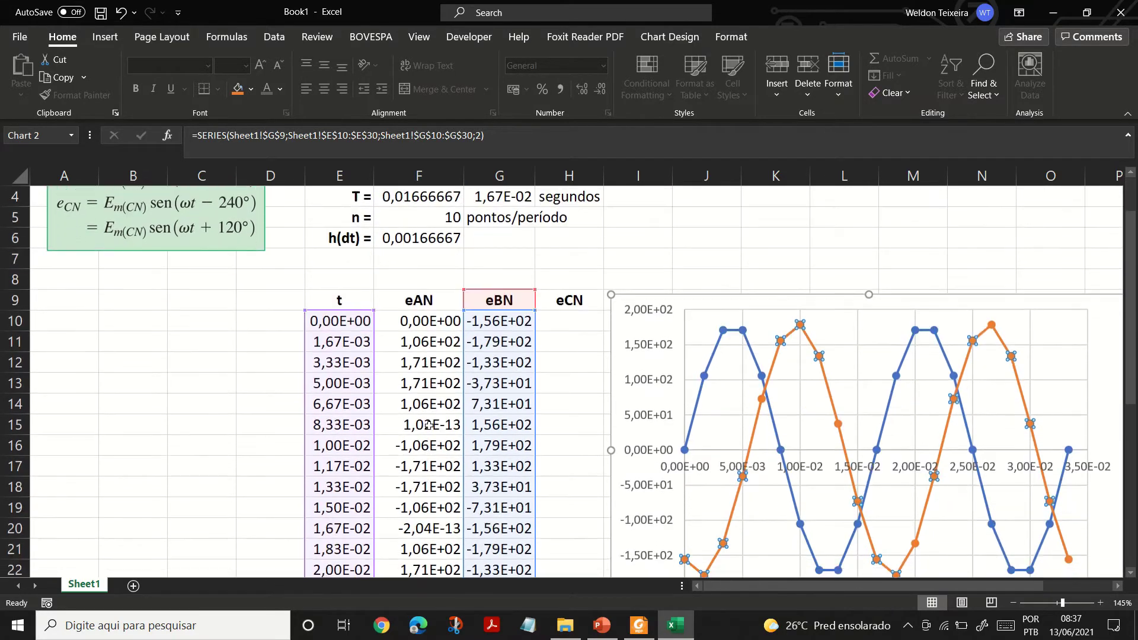
{"action": "scroll", "coordinate": [430, 424], "scroll_direction": "up", "scroll_amount": 1}
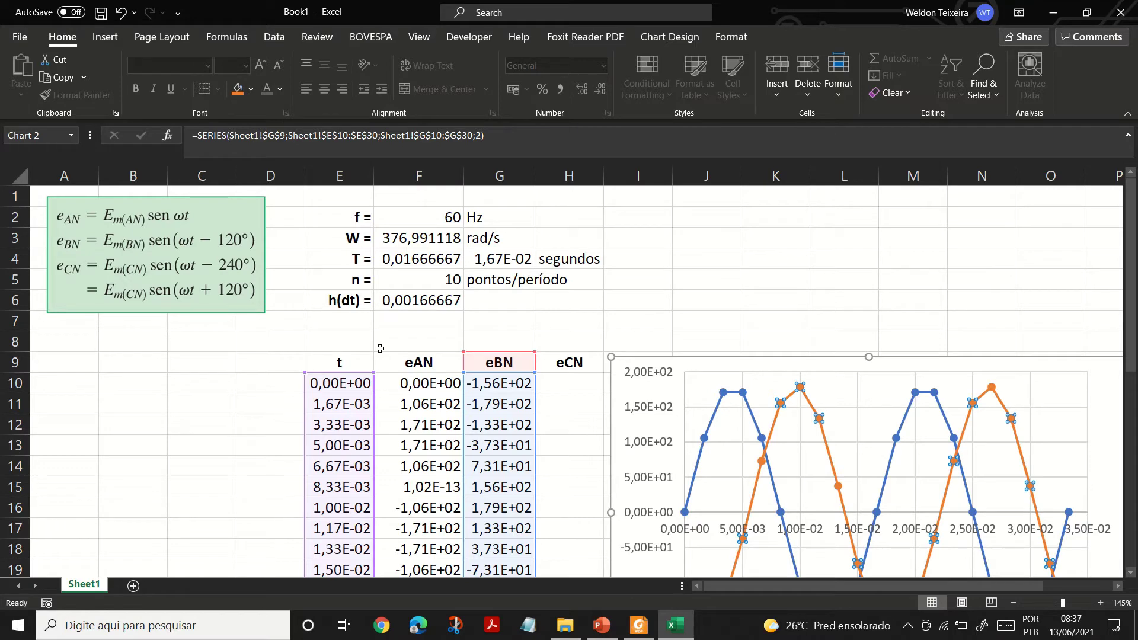
{"action": "scroll", "coordinate": [380, 348], "scroll_direction": "down", "scroll_amount": 2}
{"action": "left_click", "coordinate": [633, 253]}
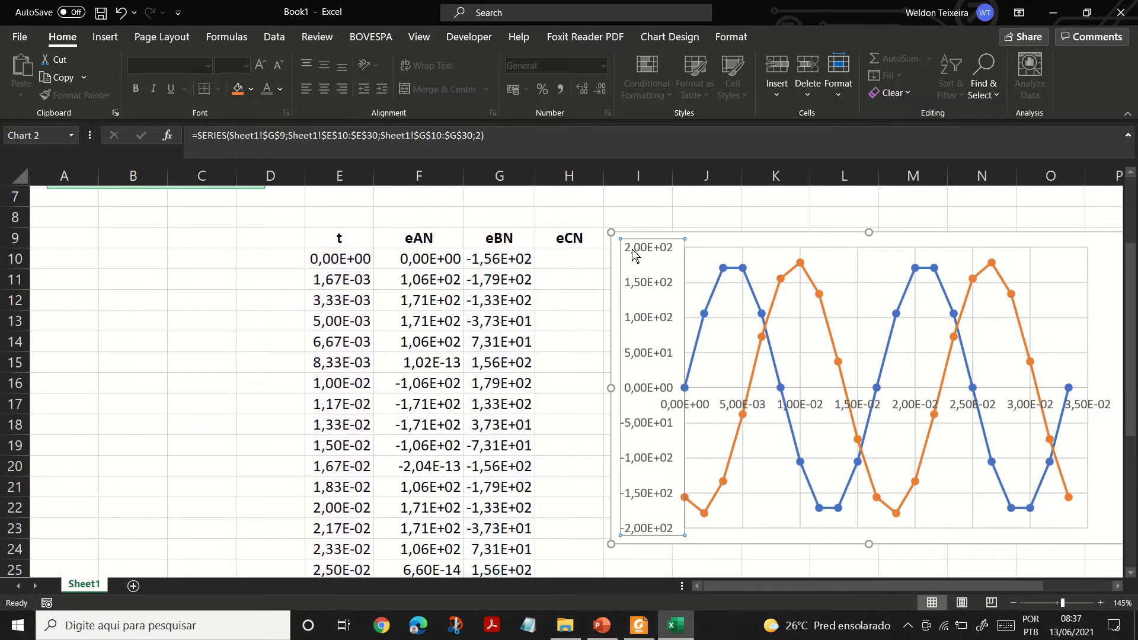
Move the chart away from the eCN column so it starts at column J, and select cell H10
{"action": "left_click_drag", "start_coordinate": [710, 242], "coordinate": [775, 233]}
{"action": "left_click", "coordinate": [573, 245]}
{"action": "left_click", "coordinate": [568, 266]}
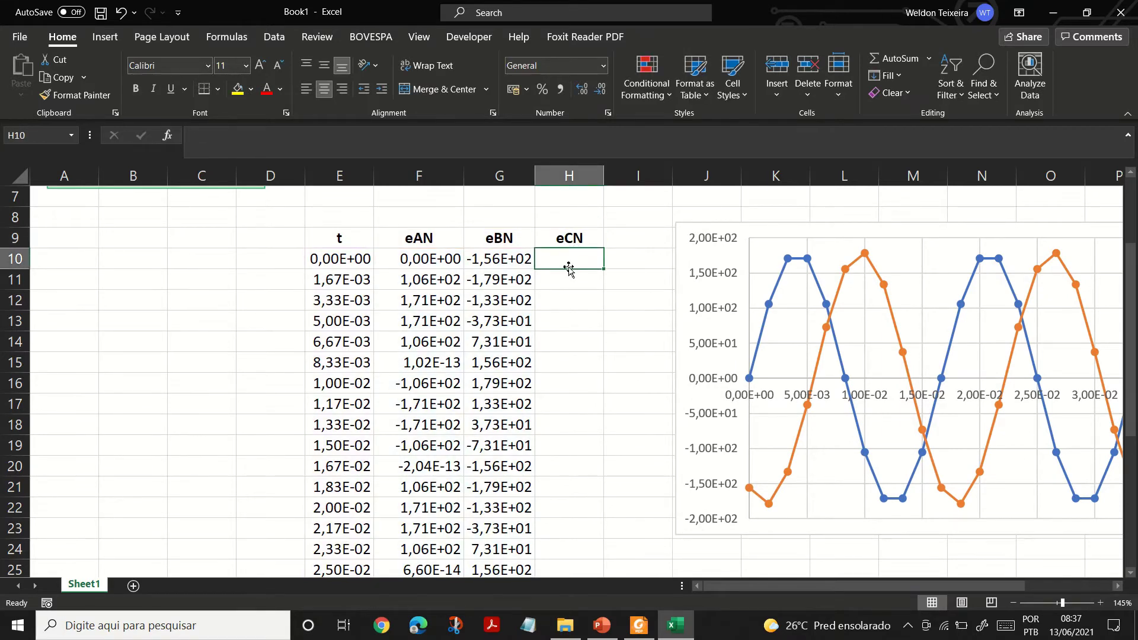
Enter the eCN formula =127*SQRT(2)*SIN(F3*E10+120*PI()/180) in H10, following the ωt + 120° form of the equation
{"action": "scroll", "coordinate": [568, 268], "scroll_direction": "up", "scroll_amount": 2}
{"action": "scroll", "coordinate": [568, 267], "scroll_direction": "up", "scroll_amount": 4}
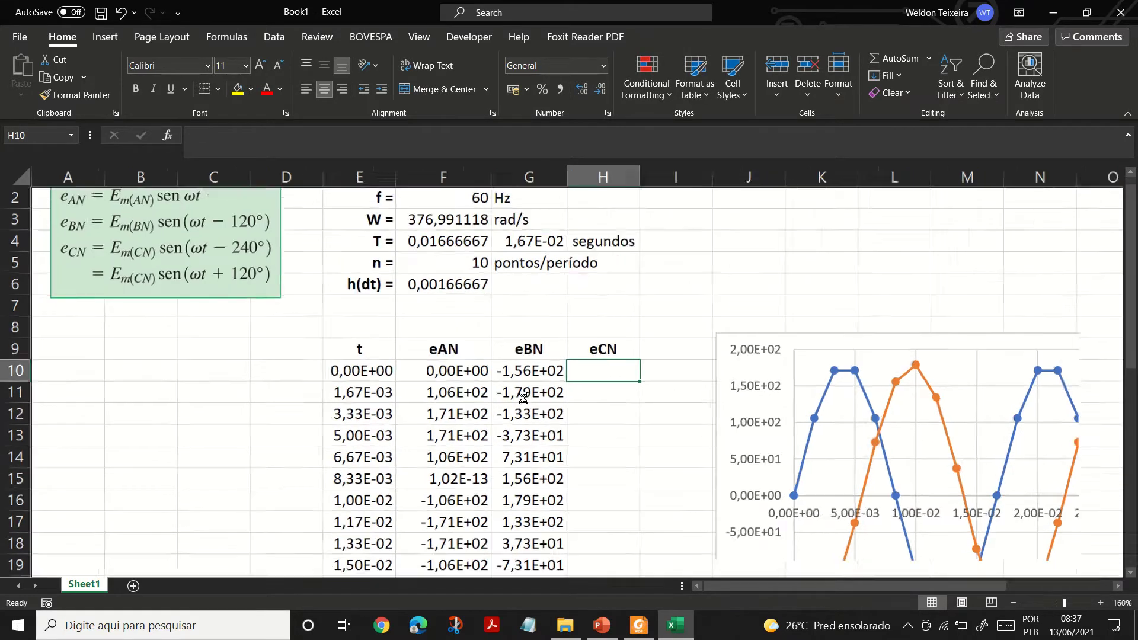
{"action": "scroll", "coordinate": [546, 361], "scroll_direction": "up", "scroll_amount": 1}
{"action": "scroll", "coordinate": [546, 362], "scroll_direction": "down", "scroll_amount": 1}
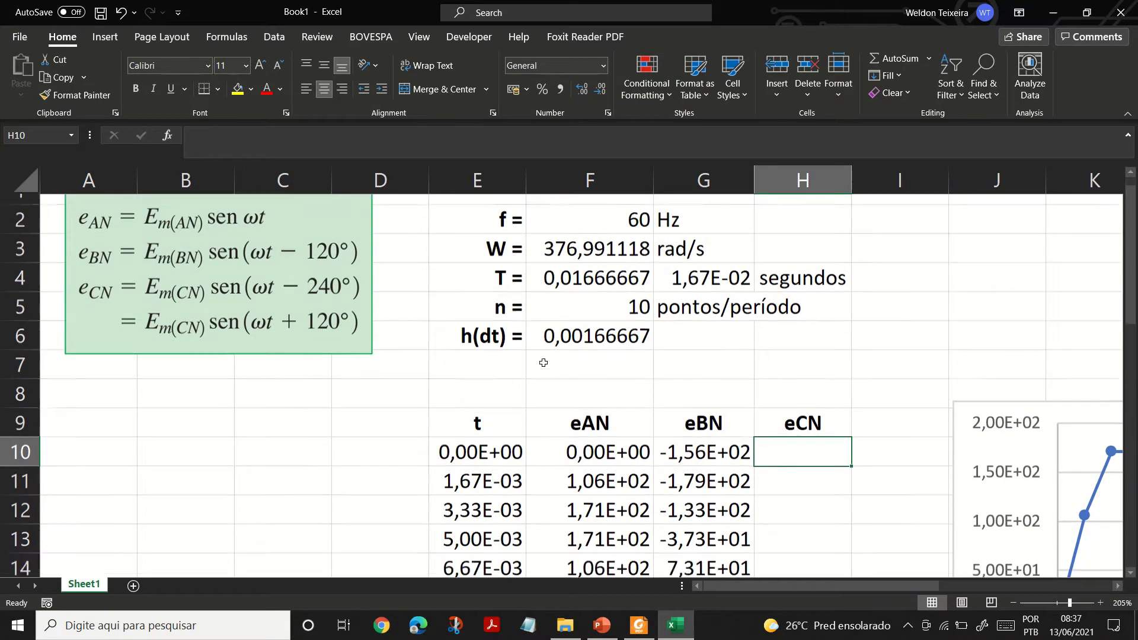
{"action": "scroll", "coordinate": [308, 268], "scroll_direction": "up", "scroll_amount": 1}
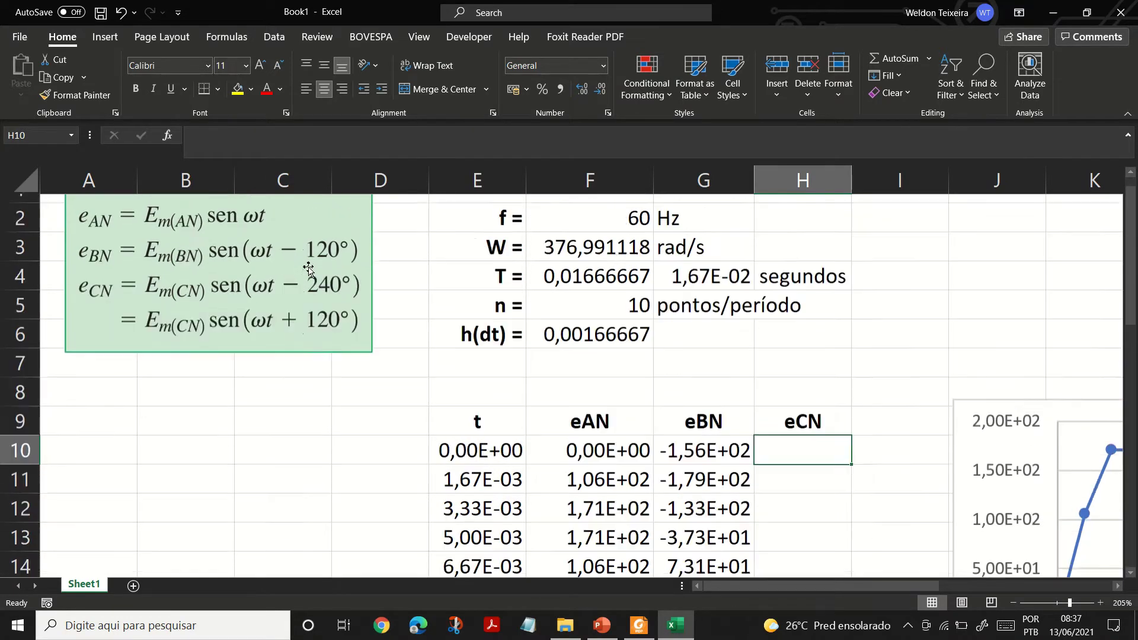
{"action": "scroll", "coordinate": [420, 304], "scroll_direction": "down", "scroll_amount": 1}
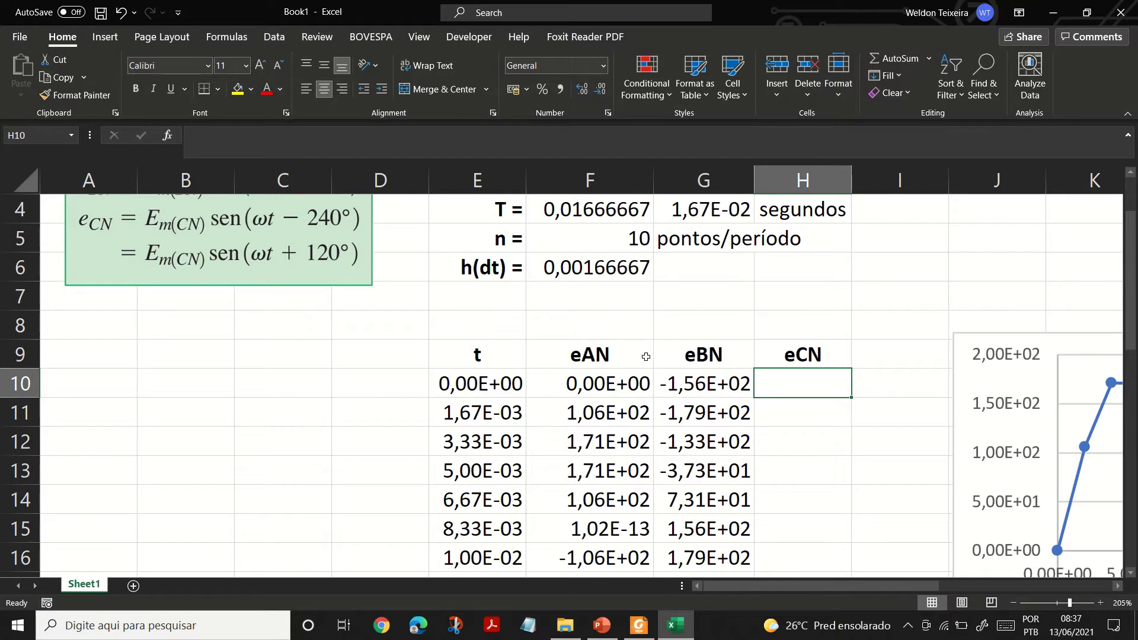
{"action": "type", "text": "=127"}
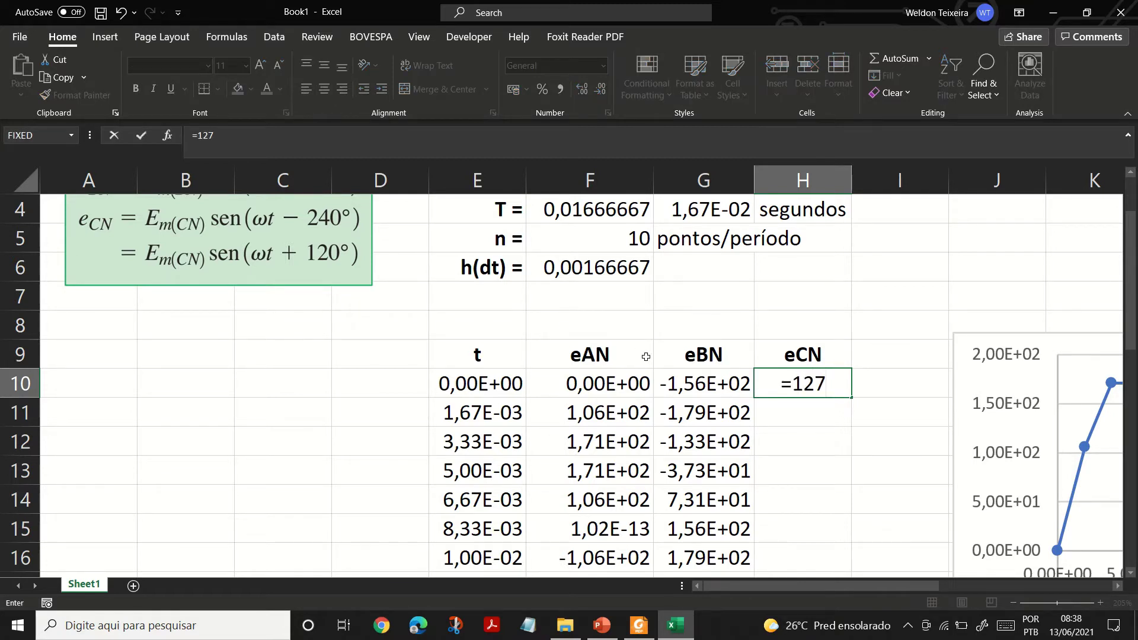
{"action": "type", "text": "*sqrt"}
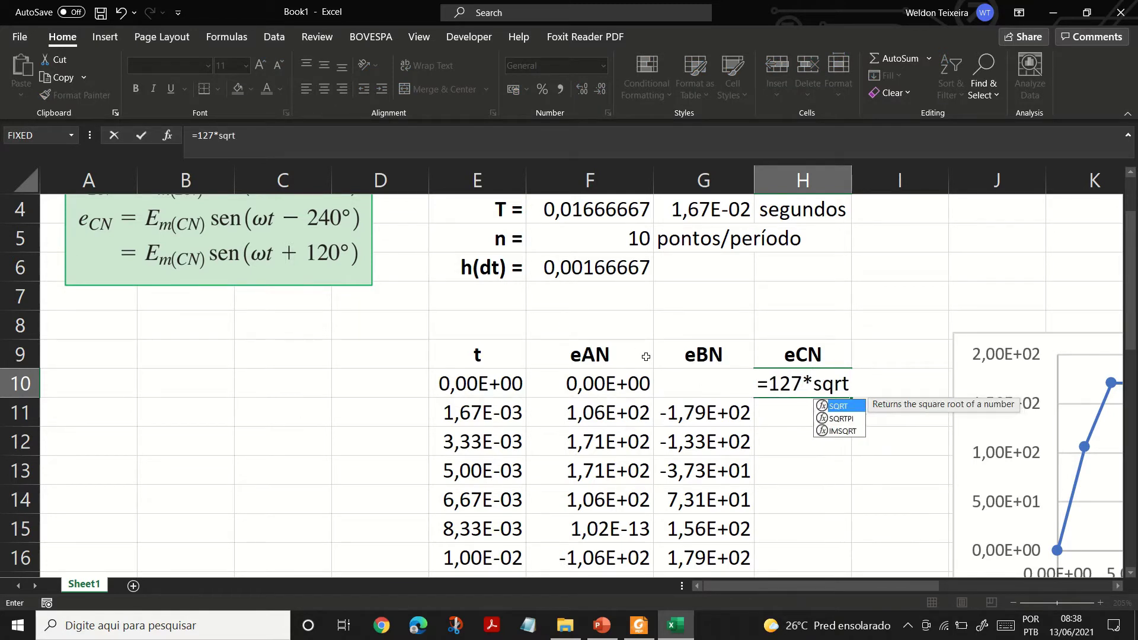
{"action": "type", "text": "(2)*"}
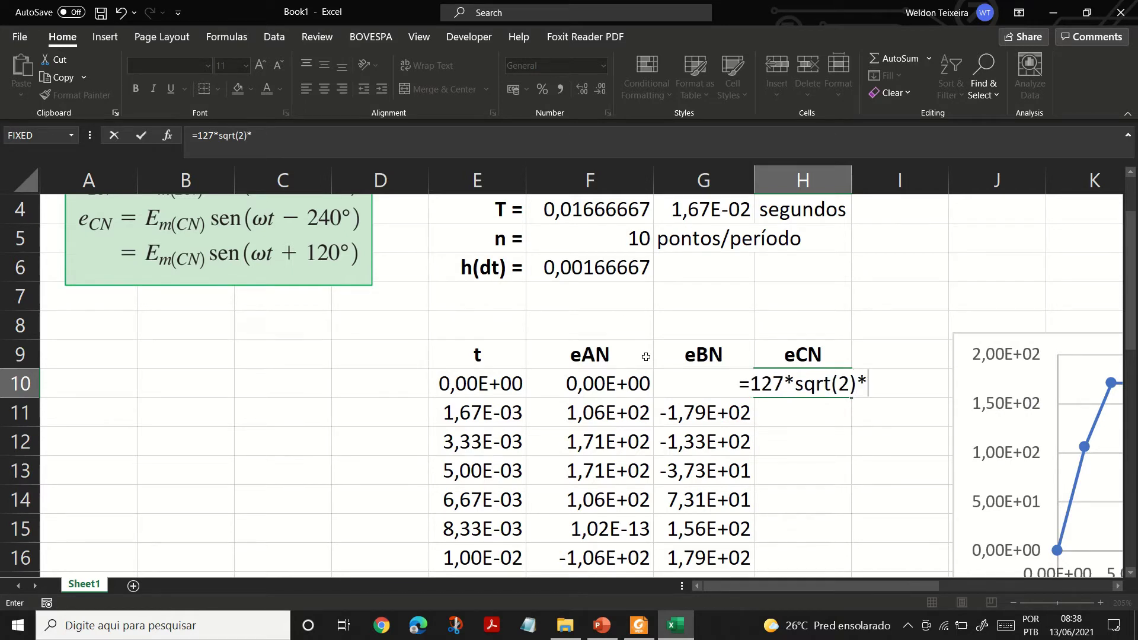
{"action": "type", "text": "sin("}
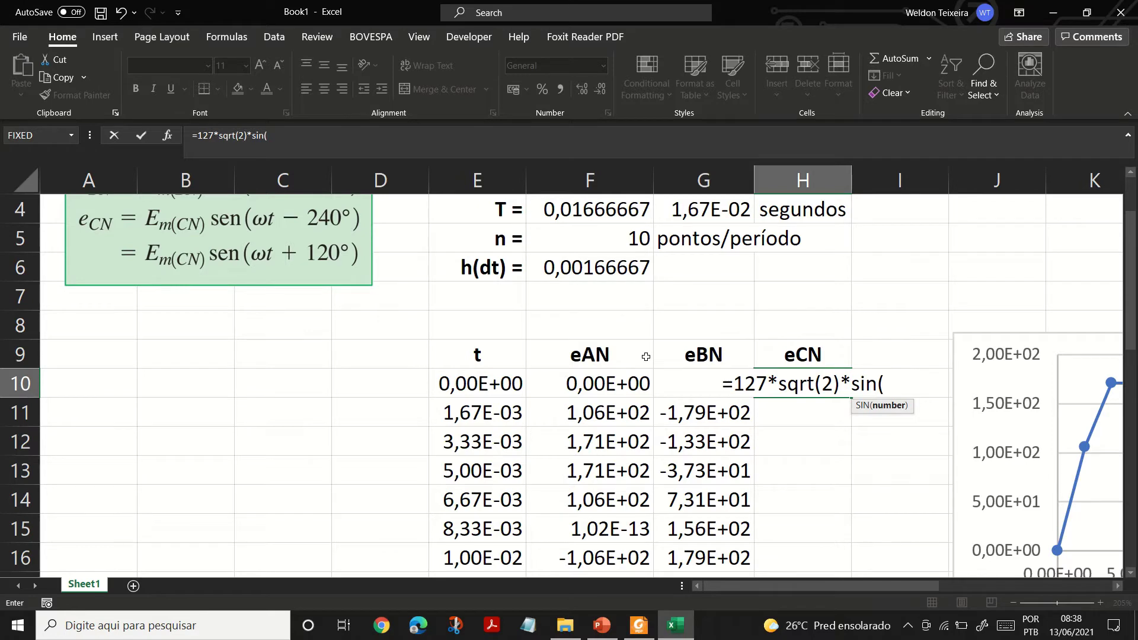
{"action": "scroll", "coordinate": [646, 357], "scroll_direction": "up", "scroll_amount": 1}
{"action": "left_click", "coordinate": [599, 272]}
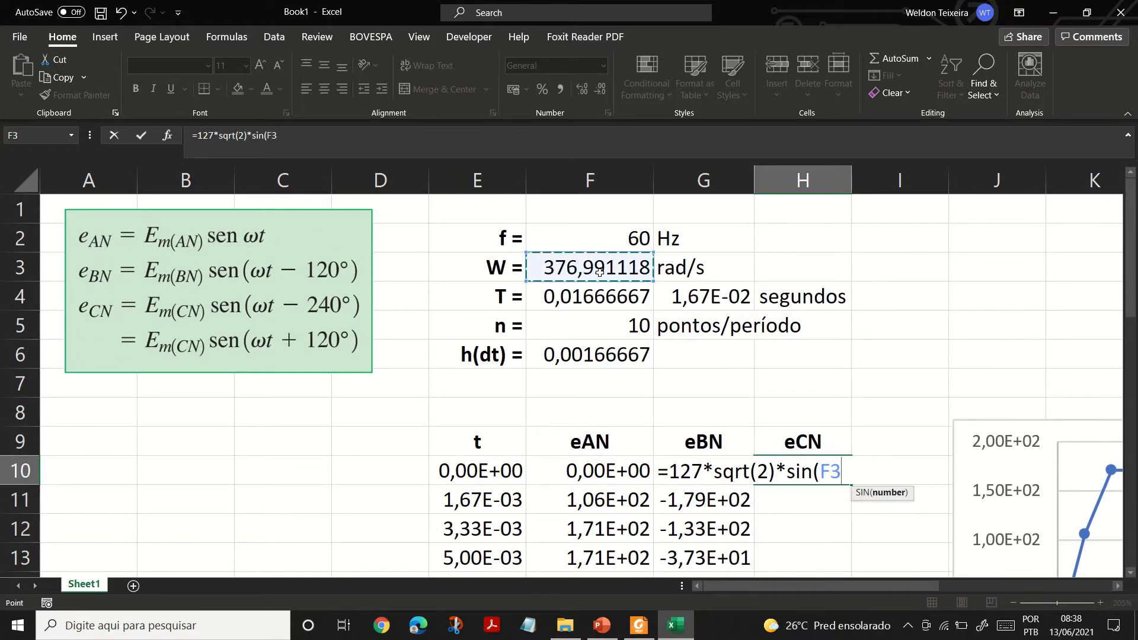
{"action": "type", "text": "*"}
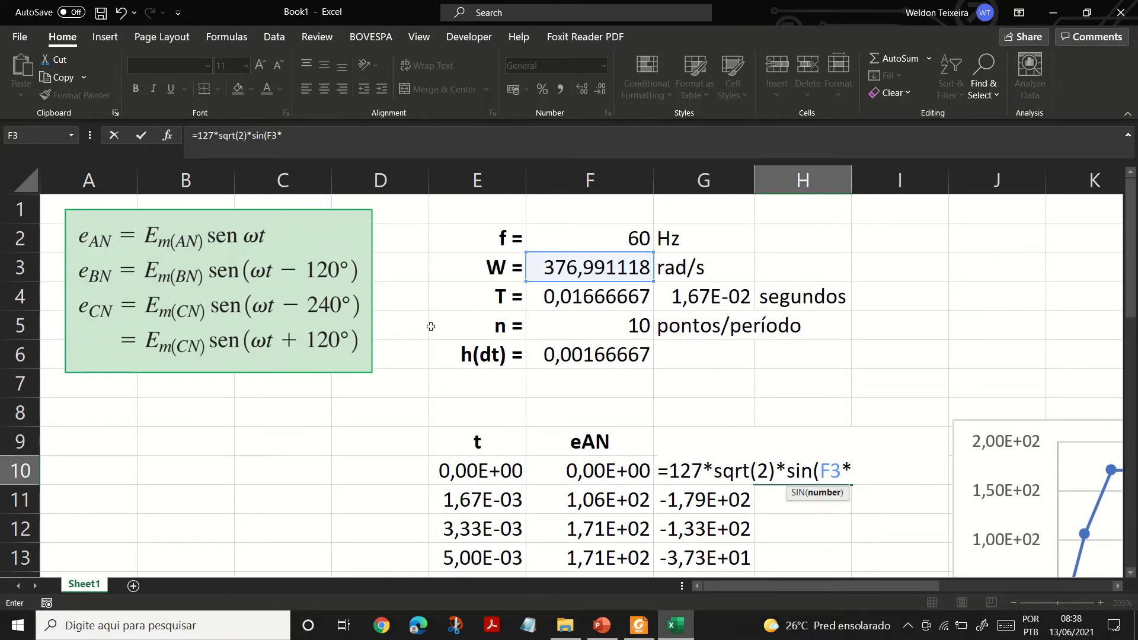
{"action": "left_click", "coordinate": [475, 472]}
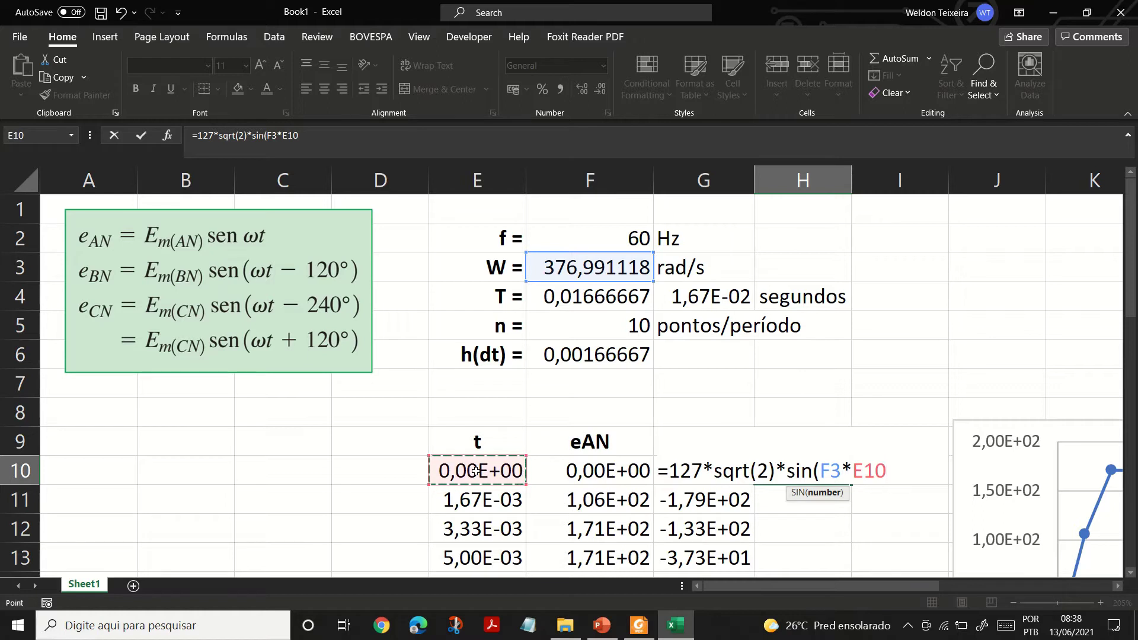
{"action": "type", "text": "+120*"}
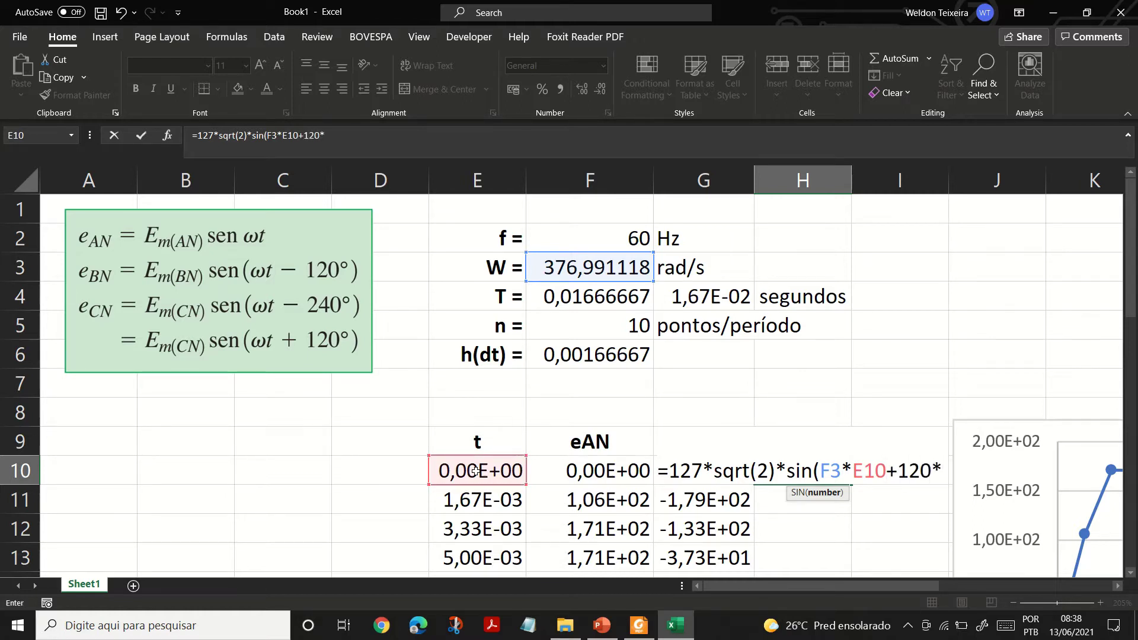
{"action": "type", "text": "pi"}
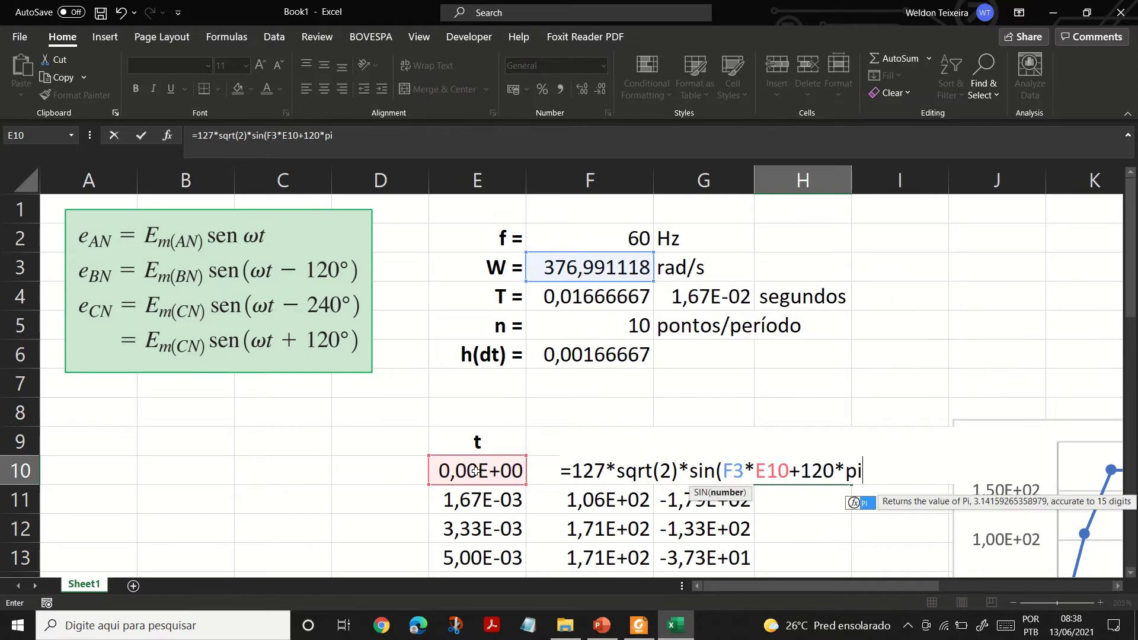
{"action": "type", "text": "()/"}
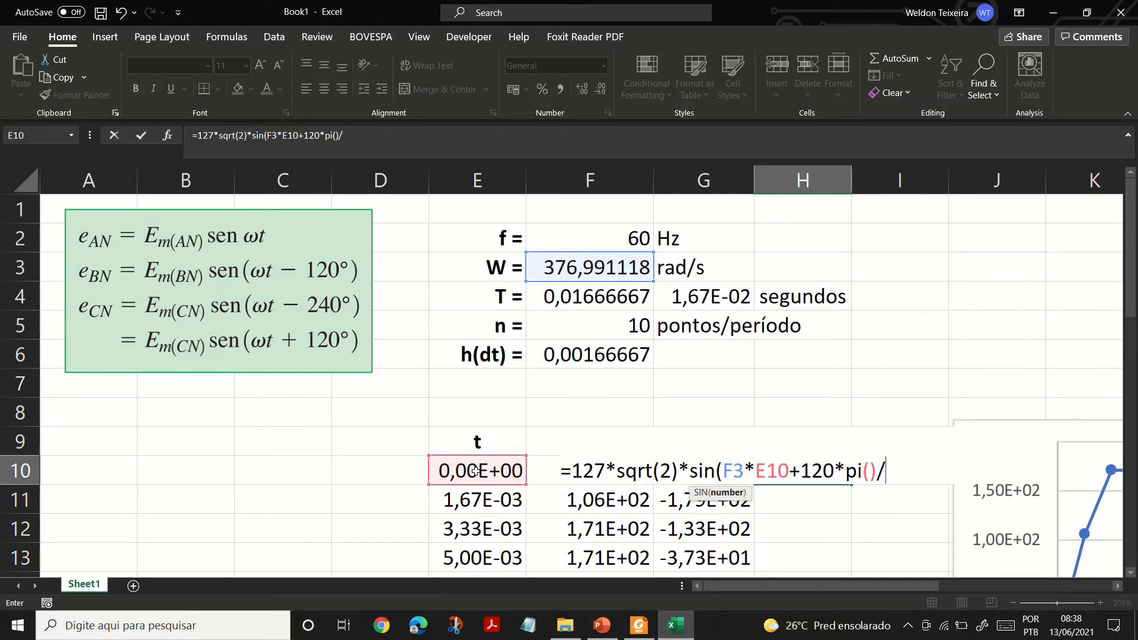
{"action": "type", "text": "180)"}
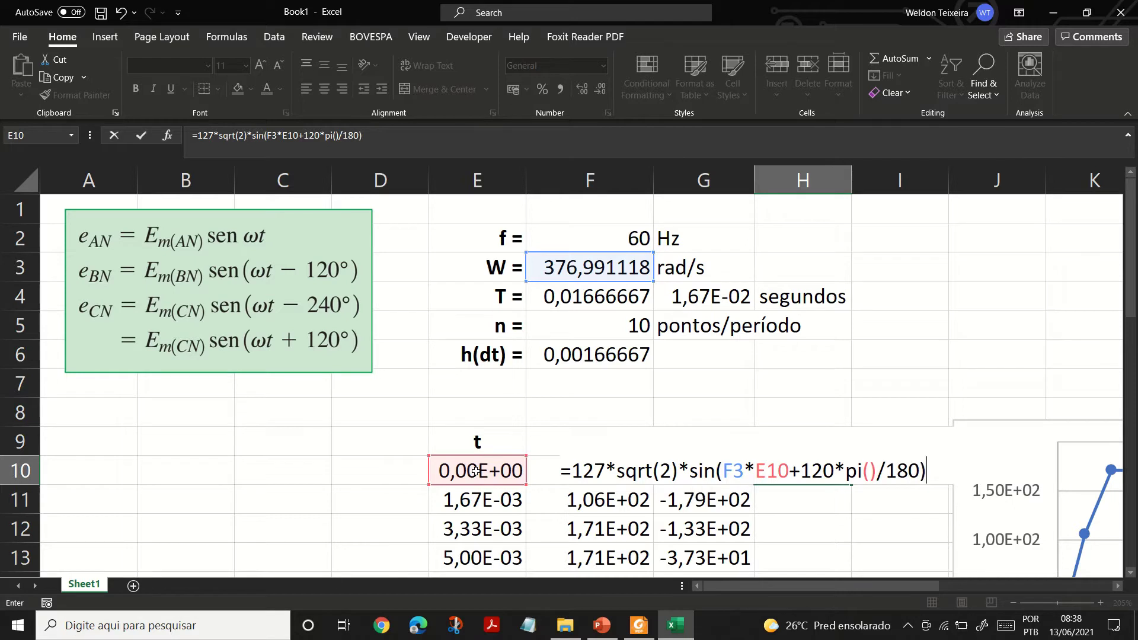
{"action": "key", "text": "Return"}
{"action": "key", "text": "Up"}
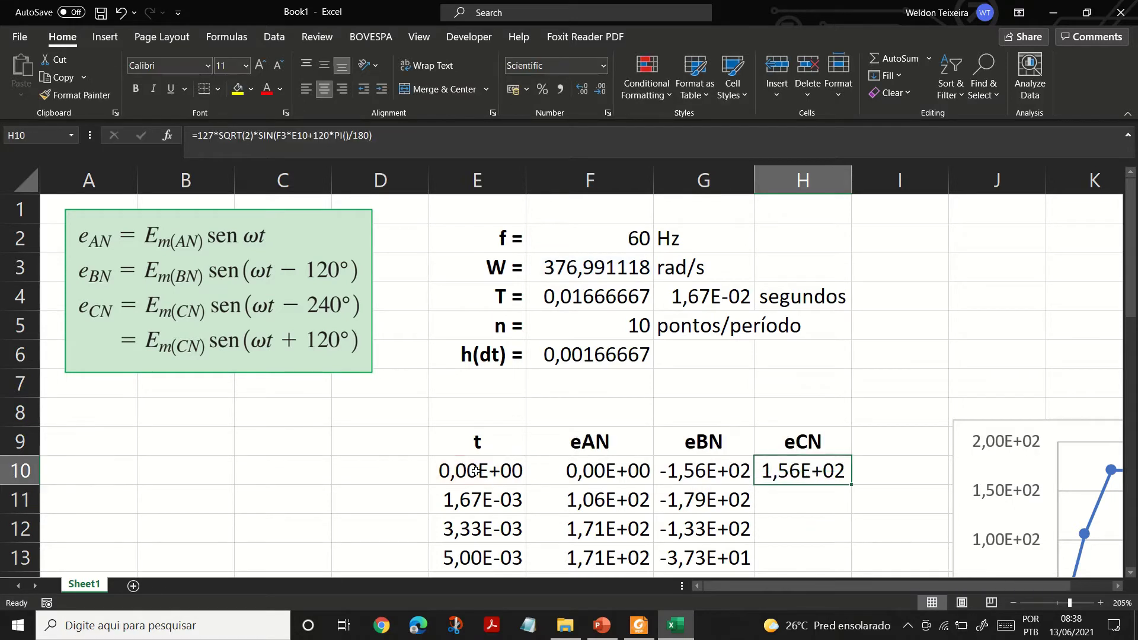
Lock the angular frequency row in H10's formula as F$3
{"action": "key", "text": "F2"}
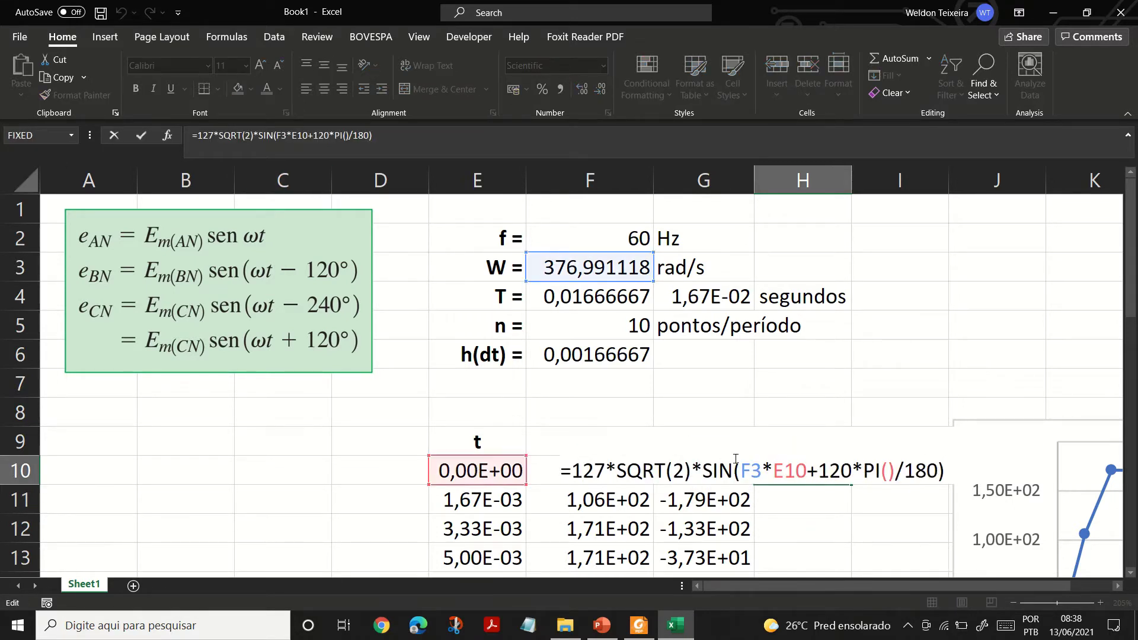
{"action": "left_click", "coordinate": [750, 471]}
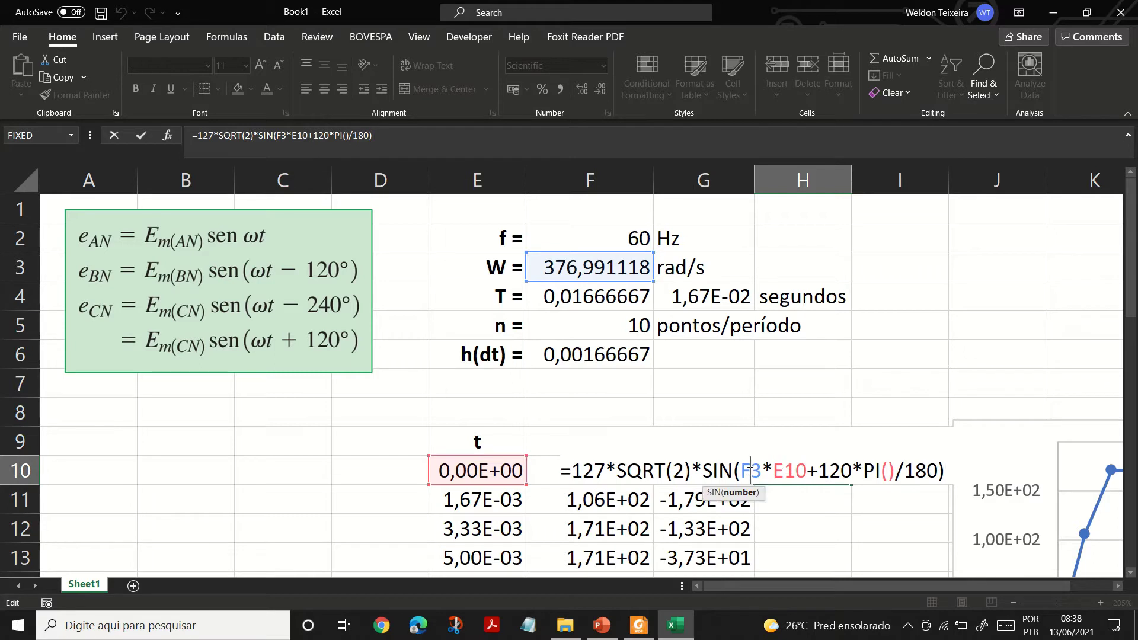
{"action": "type", "text": "$"}
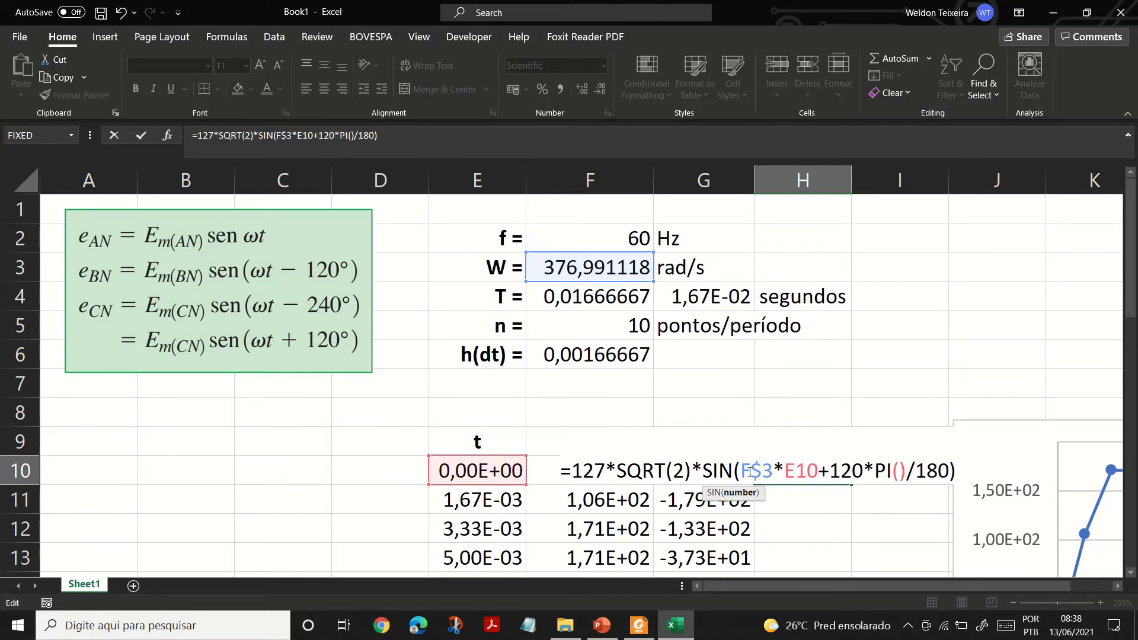
{"action": "key", "text": "Return"}
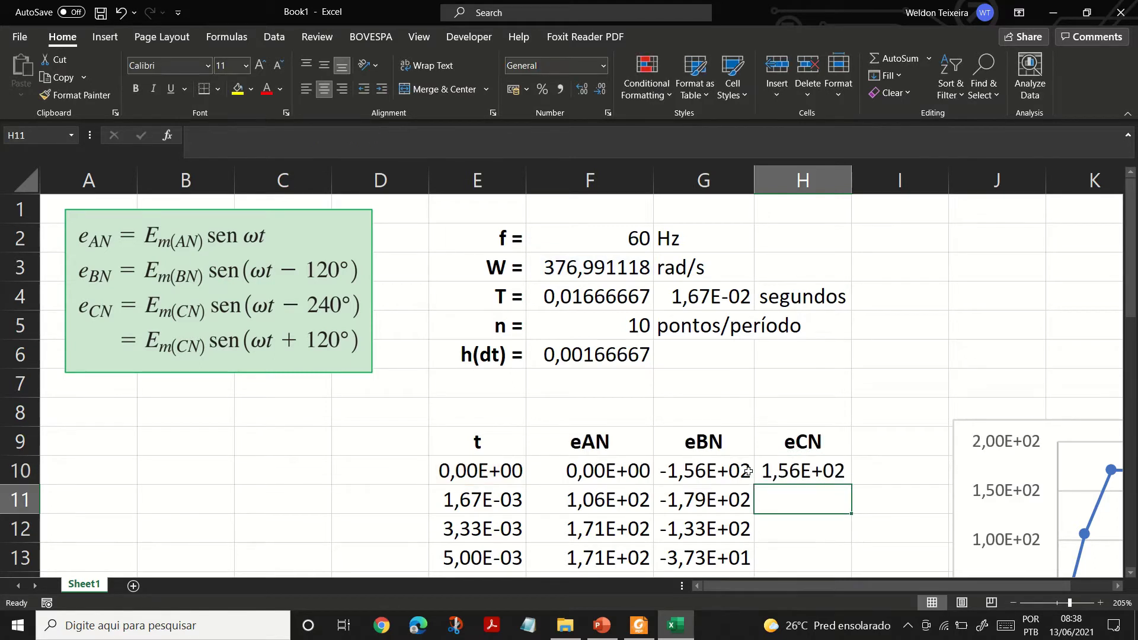
Fill the H10 formula down the eCN column to H30 and check the copied formula in H11
{"action": "left_click", "coordinate": [840, 462]}
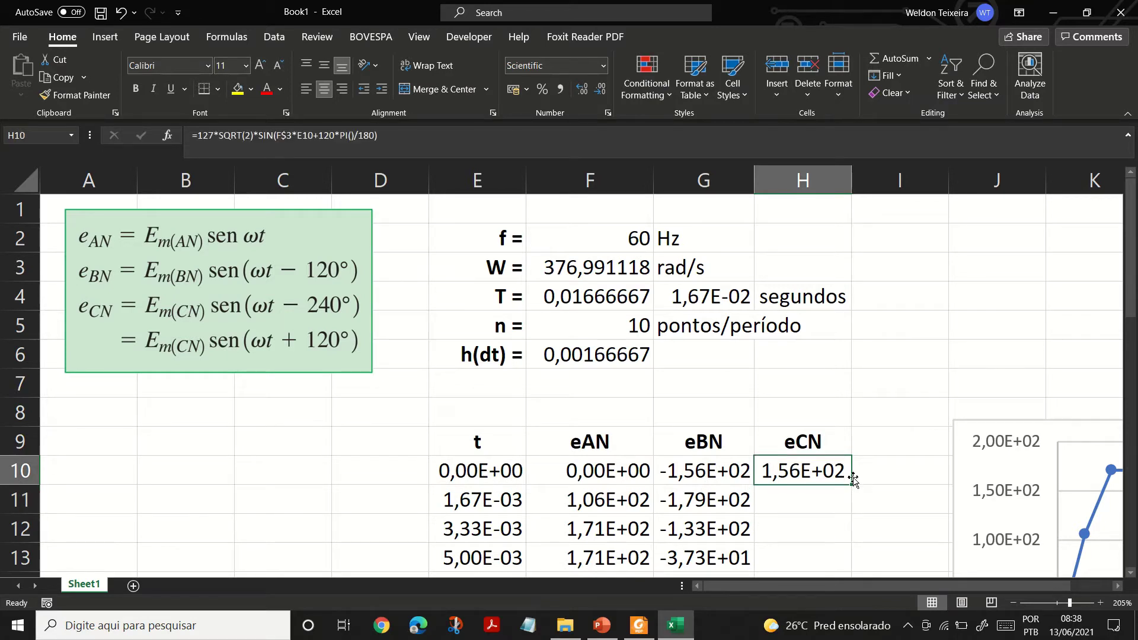
{"action": "double_click", "coordinate": [851, 483]}
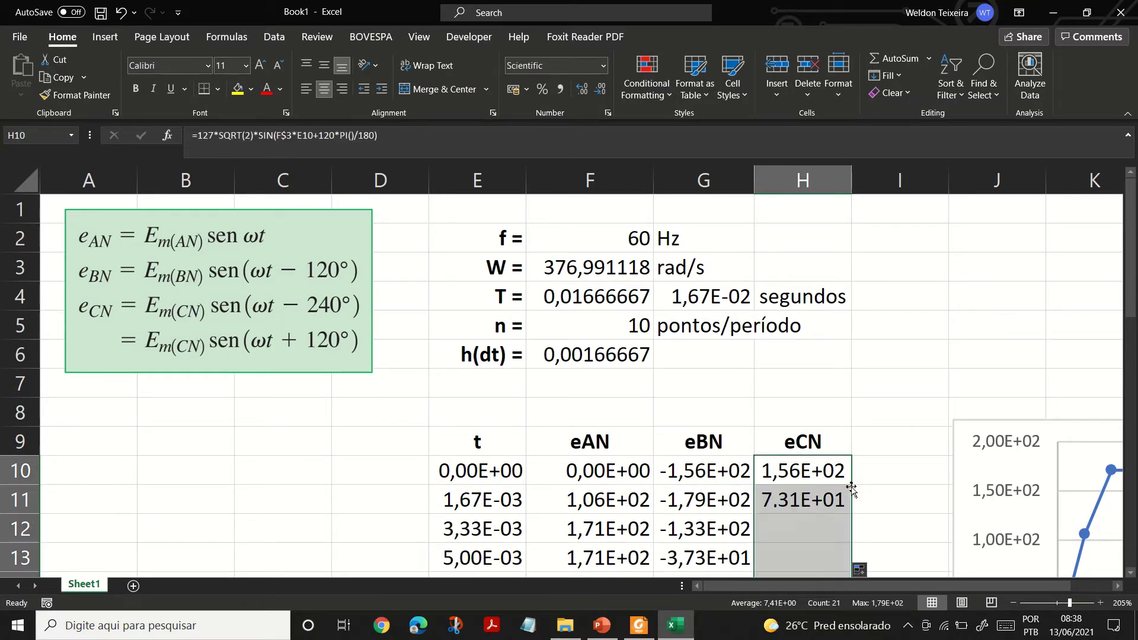
{"action": "left_click", "coordinate": [826, 482]}
{"action": "left_click", "coordinate": [818, 504]}
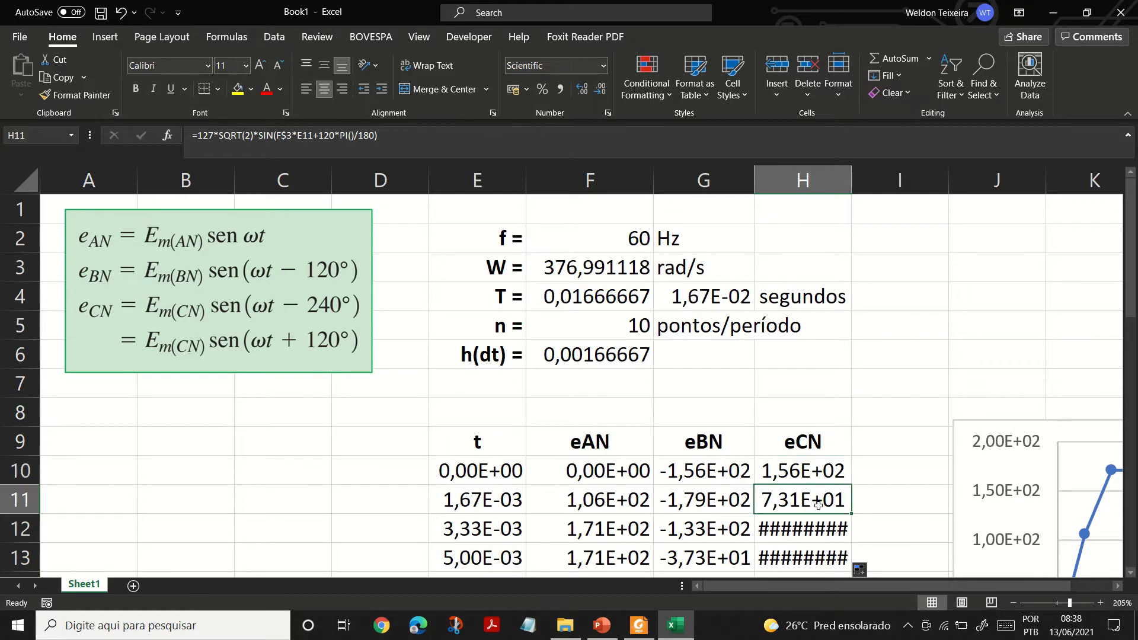
Fit column H's width to the eCN values and look over the filled column down to row 30
{"action": "scroll", "coordinate": [817, 502], "scroll_direction": "down", "scroll_amount": 4}
{"action": "scroll", "coordinate": [817, 502], "scroll_direction": "up", "scroll_amount": 2}
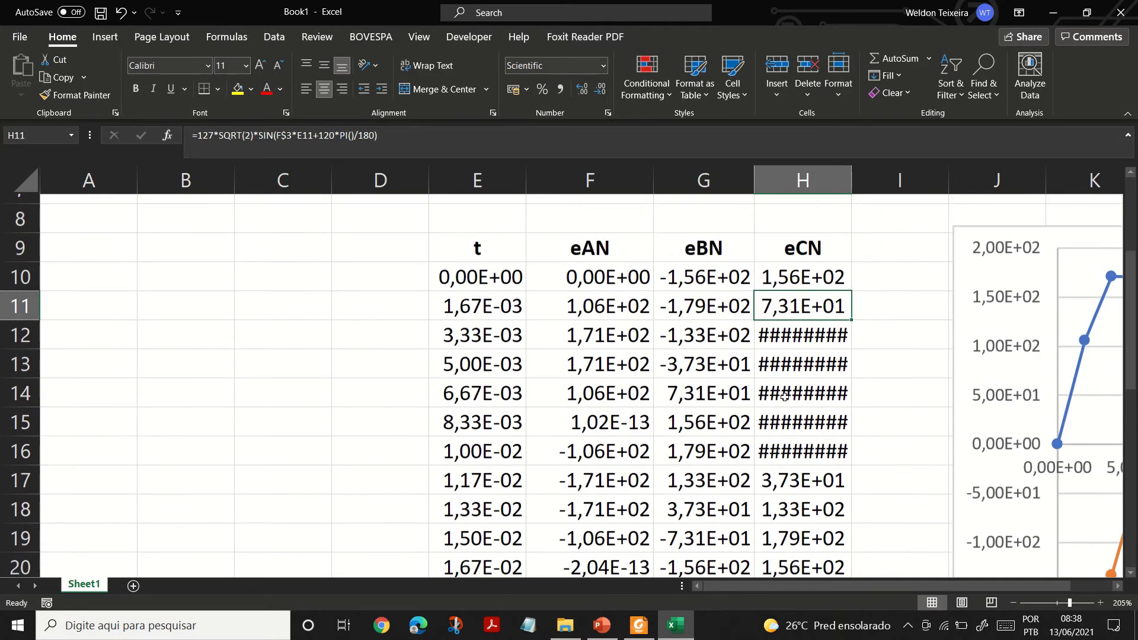
{"action": "double_click", "coordinate": [857, 186]}
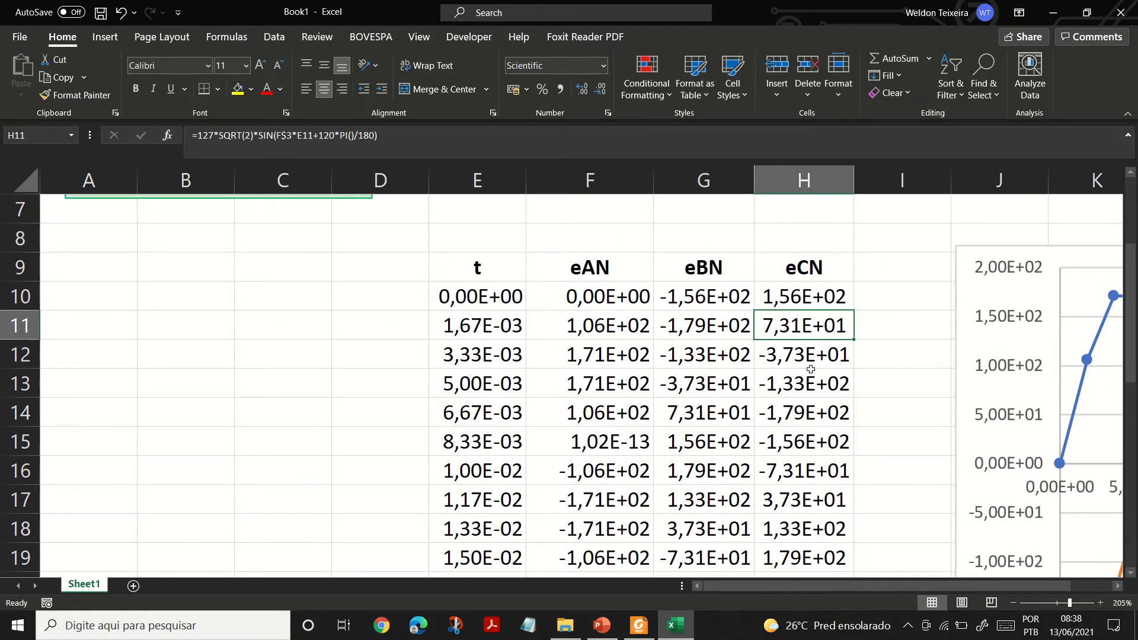
{"action": "scroll", "coordinate": [803, 399], "scroll_direction": "down", "scroll_amount": 5}
{"action": "scroll", "coordinate": [804, 399], "scroll_direction": "up", "scroll_amount": 5}
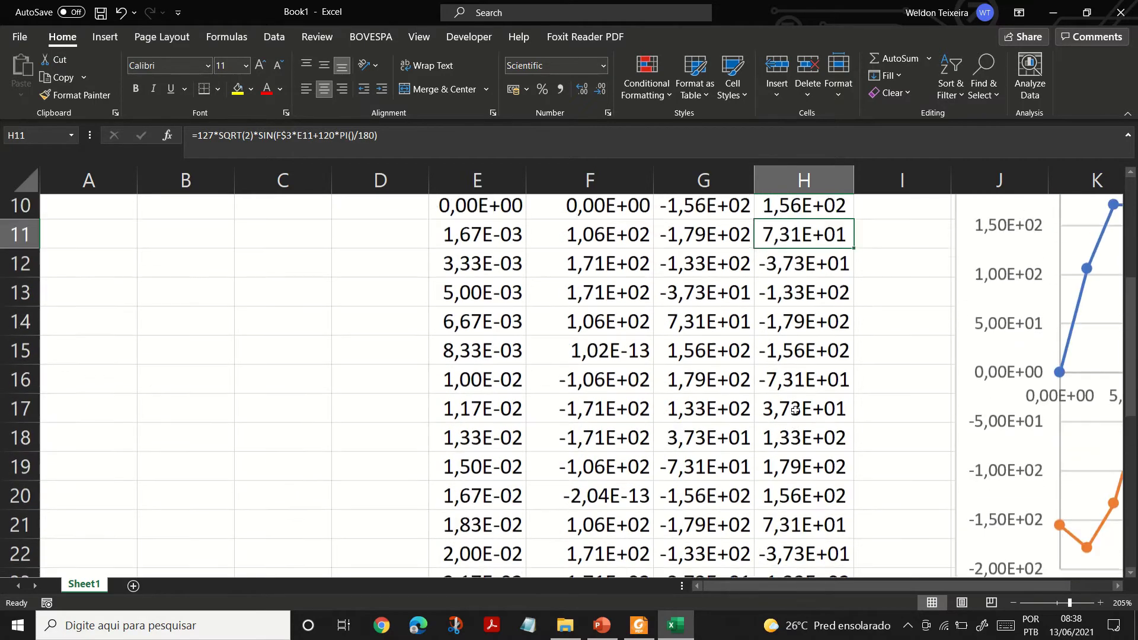
{"action": "scroll", "coordinate": [725, 399], "scroll_direction": "down", "scroll_amount": 3}
{"action": "scroll", "coordinate": [724, 399], "scroll_direction": "down", "scroll_amount": 2}
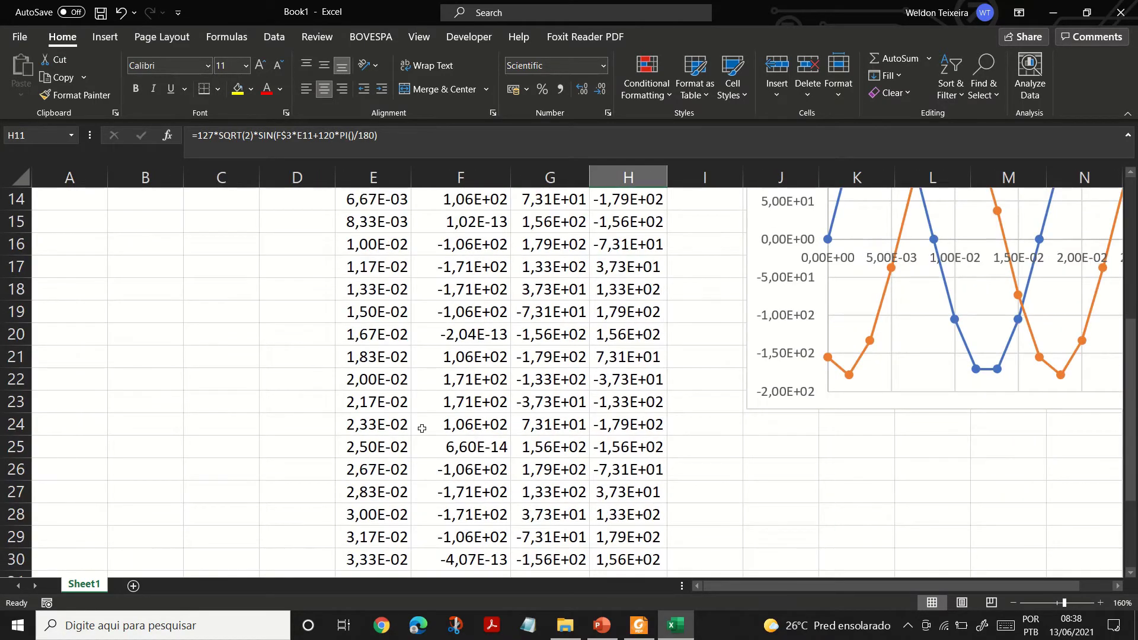
Select the time values in E10:E30
{"action": "scroll", "coordinate": [373, 295], "scroll_direction": "up", "scroll_amount": 2}
{"action": "left_click", "coordinate": [368, 250]}
{"action": "scroll", "coordinate": [373, 356], "scroll_direction": "down", "scroll_amount": 4}
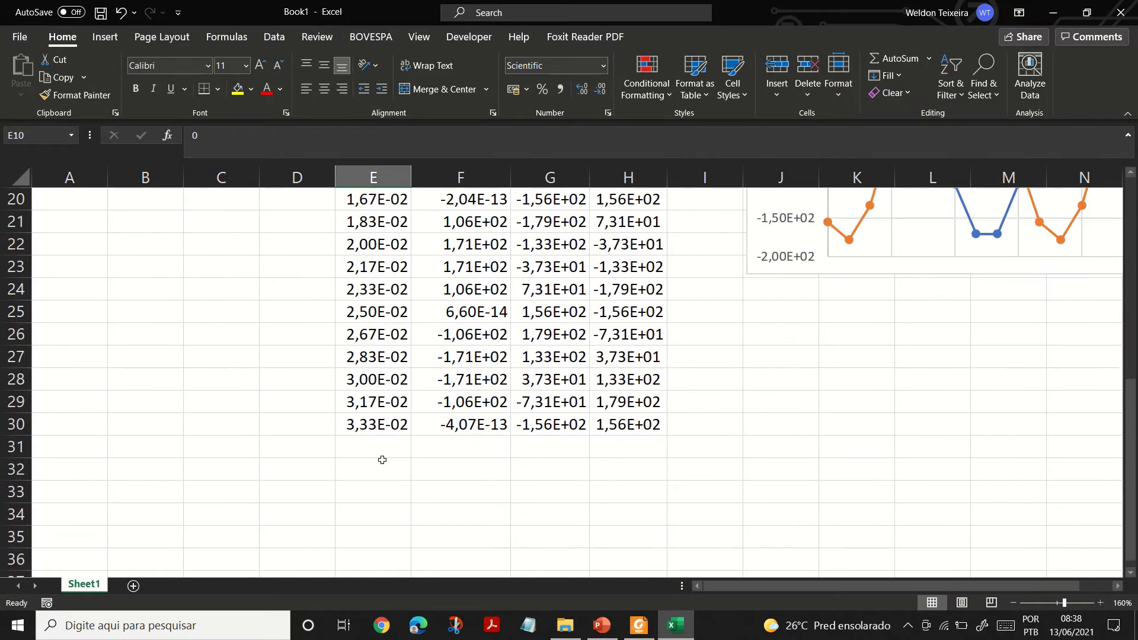
{"action": "left_click", "coordinate": [361, 423], "text": "shift"}
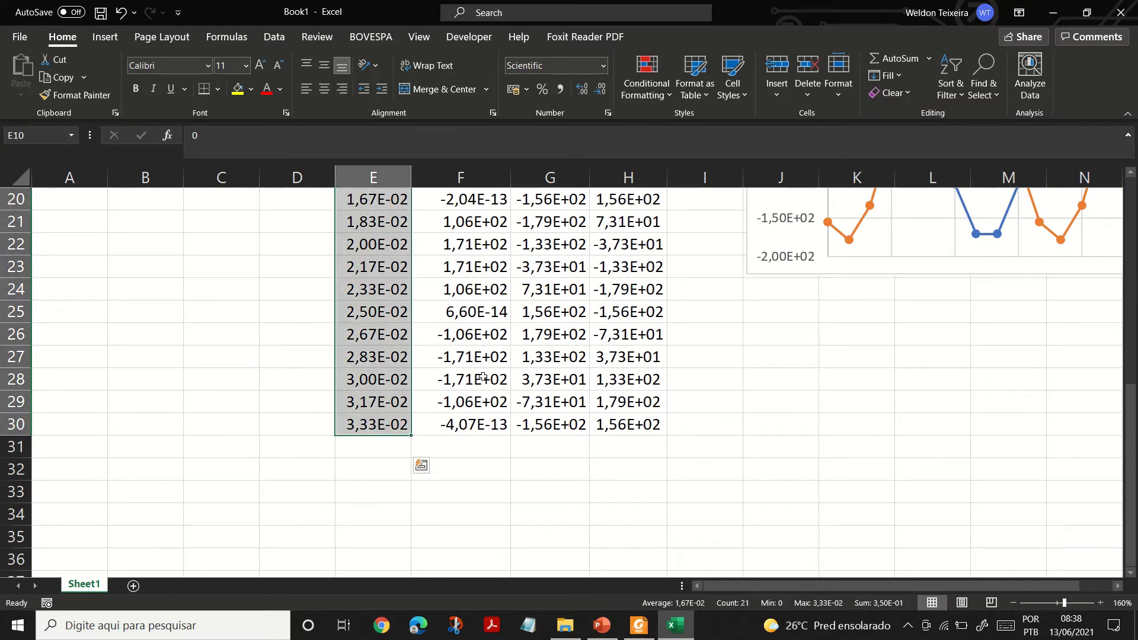
{"action": "scroll", "coordinate": [486, 374], "scroll_direction": "up", "scroll_amount": 3}
{"action": "scroll", "coordinate": [486, 373], "scroll_direction": "up", "scroll_amount": 4}
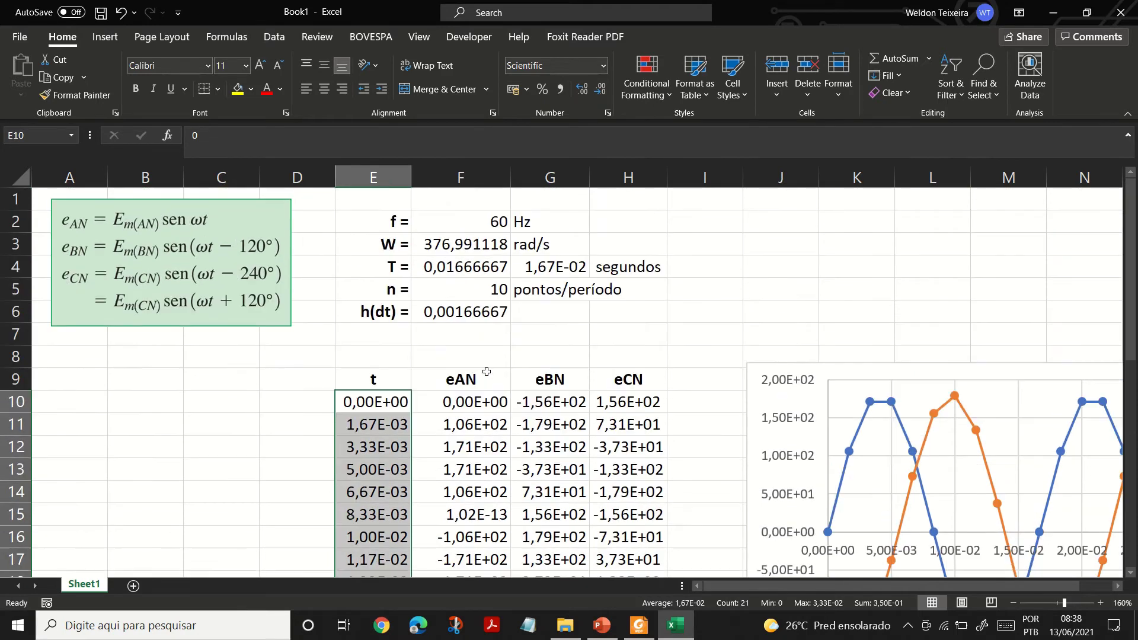
Widen column H slightly so the eCN values display at a smaller zoom, and bring the table and chart into view together
{"action": "scroll", "coordinate": [502, 358], "scroll_direction": "down", "scroll_amount": 1, "text": "ctrl"}
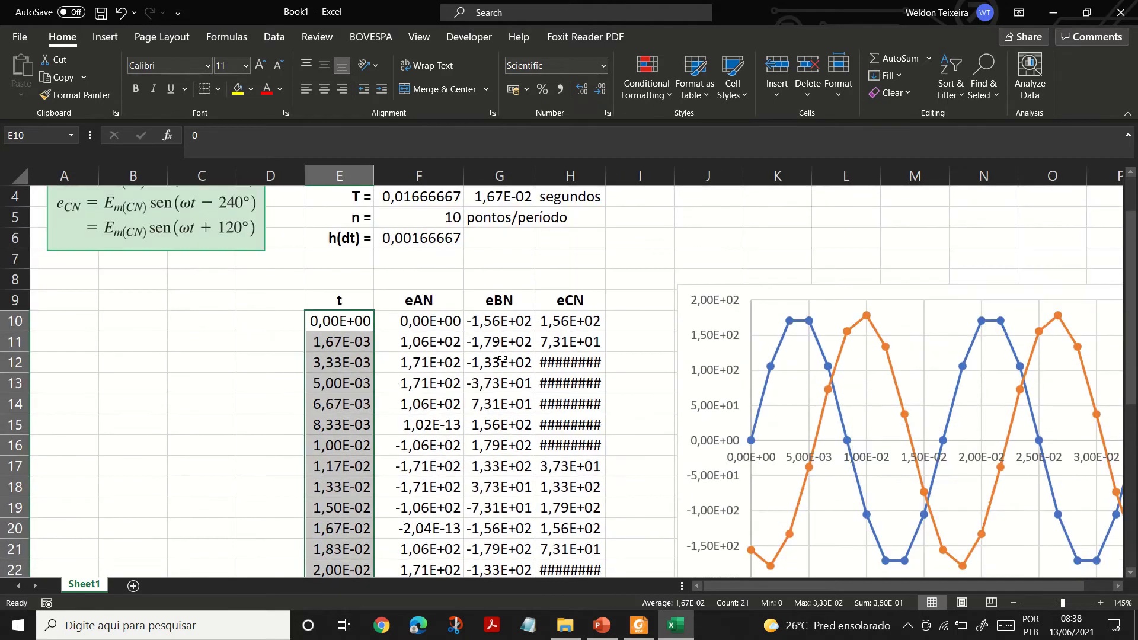
{"action": "left_click_drag", "start_coordinate": [606, 177], "coordinate": [606, 177]}
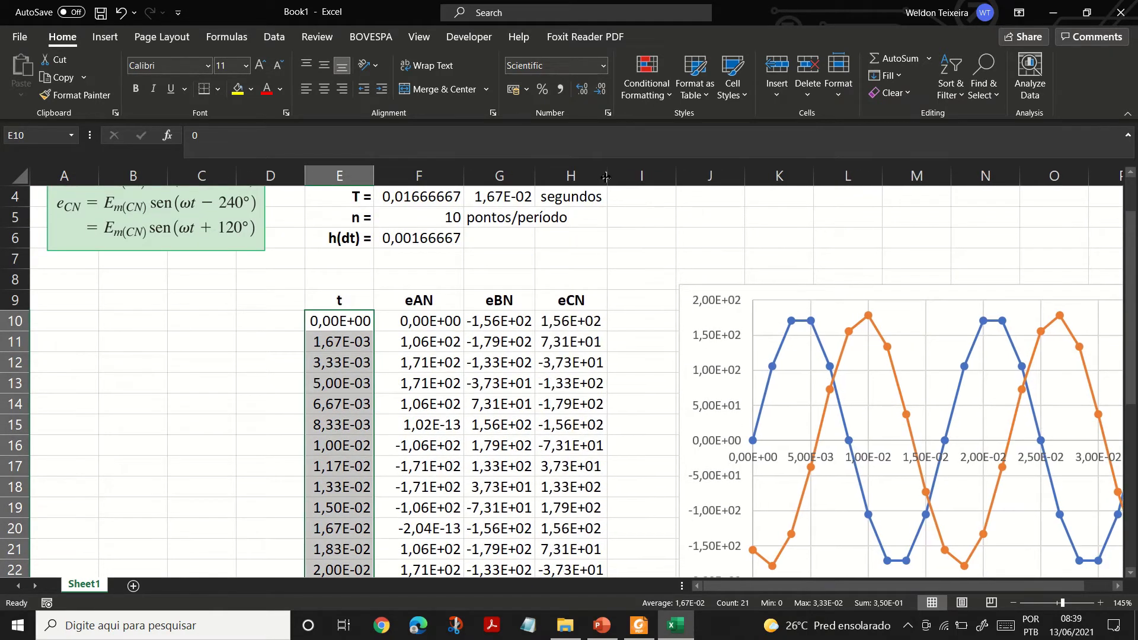
{"action": "scroll", "coordinate": [726, 439], "scroll_direction": "down", "scroll_amount": 1, "text": "ctrl"}
{"action": "scroll", "coordinate": [712, 427], "scroll_direction": "down", "scroll_amount": 2}
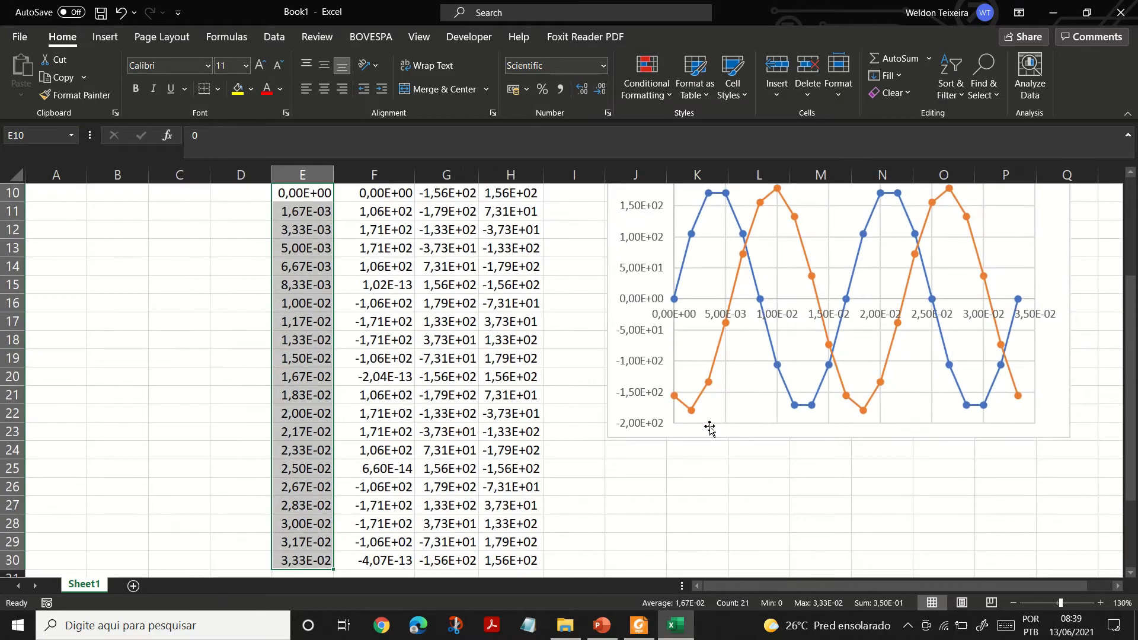
{"action": "scroll", "coordinate": [712, 415], "scroll_direction": "up", "scroll_amount": 1}
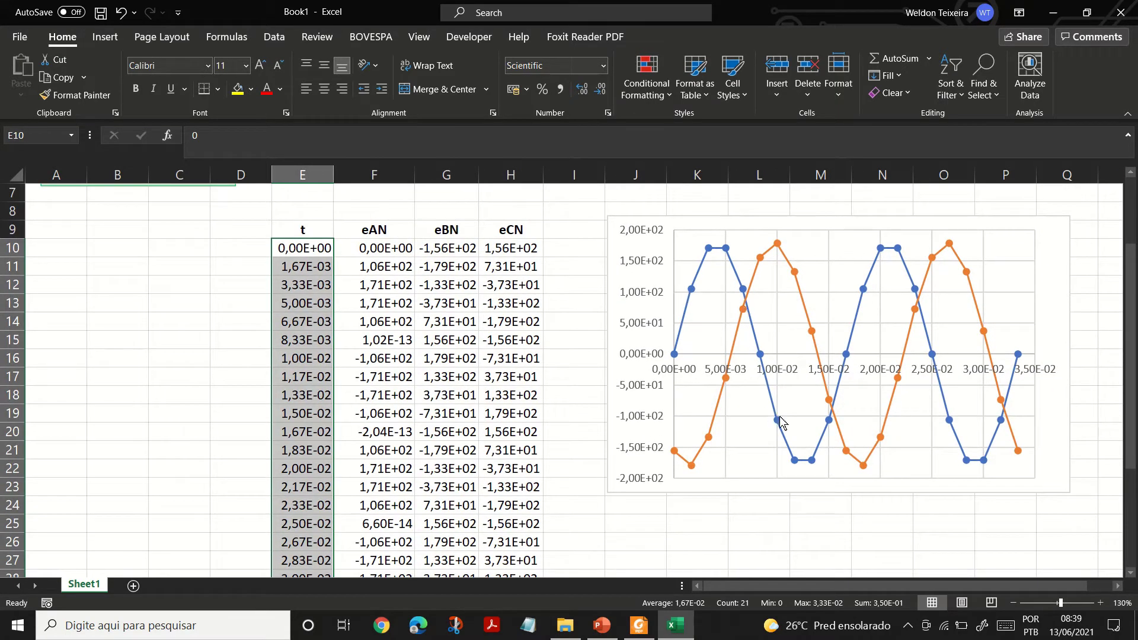
Extend the chart's source data to include the eCN column, so all three voltages are plotted
{"action": "scroll", "coordinate": [988, 380], "scroll_direction": "up", "scroll_amount": 2}
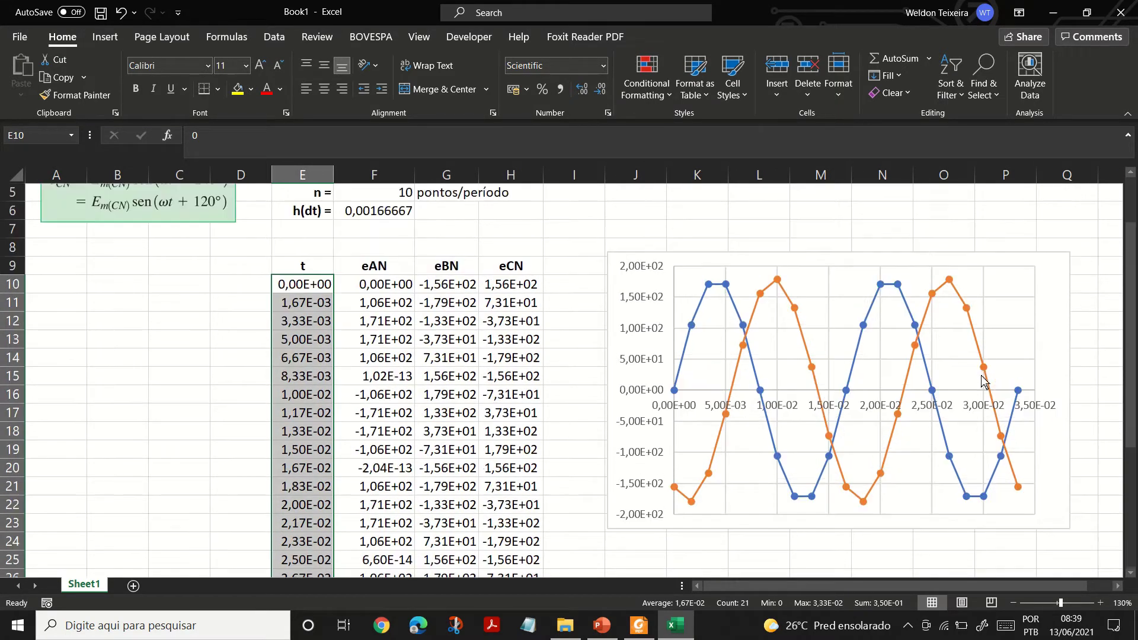
{"action": "scroll", "coordinate": [808, 396], "scroll_direction": "down", "scroll_amount": 1}
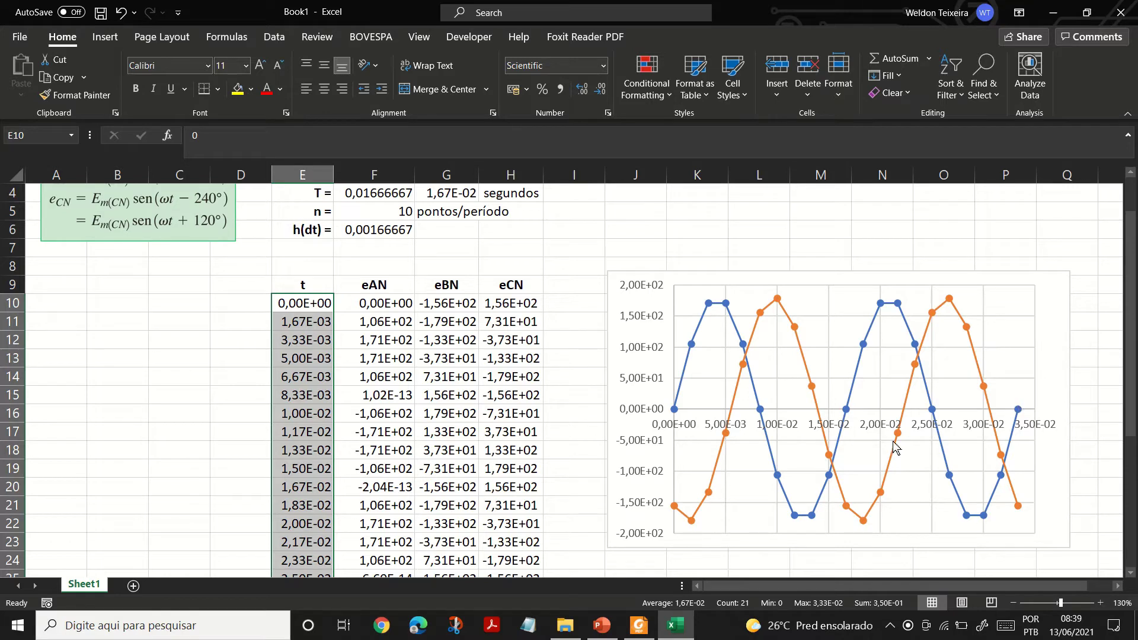
{"action": "left_click", "coordinate": [688, 275]}
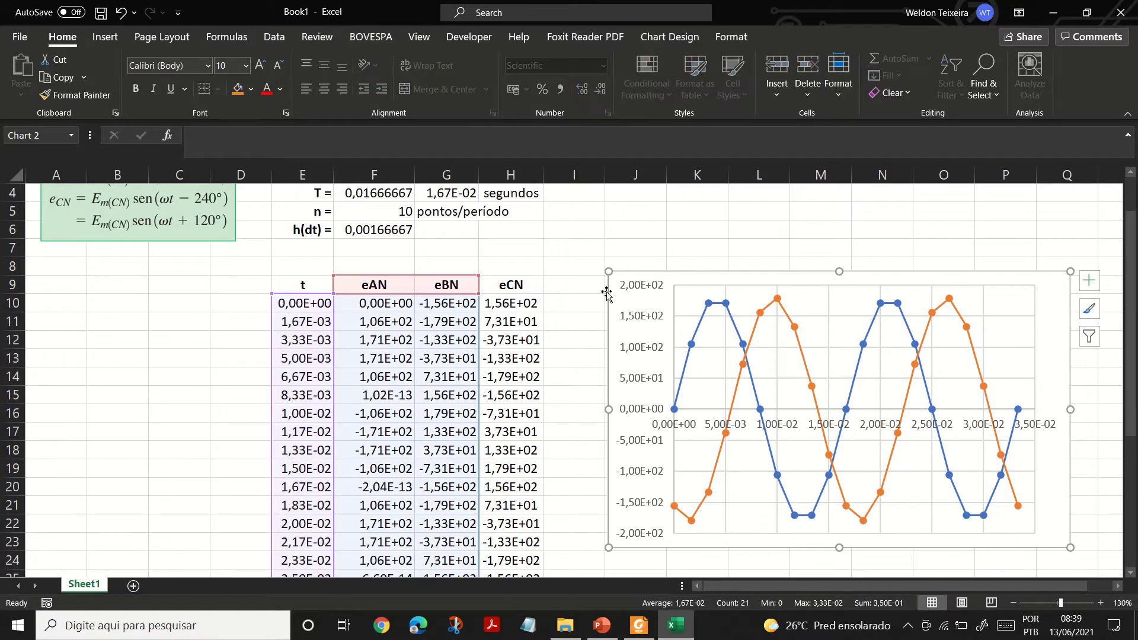
{"action": "left_click_drag", "start_coordinate": [478, 296], "coordinate": [532, 293]}
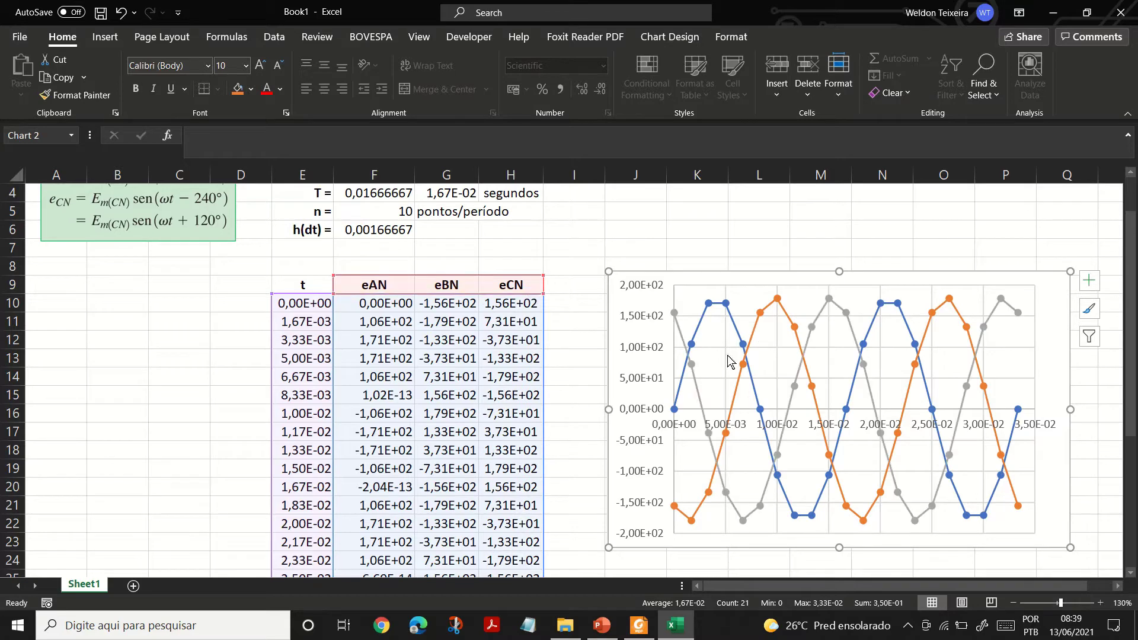
{"action": "left_click", "coordinate": [589, 295]}
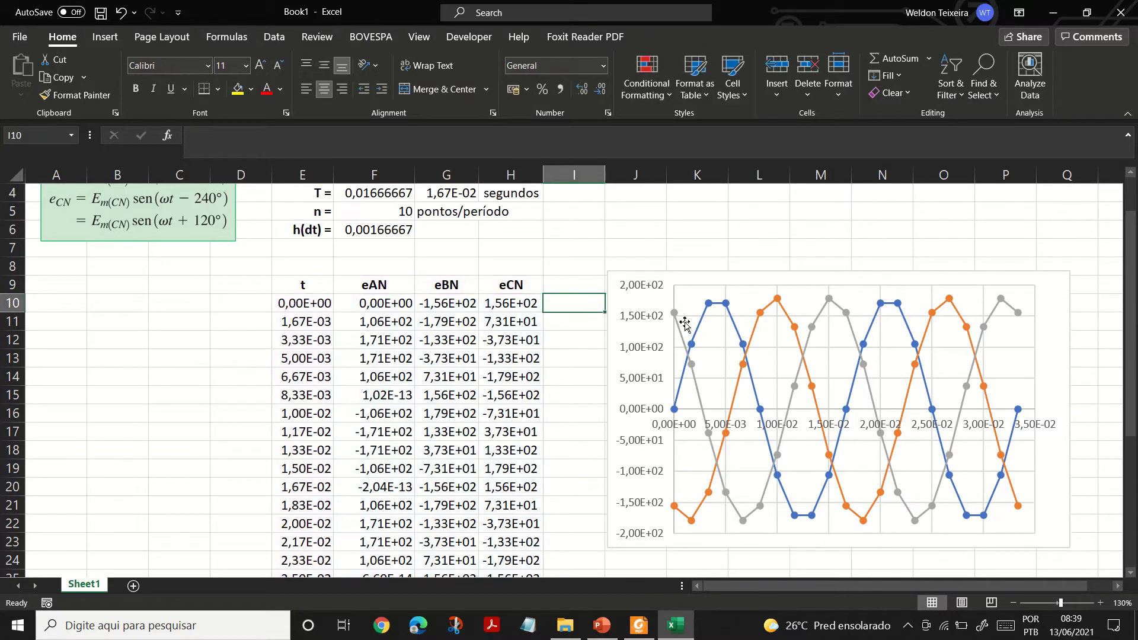
Move the three-voltage chart up so its upper edge sits at about row 5
{"action": "left_click", "coordinate": [680, 284]}
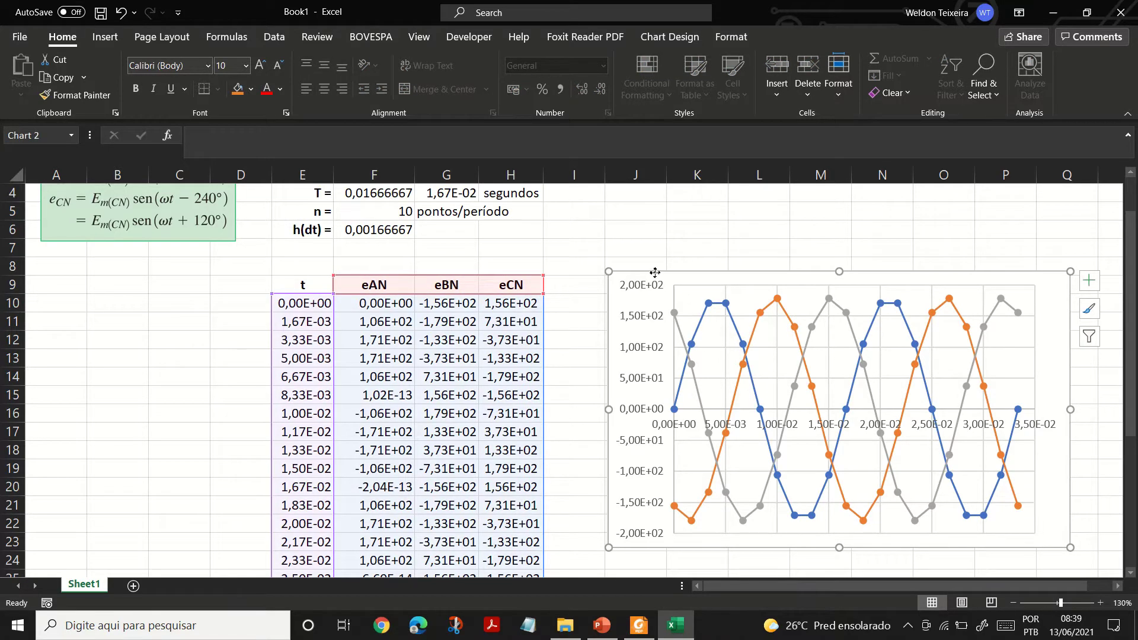
{"action": "left_click_drag", "start_coordinate": [652, 270], "coordinate": [648, 210]}
{"action": "scroll", "coordinate": [726, 305], "scroll_direction": "up", "scroll_amount": 1}
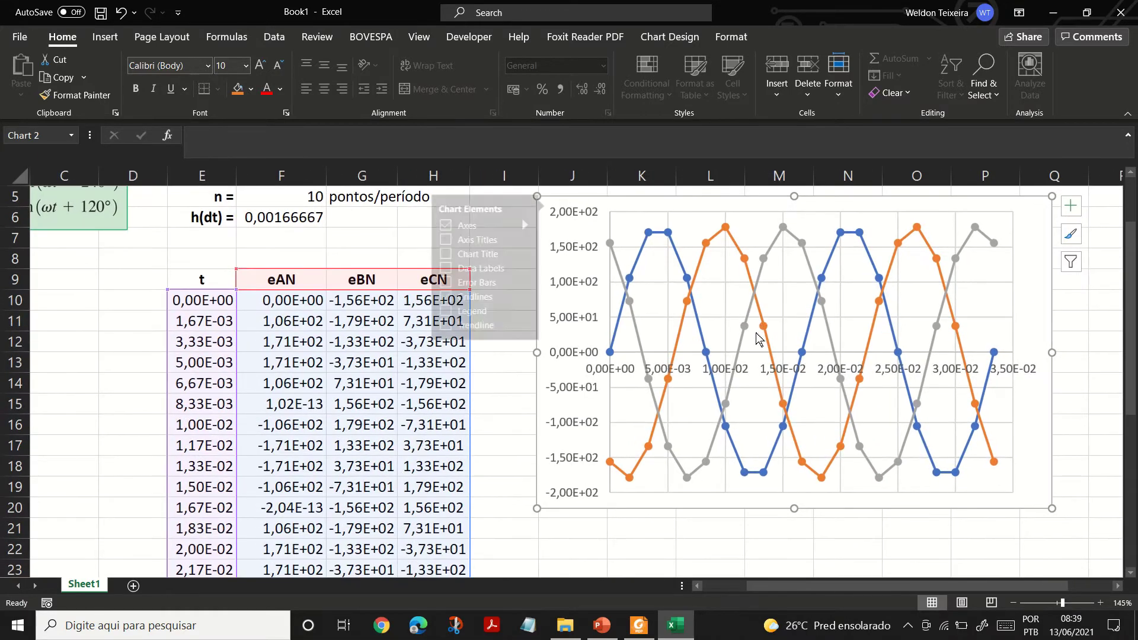
{"action": "scroll", "coordinate": [597, 358], "scroll_direction": "up", "scroll_amount": 1}
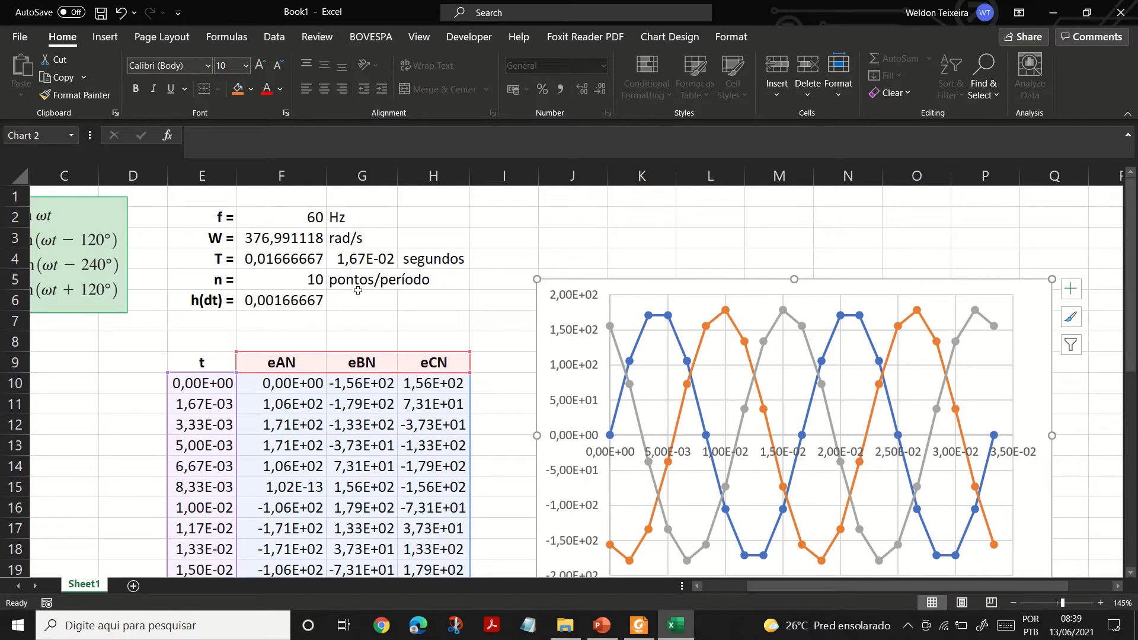
Preview the Scatter with Smooth Lines and Markers type on the three-voltage chart
{"action": "left_click", "coordinate": [303, 284]}
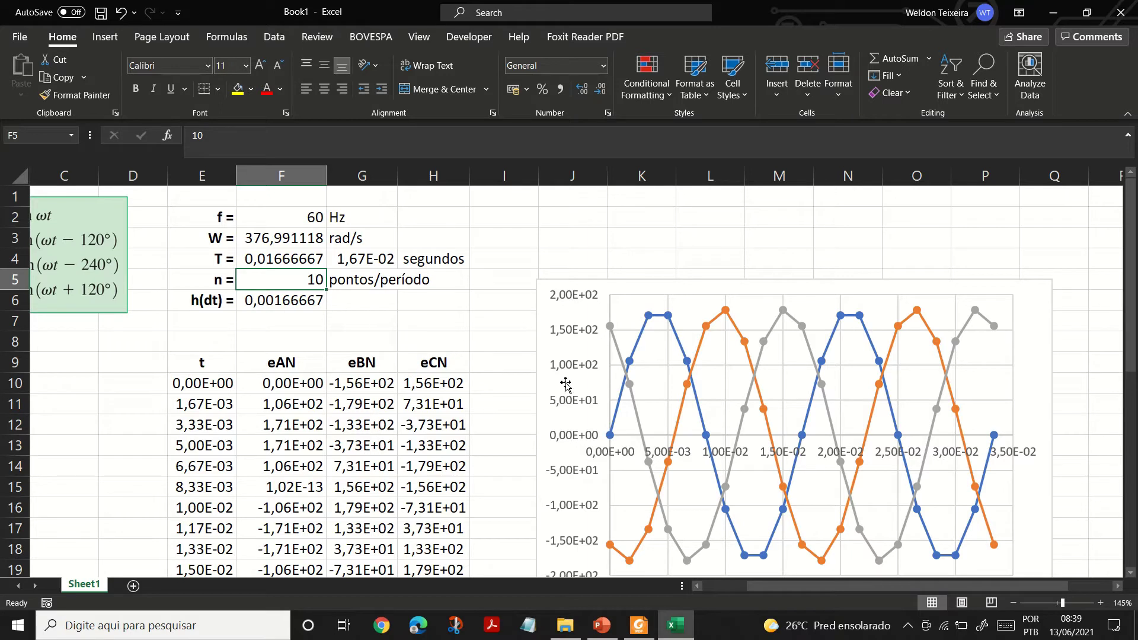
{"action": "left_click", "coordinate": [657, 324]}
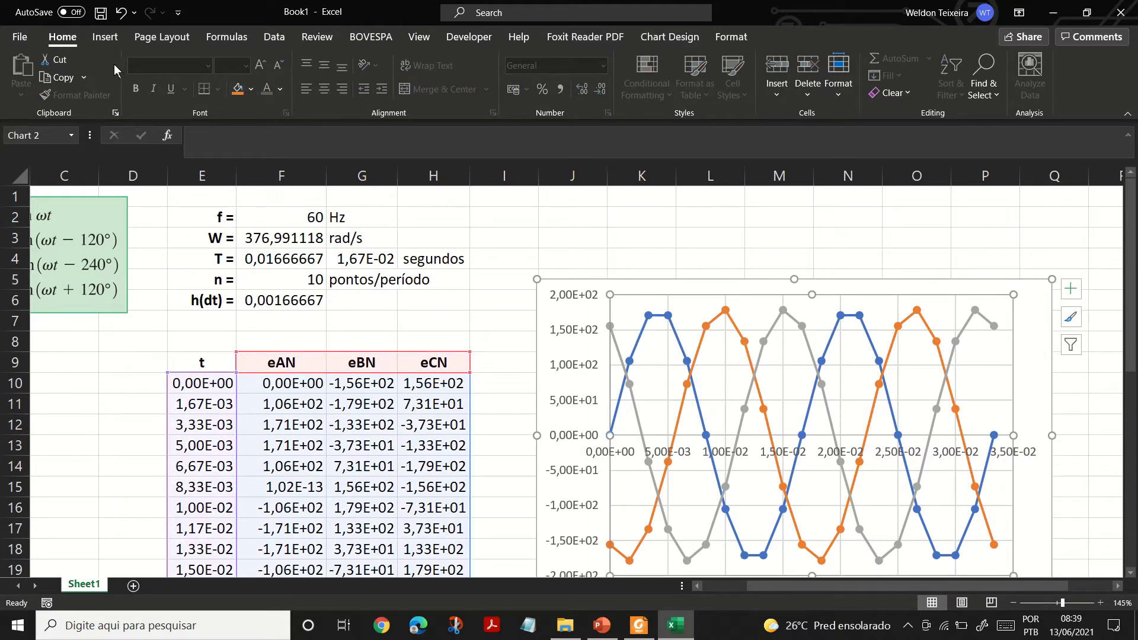
{"action": "left_click", "coordinate": [105, 38]}
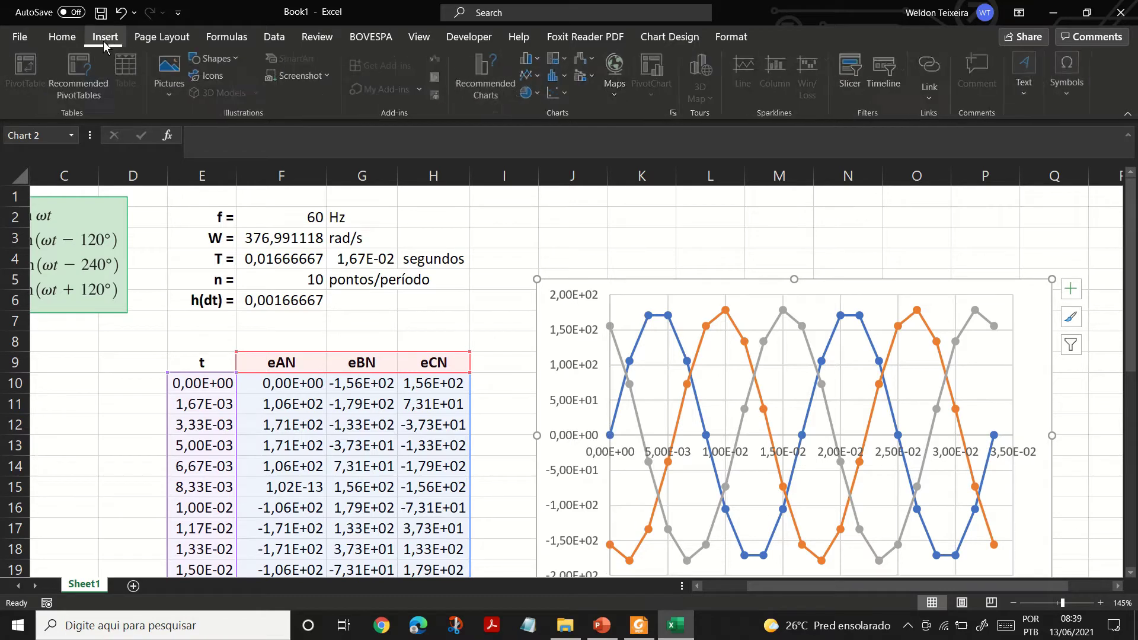
{"action": "left_click", "coordinate": [558, 93]}
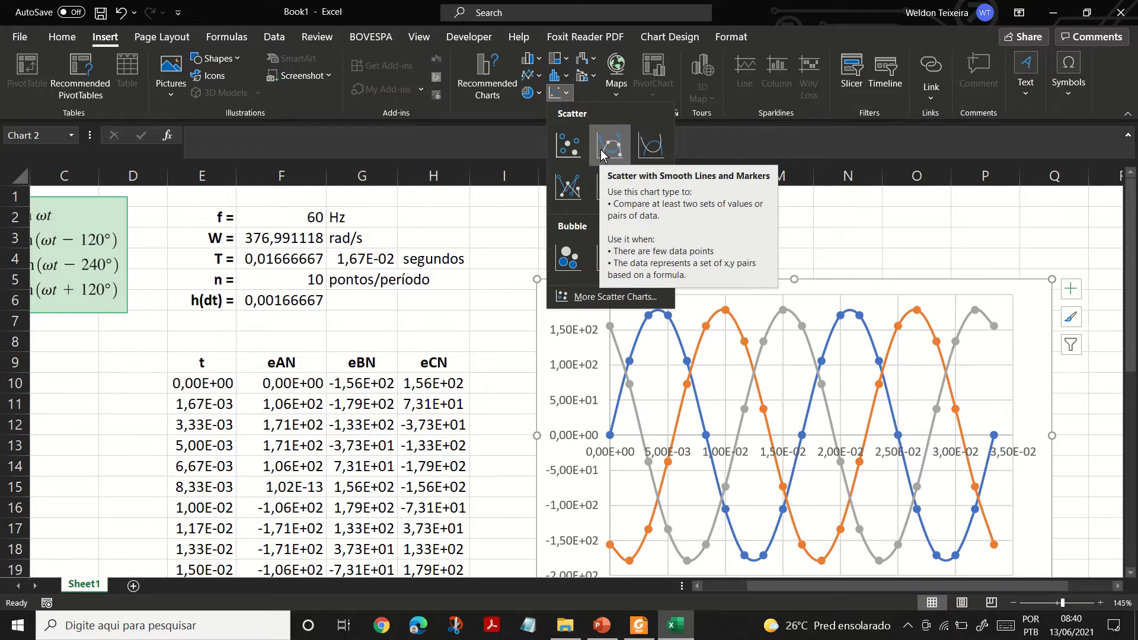
{"action": "key", "text": "Escape"}
{"action": "key", "text": "Escape"}
{"action": "left_click", "coordinate": [504, 321]}
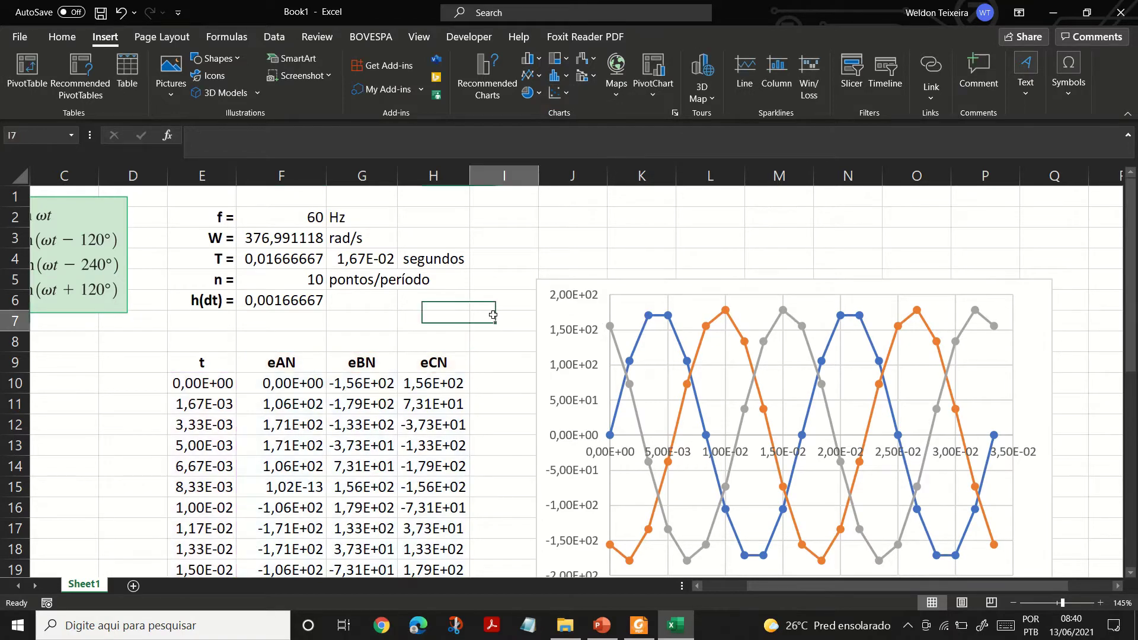
Review the parameter cells F4 to F6, including the h(dt) formula, and the eAN formula in F10
{"action": "scroll", "coordinate": [587, 324], "scroll_direction": "down", "scroll_amount": 2}
{"action": "scroll", "coordinate": [623, 365], "scroll_direction": "up", "scroll_amount": 2}
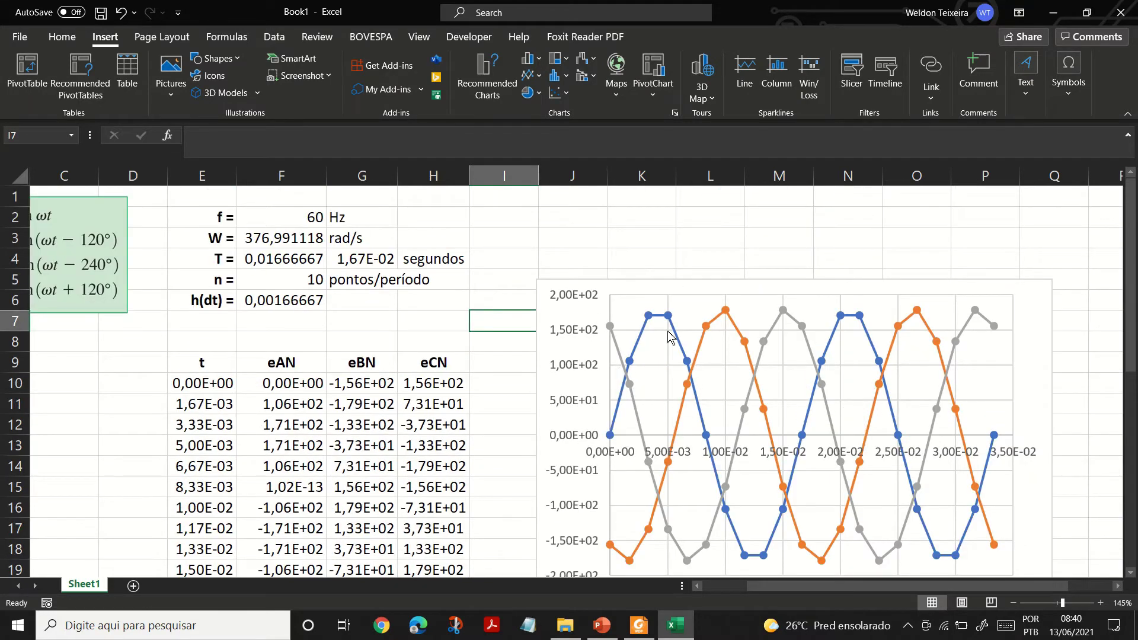
{"action": "left_click", "coordinate": [251, 303]}
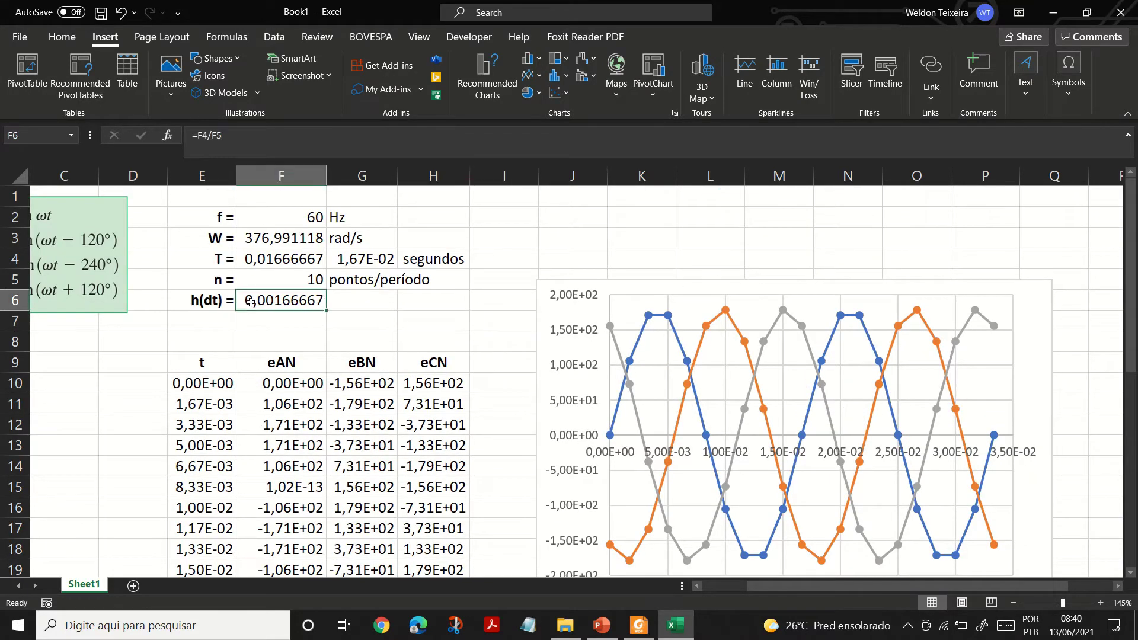
{"action": "left_click", "coordinate": [181, 304]}
{"action": "left_click", "coordinate": [276, 304]}
{"action": "left_click", "coordinate": [287, 274]}
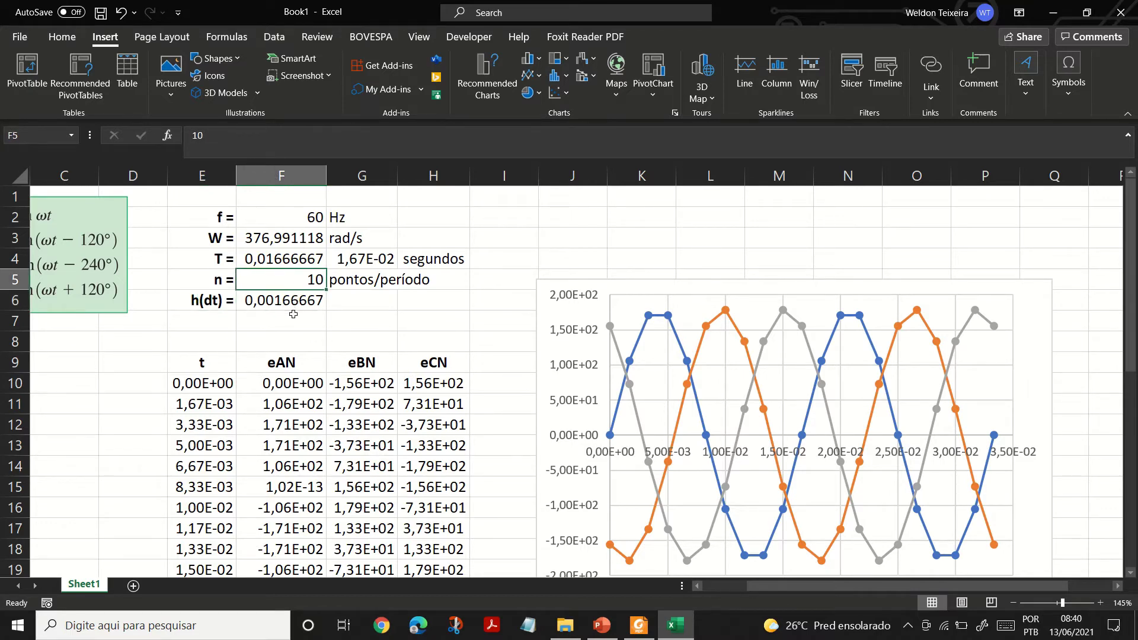
{"action": "left_click", "coordinate": [283, 263]}
{"action": "left_click", "coordinate": [295, 317]}
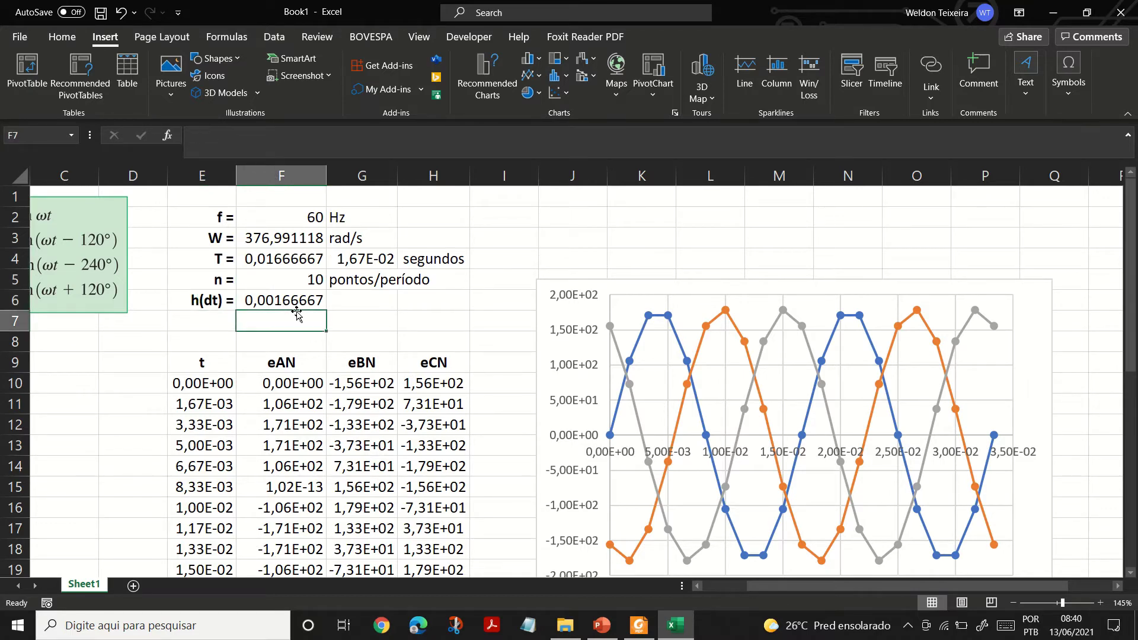
{"action": "left_click", "coordinate": [289, 296]}
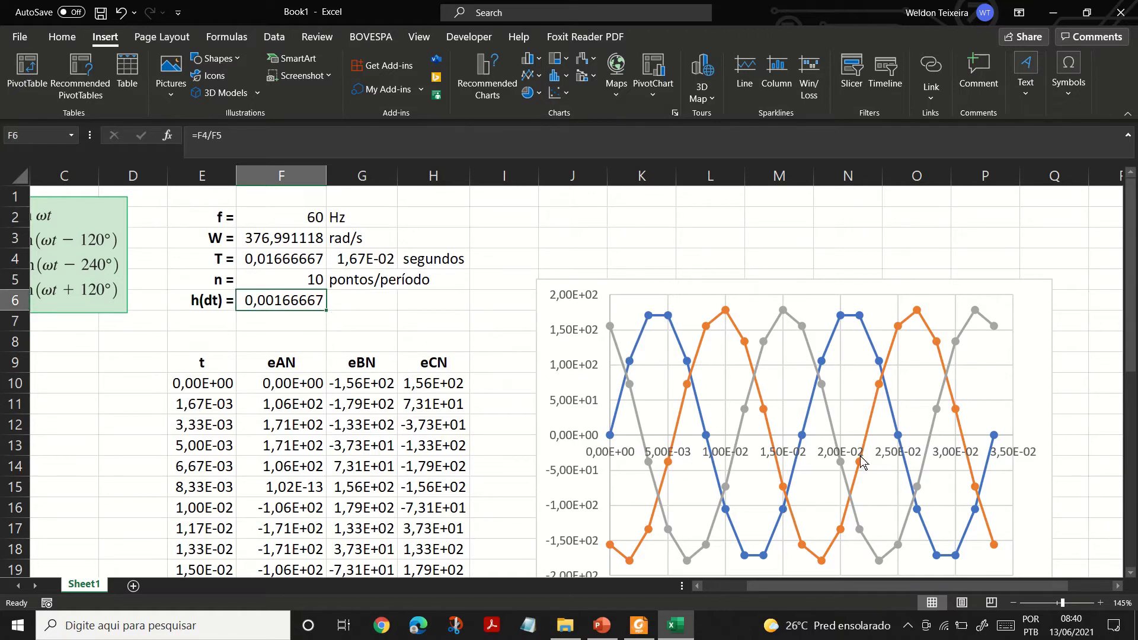
{"action": "left_click", "coordinate": [288, 394]}
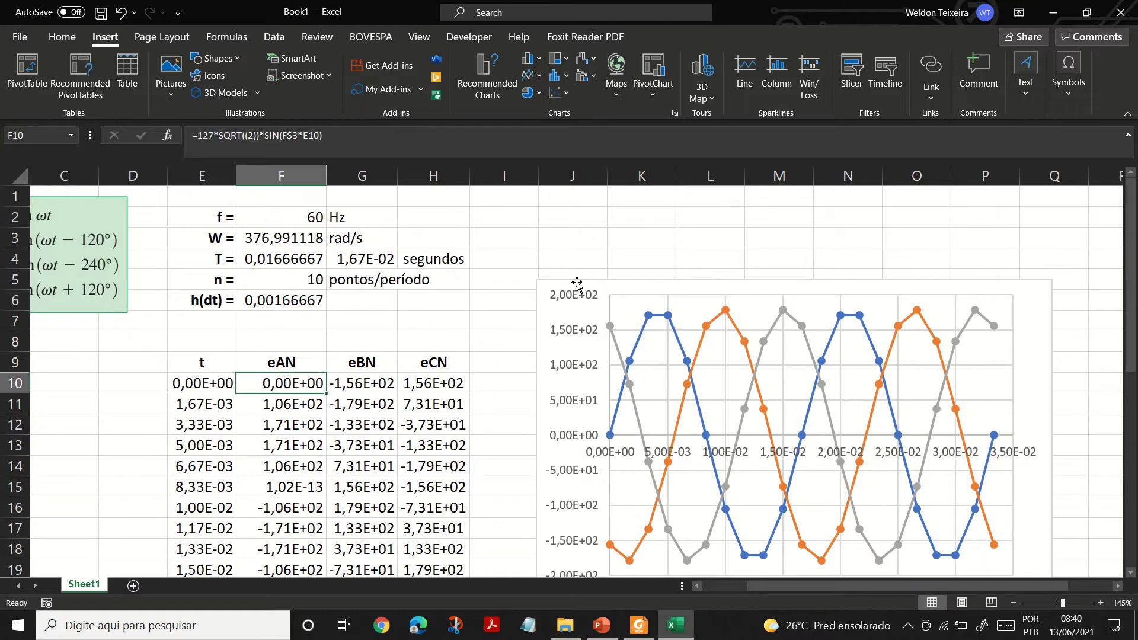
Reposition the chart to start near row 4 and column K, leaving columns I and J free beside the table
{"action": "left_click", "coordinate": [655, 282]}
{"action": "left_click_drag", "start_coordinate": [655, 283], "coordinate": [630, 237]}
{"action": "left_click", "coordinate": [394, 334]}
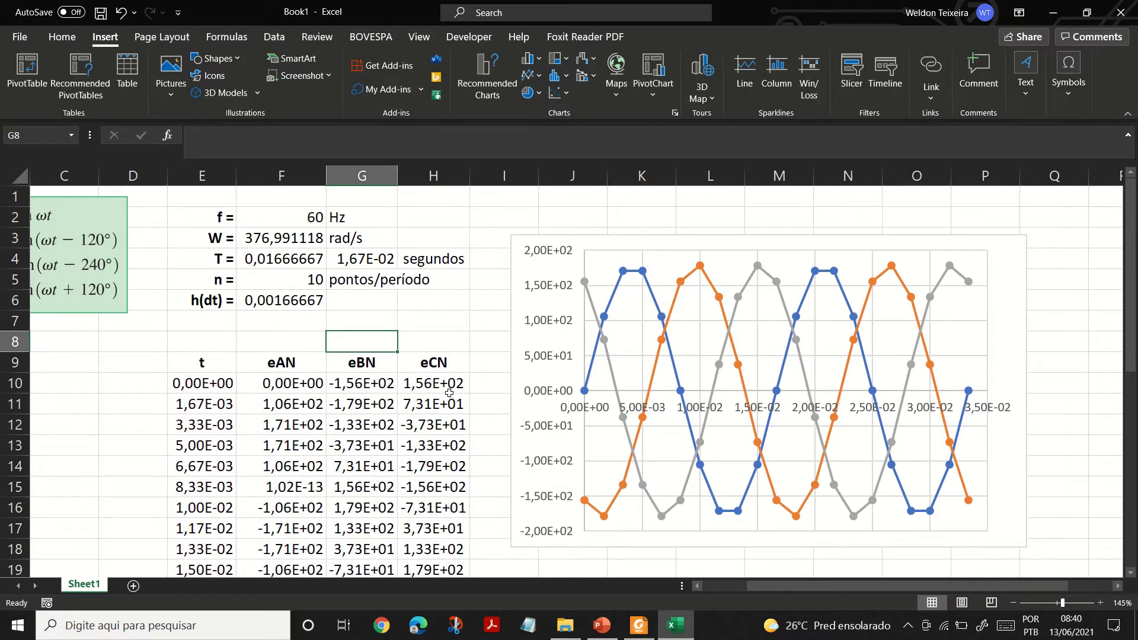
{"action": "key", "text": "Left"}
{"action": "key", "text": "Left"}
{"action": "key", "text": "Left"}
{"action": "key", "text": "Left"}
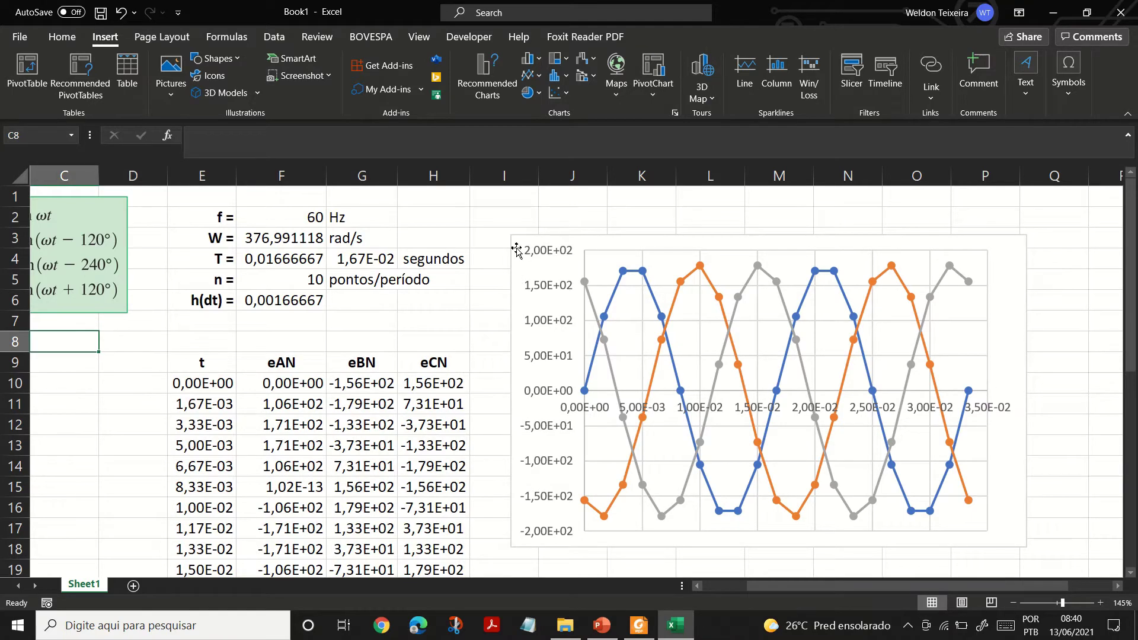
{"action": "left_click_drag", "start_coordinate": [516, 249], "coordinate": [607, 266]}
Enter =SUM(F10:H10) in I10 to add the three phase voltages at the first time value
{"action": "left_click", "coordinate": [513, 389]}
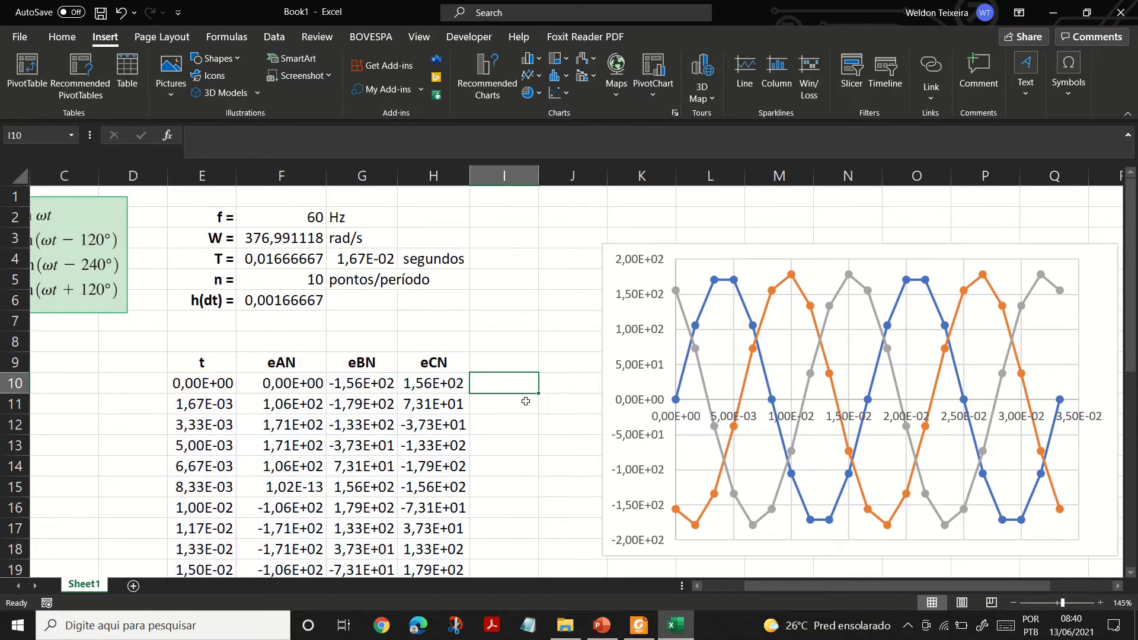
{"action": "scroll", "coordinate": [522, 394], "scroll_direction": "down", "scroll_amount": 1}
{"action": "type", "text": "="}
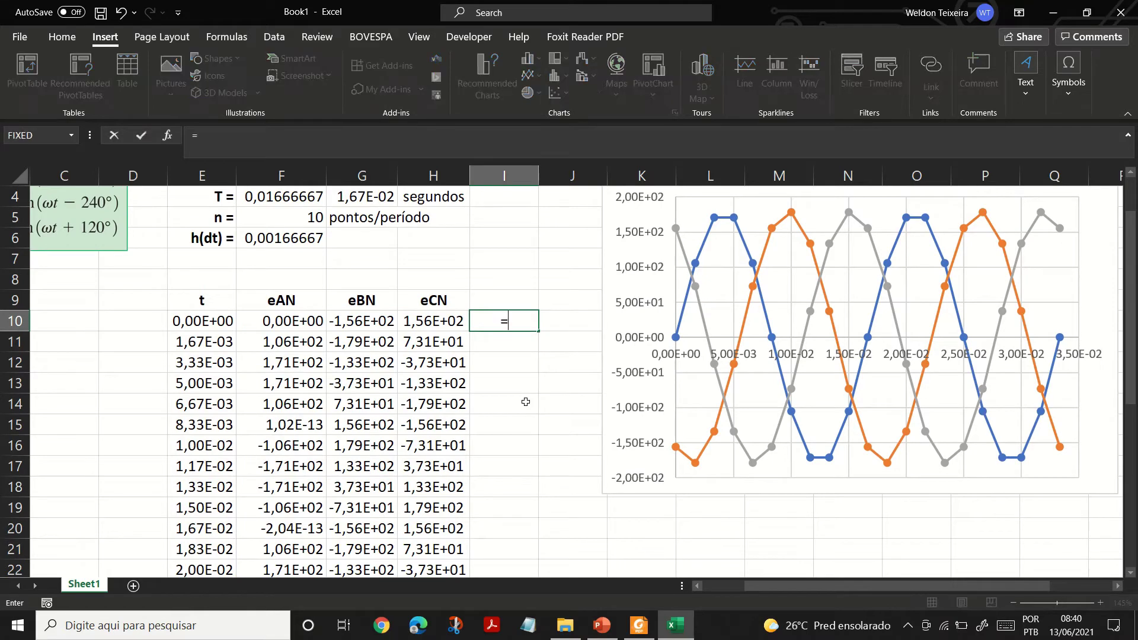
{"action": "type", "text": "sum("}
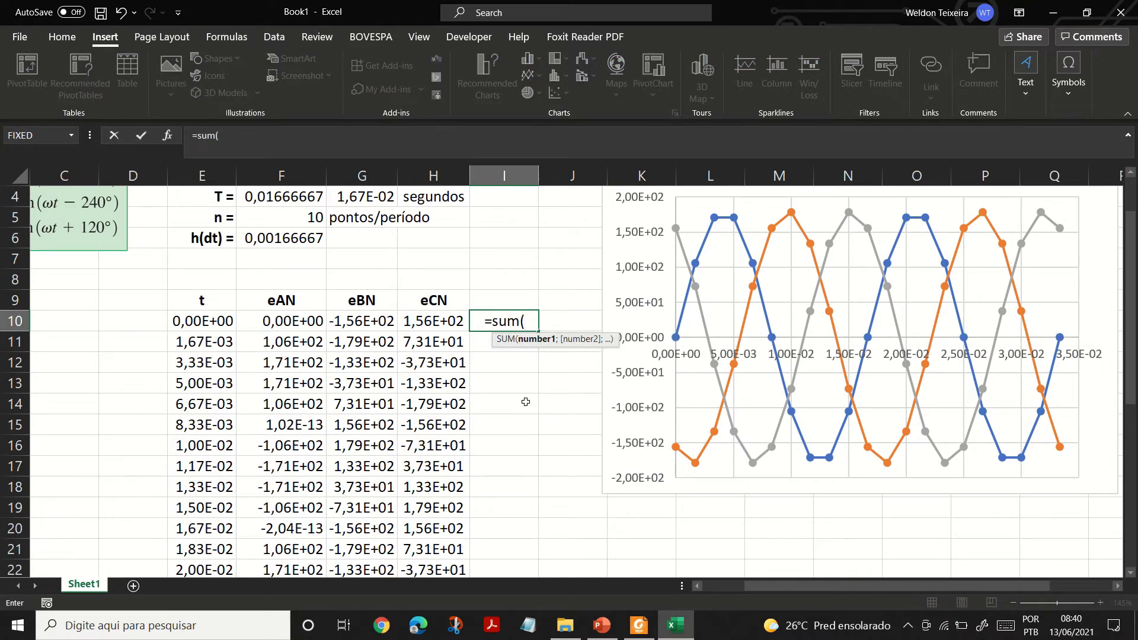
{"action": "key", "text": "Left"}
{"action": "key", "text": "Left"}
{"action": "key", "text": "Left"}
{"action": "key", "text": "Left"}
{"action": "key", "text": "Right"}
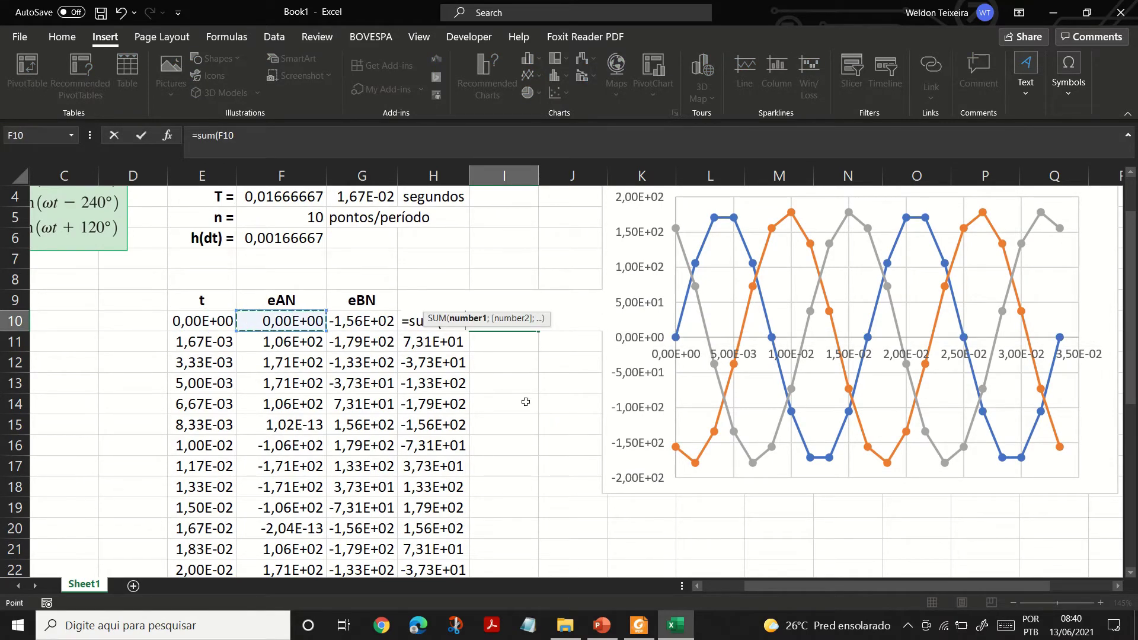
{"action": "key", "text": "shift+Right"}
{"action": "key", "text": "shift+Right"}
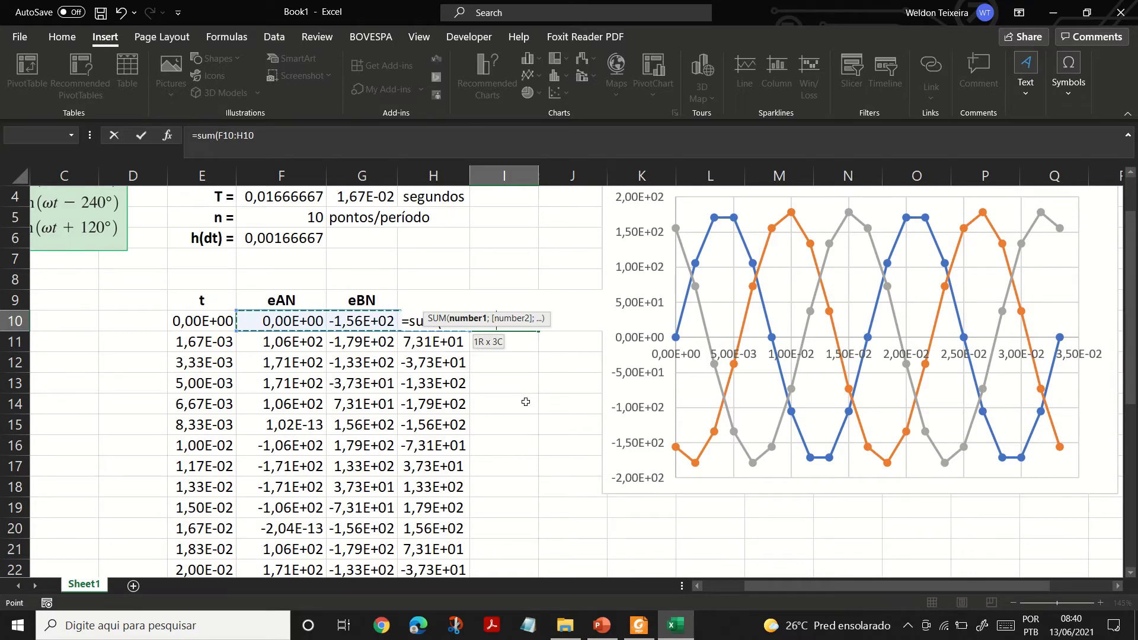
{"action": "key", "text": "Return"}
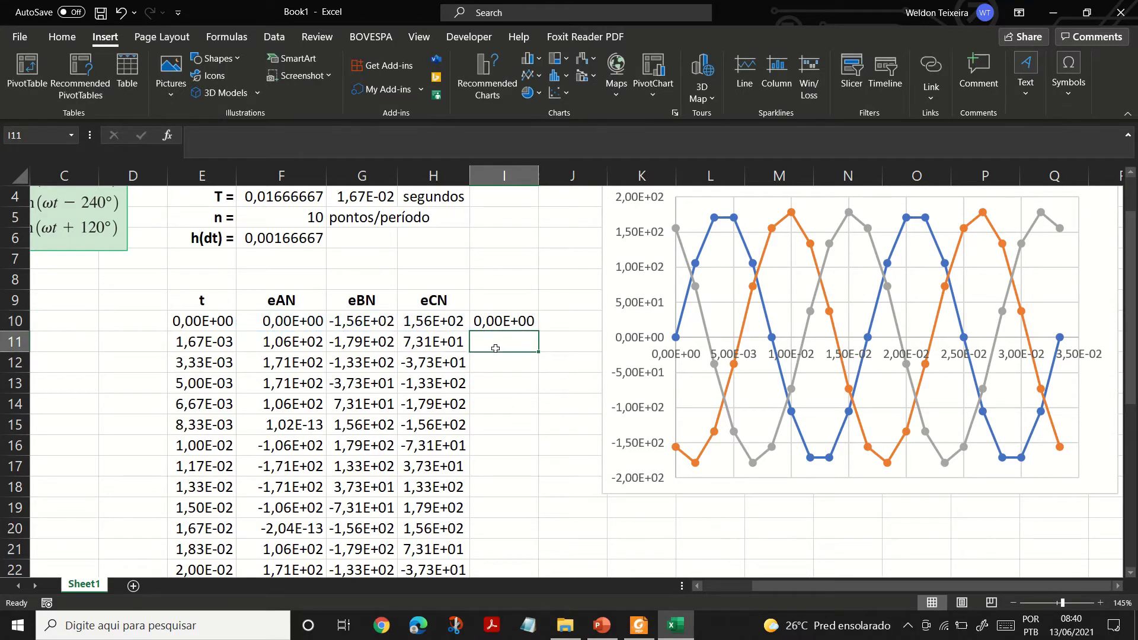
Fill the sum formula in I10 down to I30 and check the copied formula in I13
{"action": "left_click", "coordinate": [504, 322]}
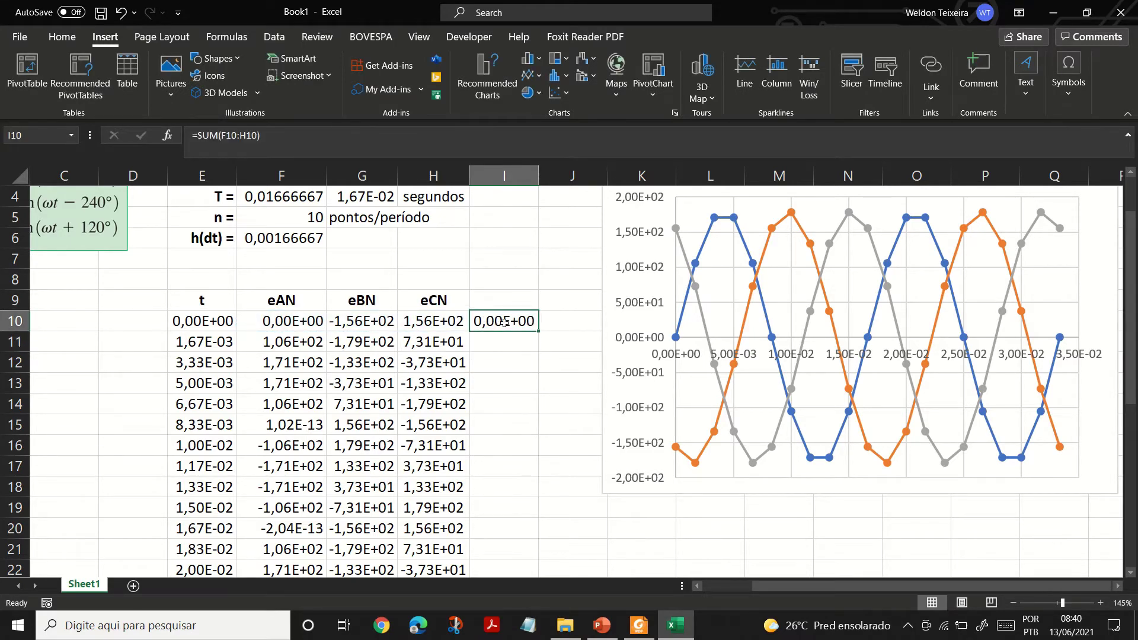
{"action": "double_click", "coordinate": [540, 335]}
{"action": "left_click", "coordinate": [501, 386]}
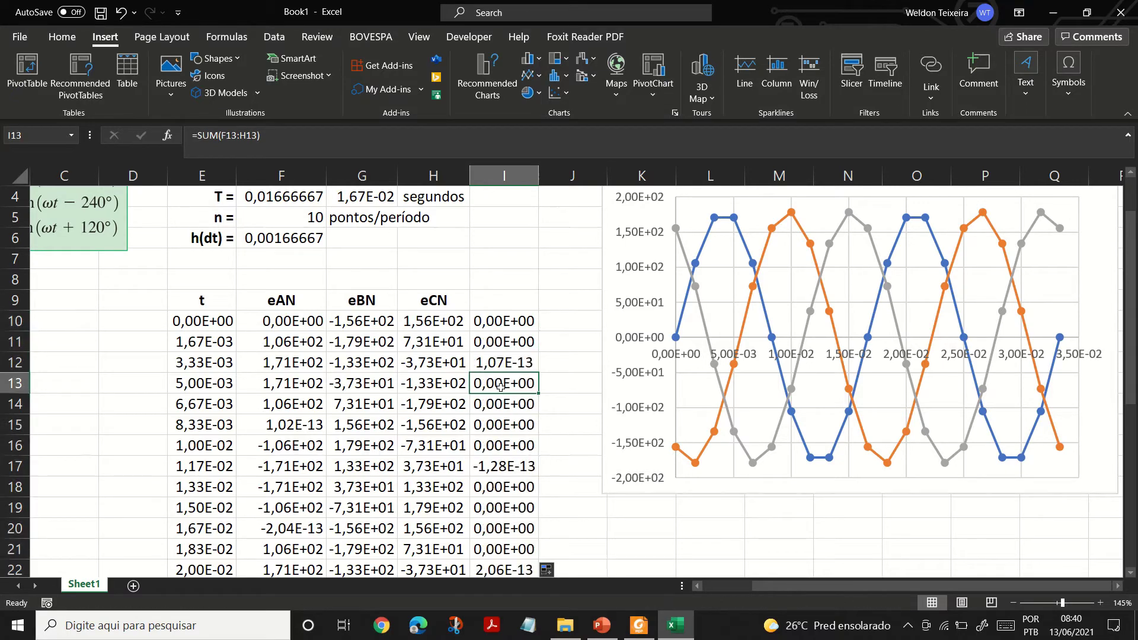
Examine the voltage sums in I10:I30, checking individual cells such as I24 and I30
{"action": "left_click", "coordinate": [511, 317]}
{"action": "scroll", "coordinate": [511, 318], "scroll_direction": "down", "scroll_amount": 4}
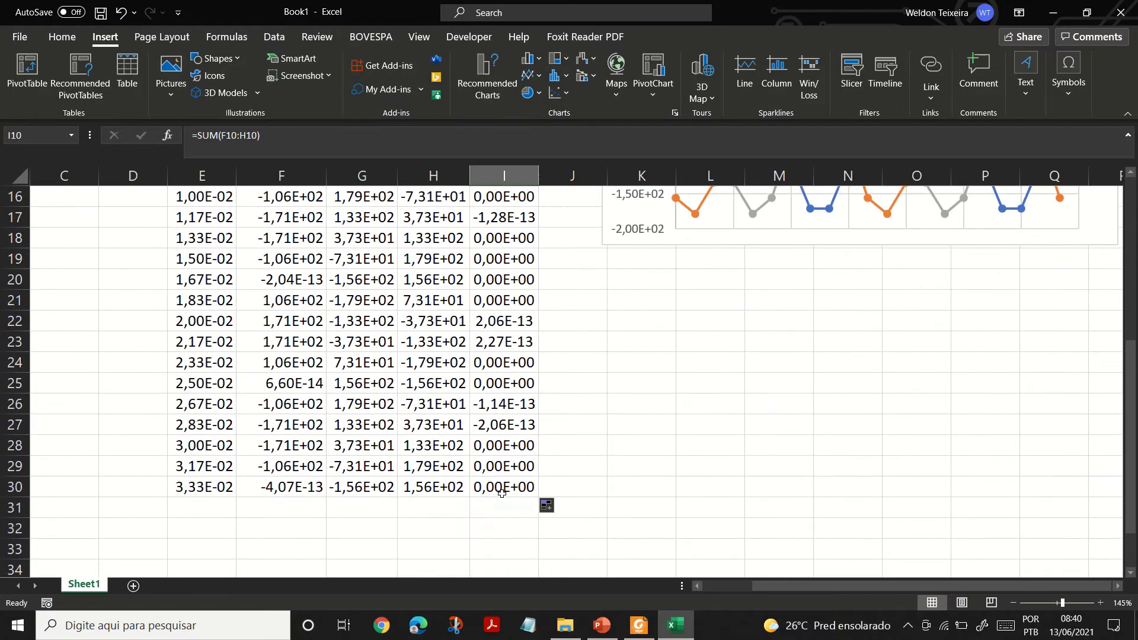
{"action": "left_click", "coordinate": [502, 493], "text": "shift"}
{"action": "scroll", "coordinate": [501, 383], "scroll_direction": "up", "scroll_amount": 3}
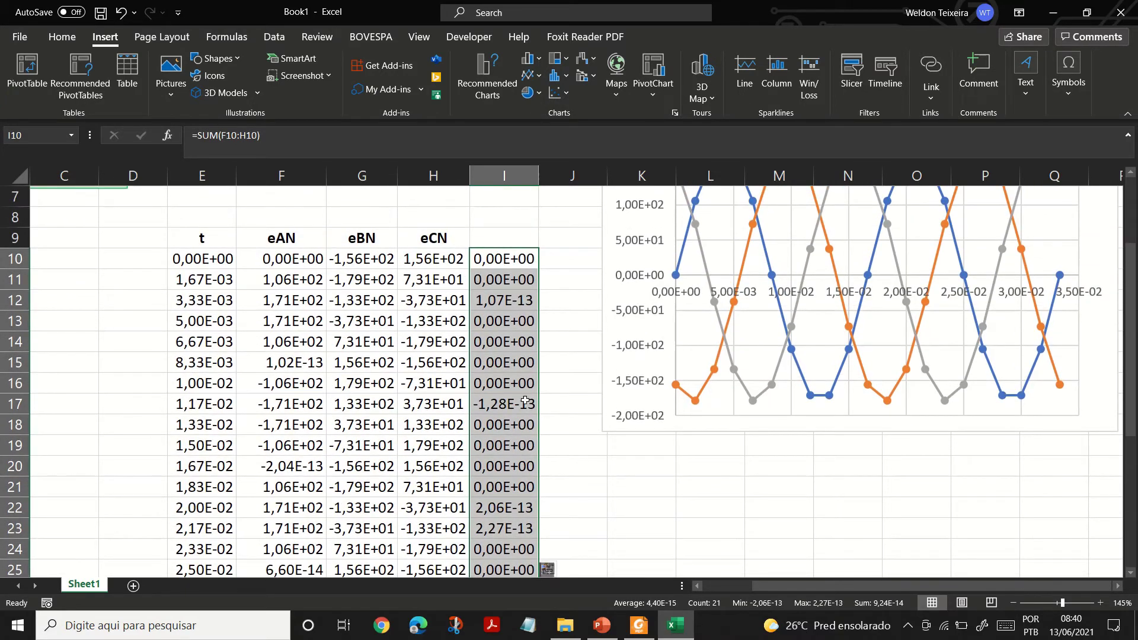
{"action": "left_click", "coordinate": [525, 402]}
{"action": "scroll", "coordinate": [525, 401], "scroll_direction": "down", "scroll_amount": 2}
{"action": "left_click", "coordinate": [514, 424]}
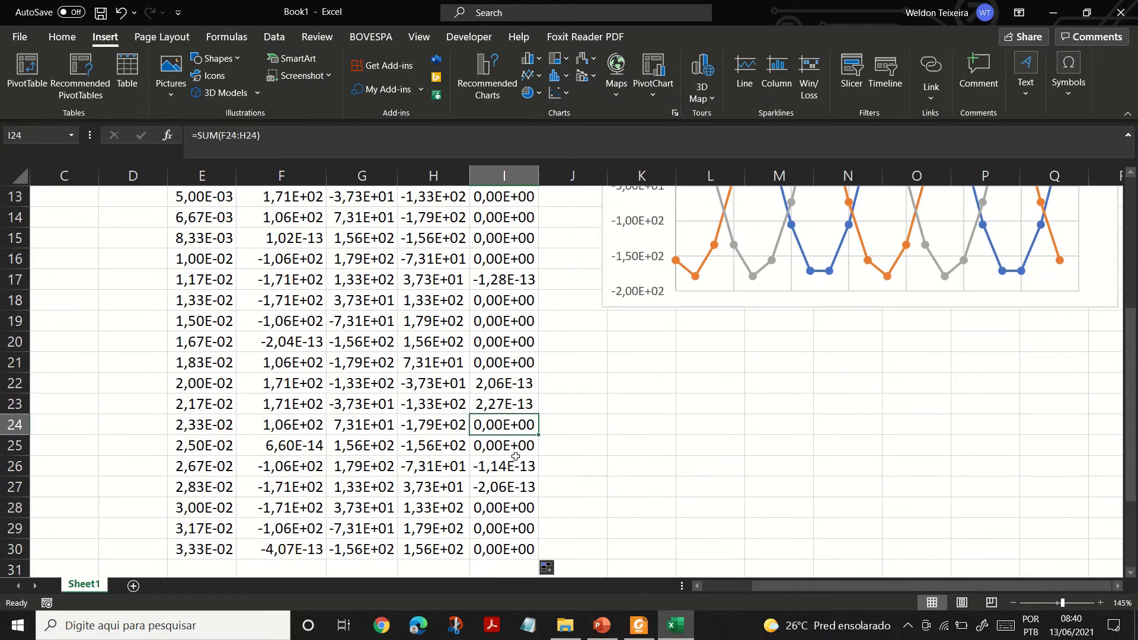
{"action": "left_click", "coordinate": [511, 483]}
{"action": "left_click", "coordinate": [496, 550]}
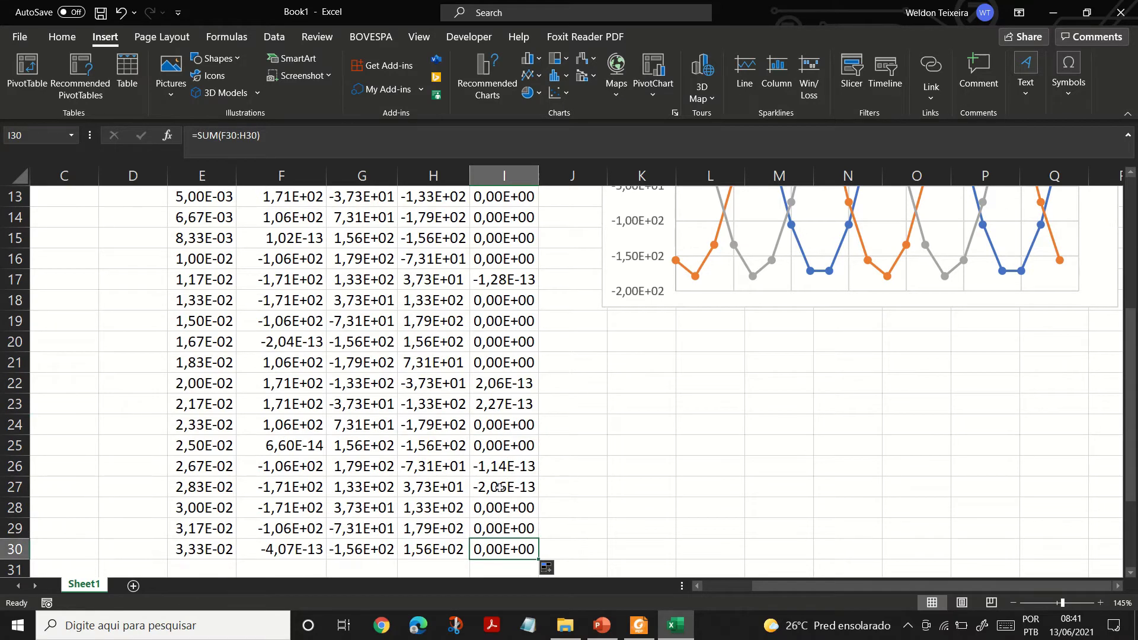
Italicize the voltage sums in I10:I30
{"action": "scroll", "coordinate": [485, 303], "scroll_direction": "up", "scroll_amount": 2}
{"action": "left_click", "coordinate": [497, 266], "text": "shift"}
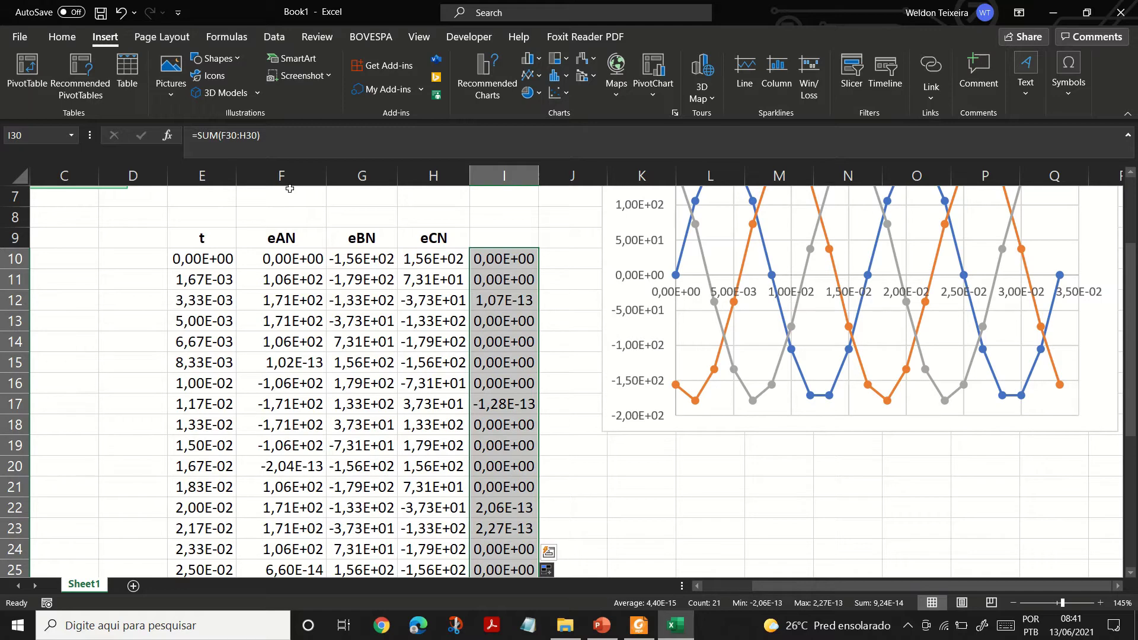
{"action": "key", "text": "ctrl+i"}
{"action": "scroll", "coordinate": [355, 355], "scroll_direction": "down", "scroll_amount": 5}
{"action": "scroll", "coordinate": [355, 356], "scroll_direction": "up", "scroll_amount": 4}
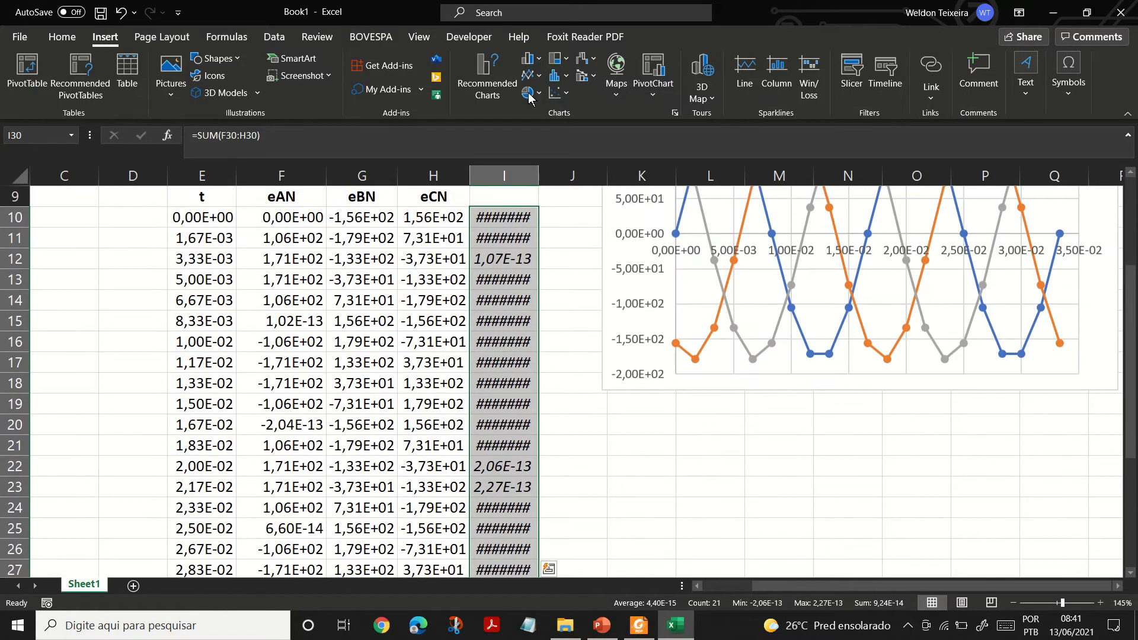
Auto-fit column I to its contents and check the sum formula in I10
{"action": "double_click", "coordinate": [539, 169]}
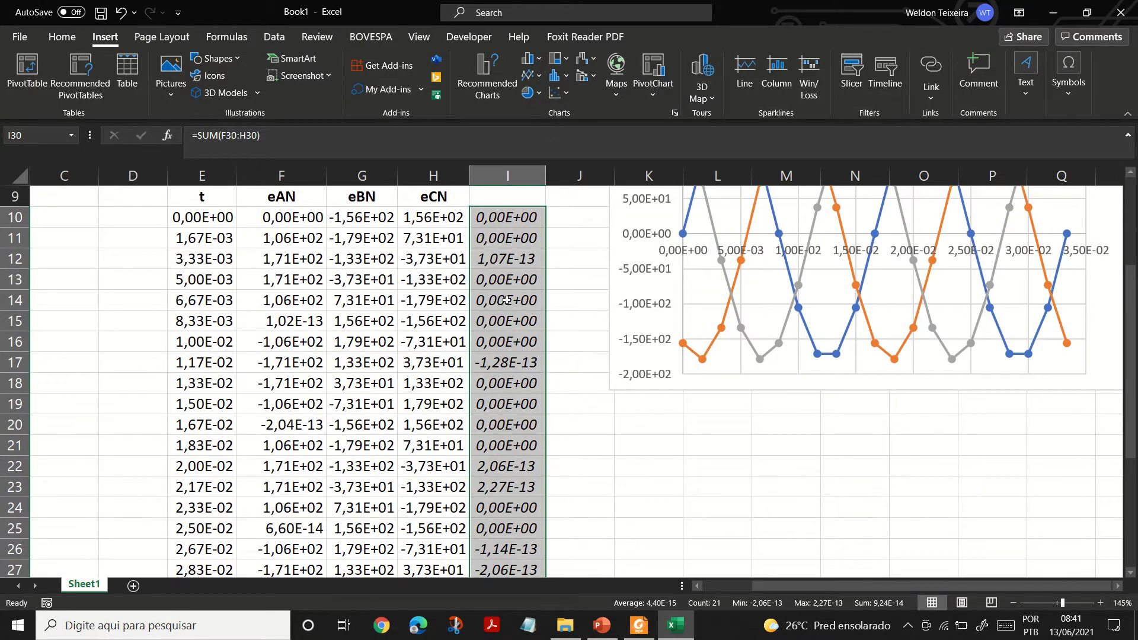
{"action": "scroll", "coordinate": [515, 340], "scroll_direction": "up", "scroll_amount": 1}
{"action": "scroll", "coordinate": [516, 340], "scroll_direction": "up", "scroll_amount": 1}
{"action": "left_click", "coordinate": [520, 281]}
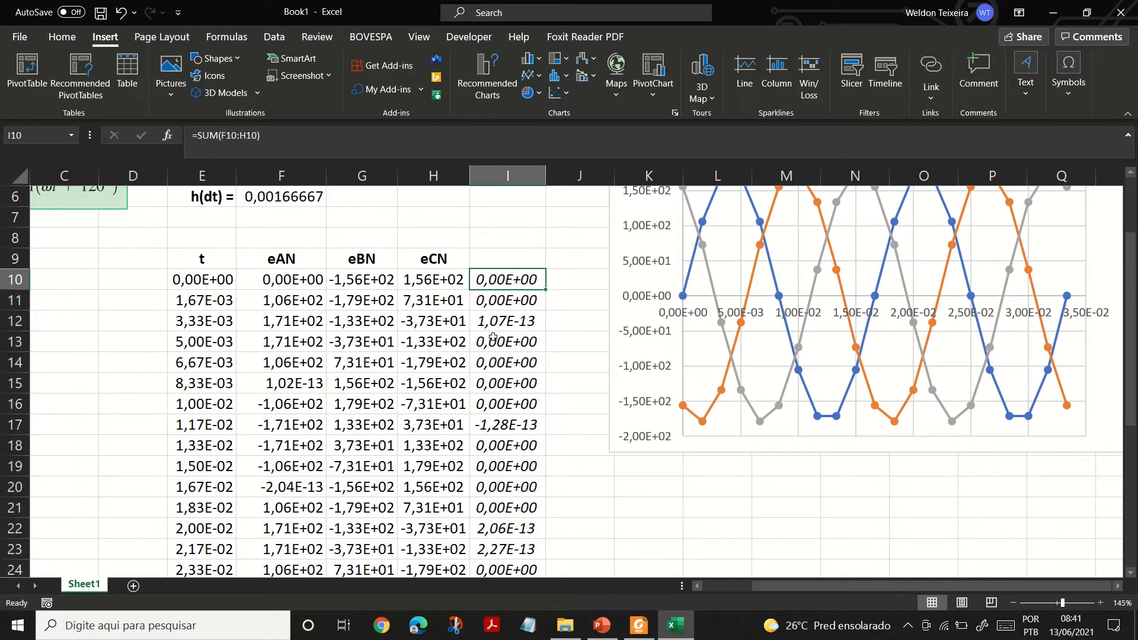
Compare the phase voltages in F10:H10 with their sum in I10, and return to the start of the sheet
{"action": "left_click_drag", "start_coordinate": [298, 283], "coordinate": [501, 276]}
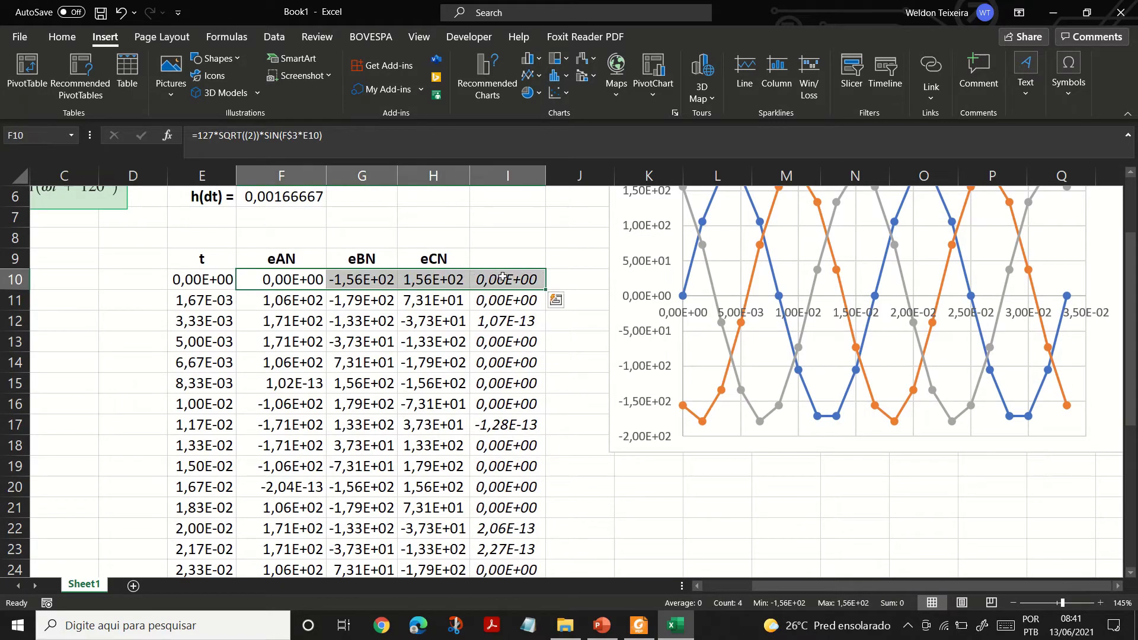
{"action": "left_click", "coordinate": [501, 277]}
{"action": "left_click_drag", "start_coordinate": [293, 287], "coordinate": [451, 283]}
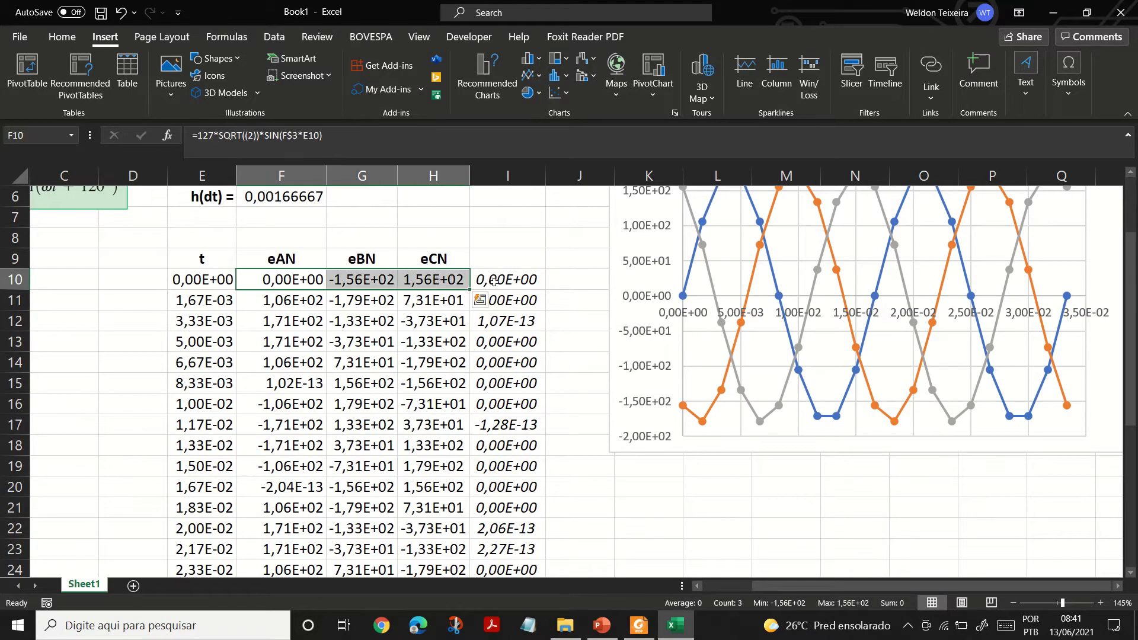
{"action": "scroll", "coordinate": [522, 349], "scroll_direction": "up", "scroll_amount": 1}
{"action": "scroll", "coordinate": [522, 348], "scroll_direction": "up", "scroll_amount": 4}
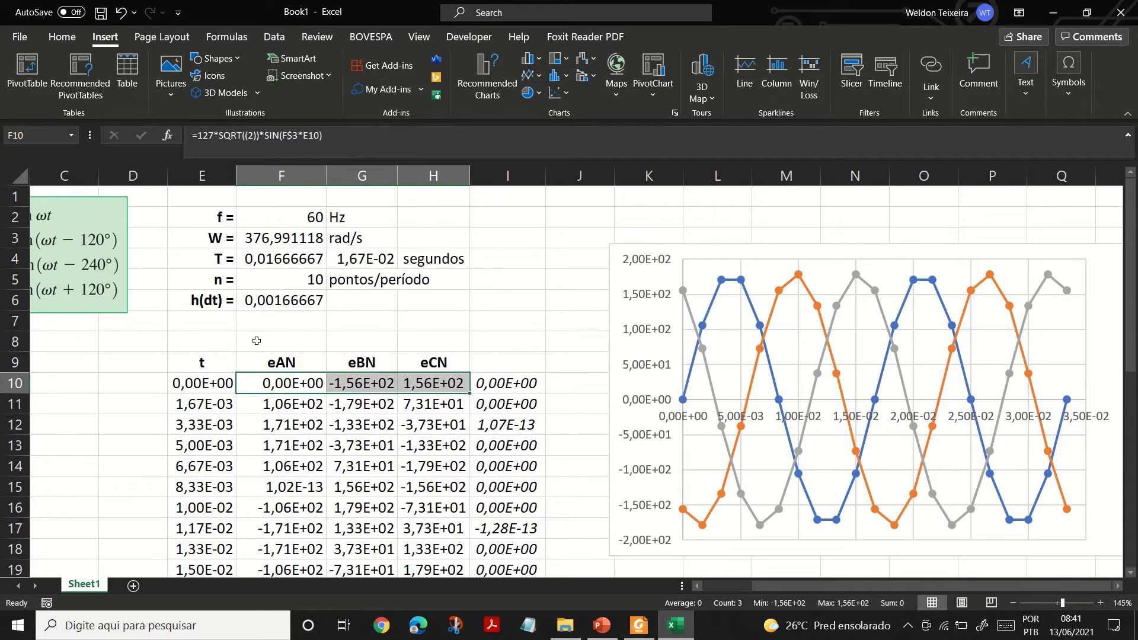
{"action": "left_click", "coordinate": [279, 342]}
{"action": "key", "text": "Home"}
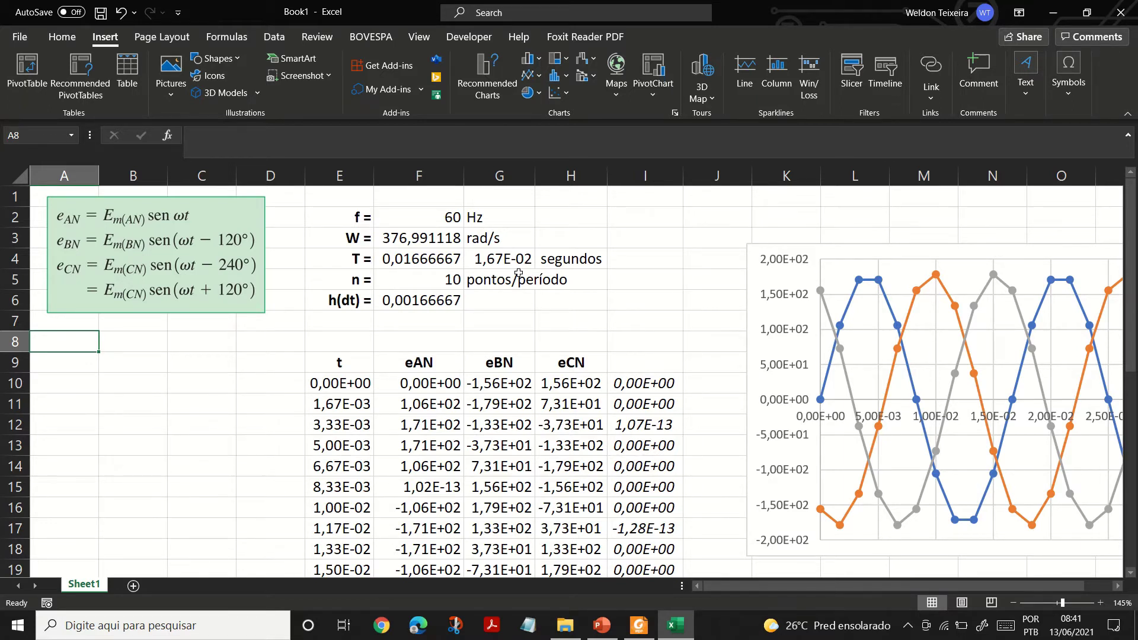
{"action": "mouse_move", "coordinate": [501, 3]}
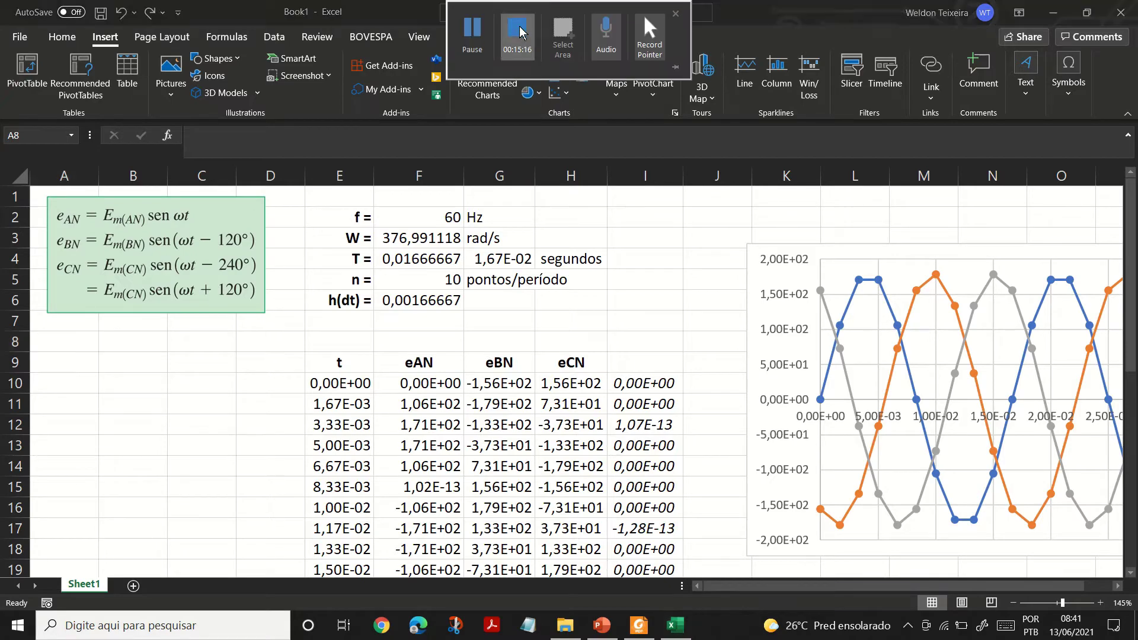